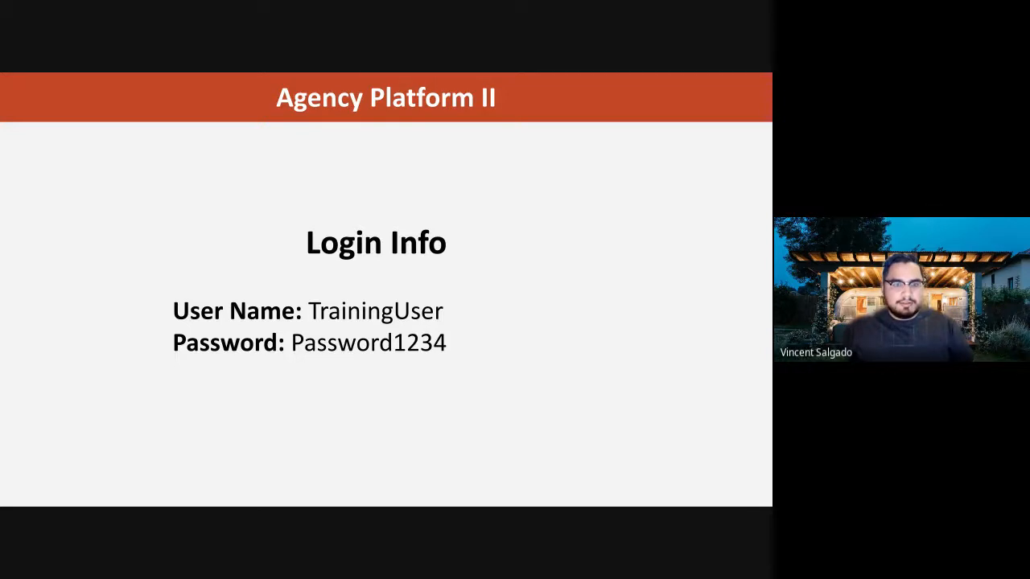
Switch to the Arizona training site's login page and try to log in with the username Training User and the account password
key("alt+Tab")
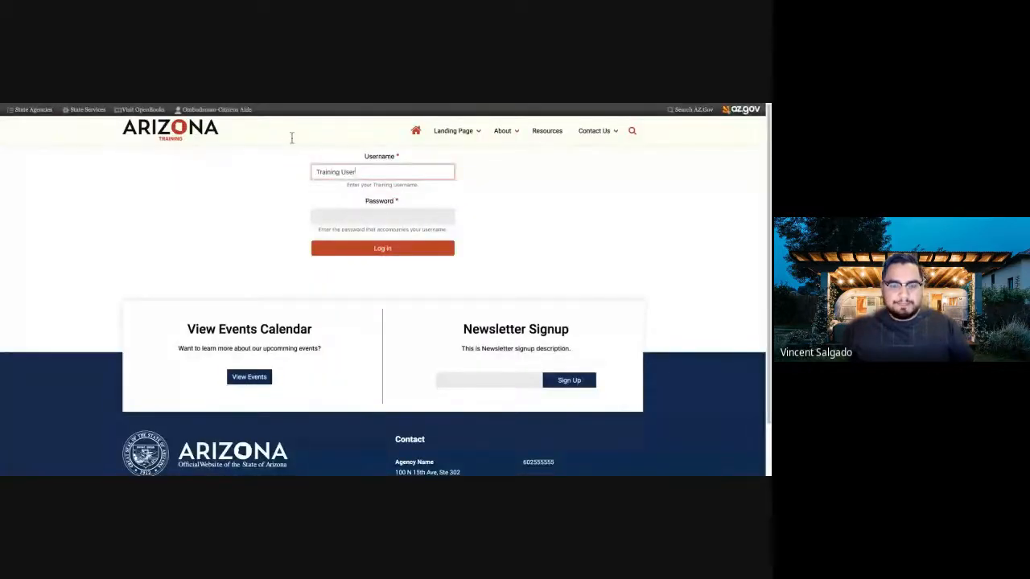
key("Tab")
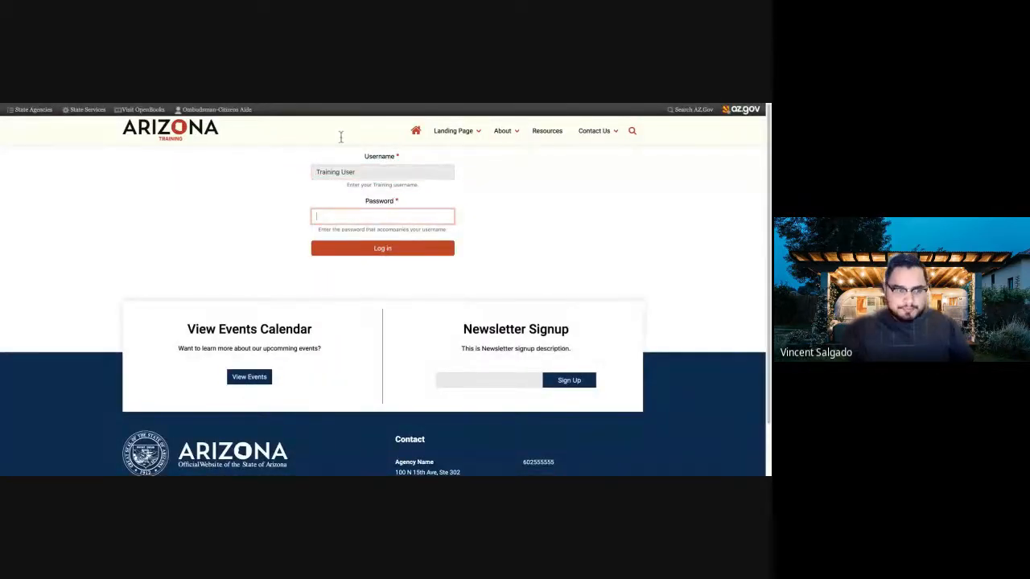
type("•••")
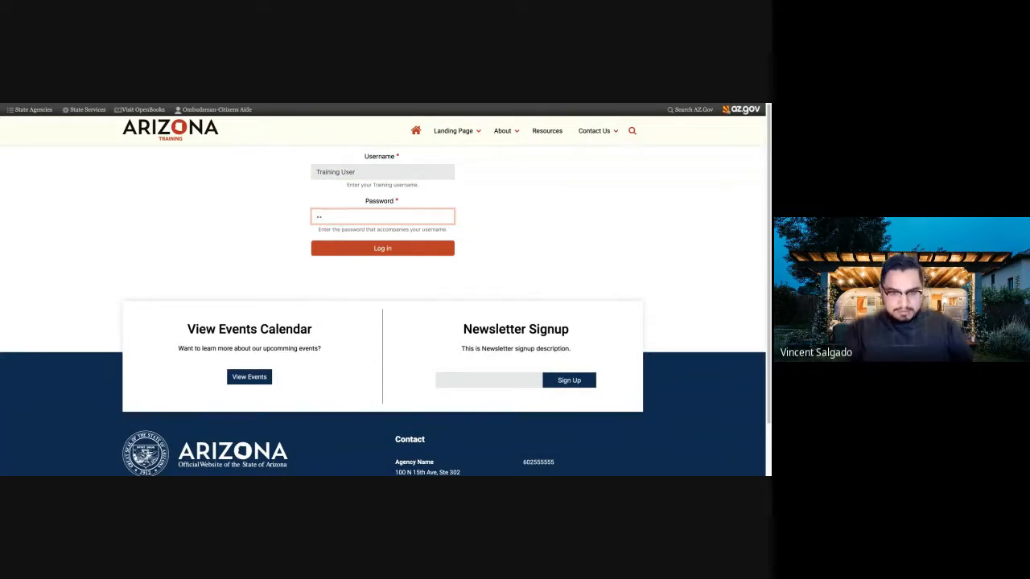
type("••••••••")
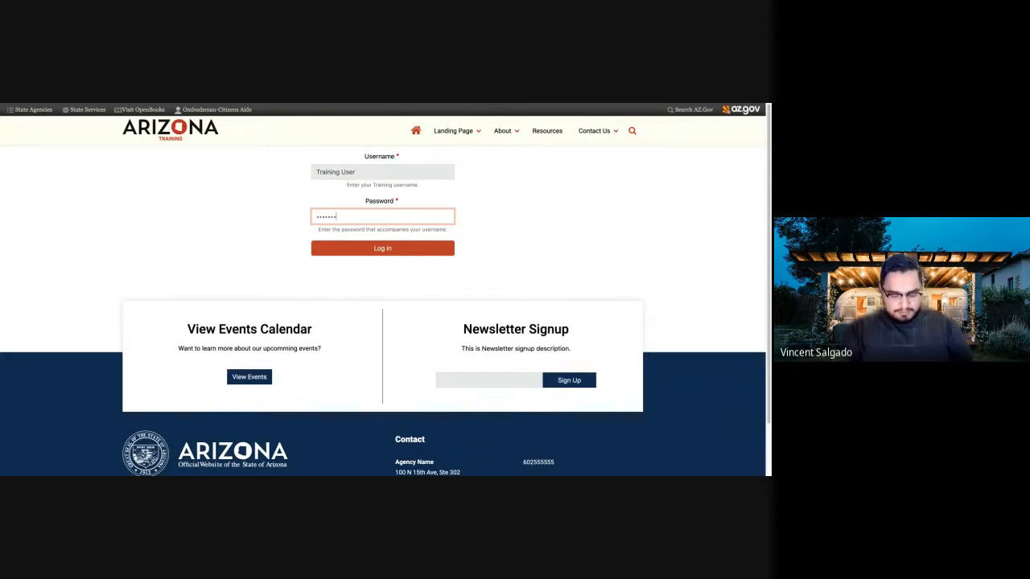
type("••••")
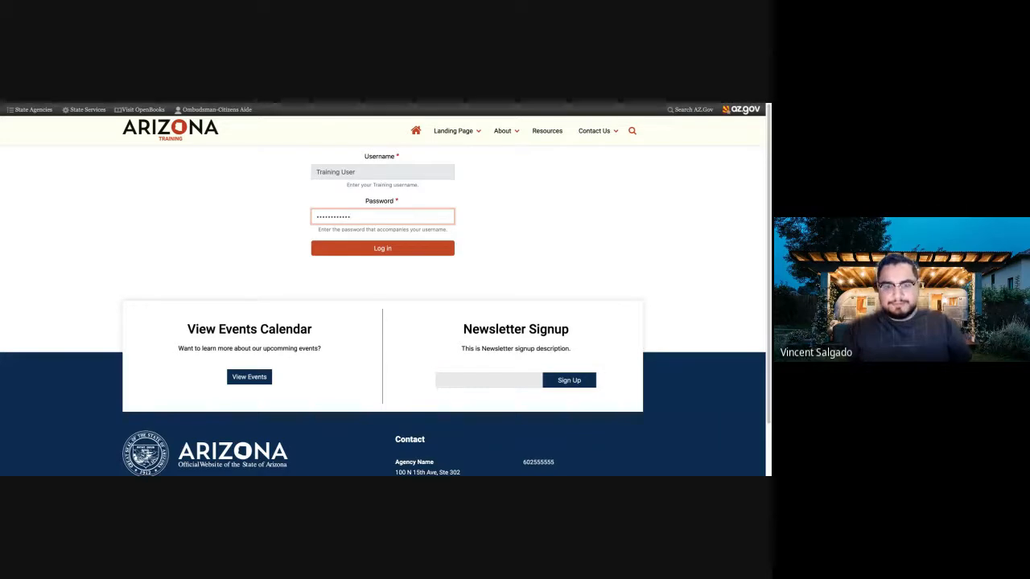
key("Return")
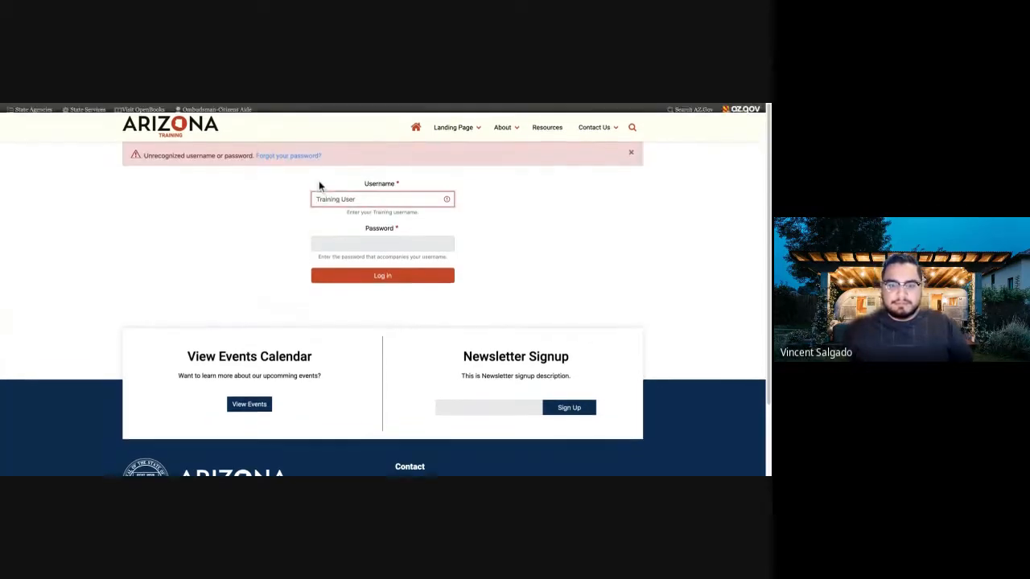
Correct the username to TrainingUser, enter the account password and log in to the training site
key("Tab")
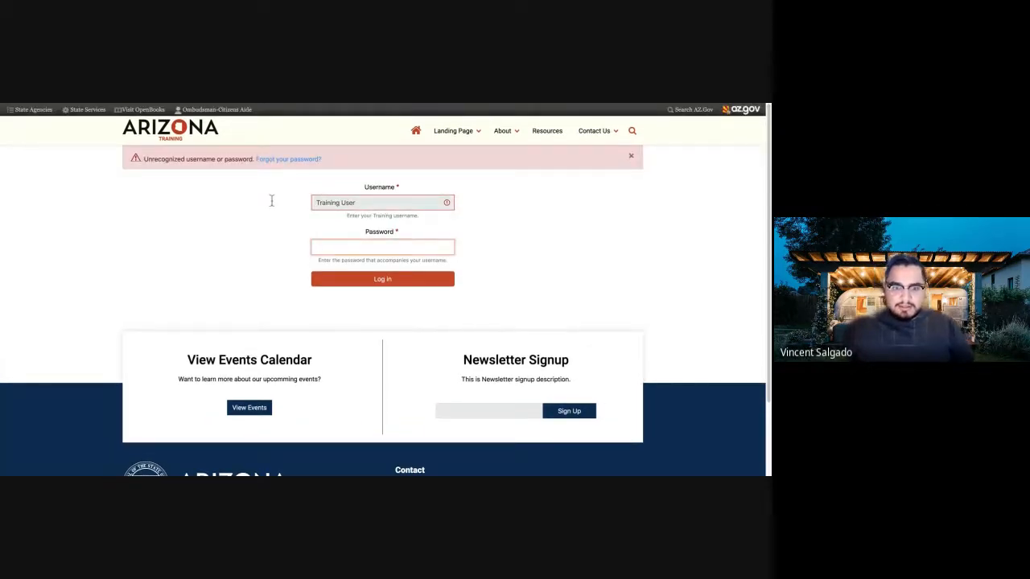
left_click(340, 203)
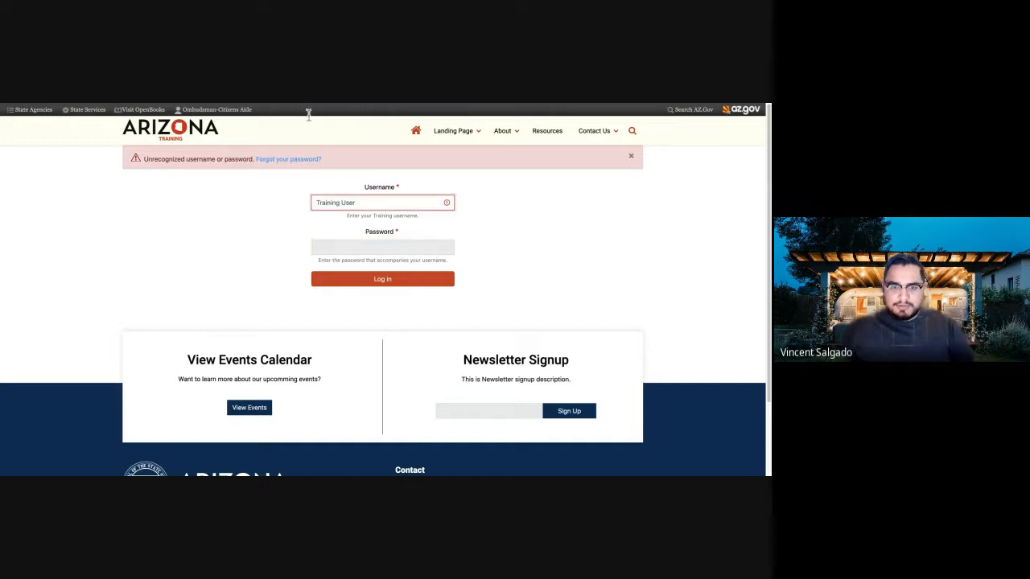
key("BackSpace")
key("Tab")
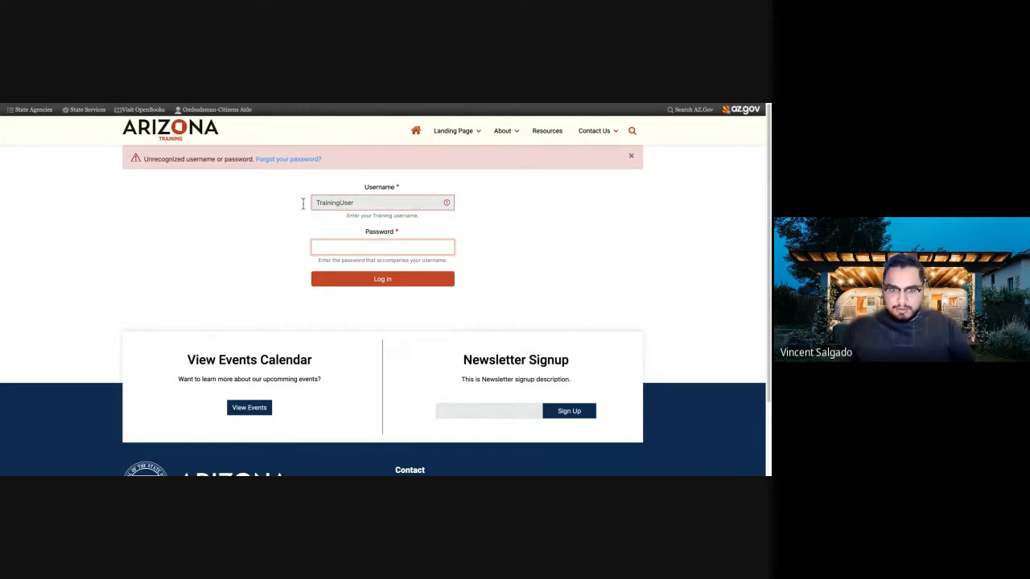
type("•••••••••••")
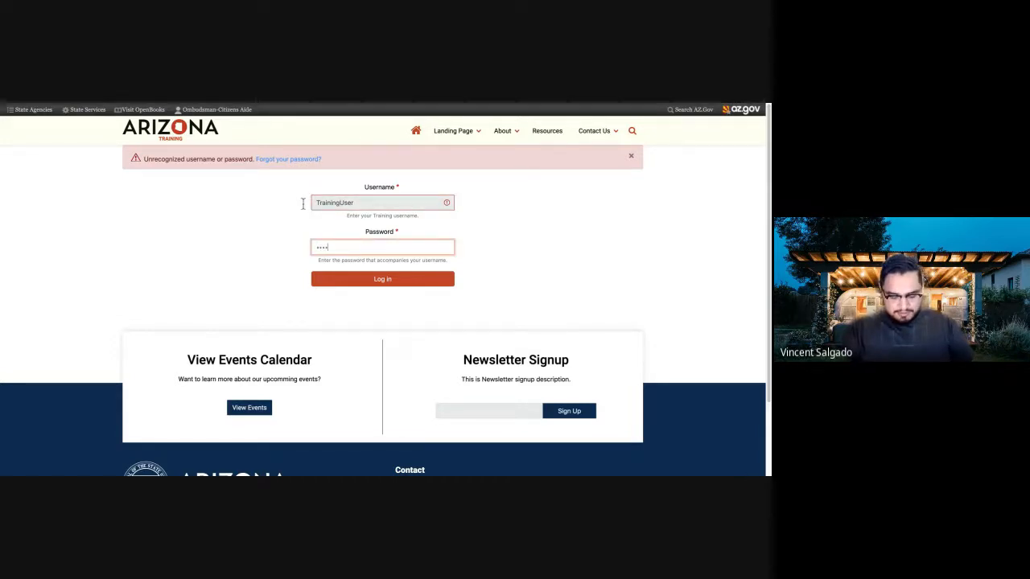
type("•")
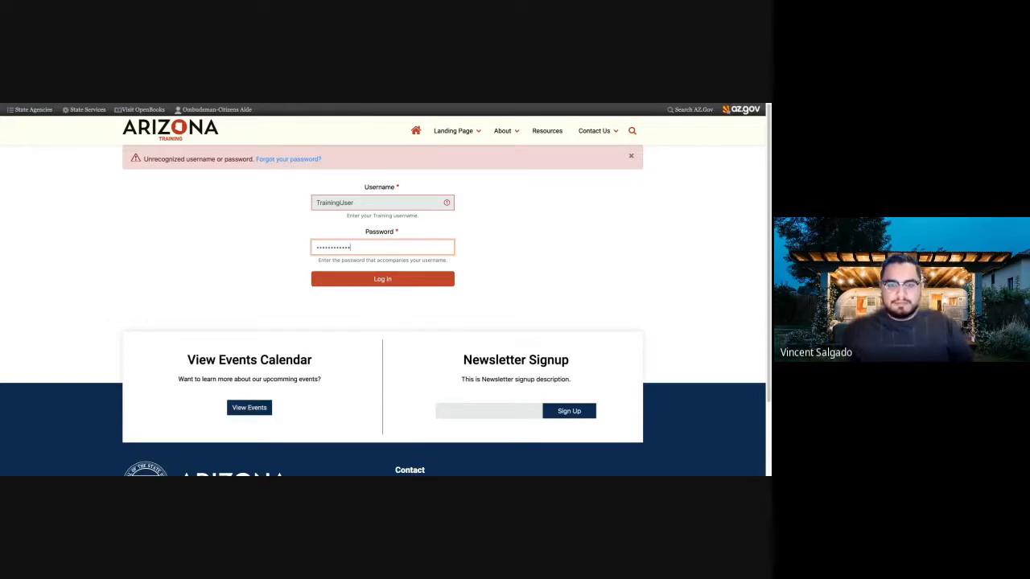
key("Return")
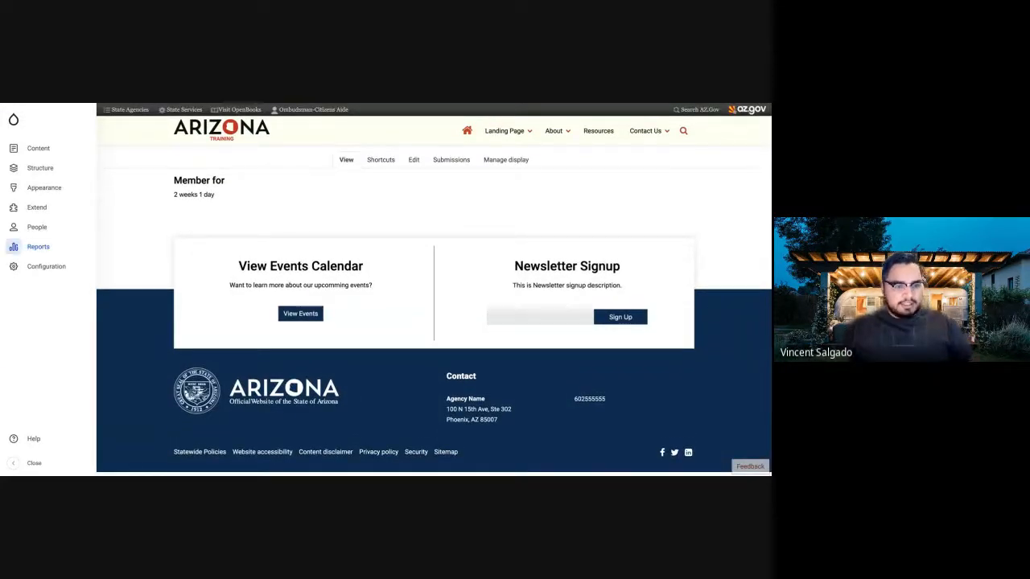
mouse_move(22, 207)
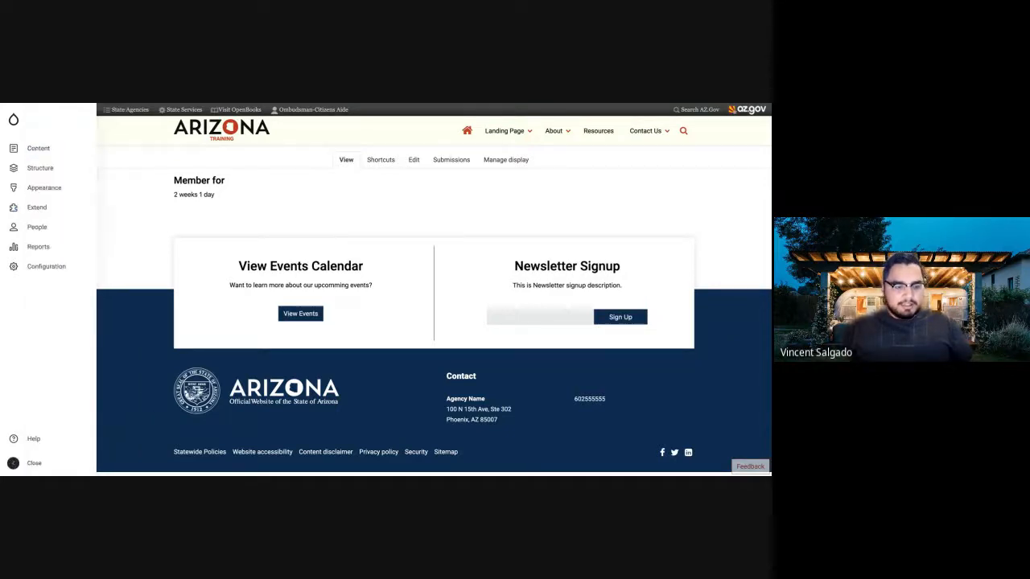
left_click(14, 463)
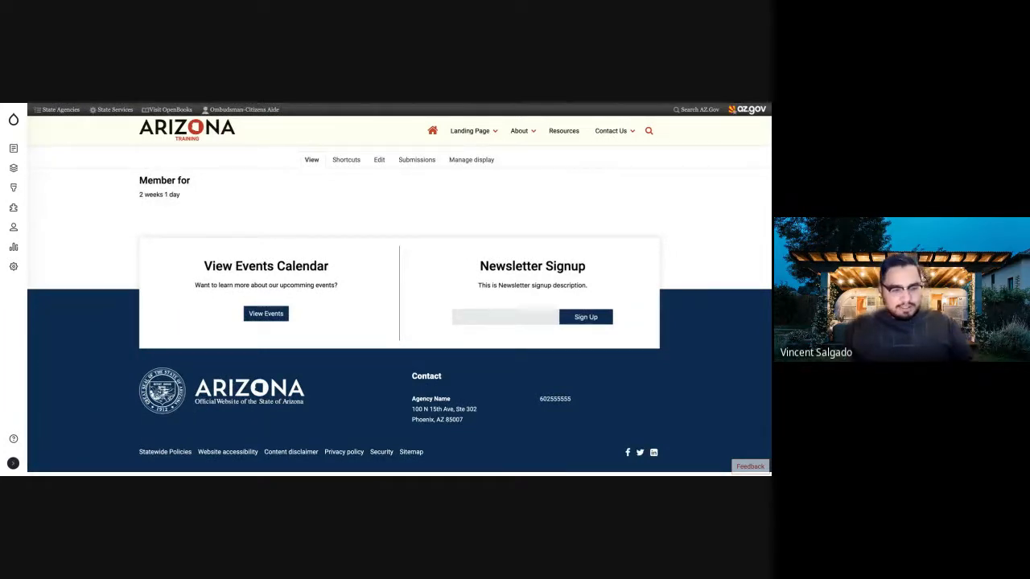
left_click(14, 463)
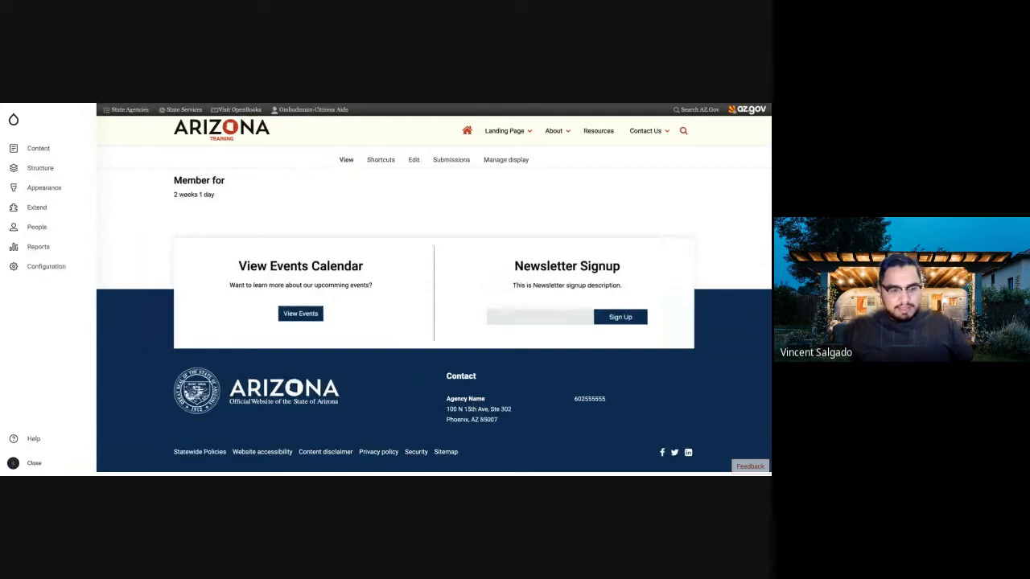
left_click(37, 207)
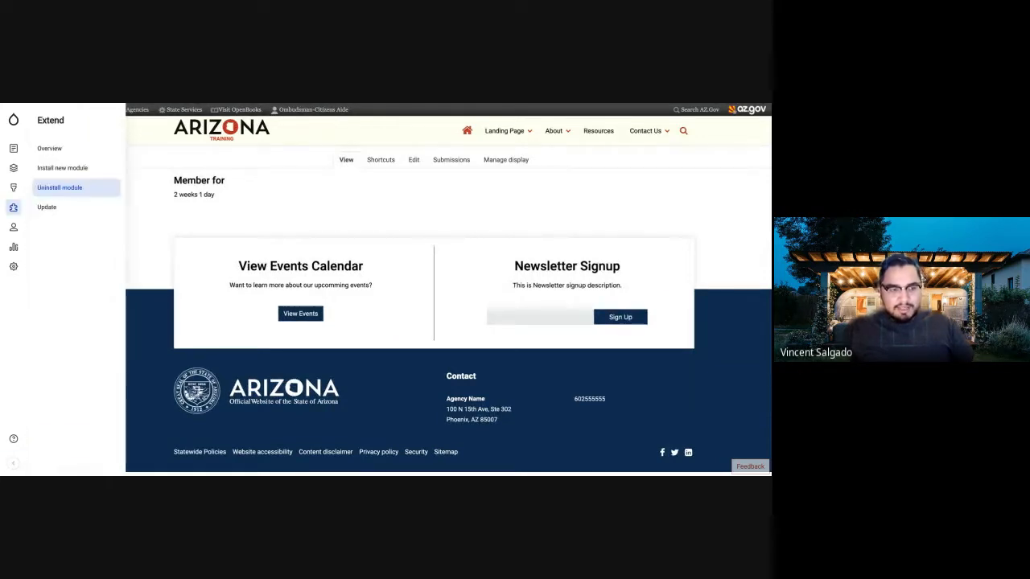
left_click(14, 207)
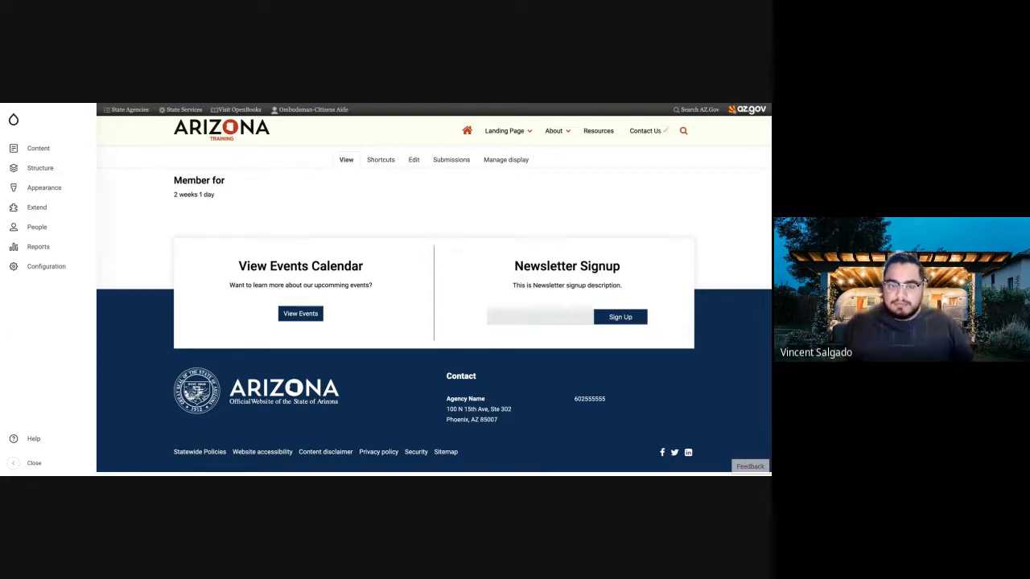
Go to the site's home page and start a new Basic page titled Cool Page
left_click(664, 130)
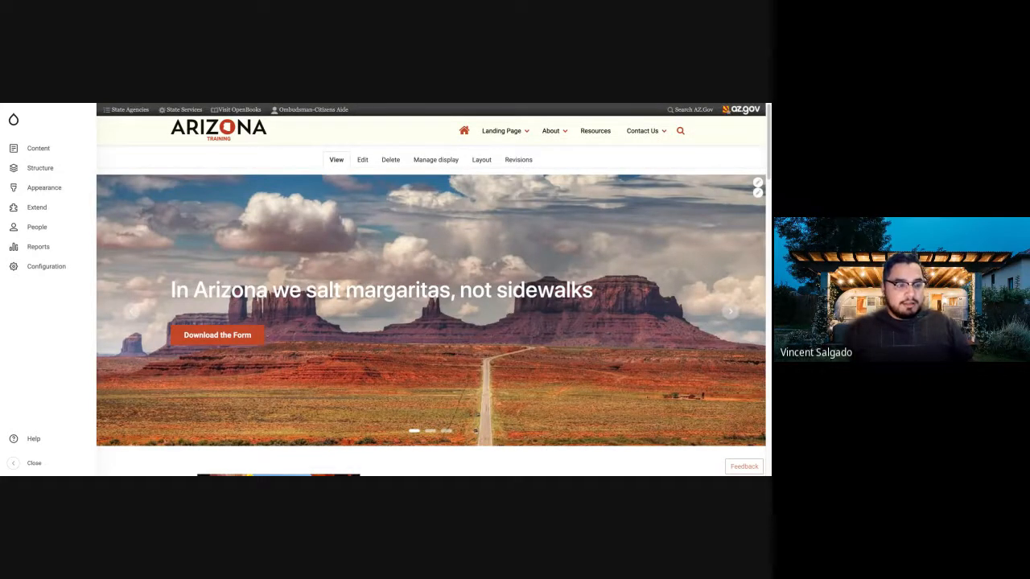
mouse_move(50, 208)
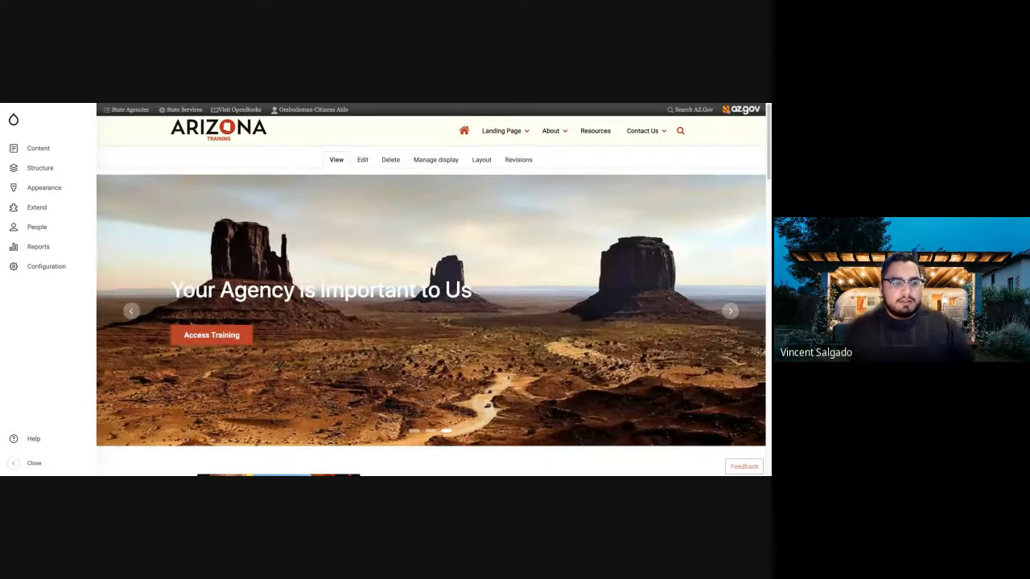
mouse_move(39, 148)
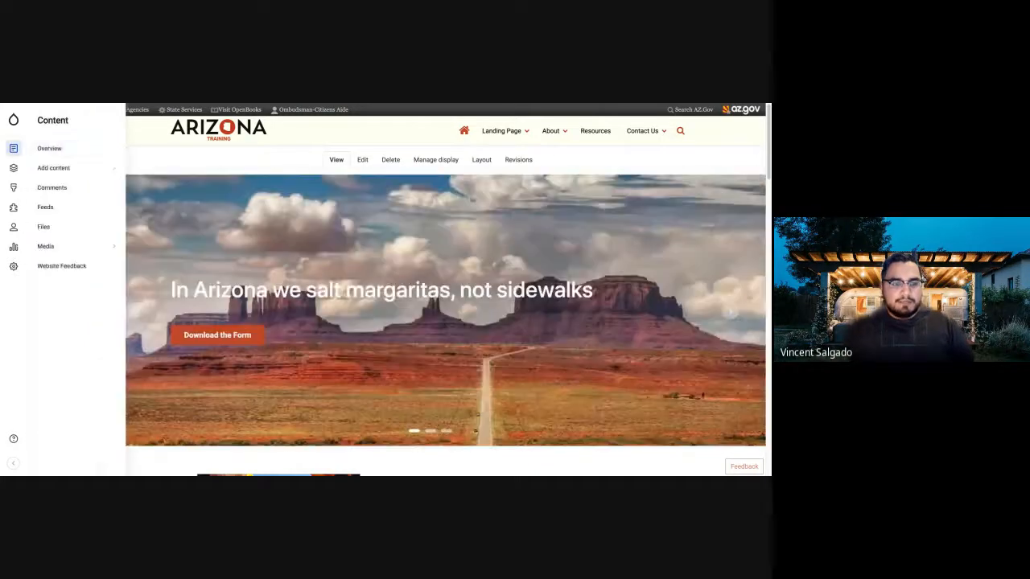
mouse_move(54, 168)
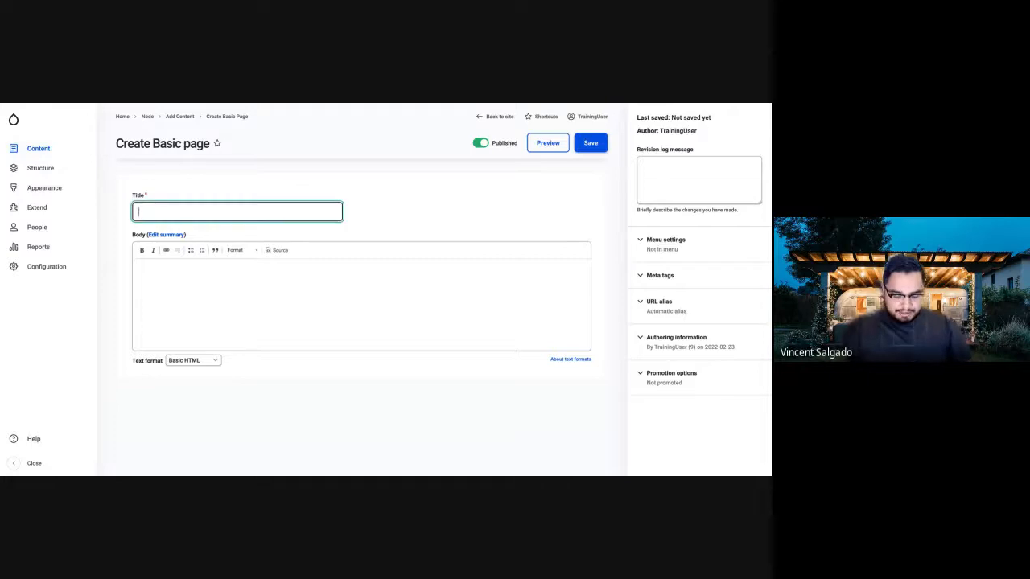
type("Cool Page")
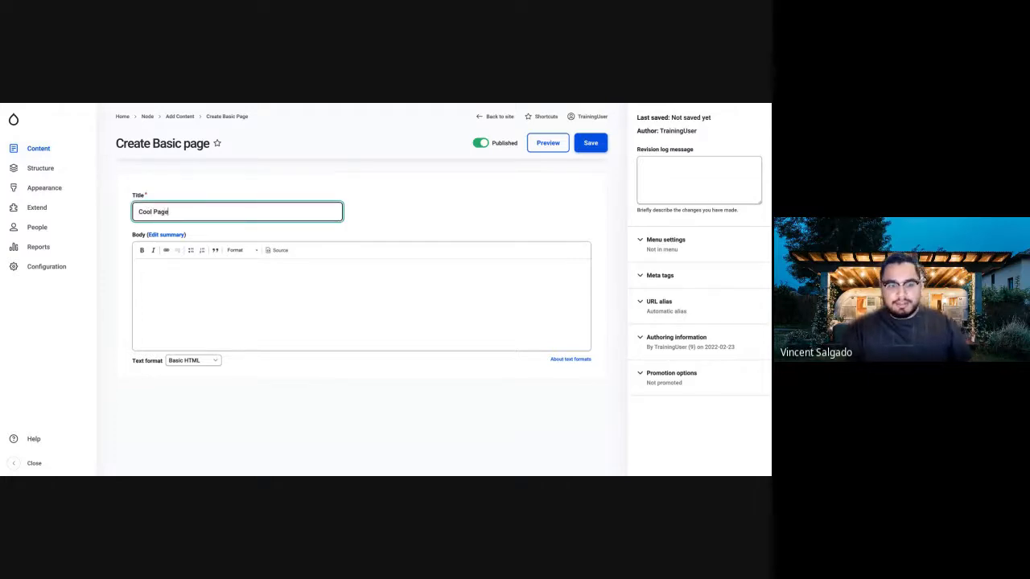
left_click(492, 291)
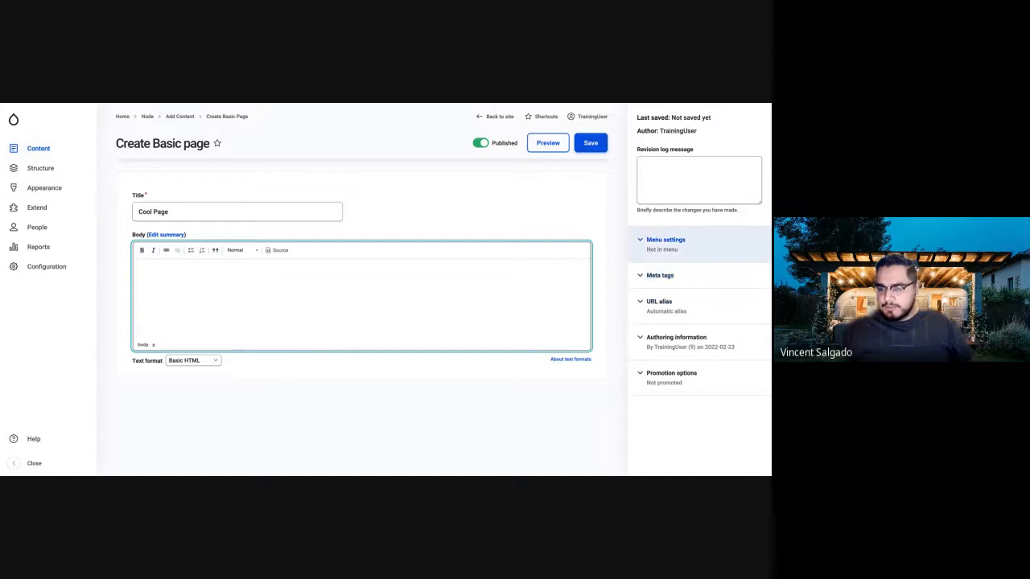
Provide a menu link for Cool Page under Main navigation and save the page
left_click(665, 240)
left_click(645, 278)
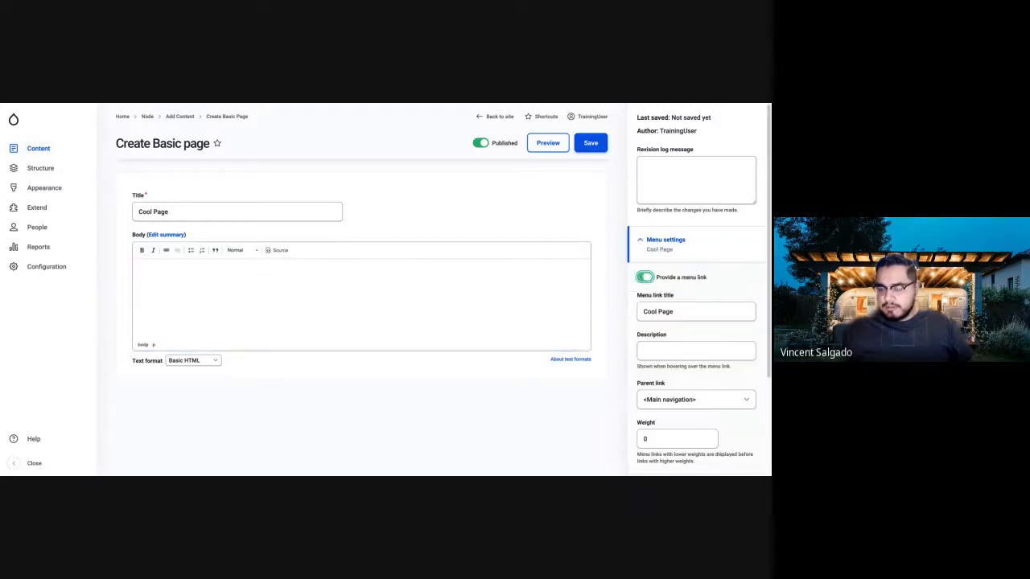
scroll(695, 351, "down", 2)
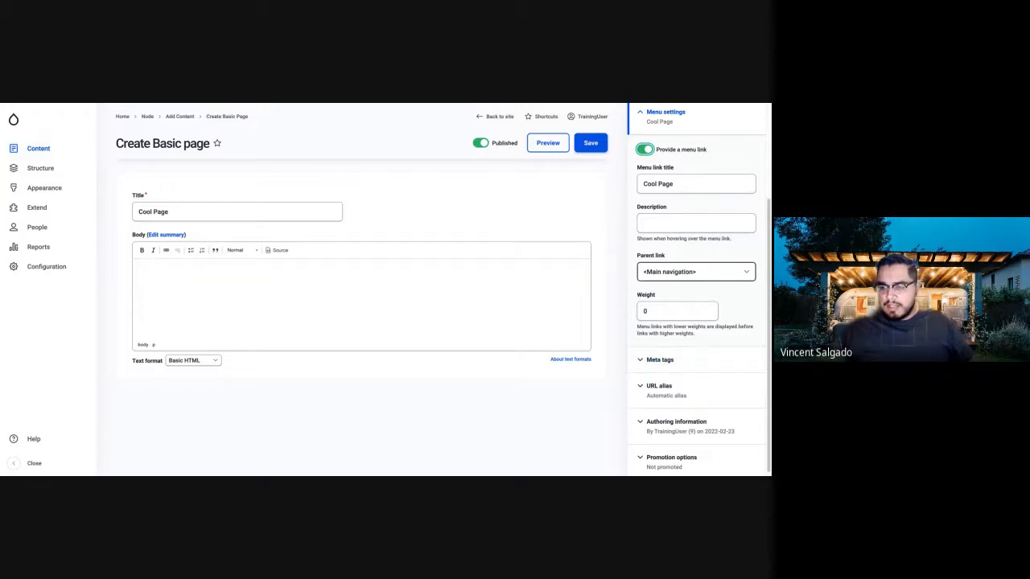
scroll(696, 354, "down", 1)
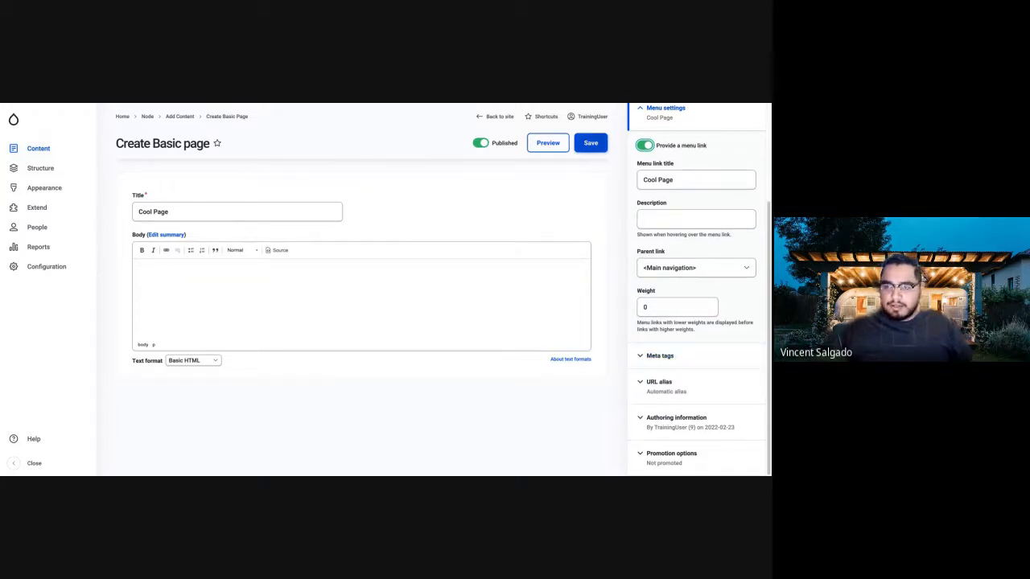
left_click(590, 144)
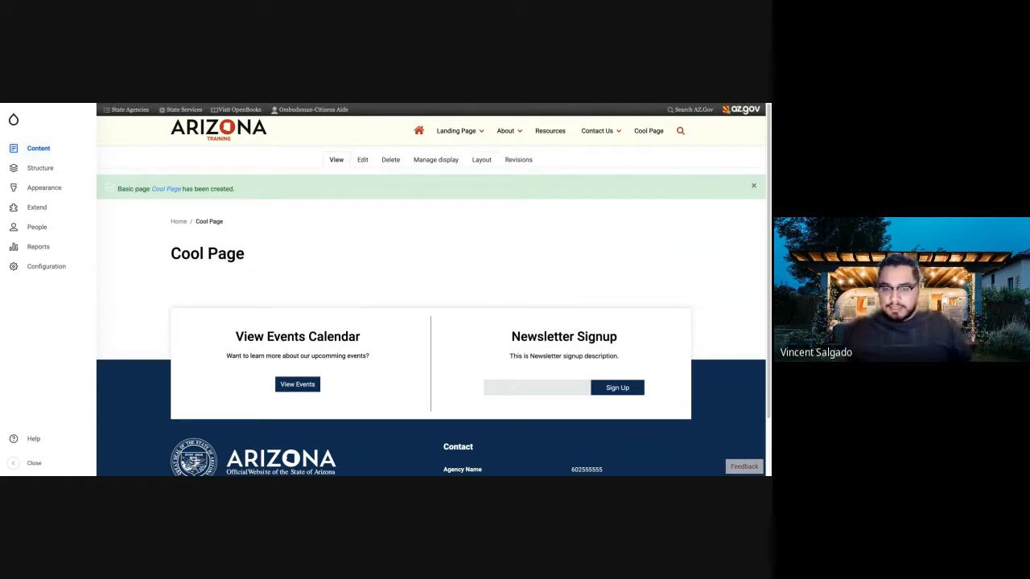
Open the layout editor for Cool Page and remove the Body field block from Section 3
left_click(481, 159)
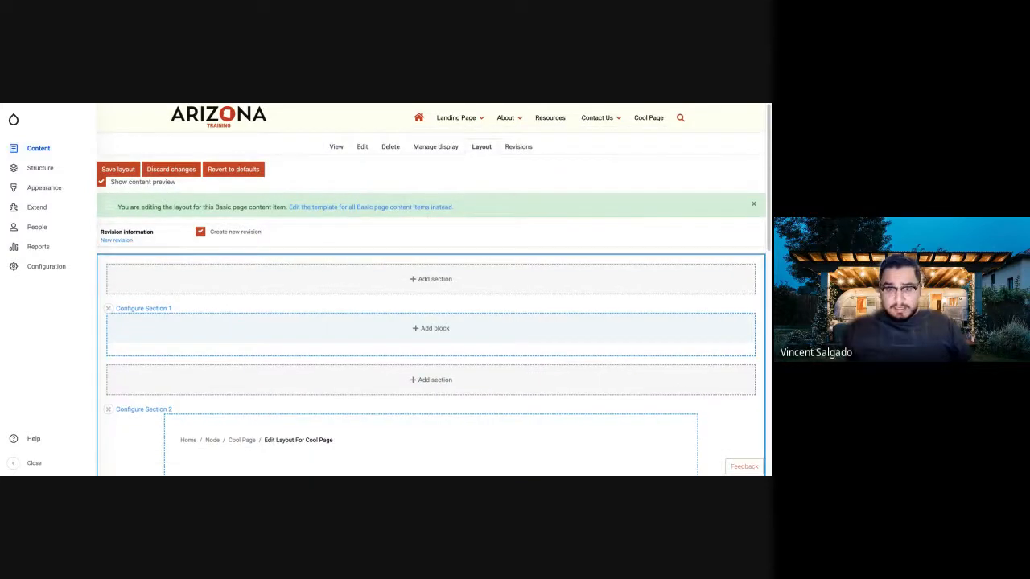
scroll(434, 322, "down", 7)
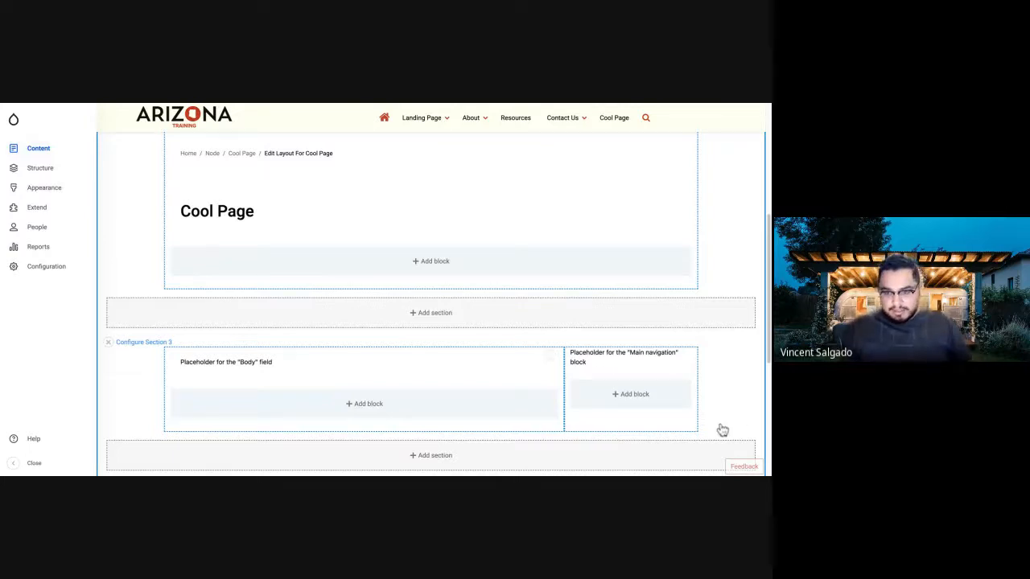
left_click(550, 354)
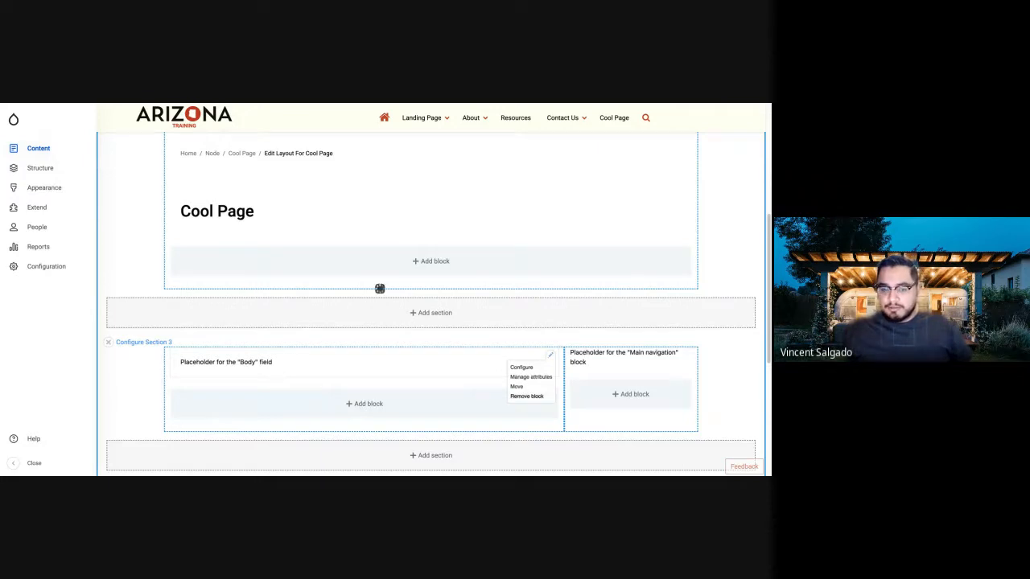
left_click(526, 396)
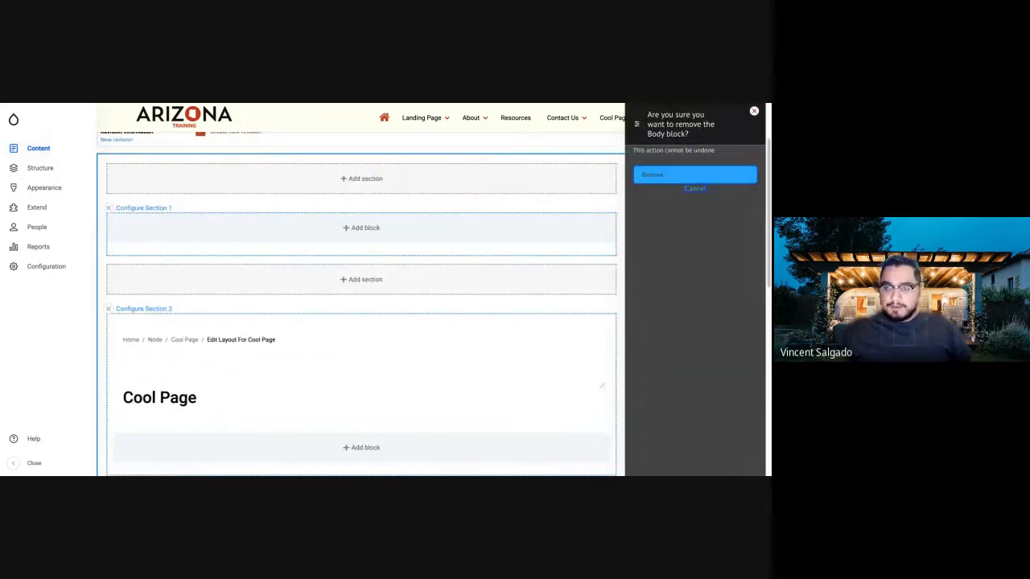
left_click(695, 175)
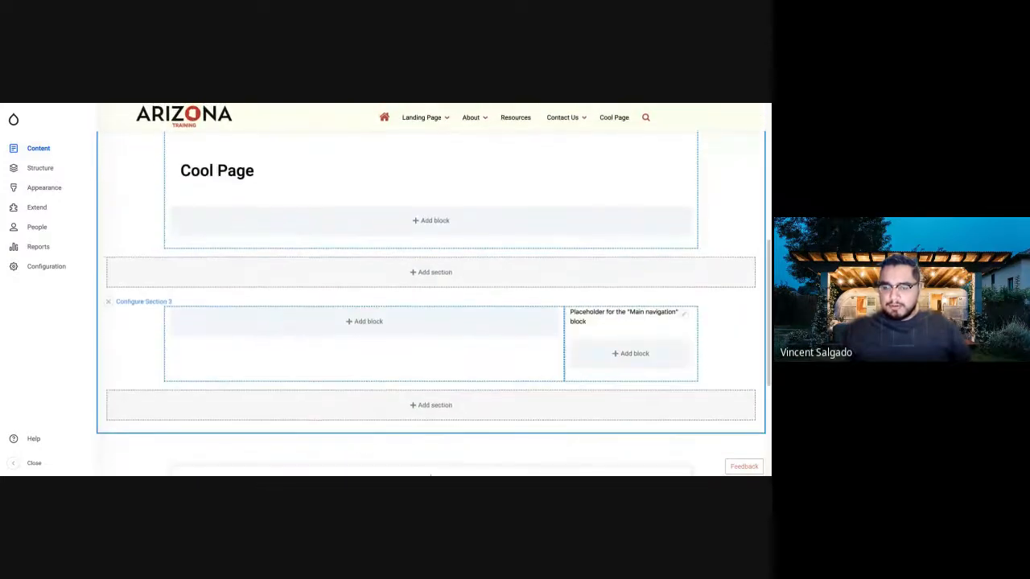
Remove the Main navigation block from the narrow column of Section 3
left_click(683, 314)
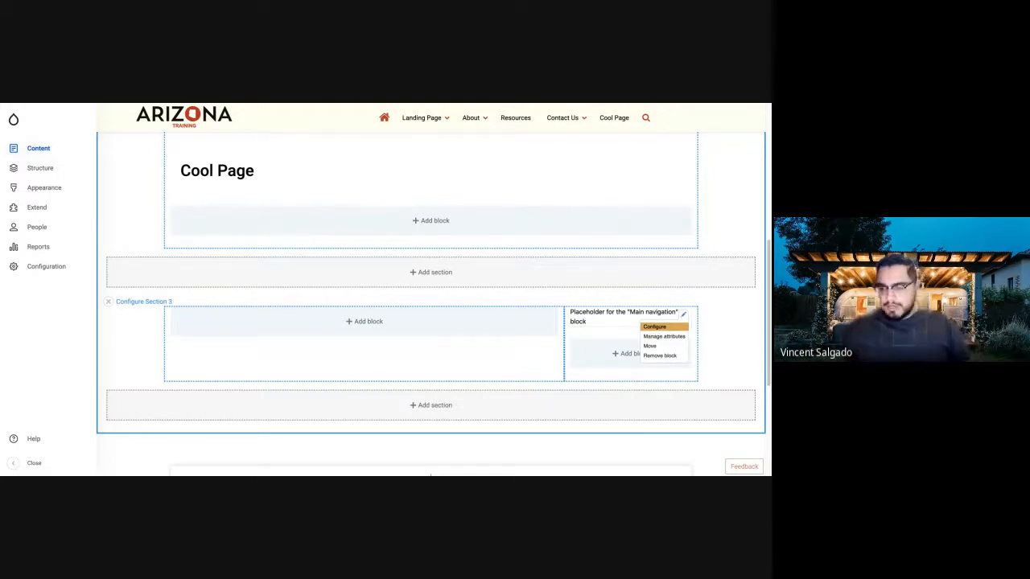
left_click(659, 354)
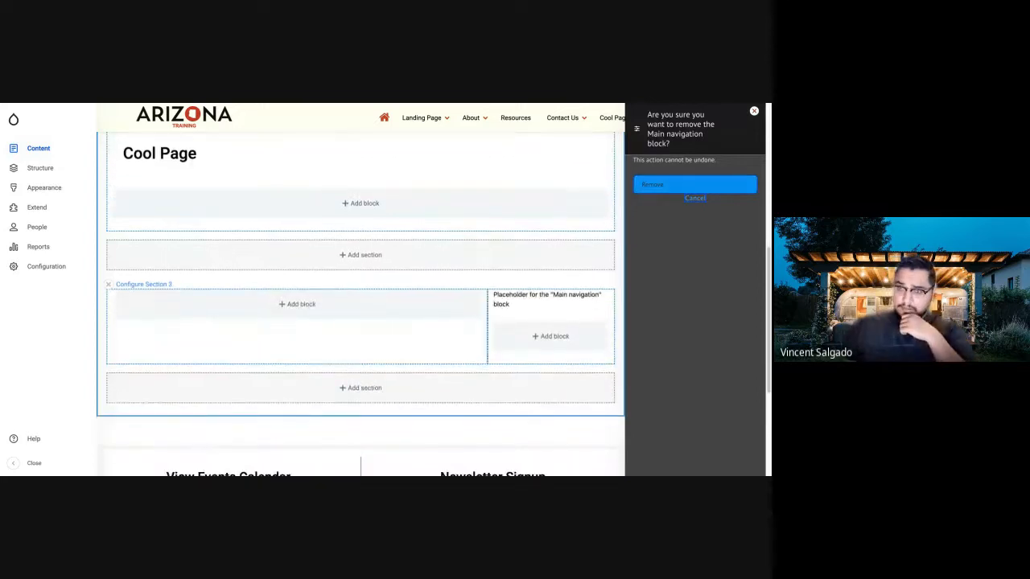
left_click(695, 185)
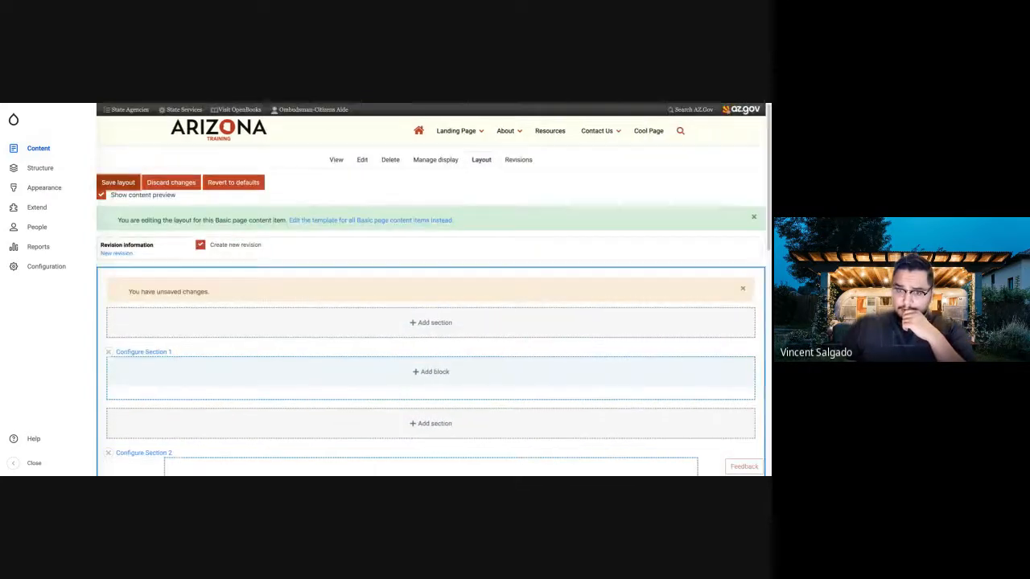
Browse the blocks available for the narrow column of Section 3 and close the list without adding one
scroll(756, 257, "down", 2)
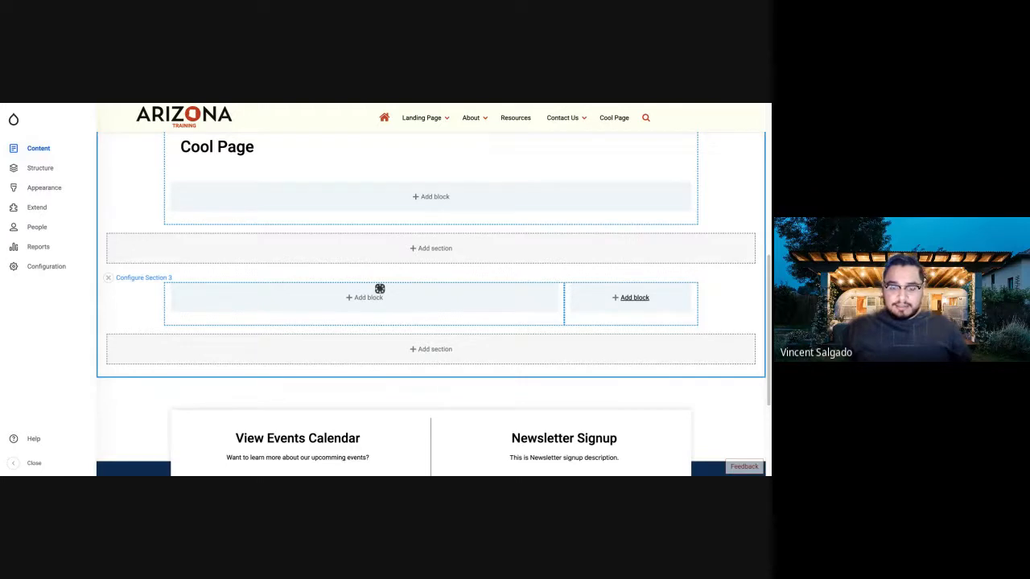
left_click(632, 297)
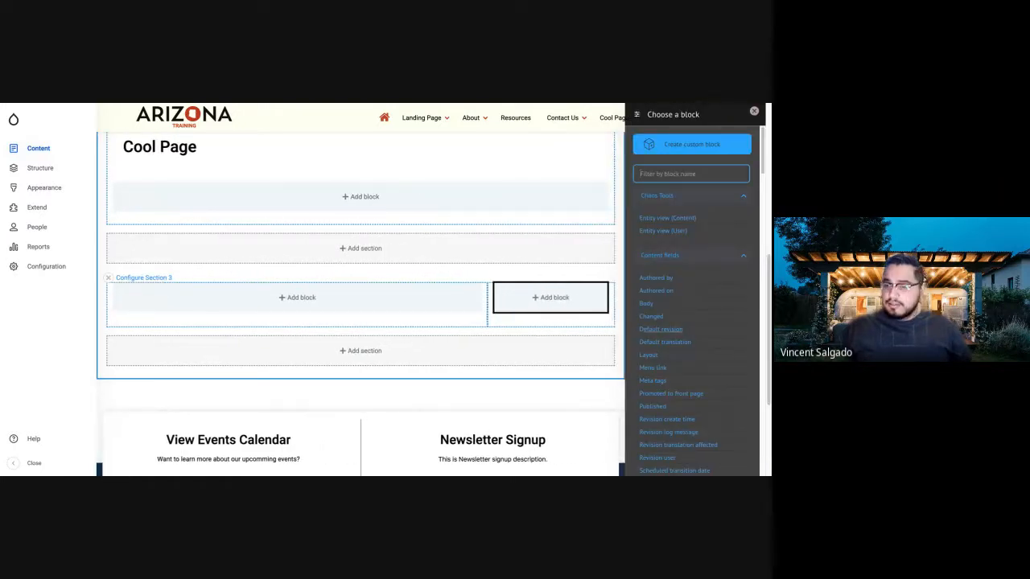
scroll(692, 306, "down", 3)
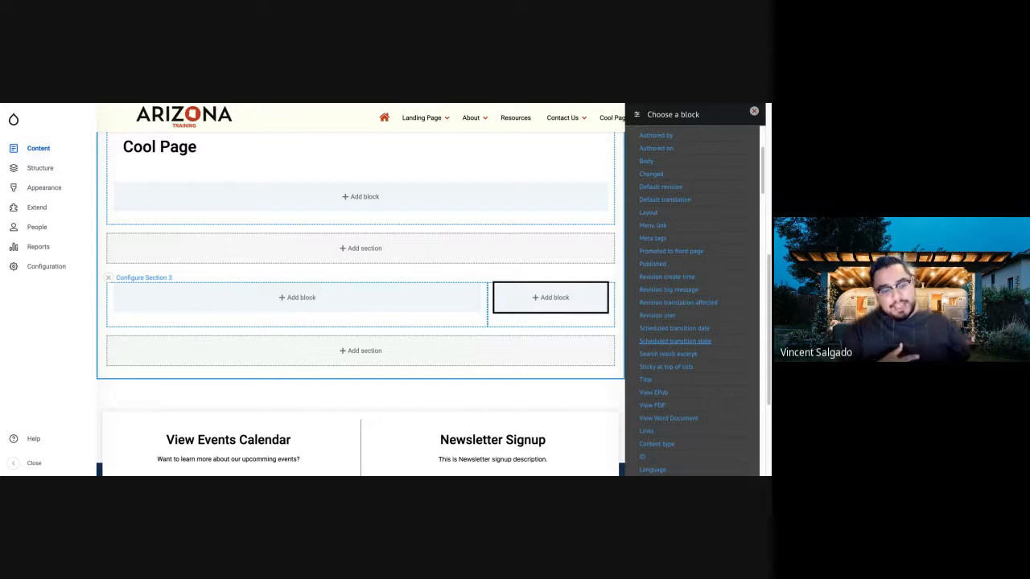
scroll(692, 306, "down", 4)
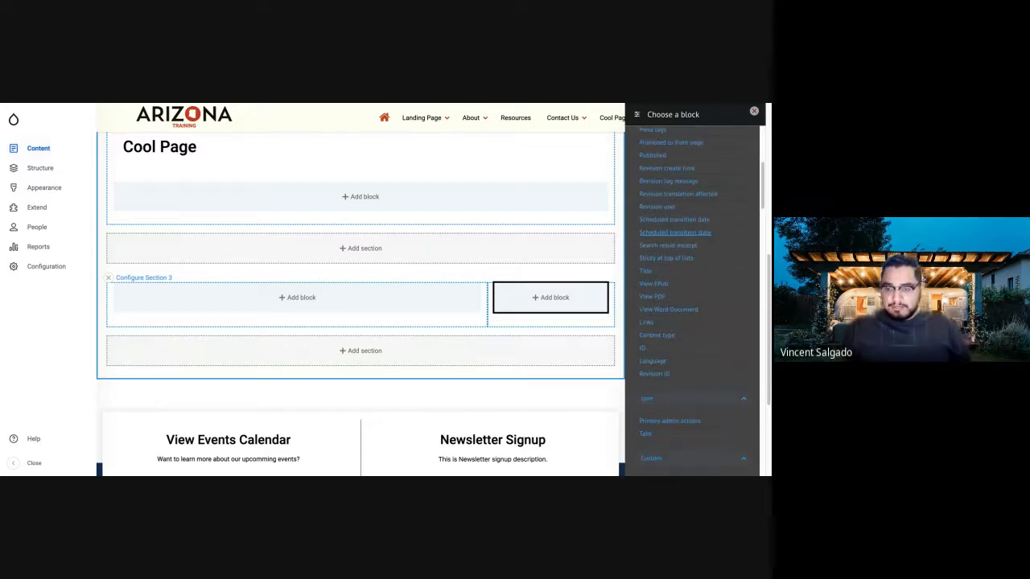
scroll(691, 306, "up", 8)
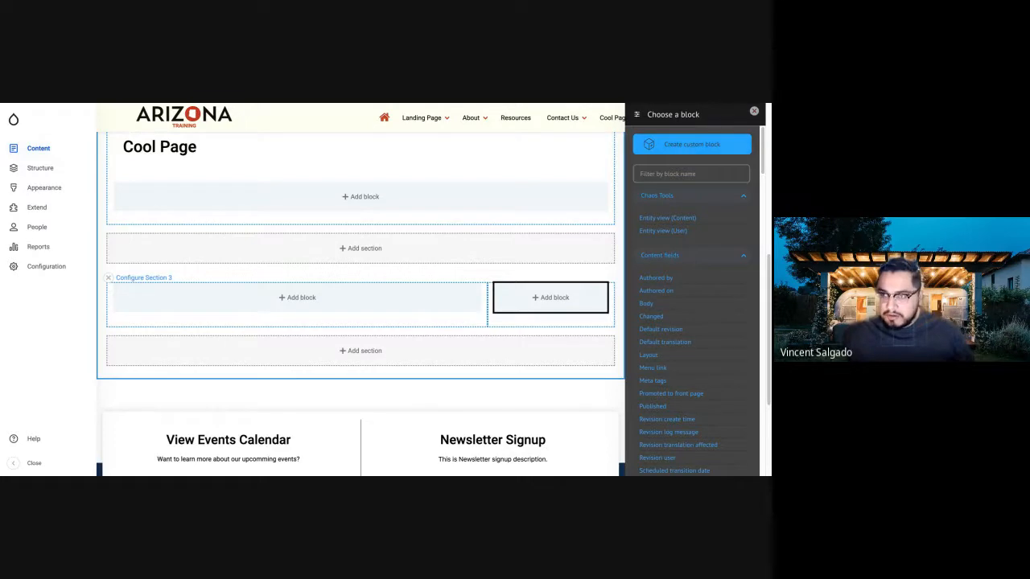
left_click(754, 110)
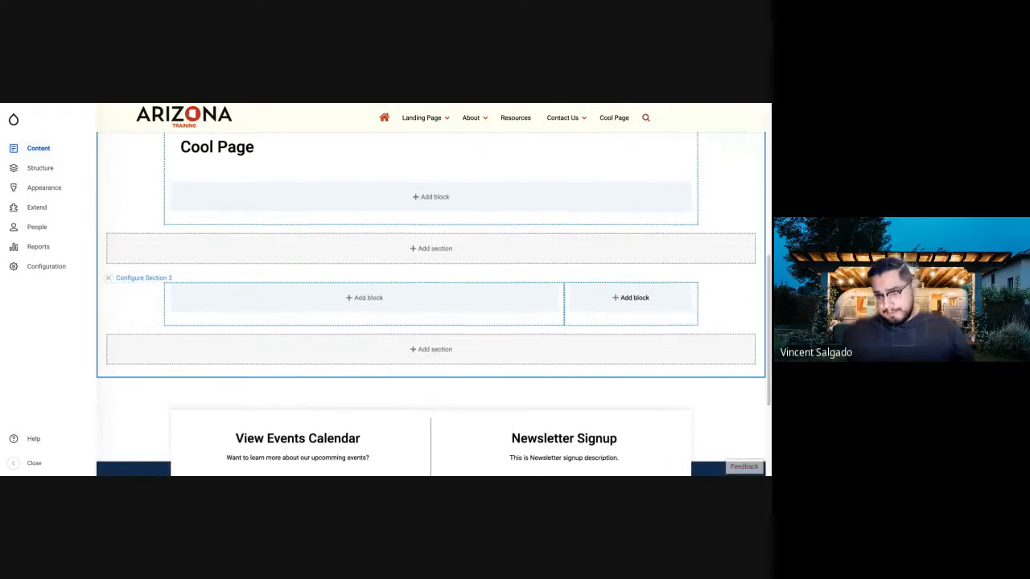
Start a new custom Banner block in Section 1 of the Cool Page layout
scroll(430, 305, "up", 5)
scroll(431, 304, "down", 2)
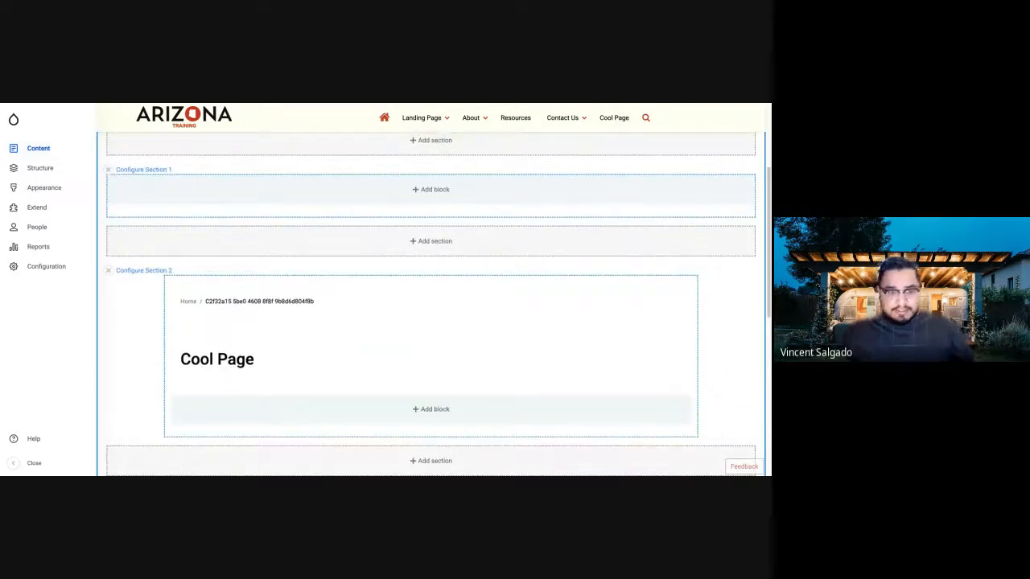
scroll(431, 304, "down", 3)
scroll(431, 304, "up", 1)
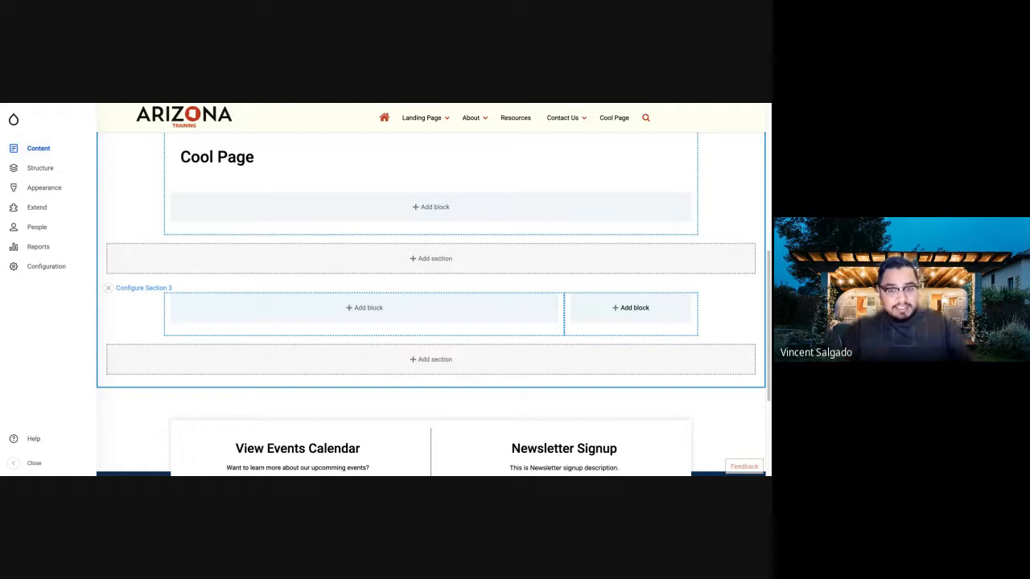
scroll(761, 183, "up", 5)
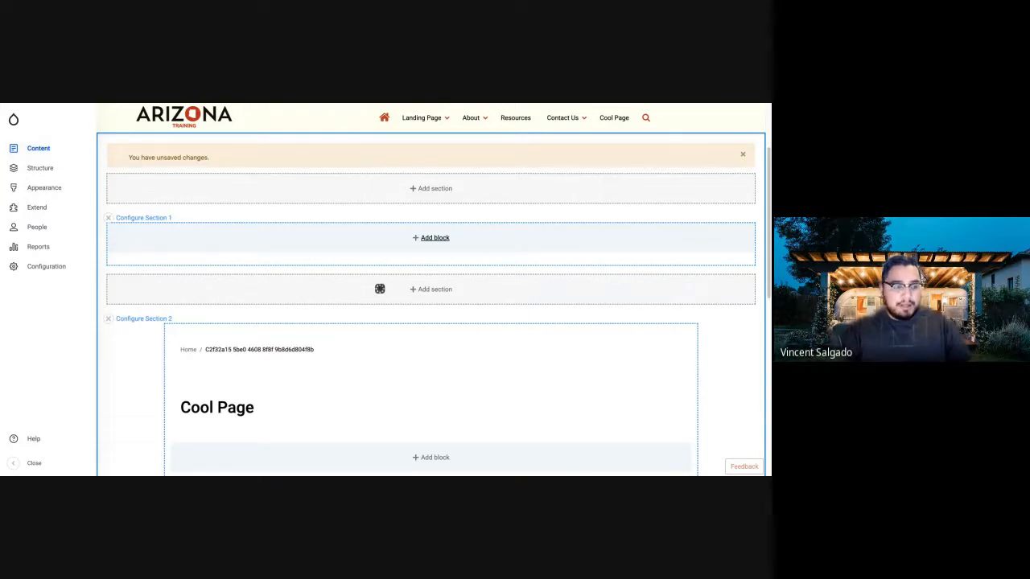
left_click(435, 238)
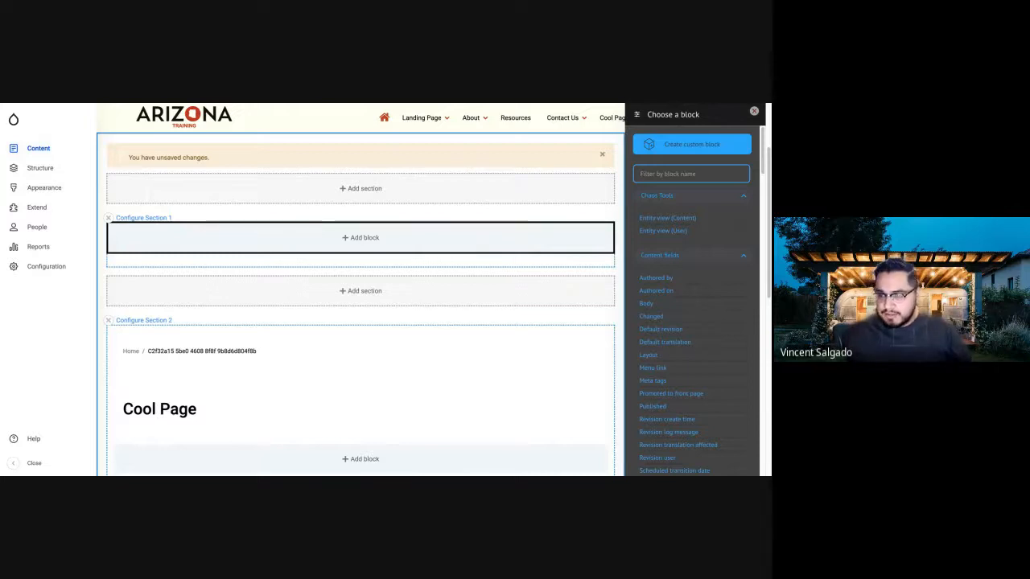
left_click(692, 145)
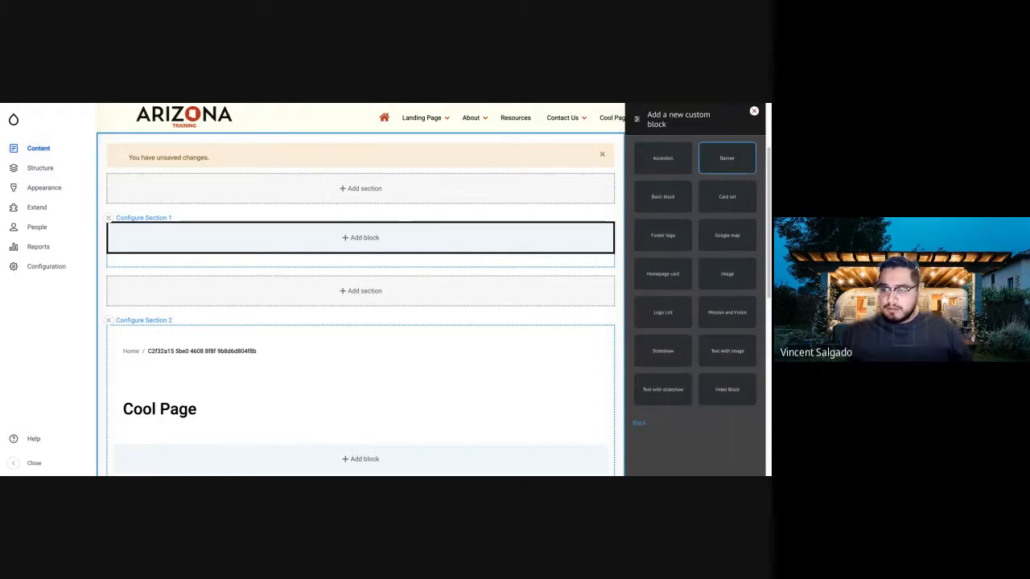
left_click(726, 158)
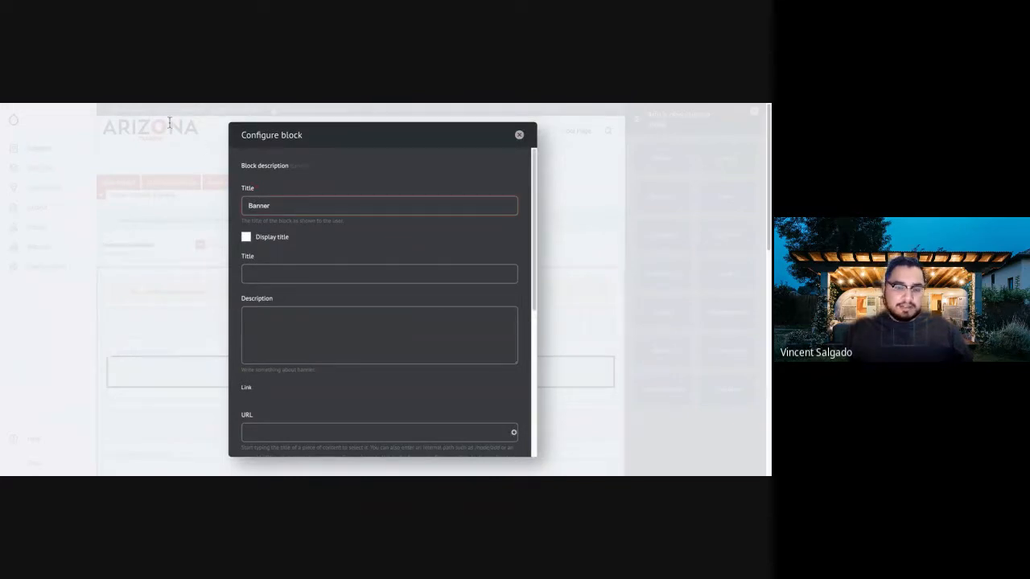
Give the banner the title The Cool Page and the description "This is the body of the banner"
left_click(239, 258)
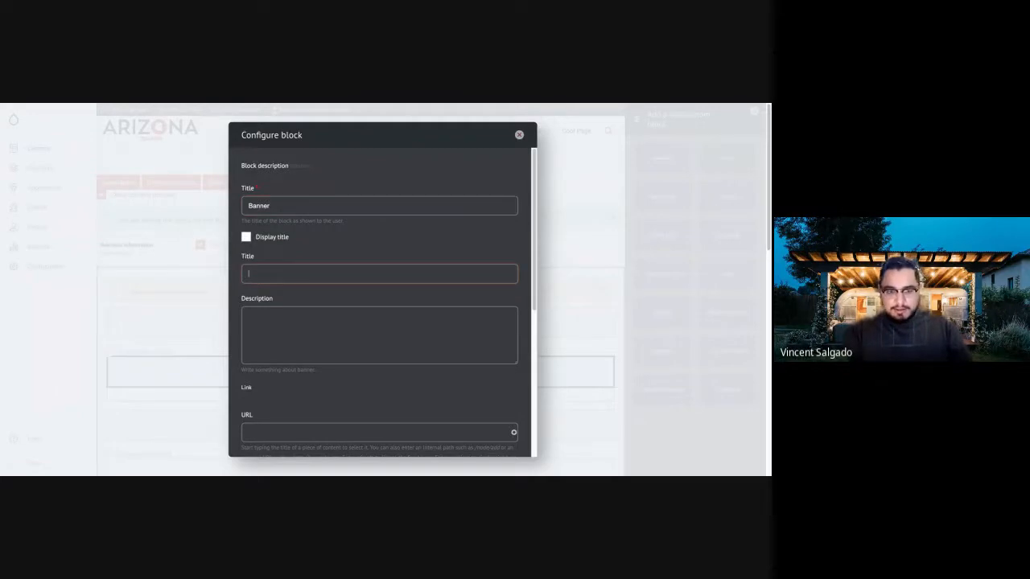
type("The Coo")
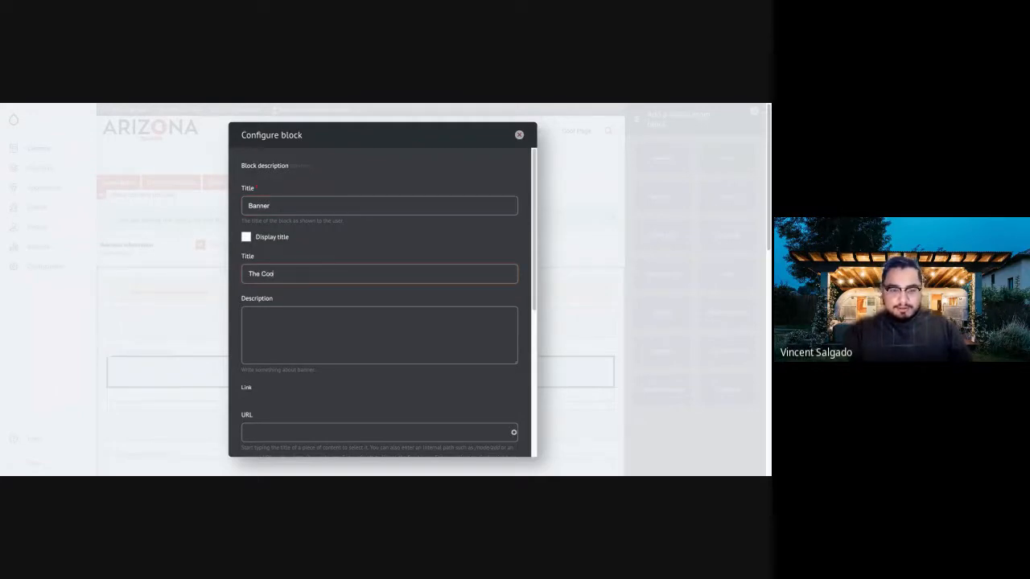
type("l Page")
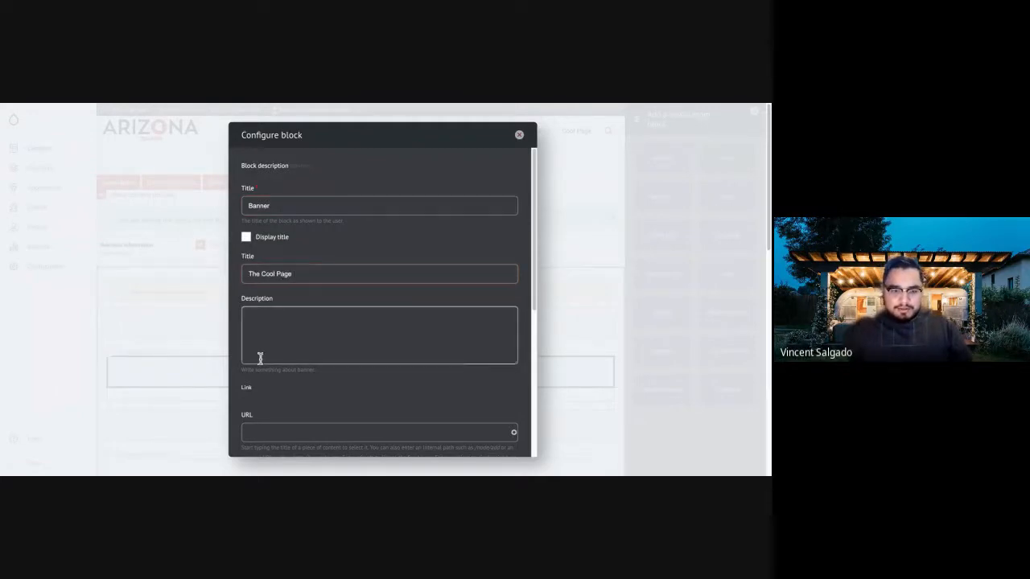
left_click(372, 356)
type("This is the")
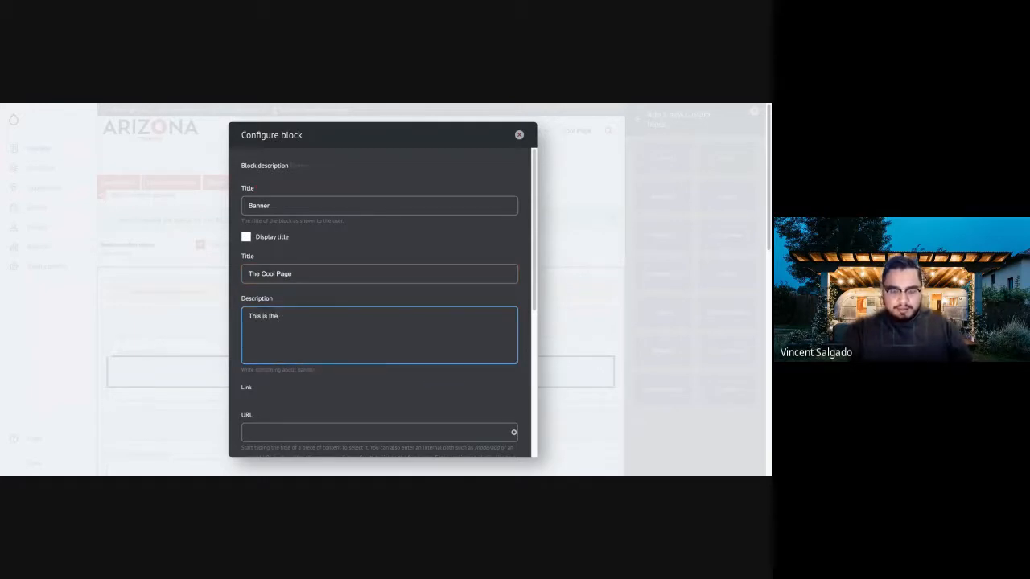
type(" vbodbody of the ")
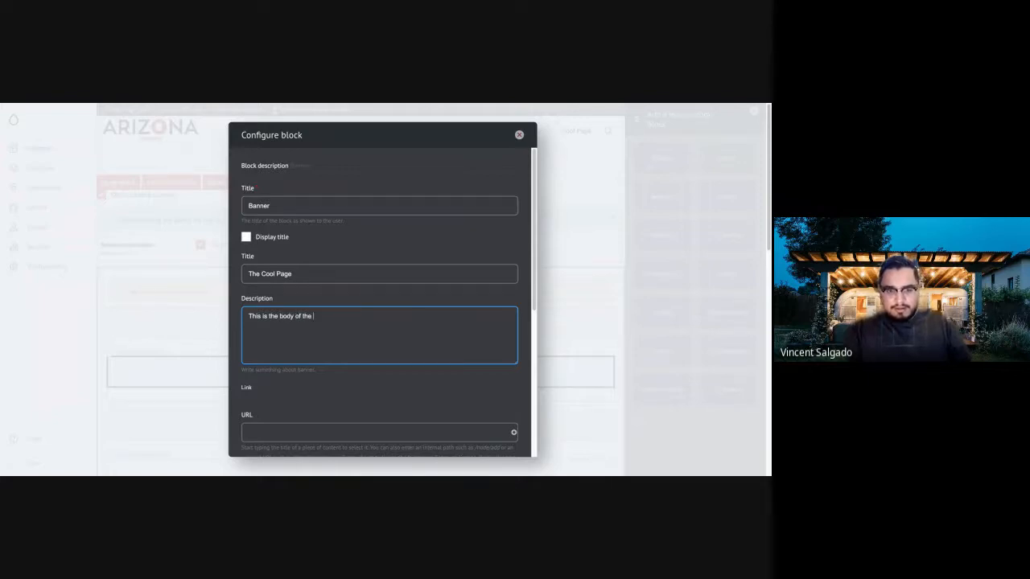
type("ban")
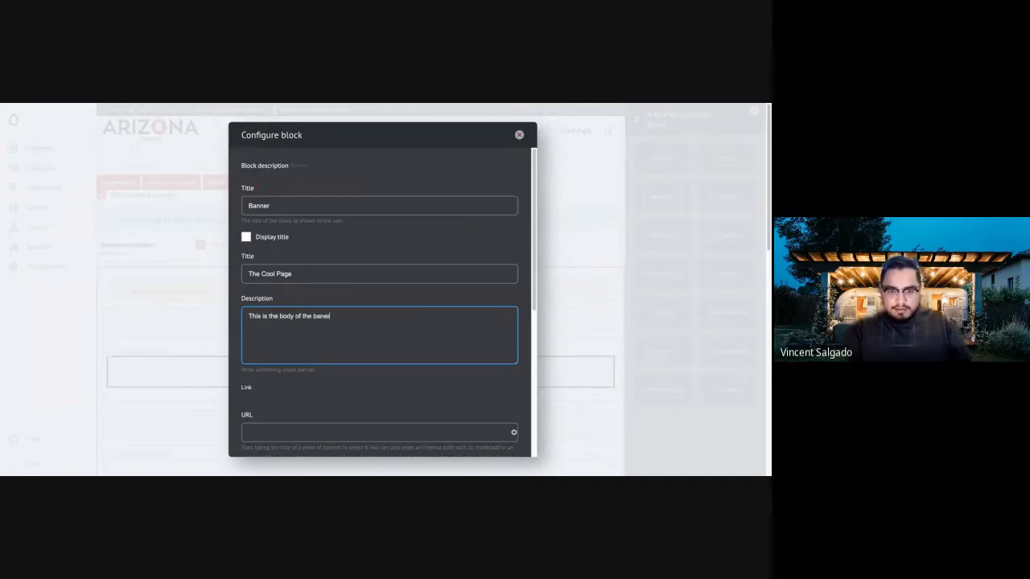
type("ner")
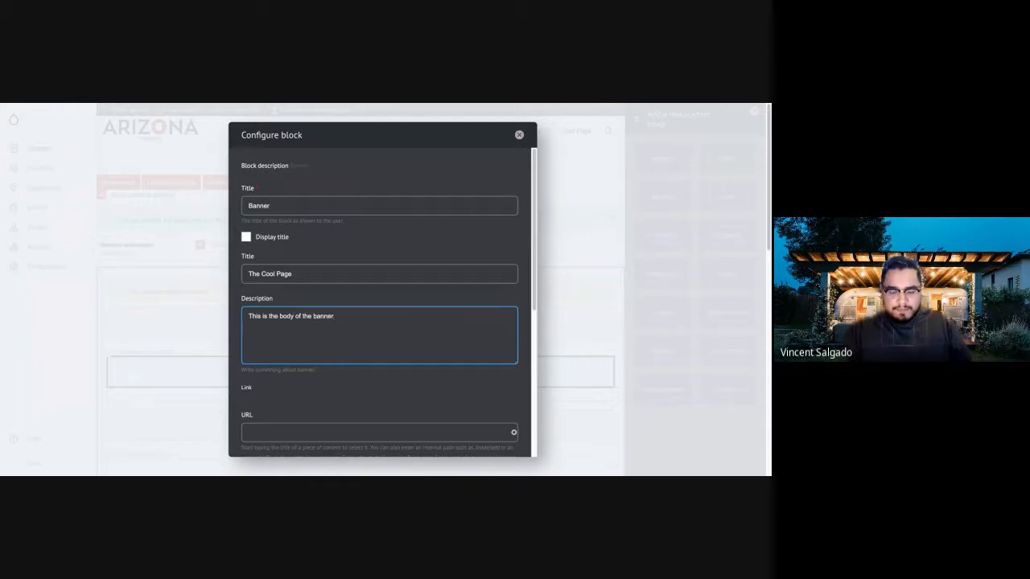
scroll(389, 304, "down", 2)
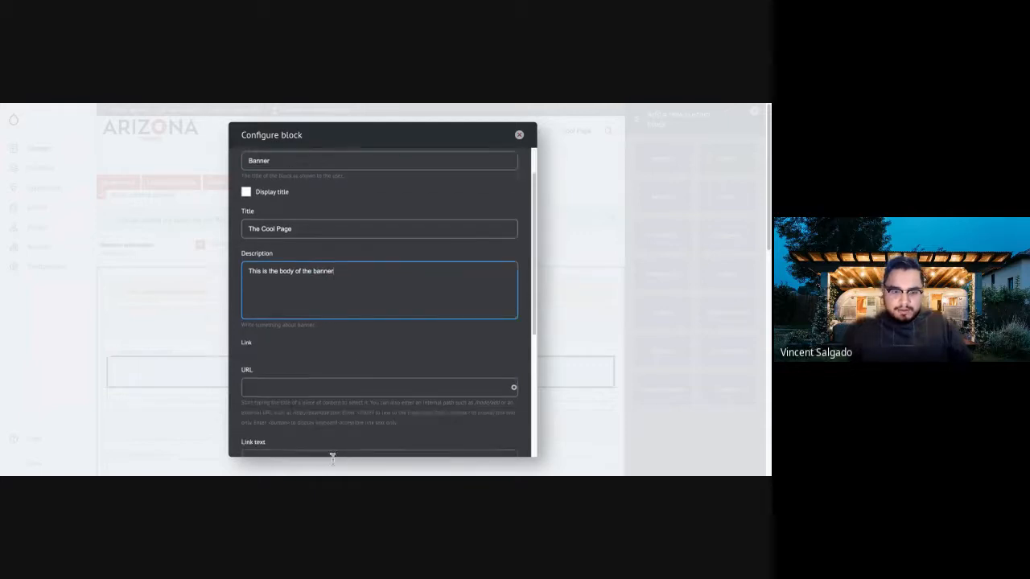
left_click(157, 443)
type("https")
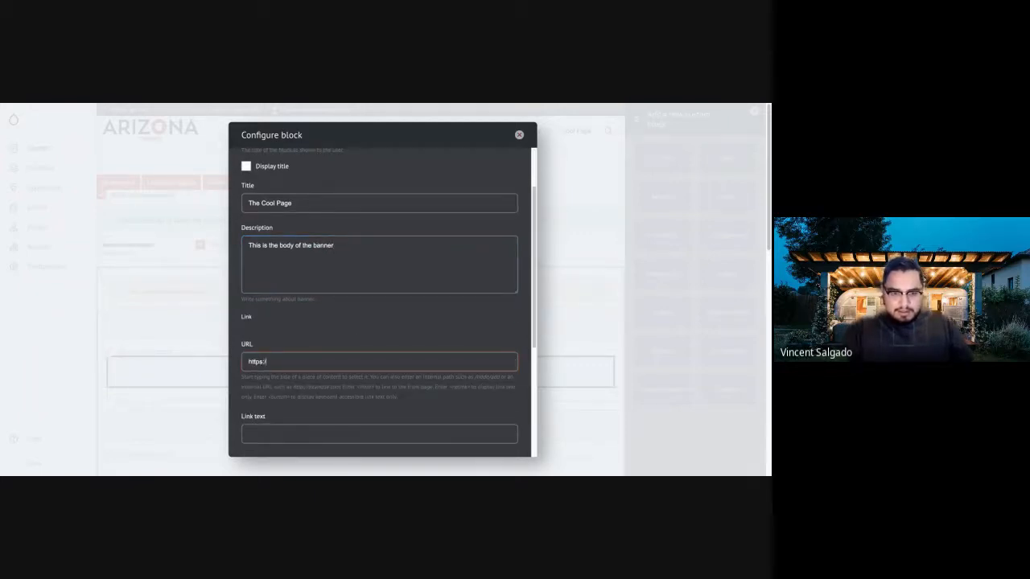
type("://www.google.com")
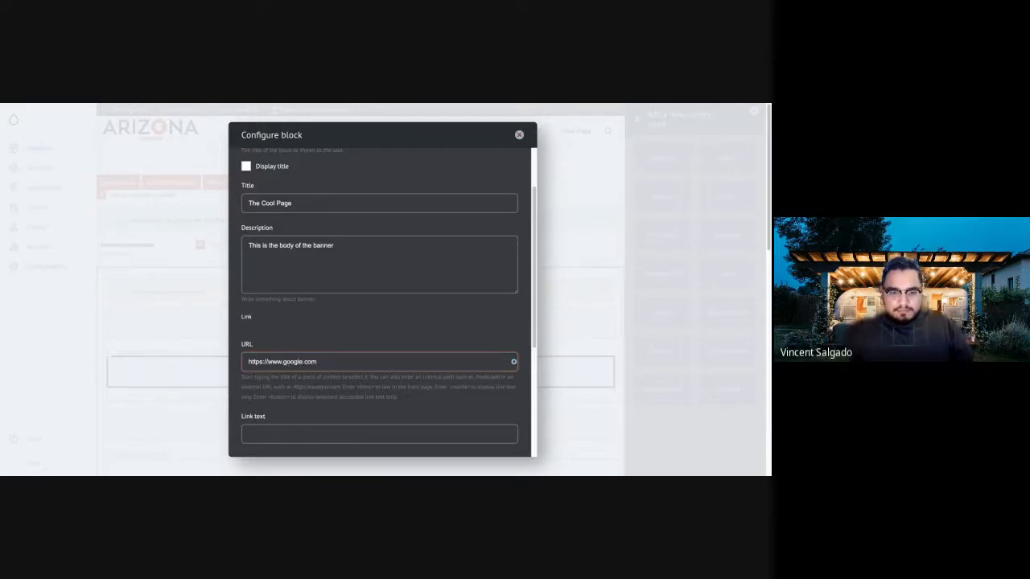
scroll(380, 302, "down", 1)
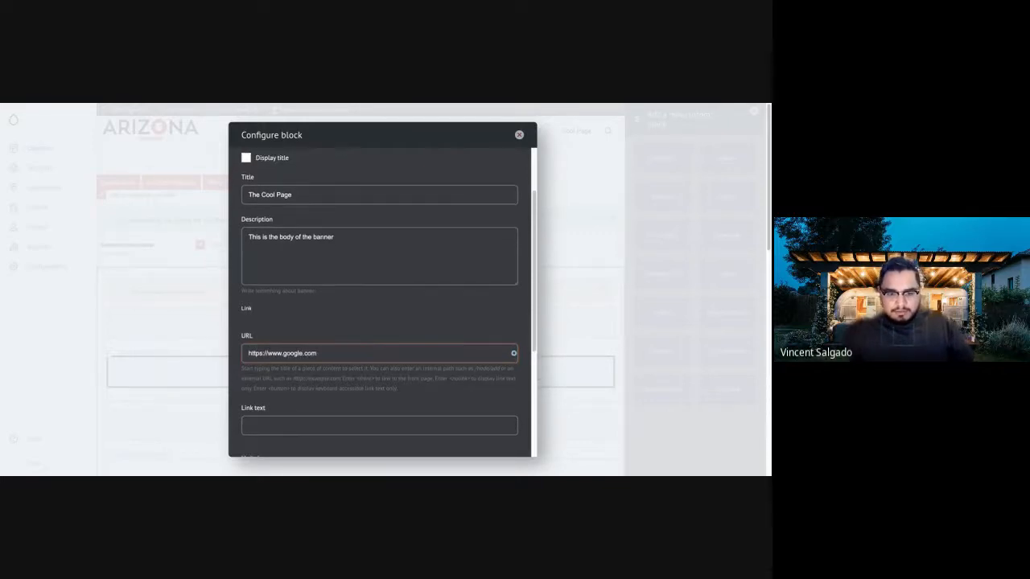
type("arn More")
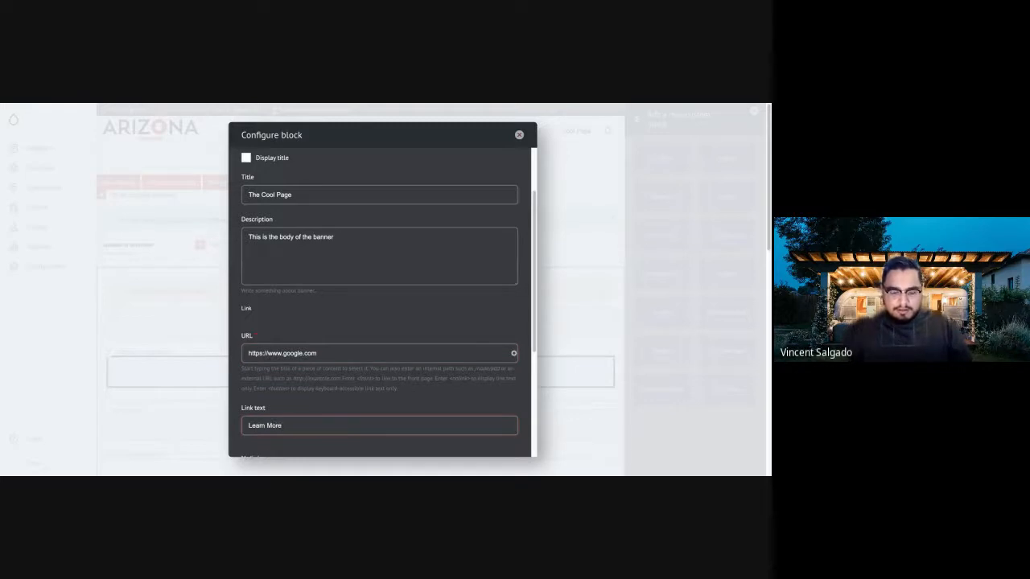
Add the grill fire picture as the banner's media image with the alternative text "Image of someone making carne asada"
scroll(380, 302, "down", 3)
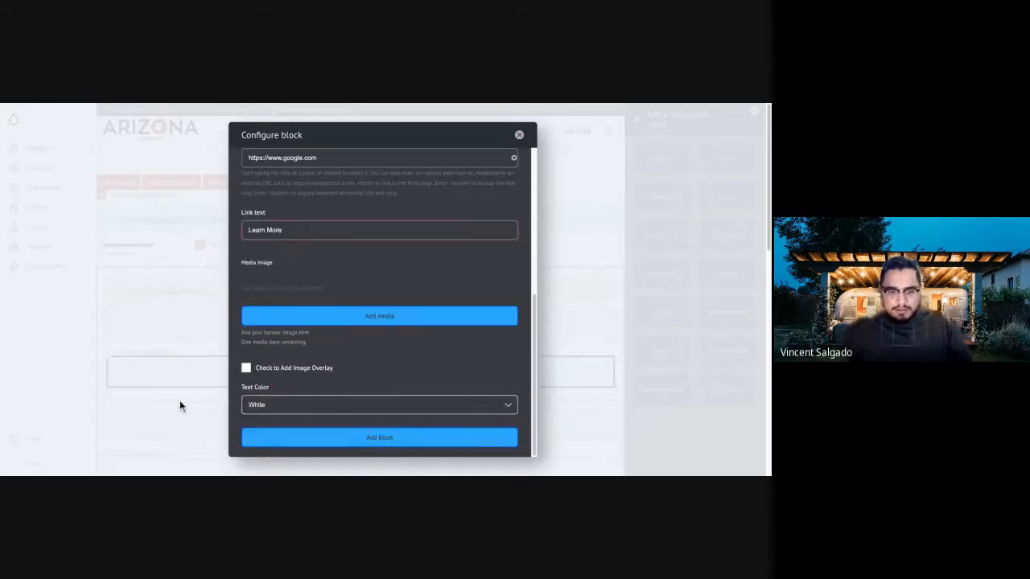
left_click(380, 316)
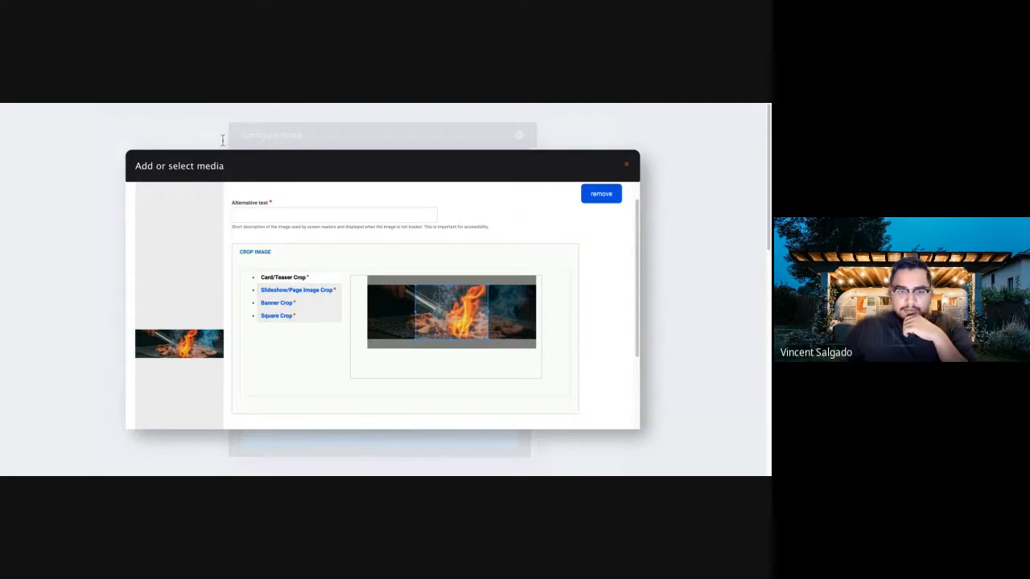
left_click(257, 215)
type("Image of")
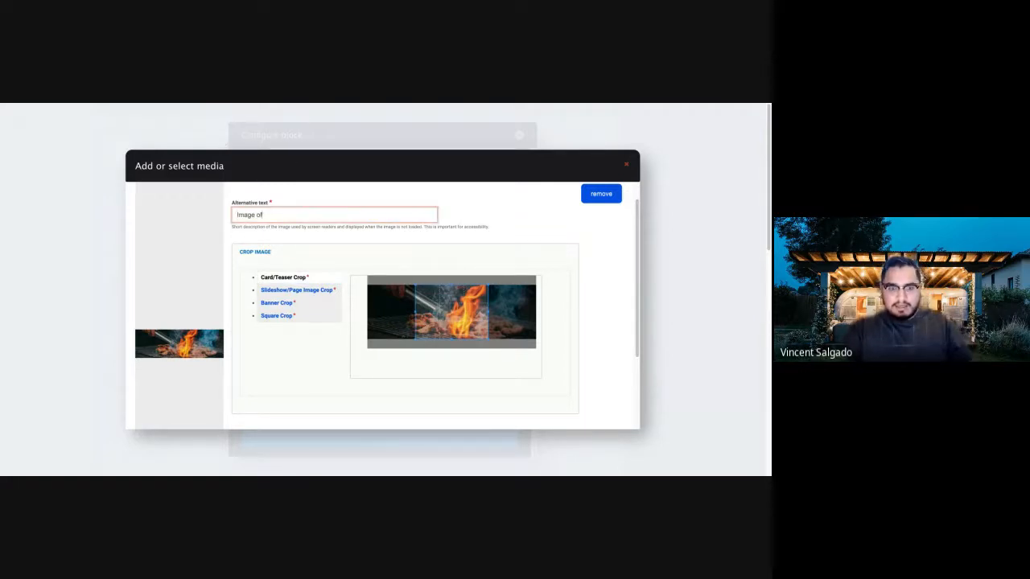
type(" some ")
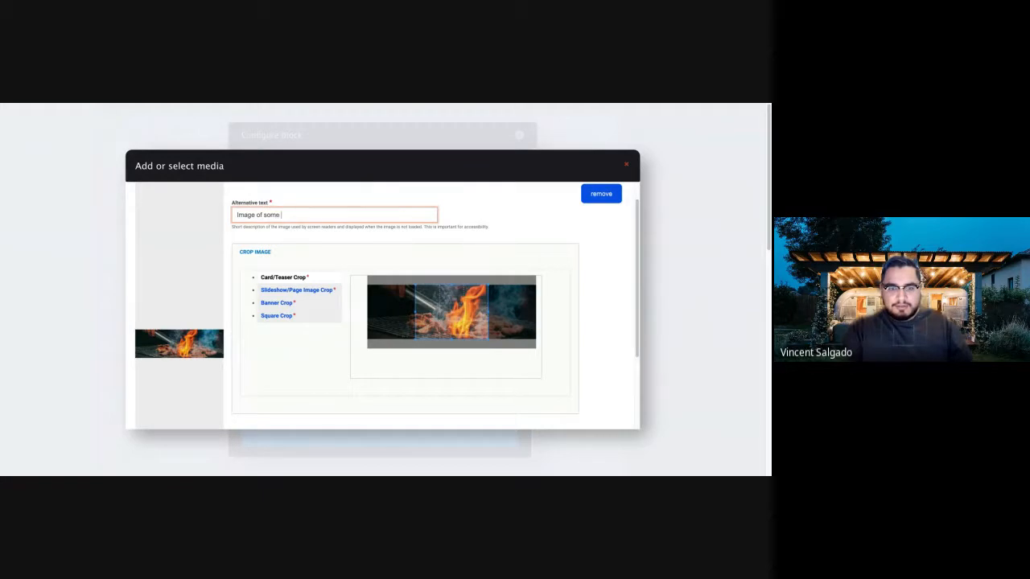
type("one makin")
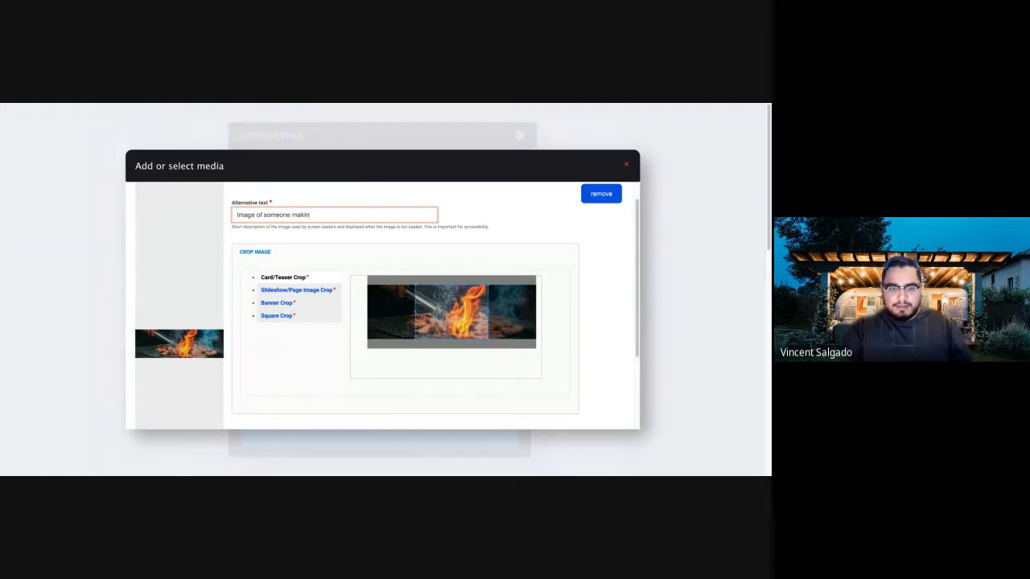
type("g carne ")
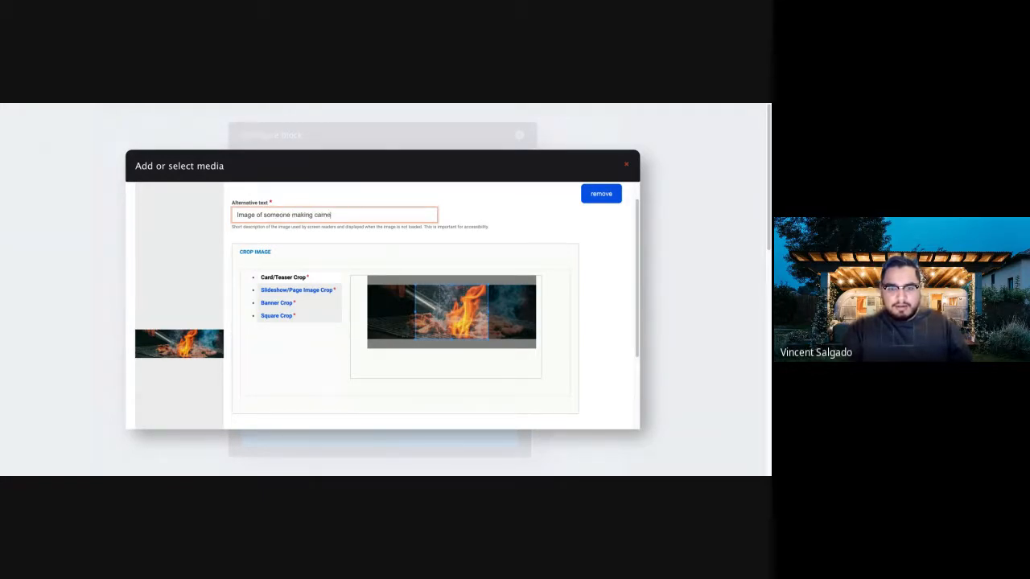
type("asada")
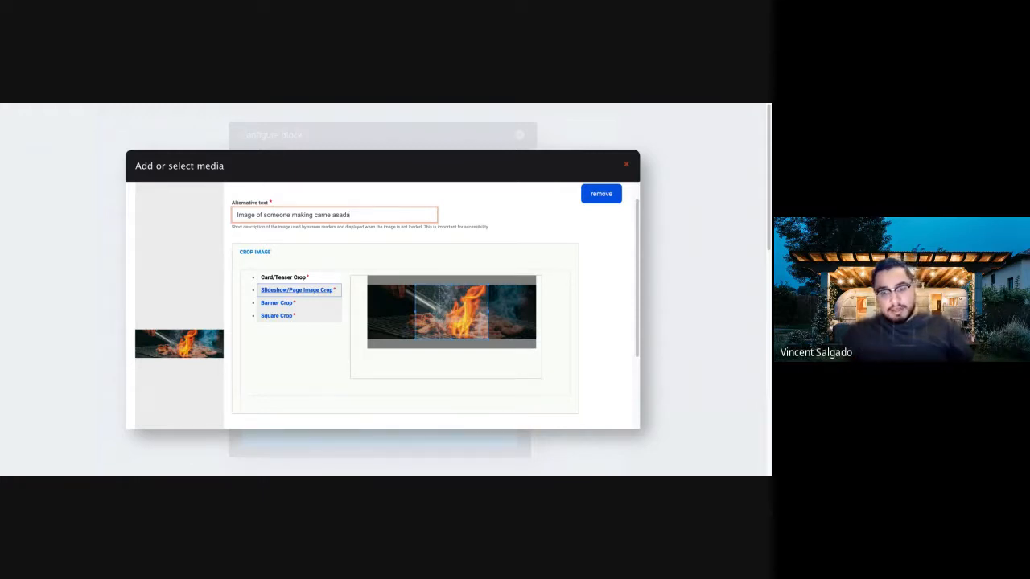
Apply the Card/Teaser, Slideshow/Page Image, Banner and Square crops to the grill fire image
left_click(508, 343)
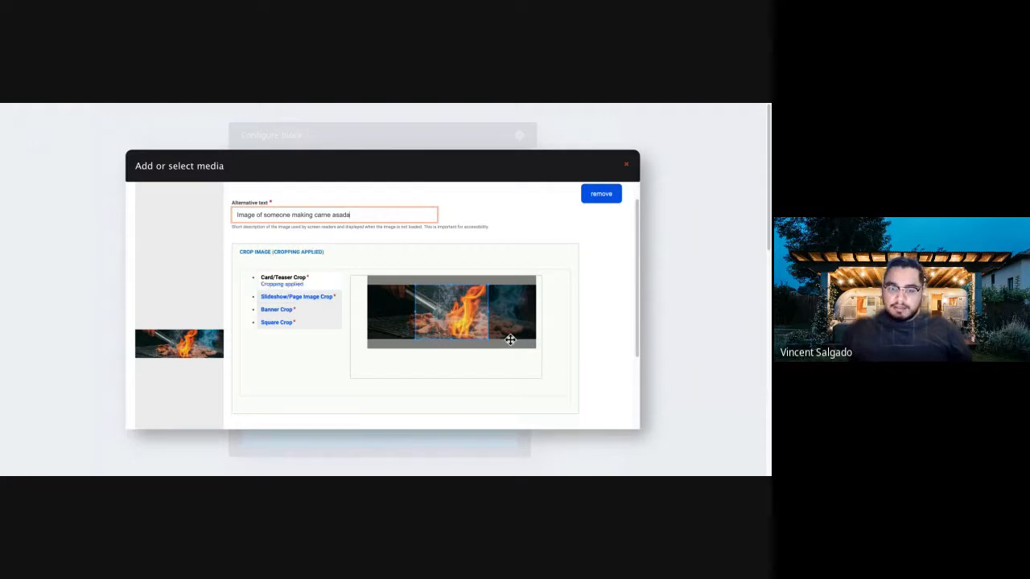
left_click(296, 297)
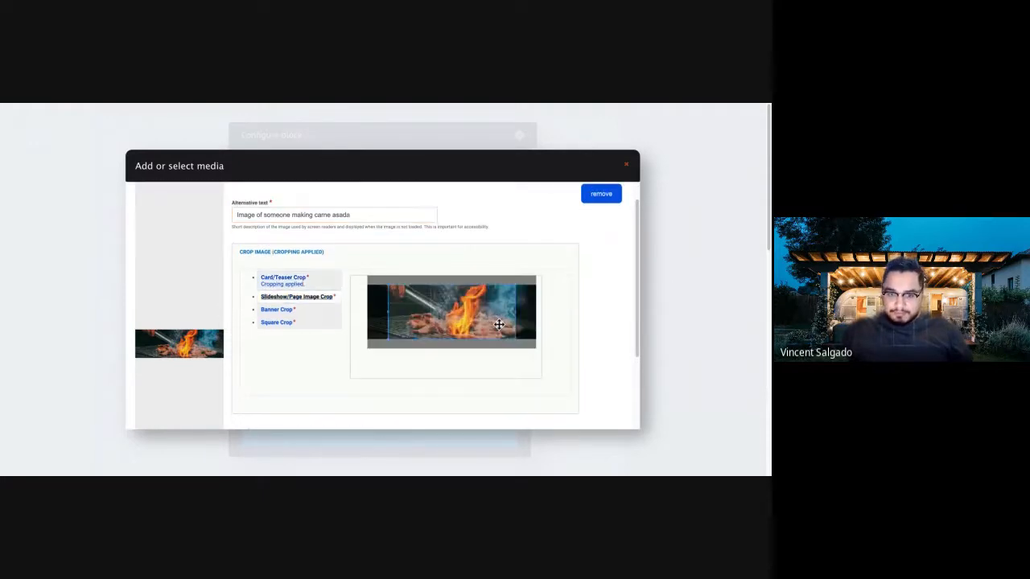
left_click(527, 338)
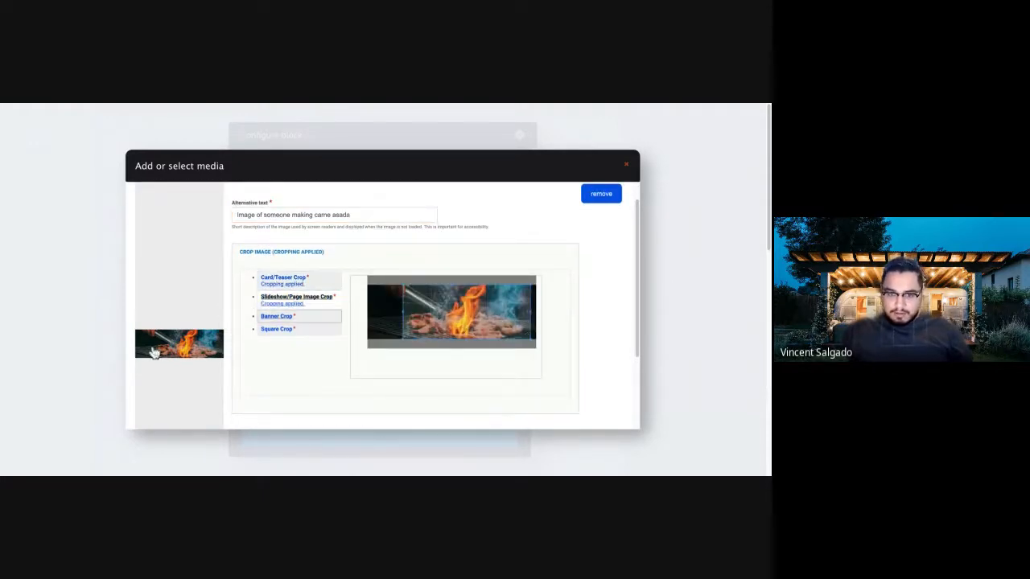
left_click(277, 317)
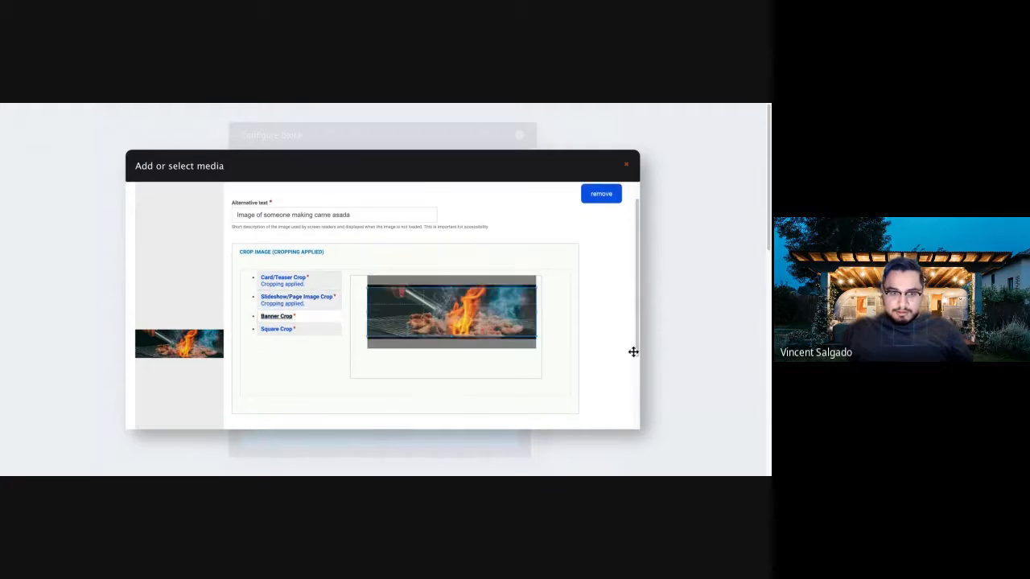
left_click(584, 347)
left_click(276, 335)
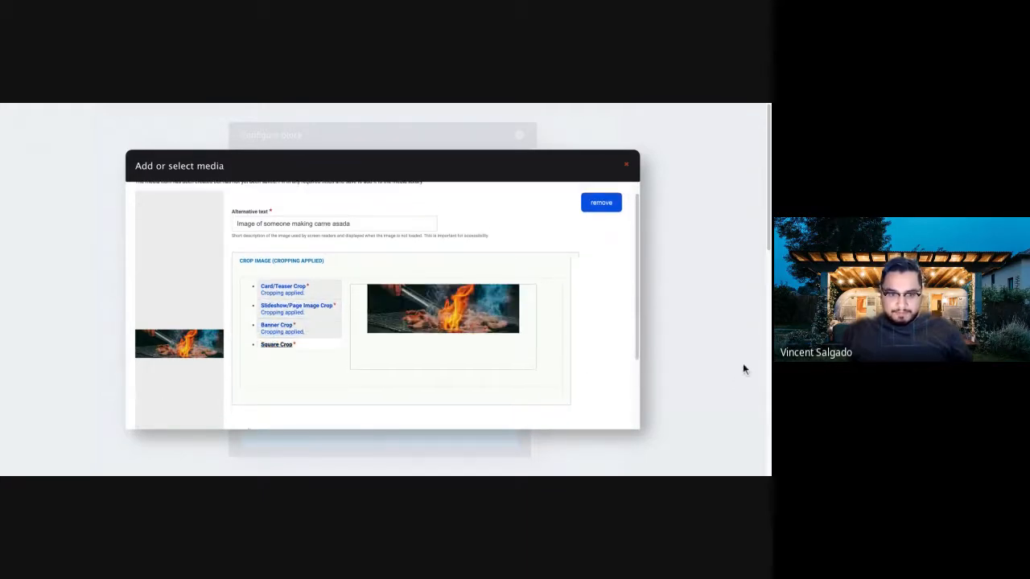
left_click(541, 354)
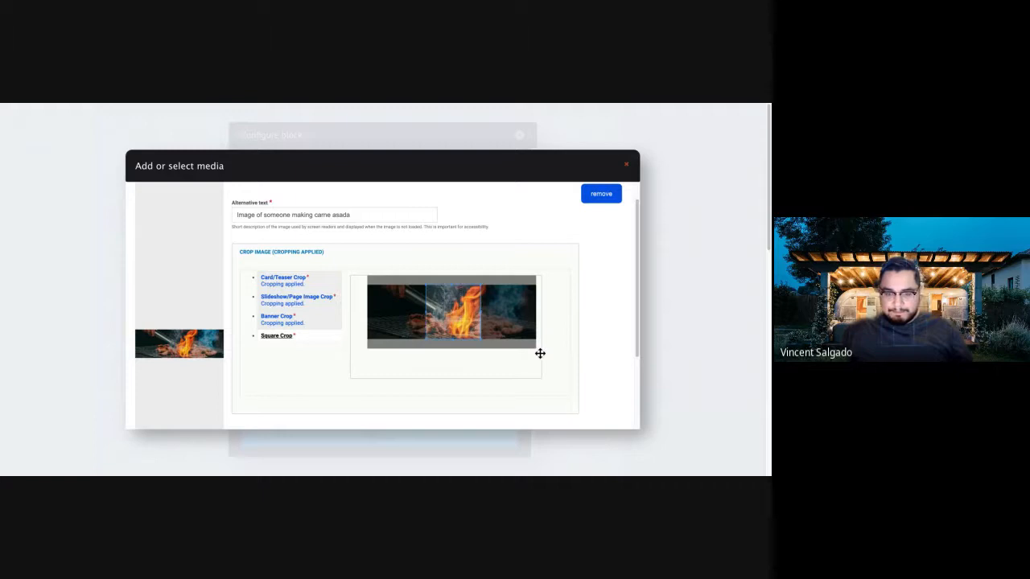
Save the BBQ-Banner.jpeg media item and insert it into the banner block as its image
scroll(267, 404, "down", 3)
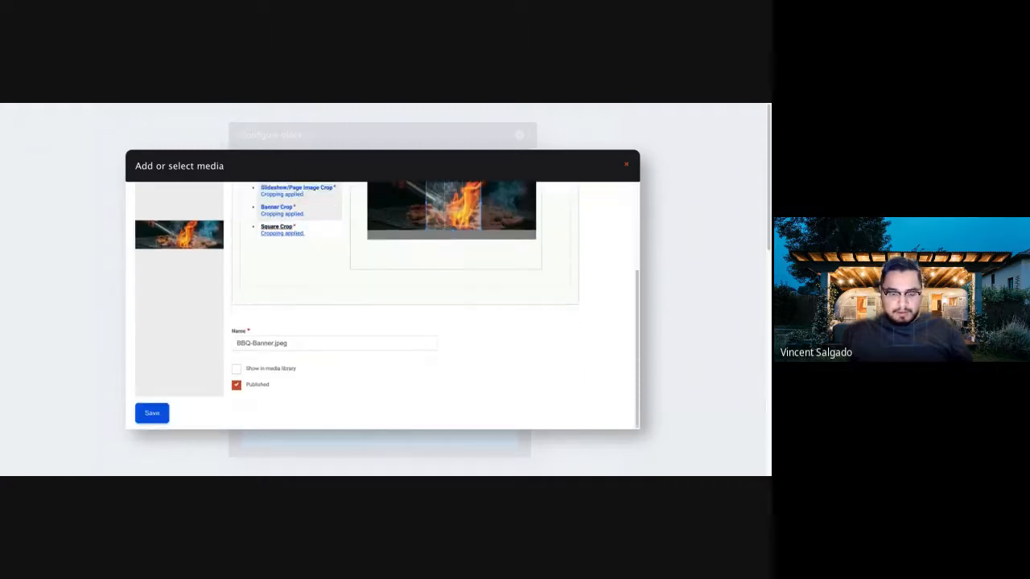
scroll(169, 227, "up", 2)
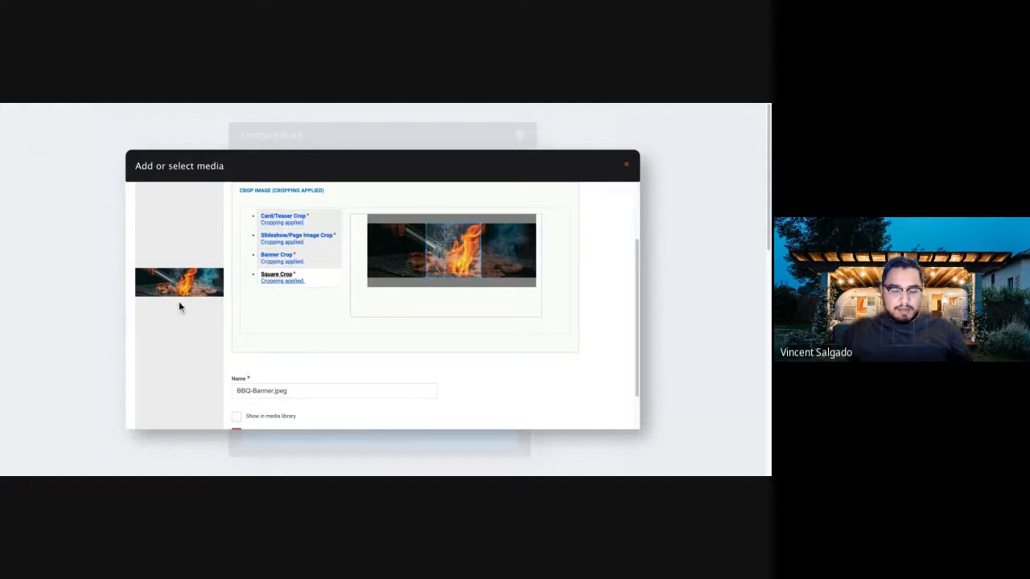
scroll(42, 397, "down", 2)
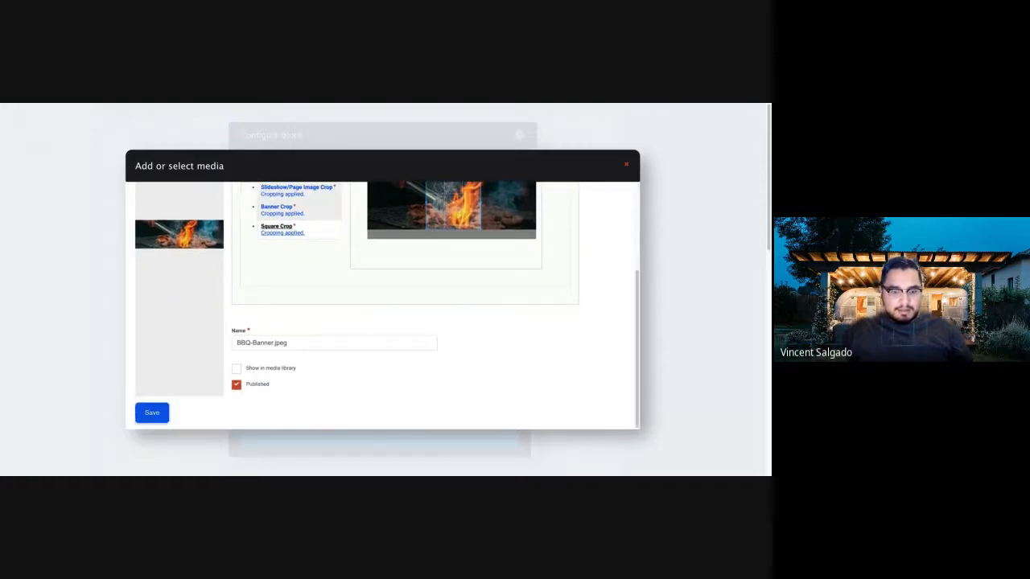
left_click(152, 413)
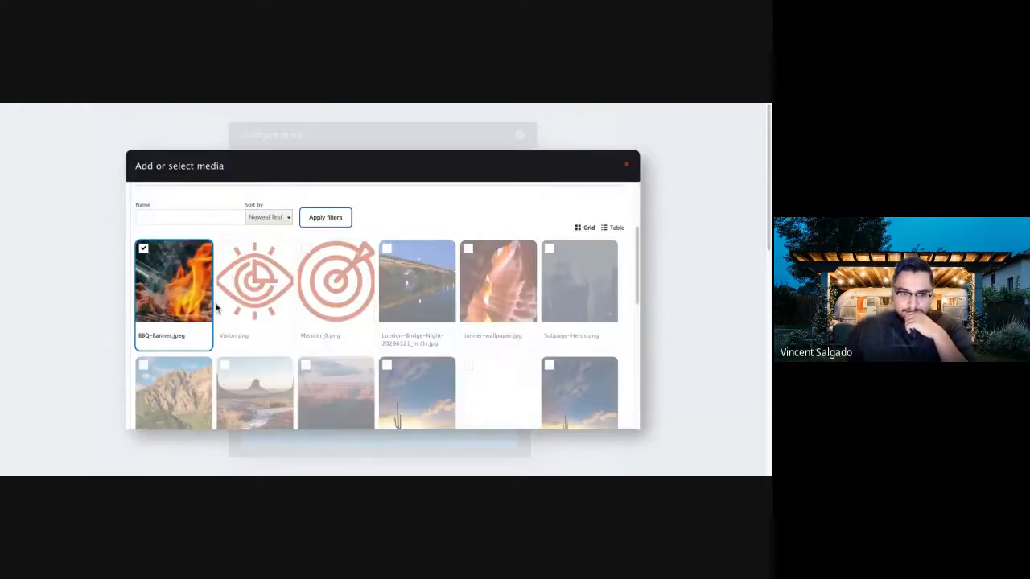
scroll(382, 306, "down", 10)
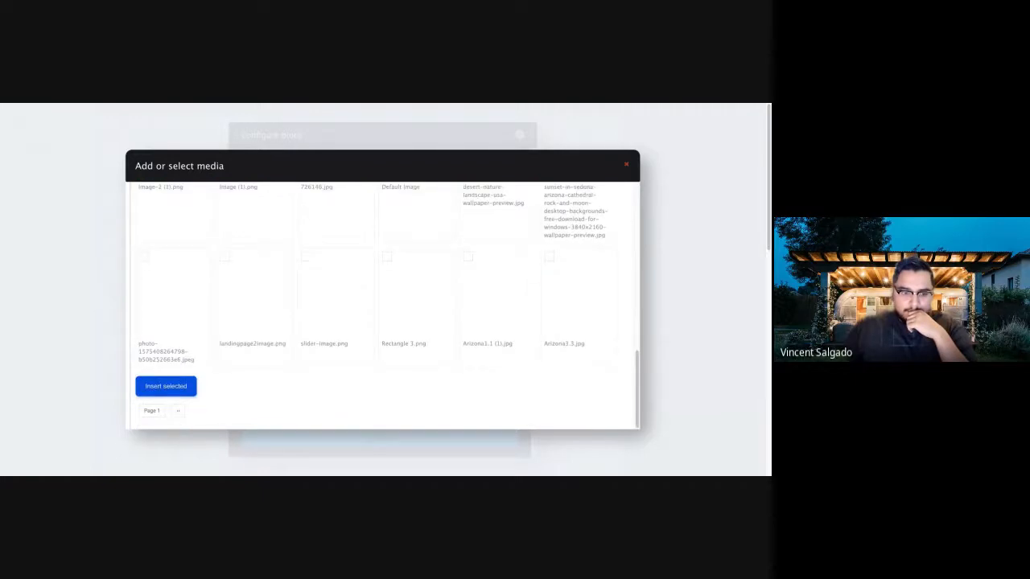
left_click(166, 386)
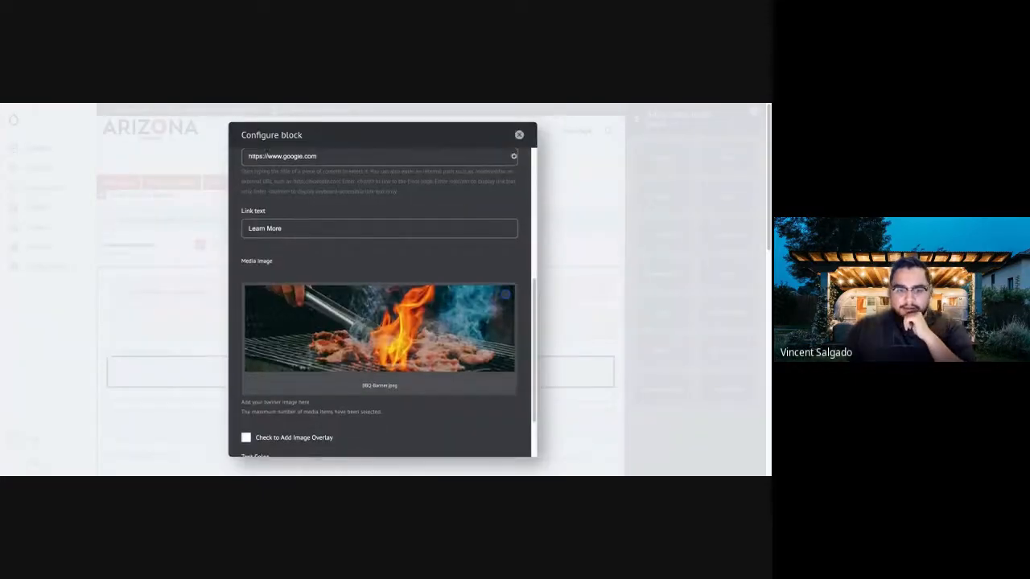
Enable the image overlay for the banner, keep the white text color, and add the block to the layout
scroll(380, 298, "down", 2)
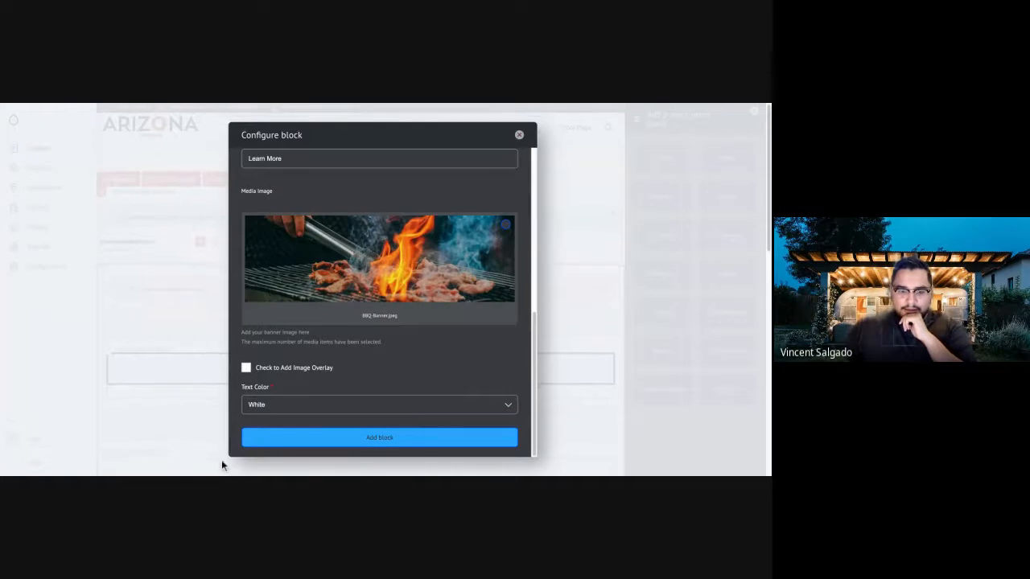
left_click(246, 367)
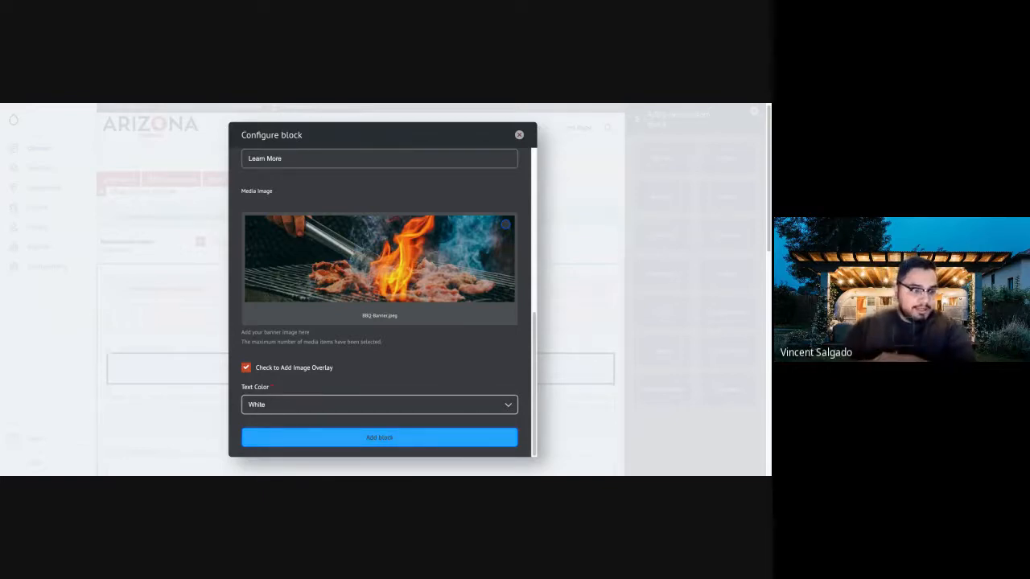
left_click(379, 438)
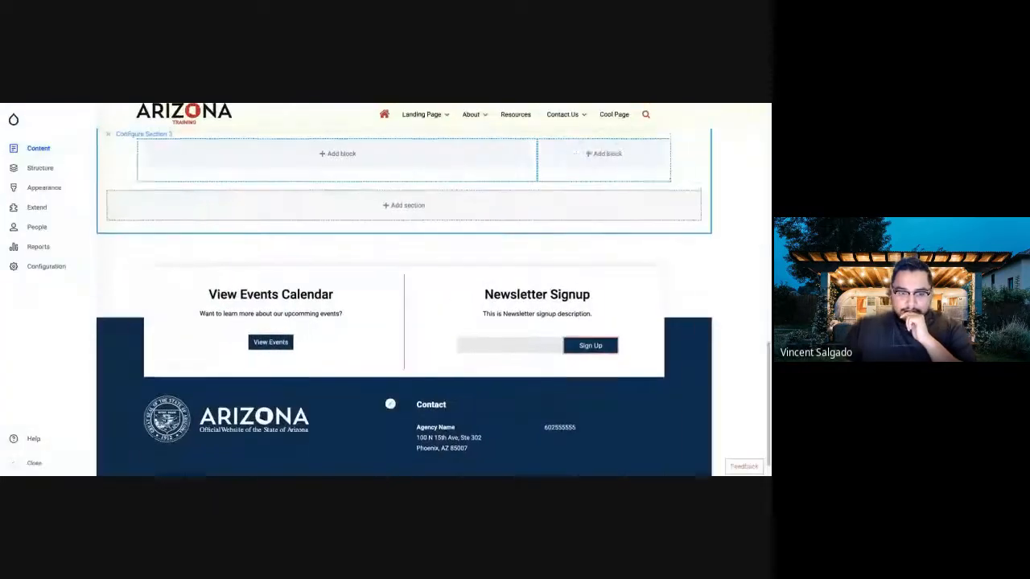
Save the Cool Page layout with the new banner and reopen the layout for editing
scroll(382, 438, "up", 10)
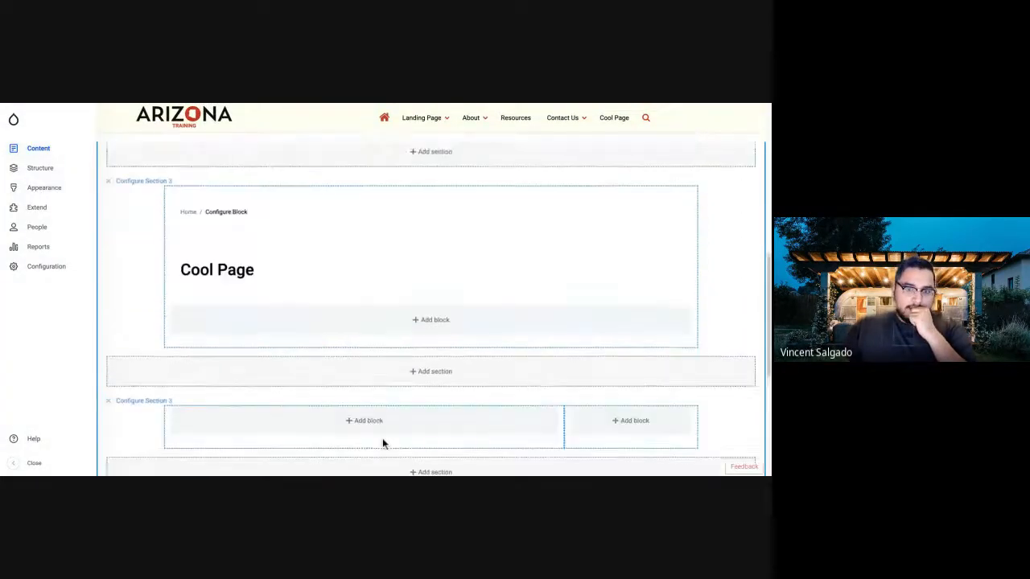
scroll(431, 322, "down", 3)
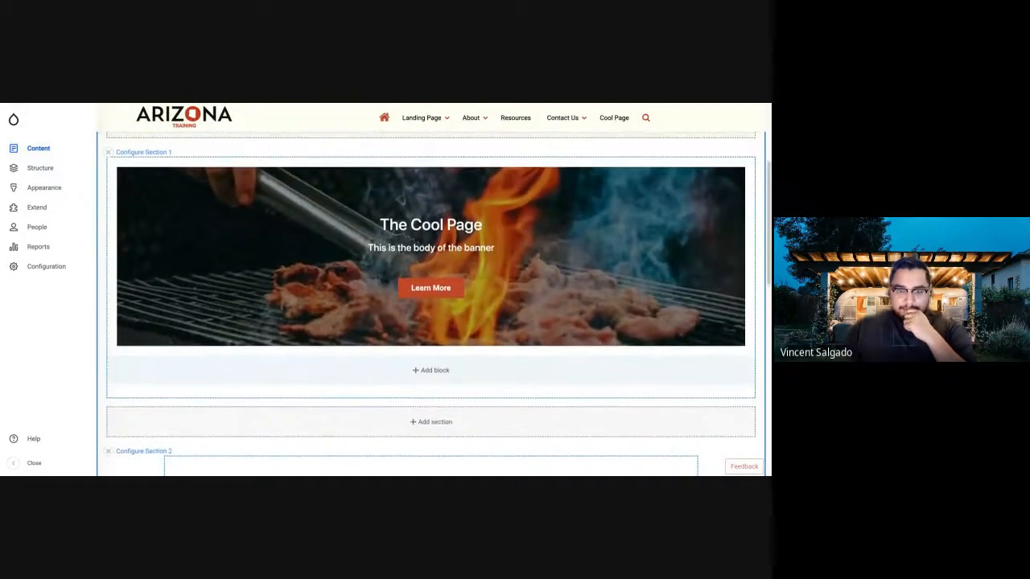
scroll(430, 322, "up", 4)
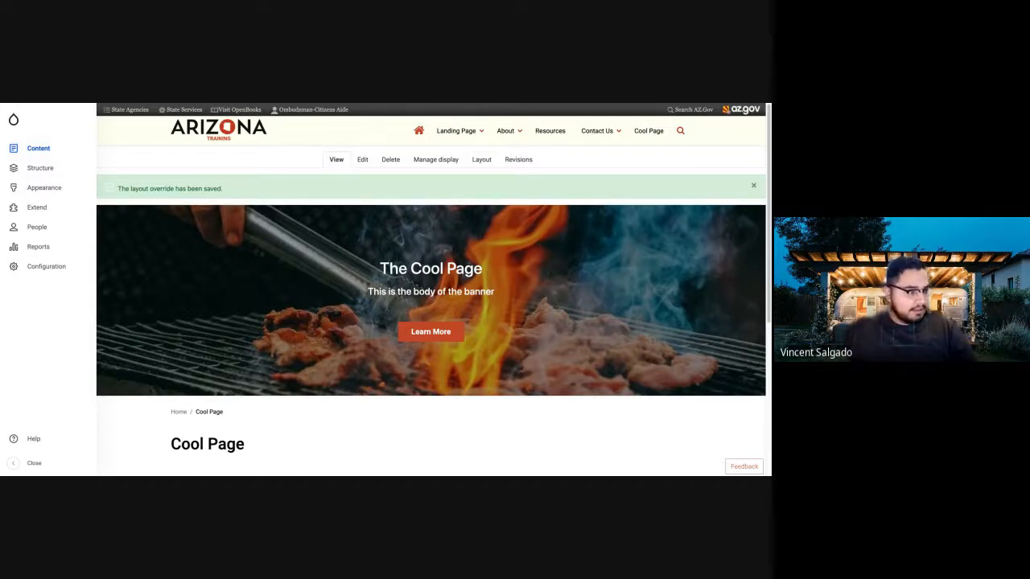
left_click(481, 159)
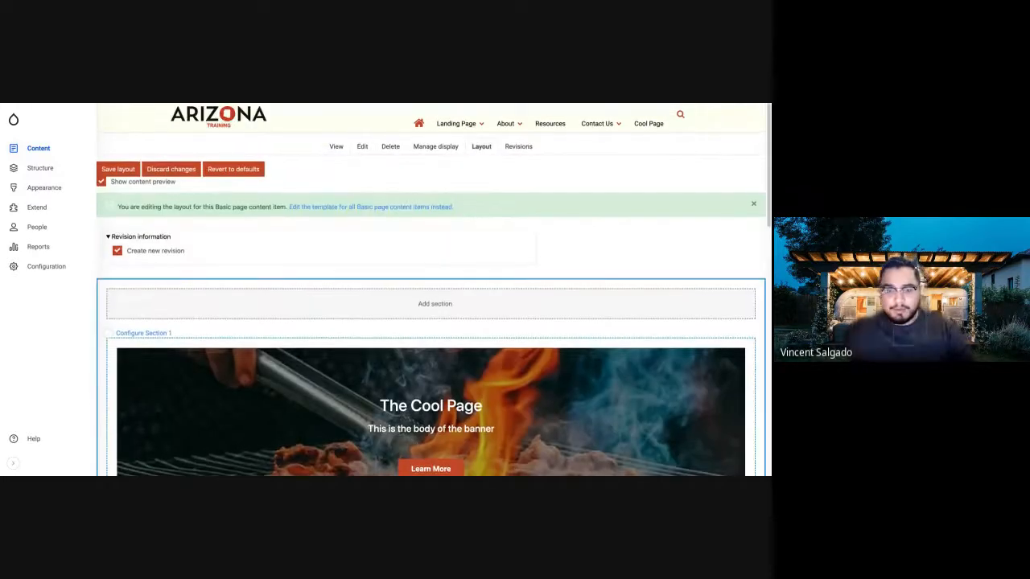
Examine the layout's section structure, from the banner in Section 1 through the page title section to the two-column Section 3
scroll(603, 152, "down", 3)
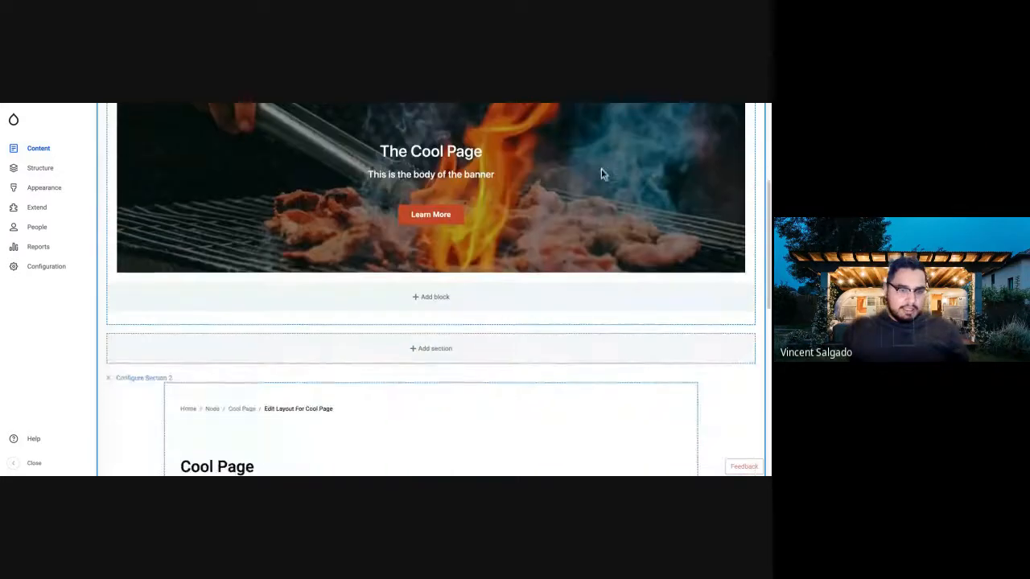
scroll(601, 174, "down", 2)
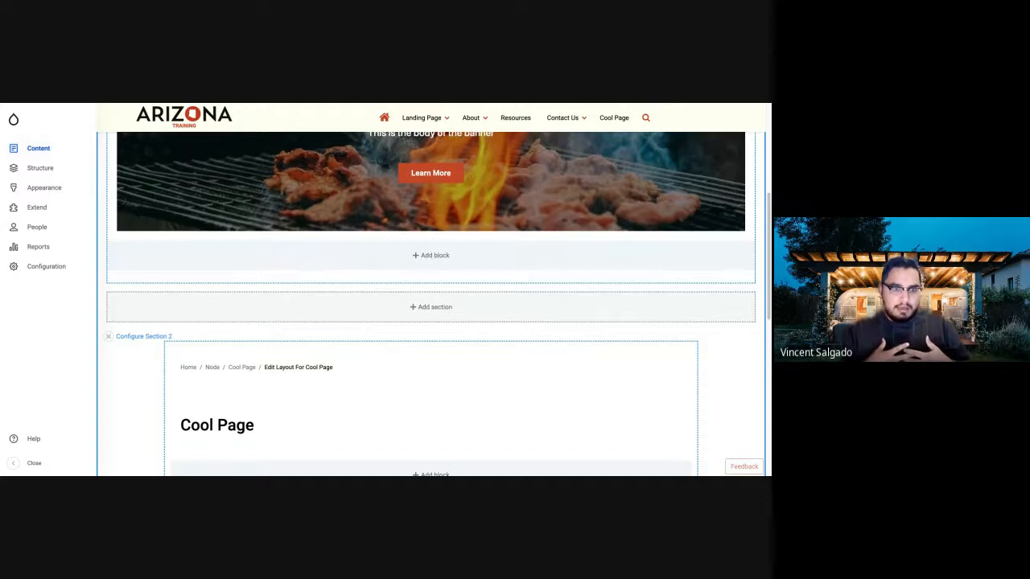
scroll(572, 279, "down", 5)
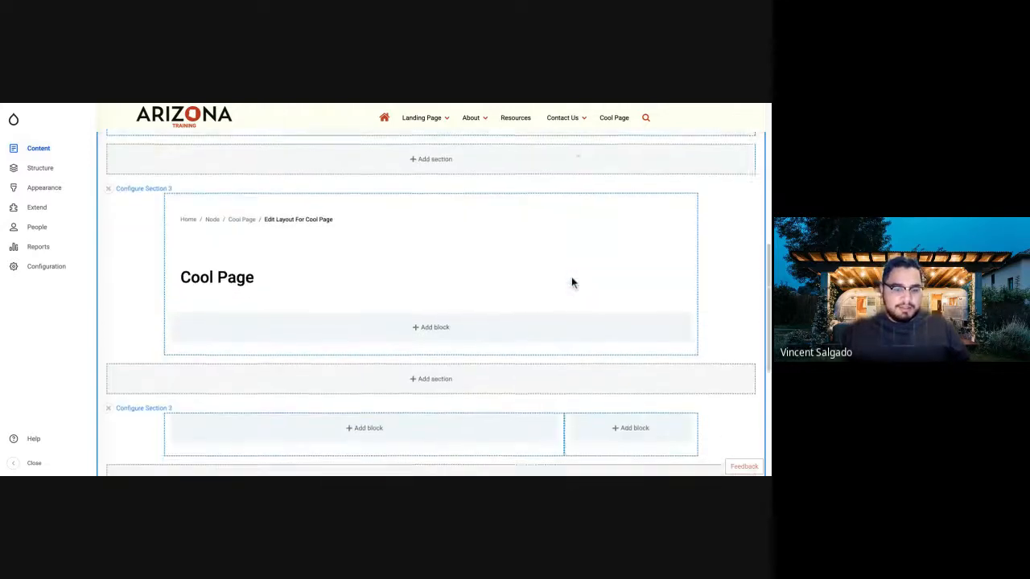
scroll(572, 279, "up", 1)
scroll(572, 279, "up", 4)
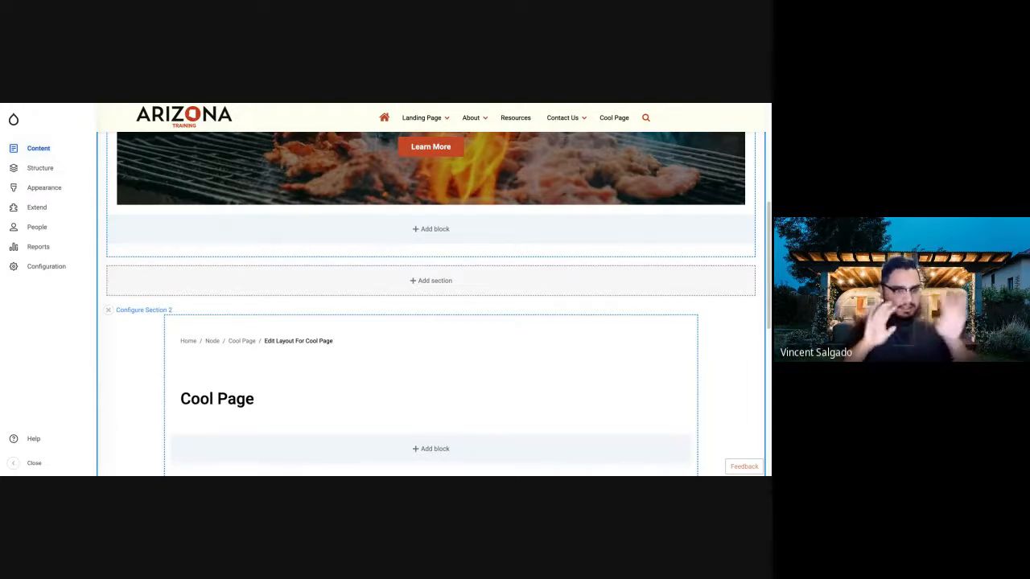
scroll(567, 181, "down", 1)
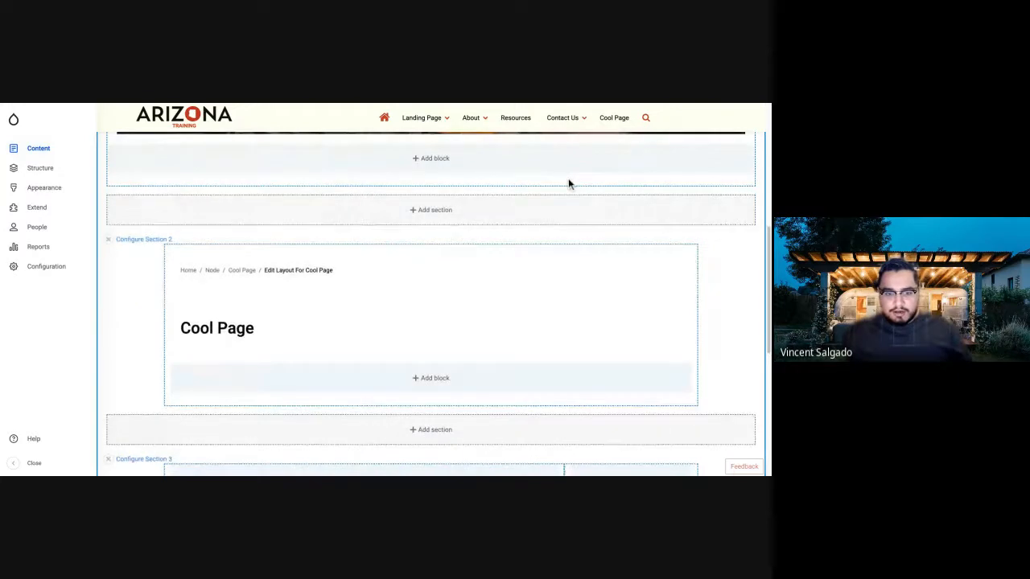
scroll(448, 399, "down", 1)
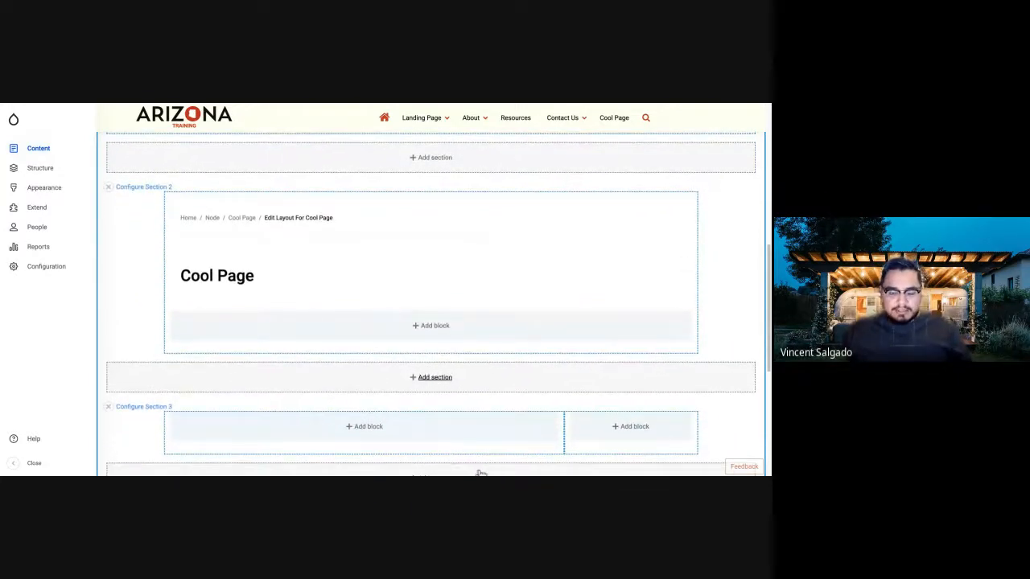
scroll(478, 472, "down", 1)
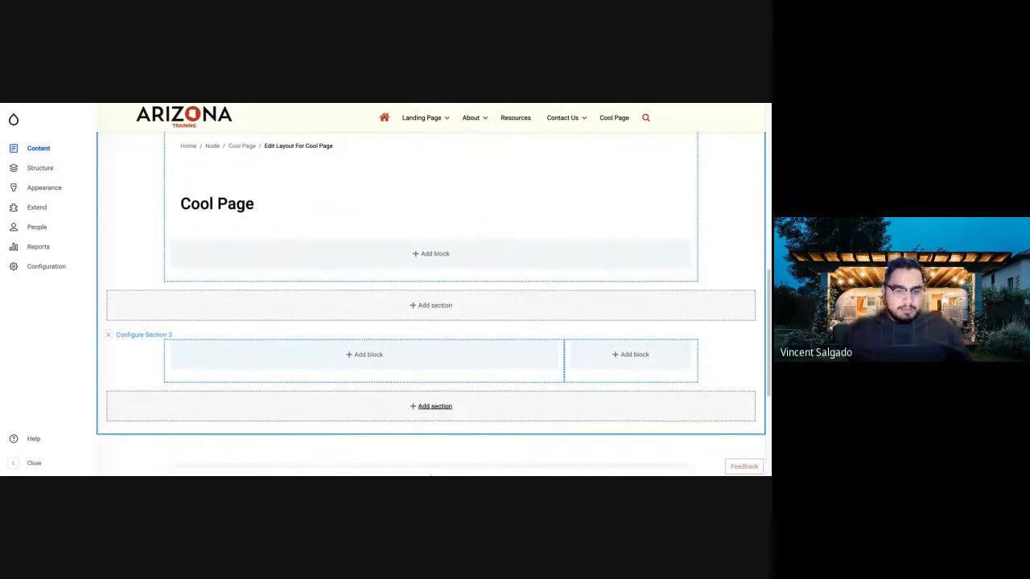
scroll(463, 448, "up", 1)
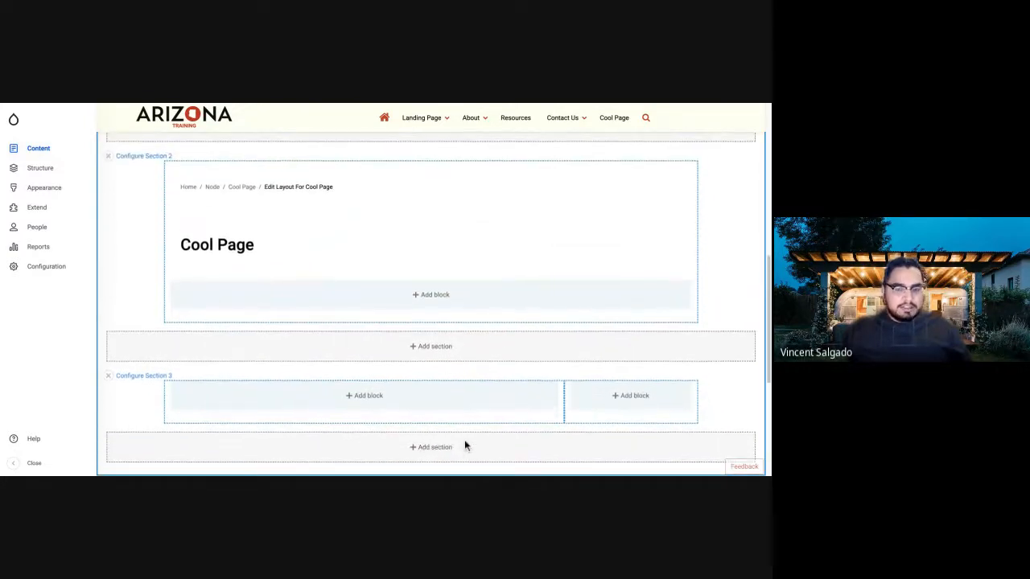
scroll(465, 438, "up", 3)
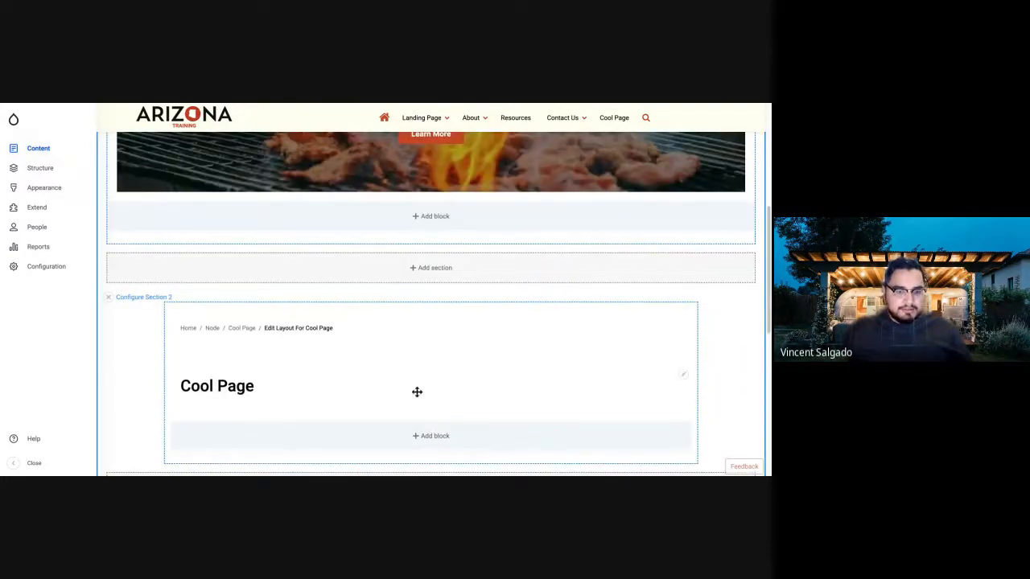
scroll(389, 378, "down", 3)
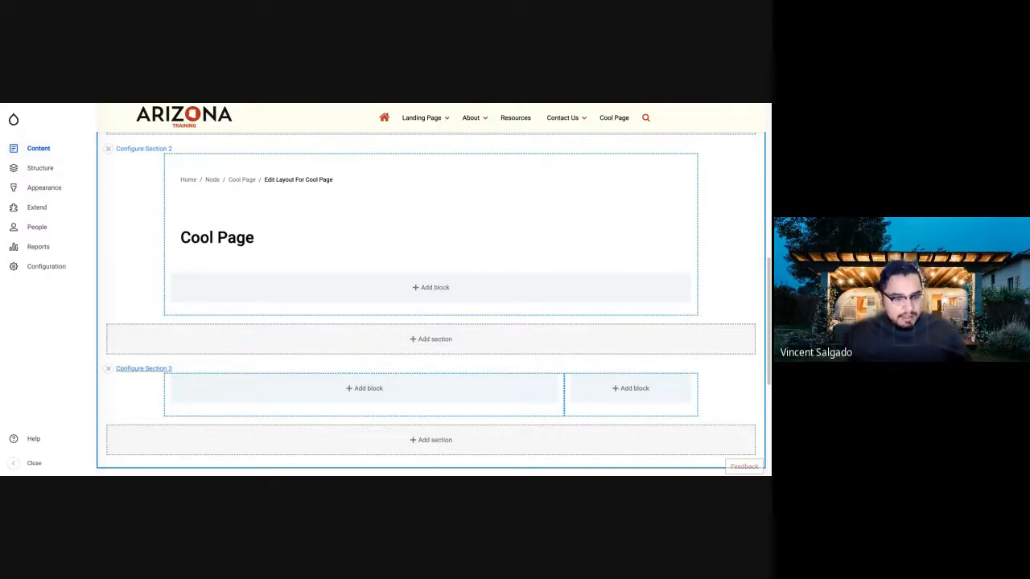
scroll(431, 306, "up", 10)
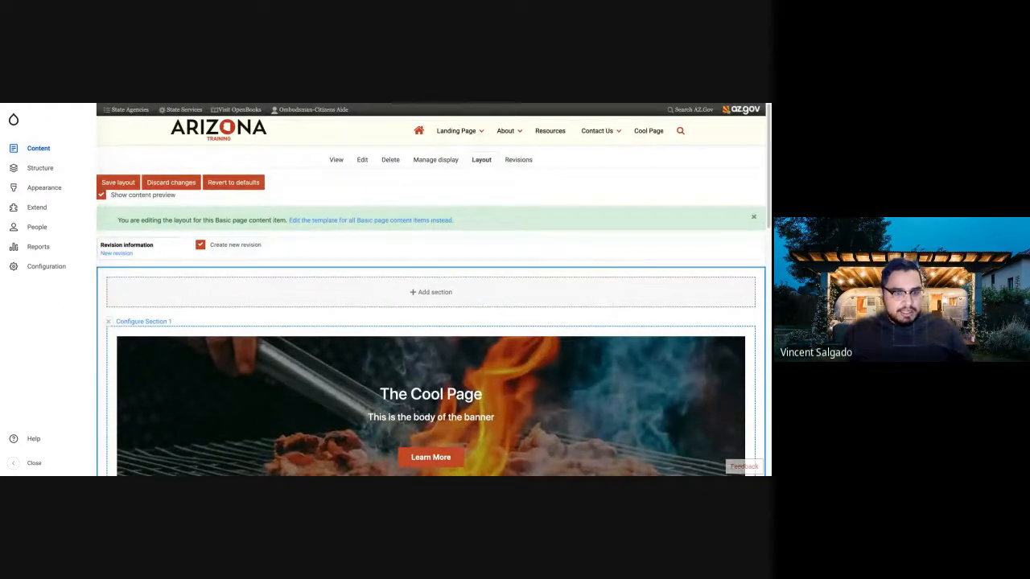
scroll(430, 306, "down", 1)
scroll(430, 306, "down", 8)
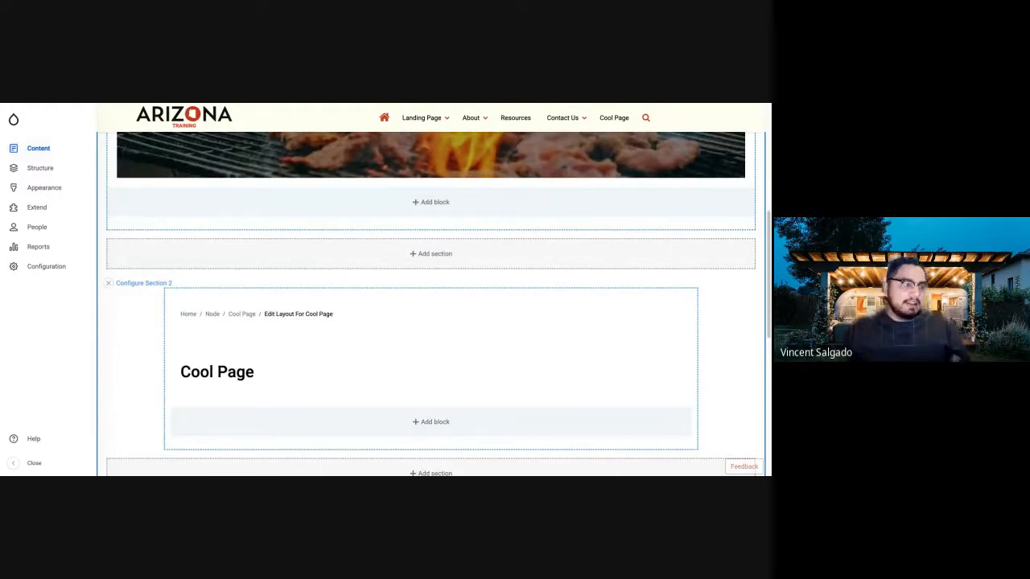
scroll(430, 469, "down", 3)
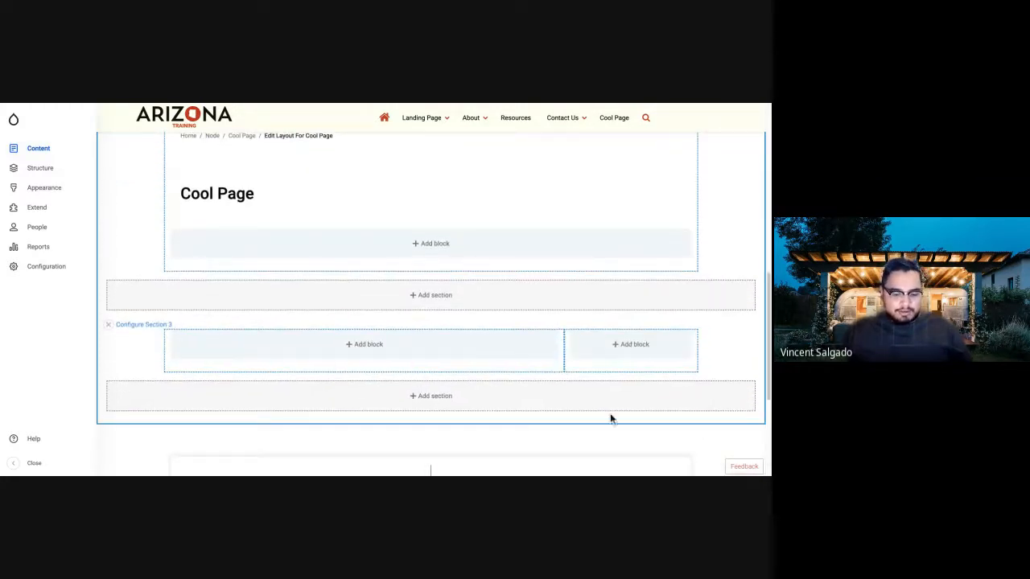
scroll(454, 373, "up", 4)
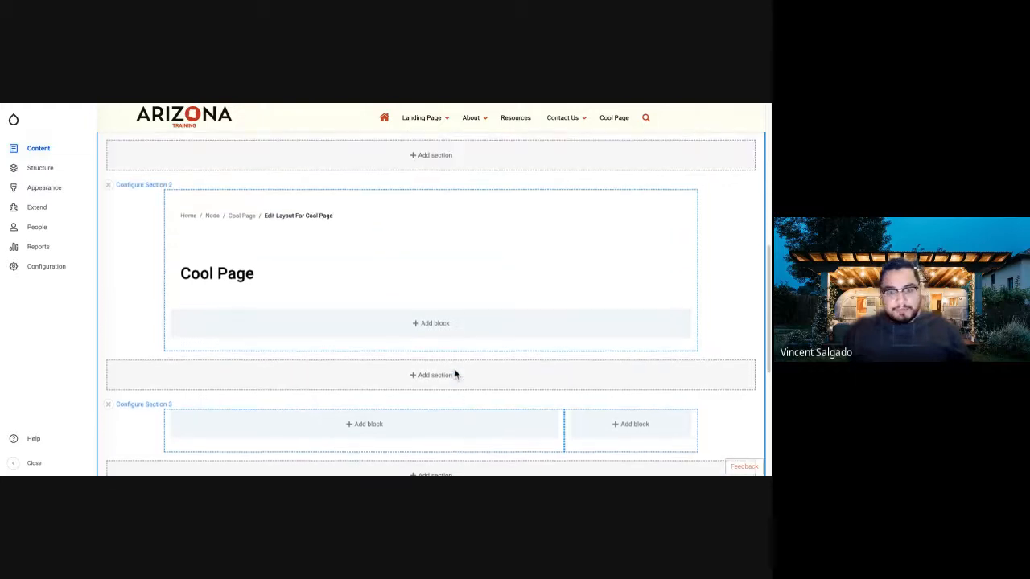
scroll(431, 302, "down", 2)
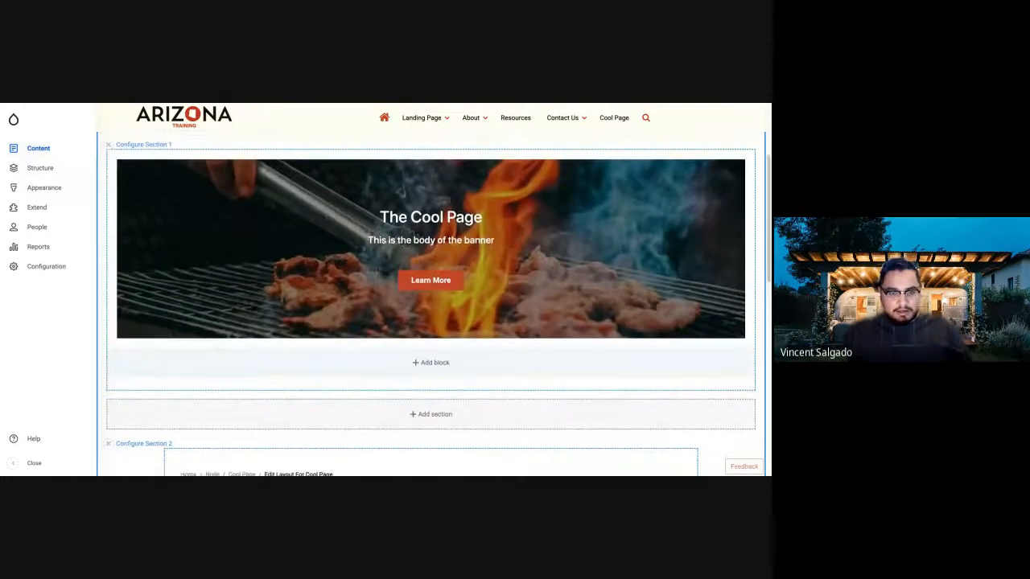
scroll(430, 303, "up", 5)
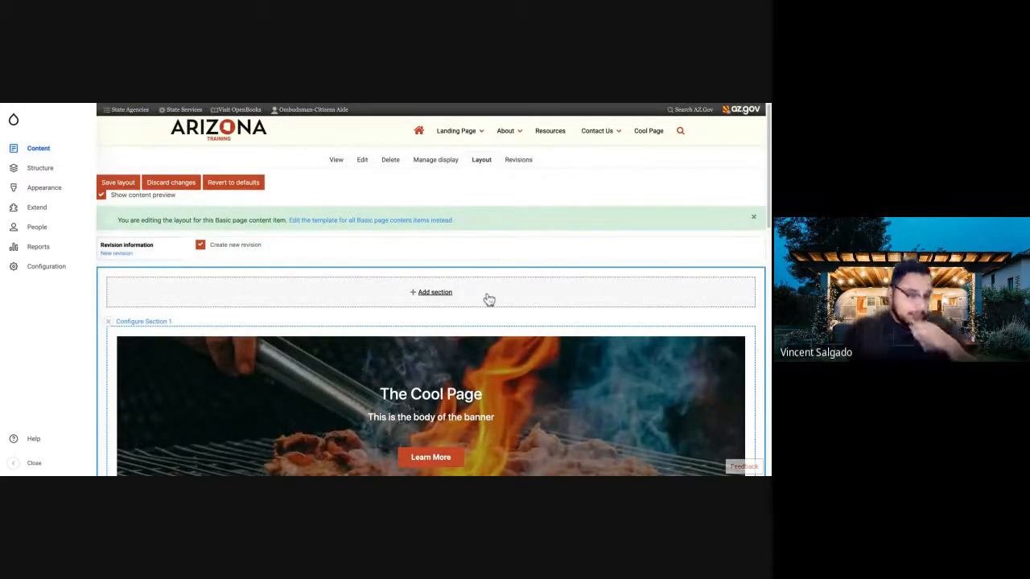
Insert a new section with the Bootstrap 3 Cols layout between the page title section and the two-column section
scroll(368, 346, "down", 3)
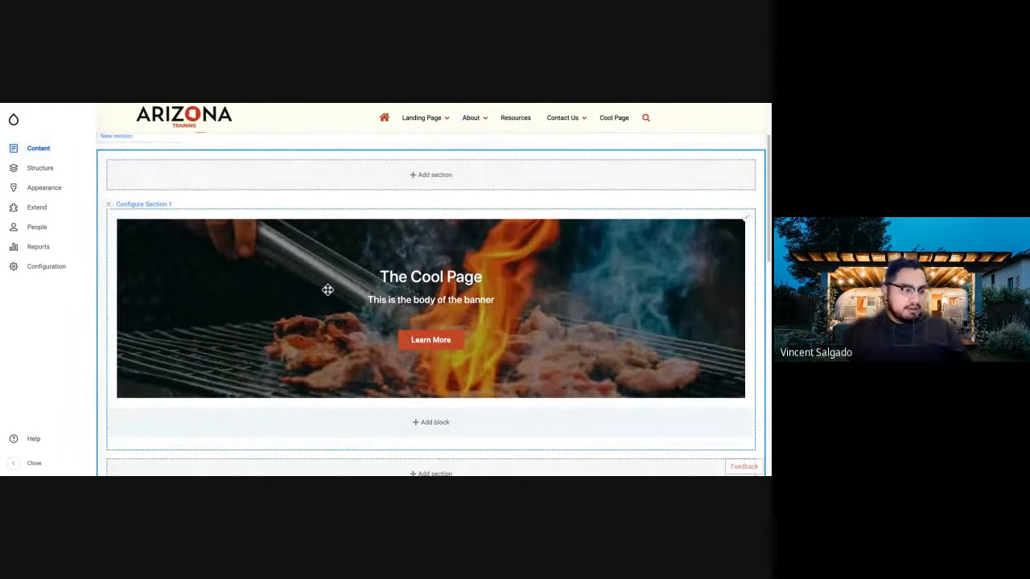
scroll(433, 303, "down", 2)
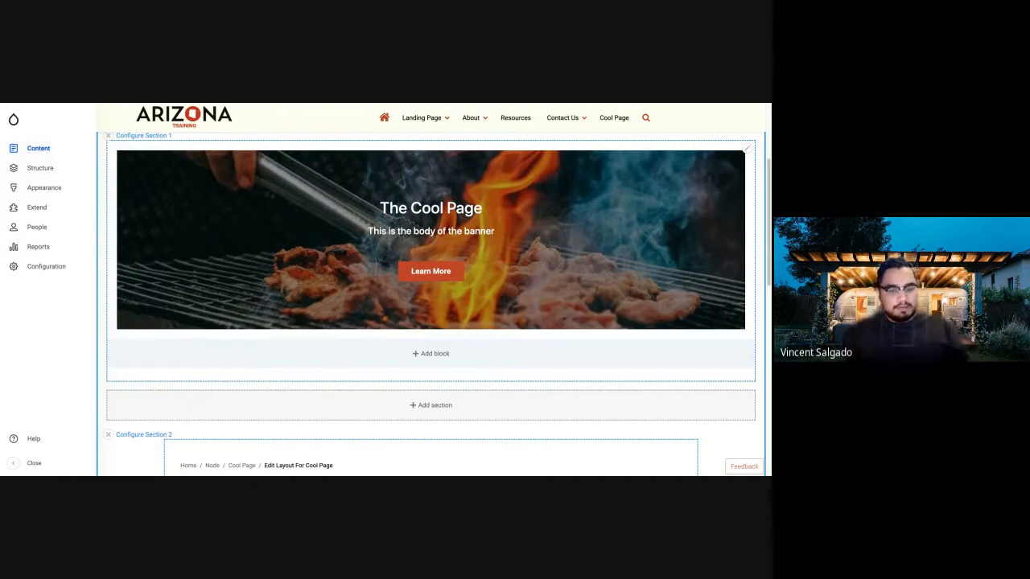
scroll(389, 406, "down", 3)
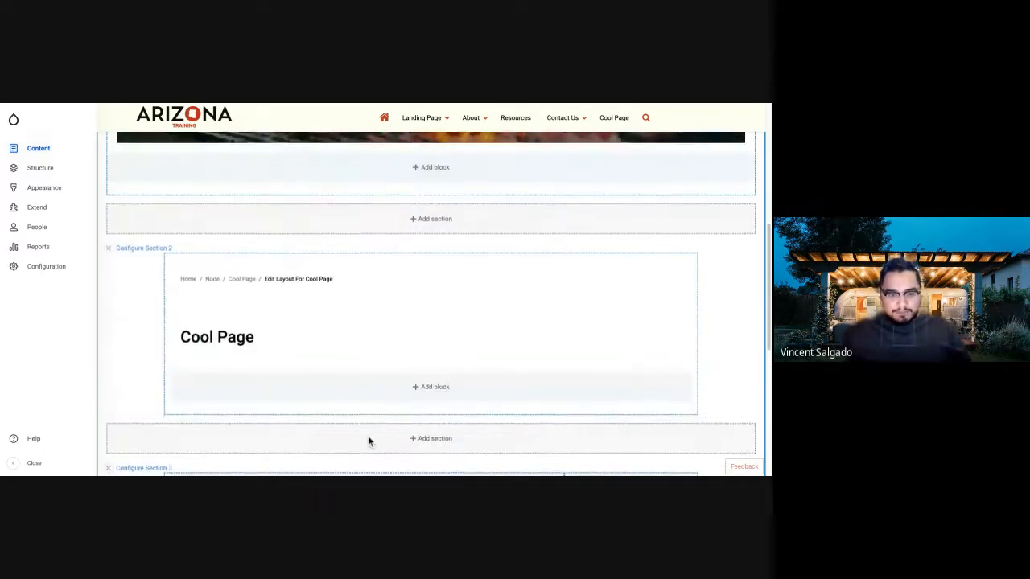
scroll(367, 439, "down", 1)
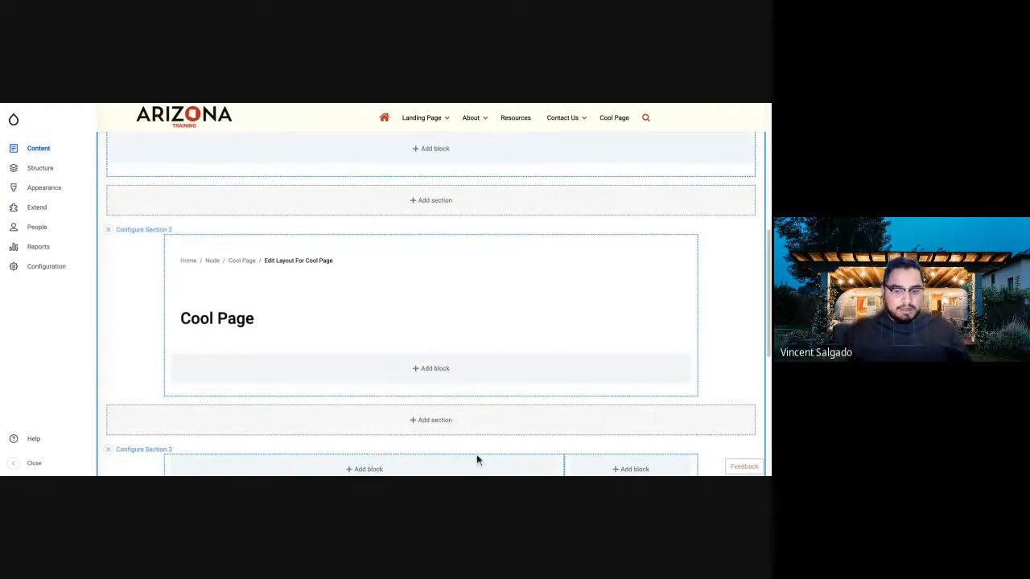
scroll(488, 426, "down", 2)
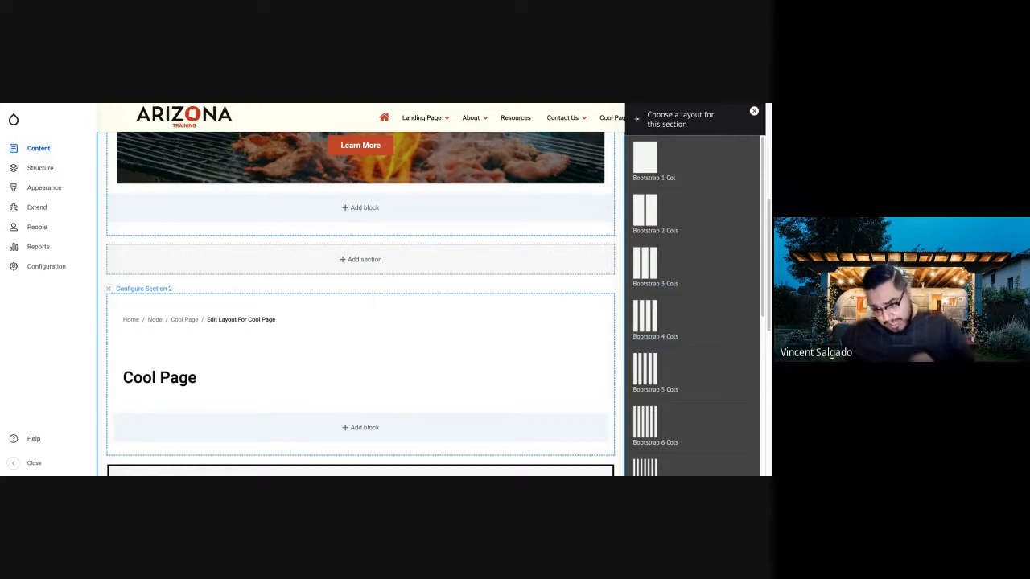
left_click(655, 273)
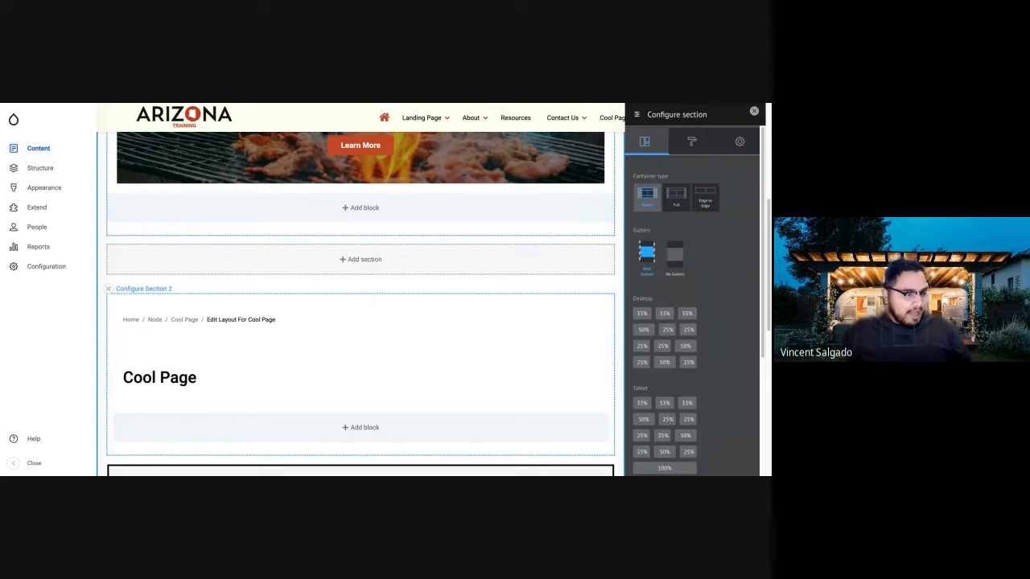
Set the new section to three equal 33% columns on desktop and tablet and 100% on mobile, and add it to the layout
scroll(343, 415, "up", 1)
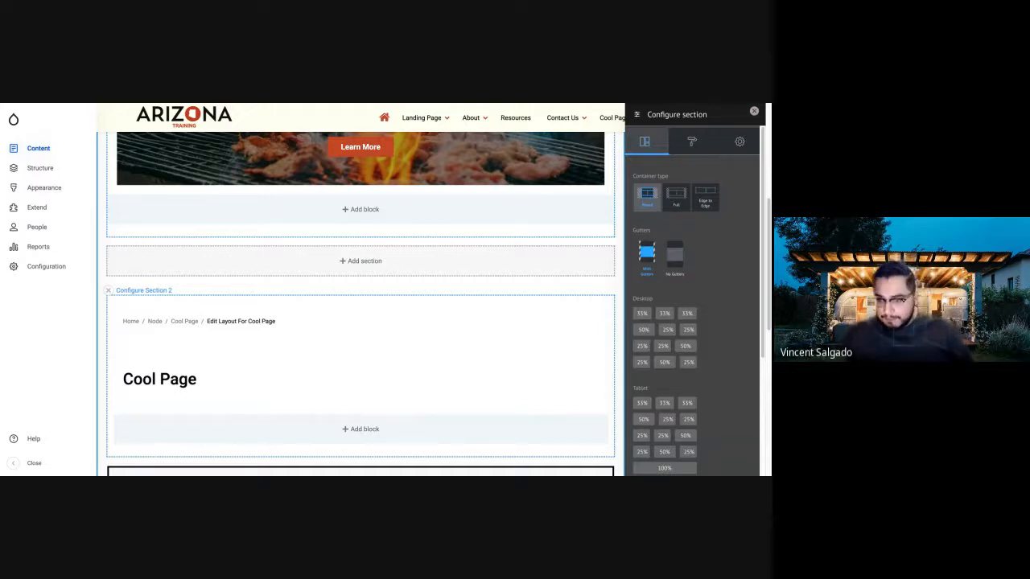
scroll(692, 305, "down", 2)
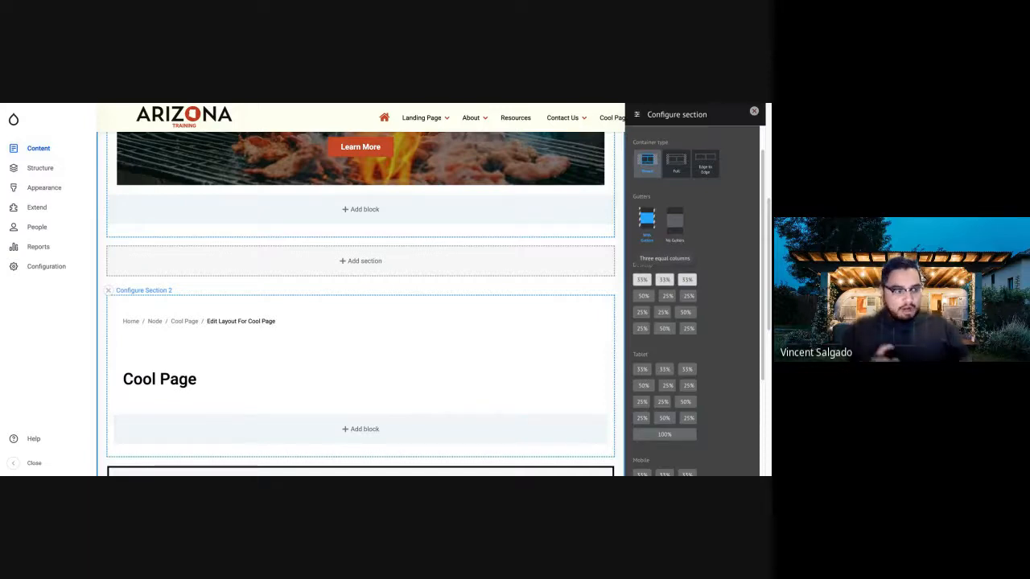
left_click(663, 279)
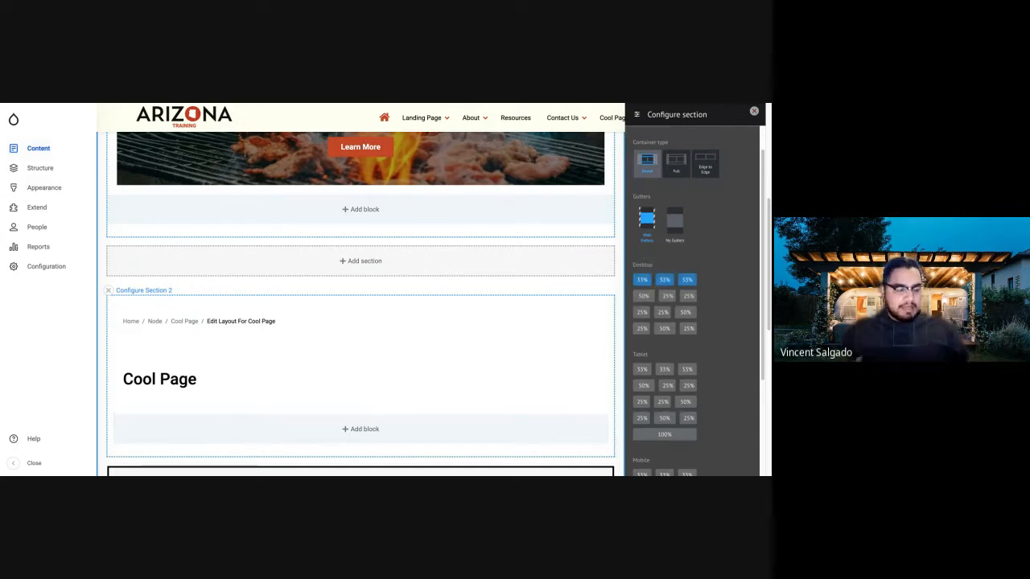
scroll(664, 354, "down", 1)
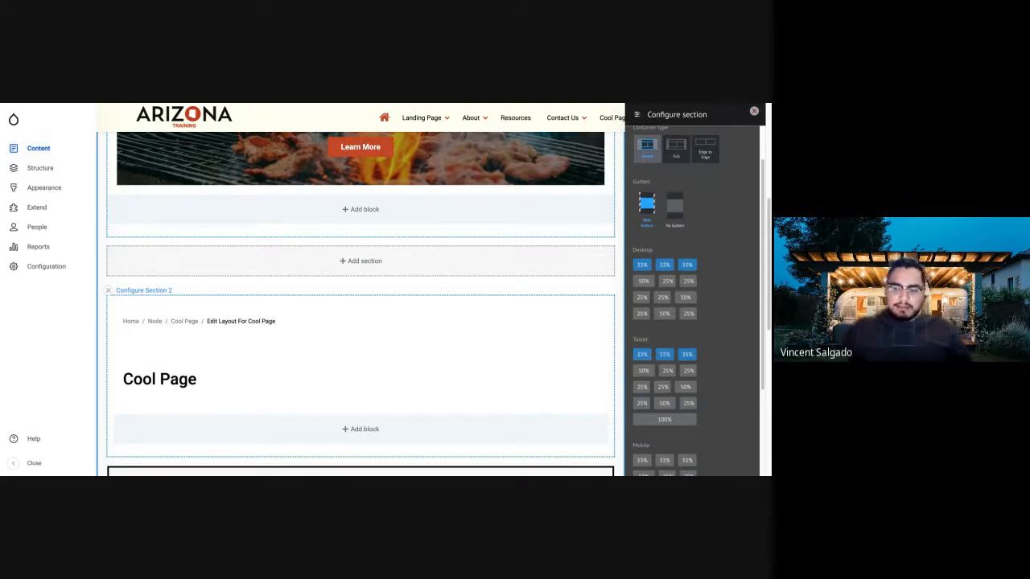
scroll(663, 354, "down", 1)
scroll(664, 354, "down", 2)
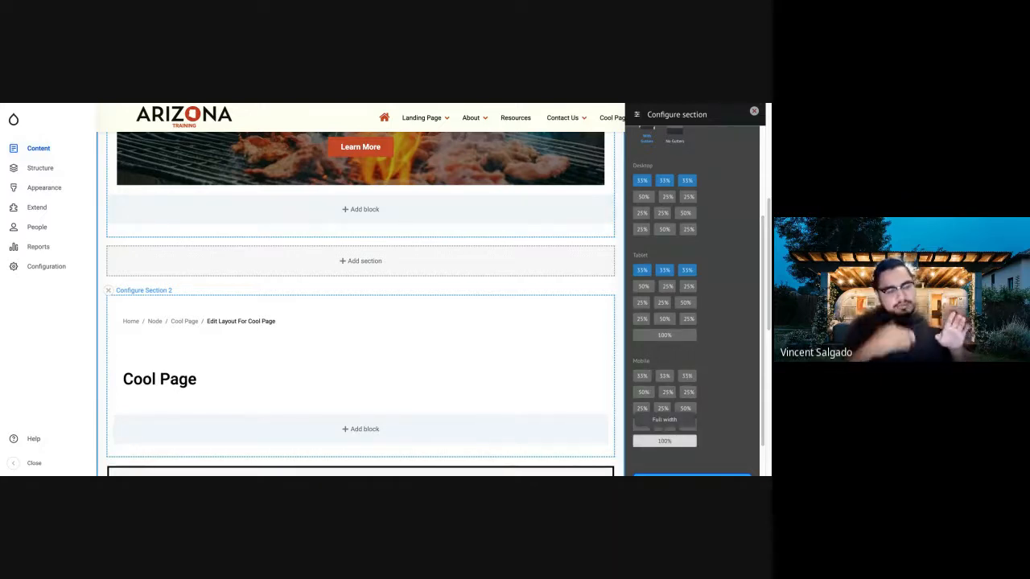
left_click(664, 441)
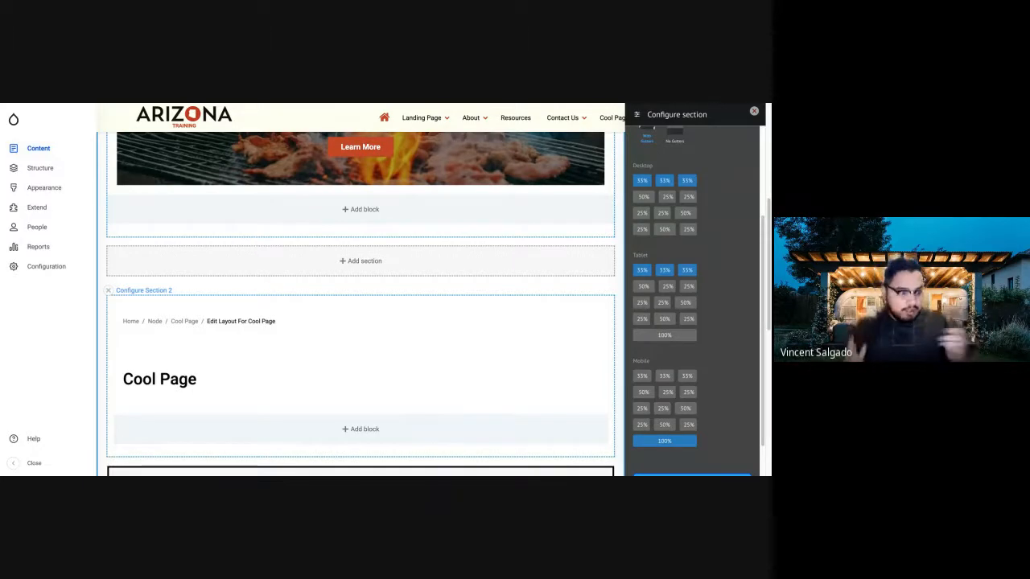
scroll(696, 306, "down", 2)
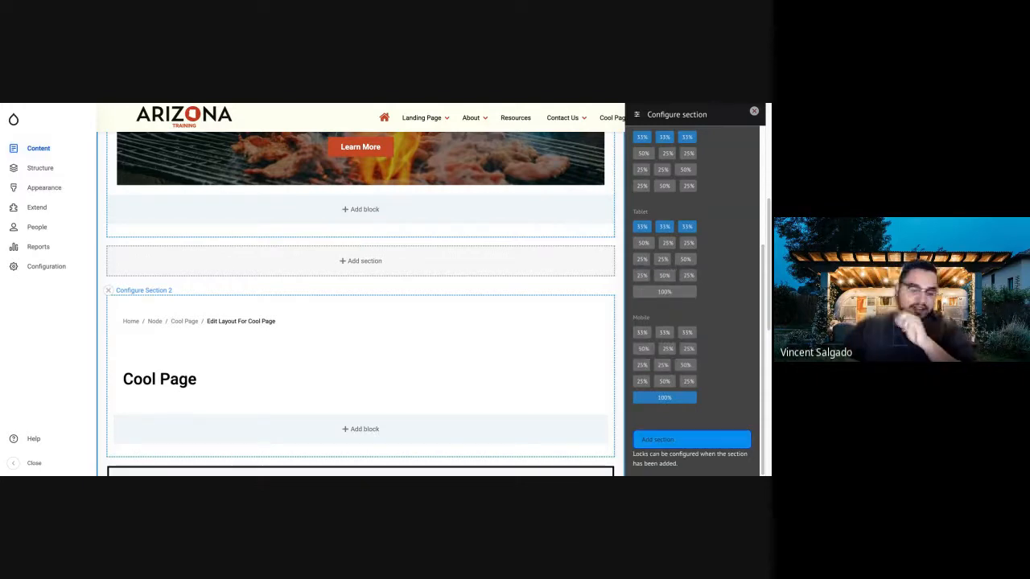
left_click(692, 439)
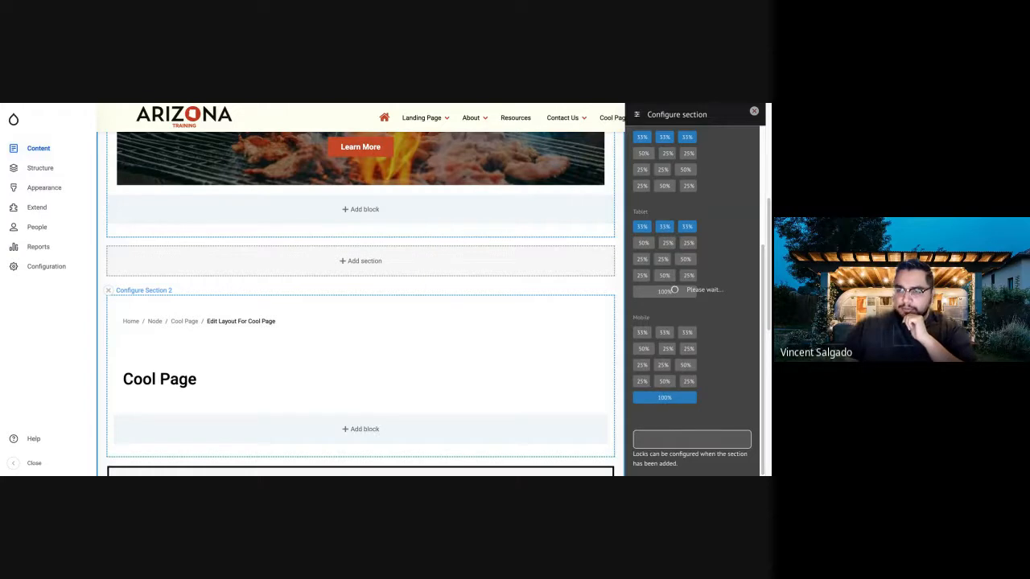
scroll(691, 370, "up", 5)
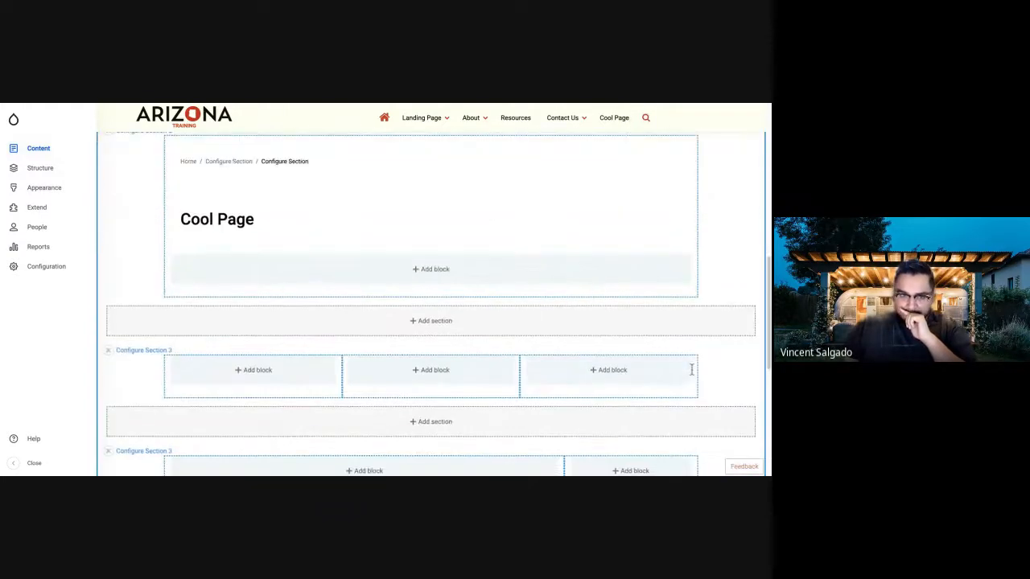
Start a basic block in column one reading "This is some text for a cool page that I am creating. I am really good at doing this stuff."
scroll(691, 369, "down", 1)
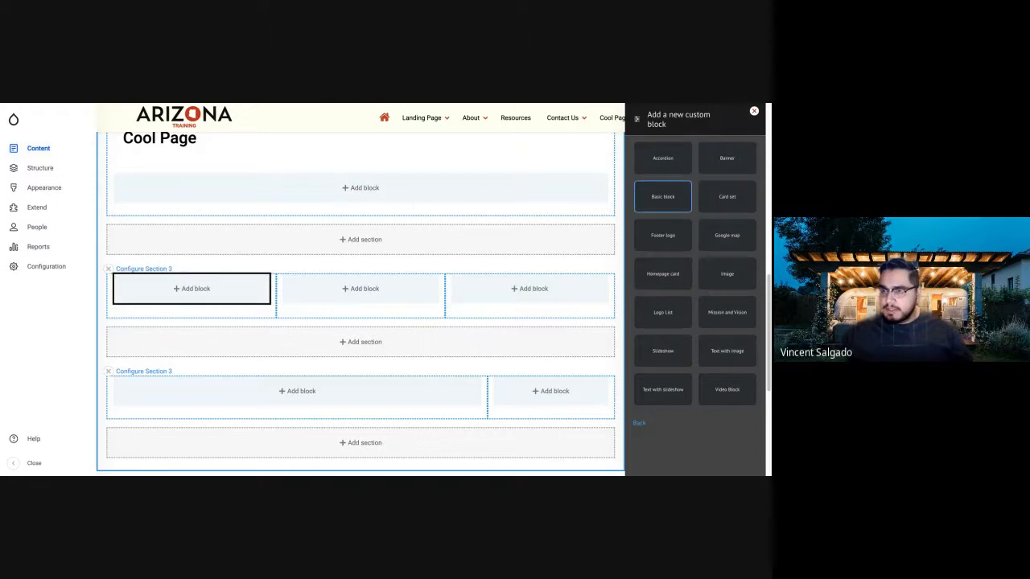
left_click(663, 196)
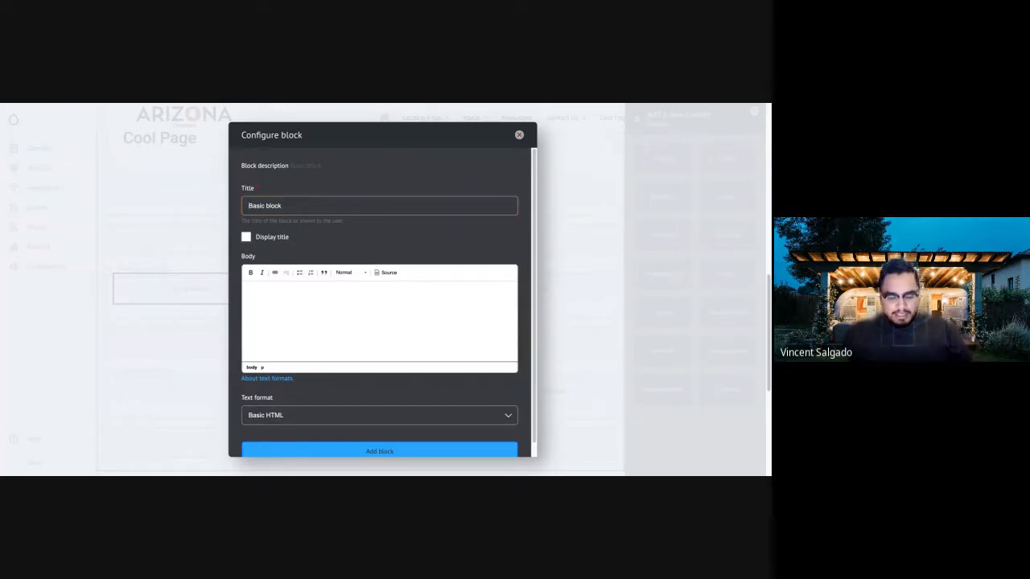
type("This is som")
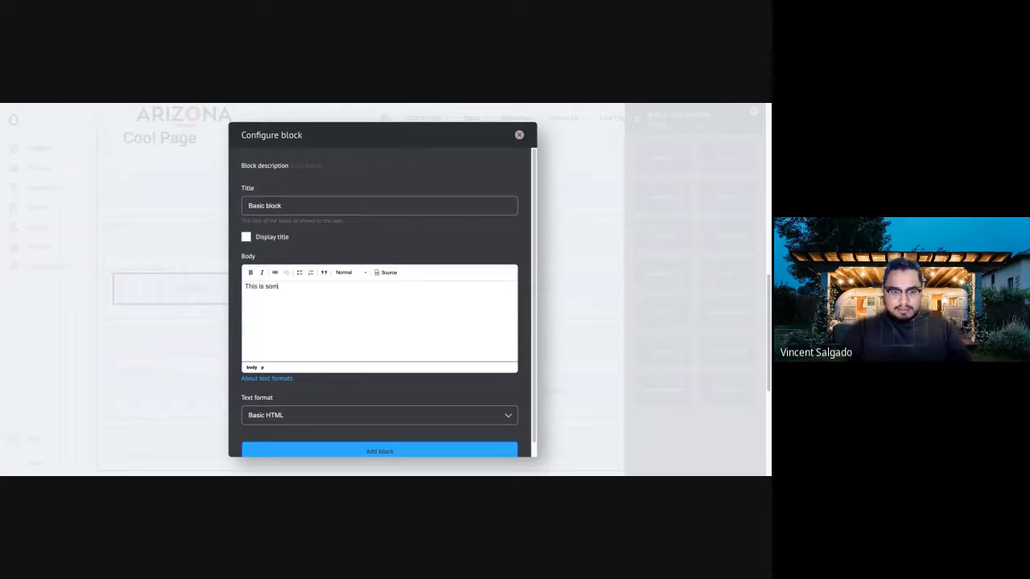
type("e text for som")
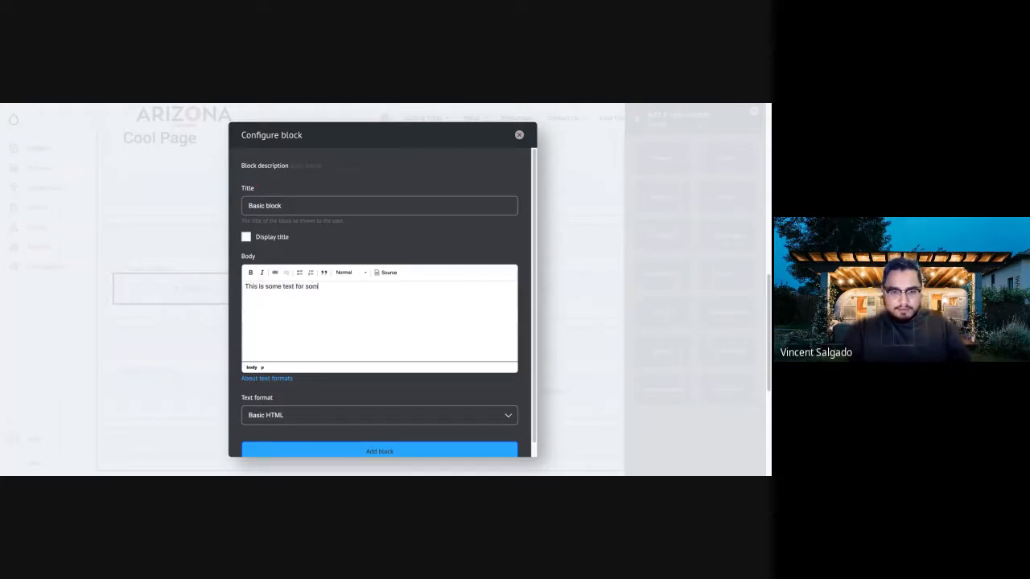
key("BackSpace")
key("BackSpace")
key("BackSpace")
type("a cool page")
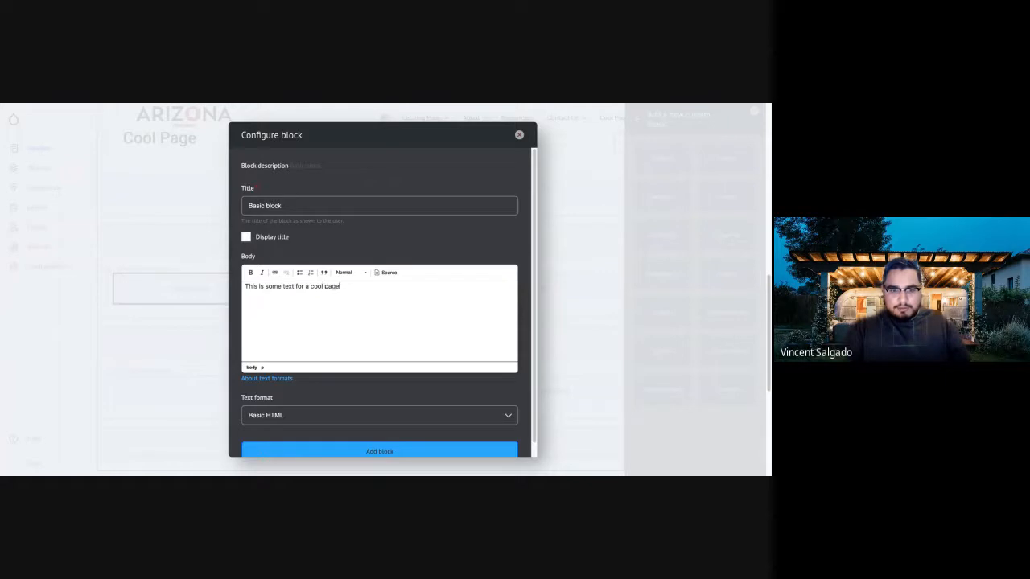
type(" that I am creating. I")
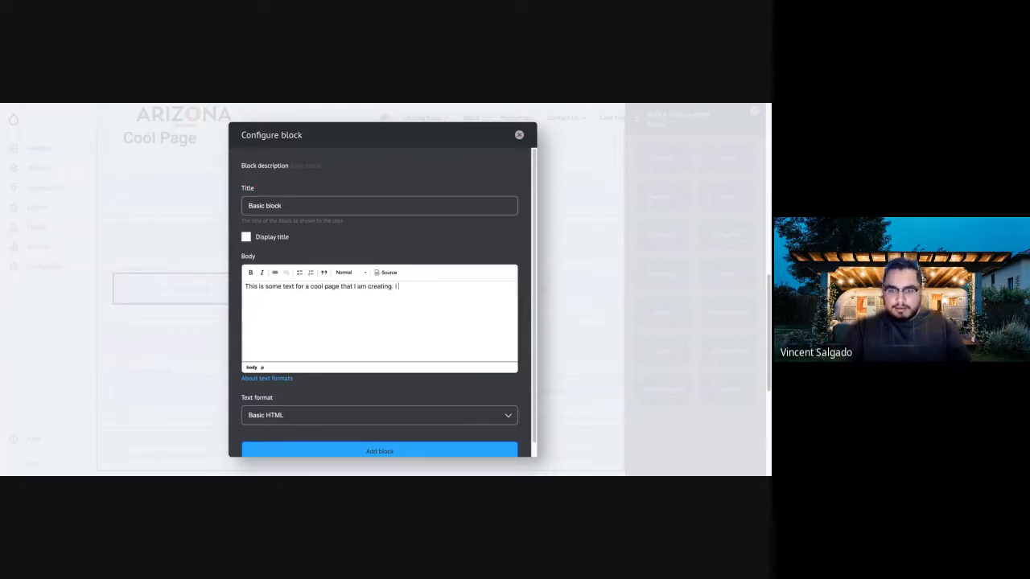
type(" am really good")
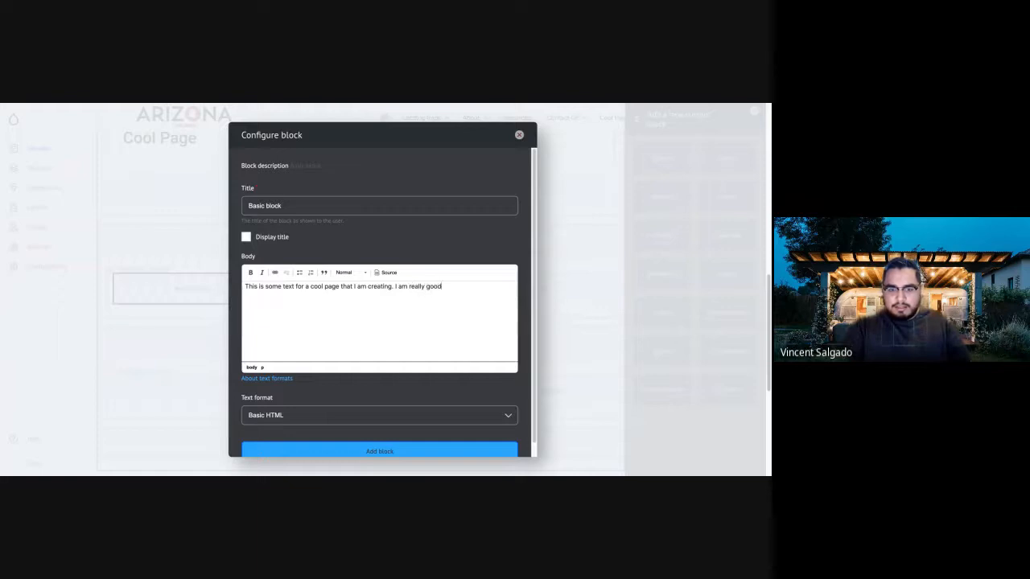
type(" at doing this stuff.")
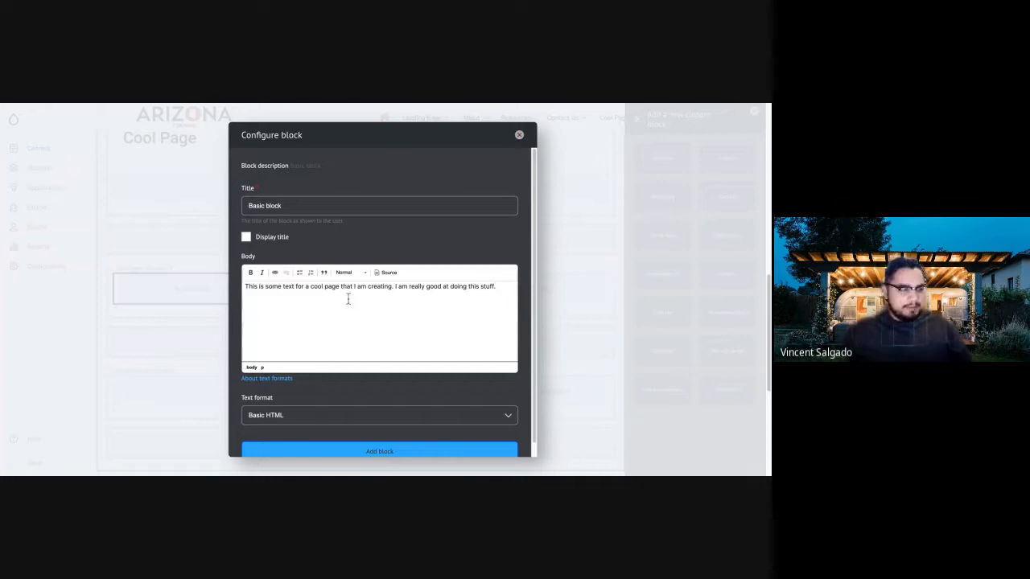
Switch the block's text format to Full HTML, copy and center all of its body text, and add the block to the layout
triple_click(348, 299)
double_click(349, 296)
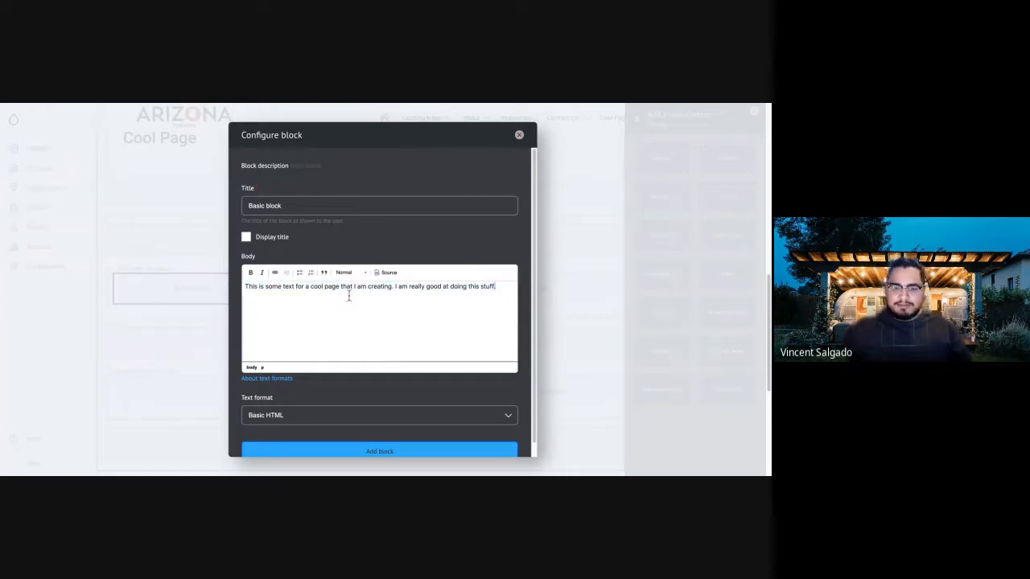
triple_click(348, 296)
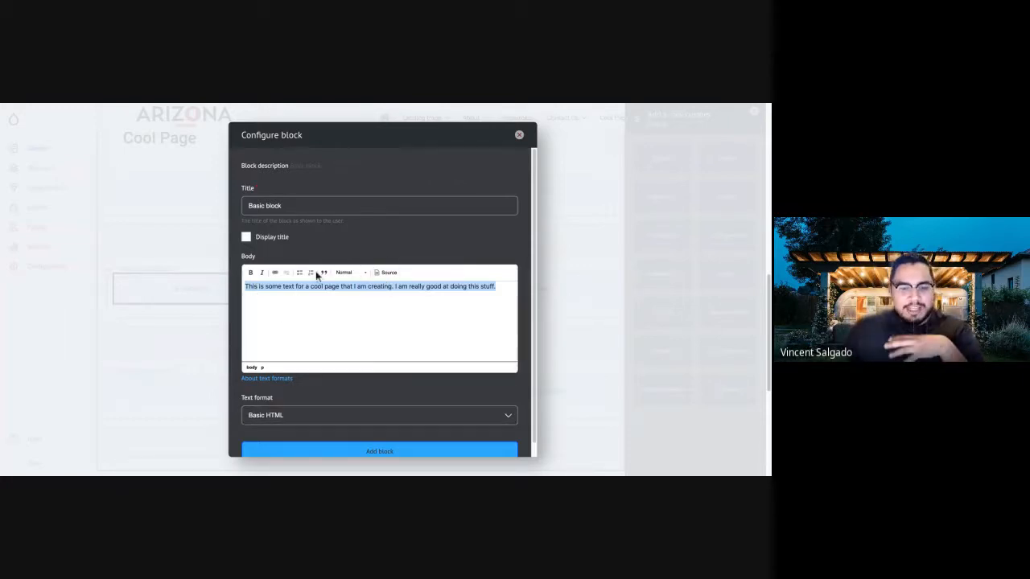
left_click(370, 415)
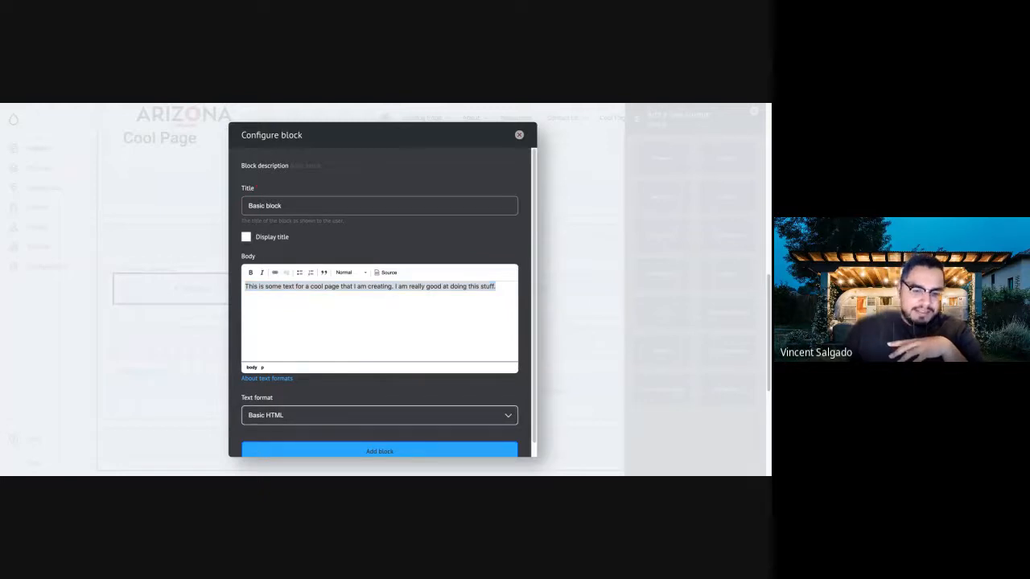
left_click(282, 429)
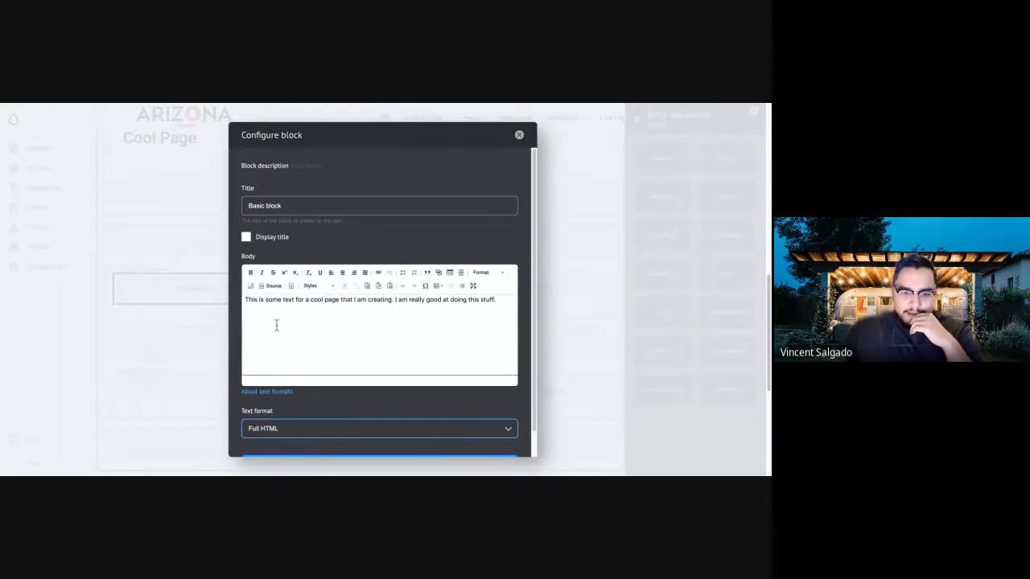
left_click(283, 318)
key("ctrl+a")
key("ctrl+c")
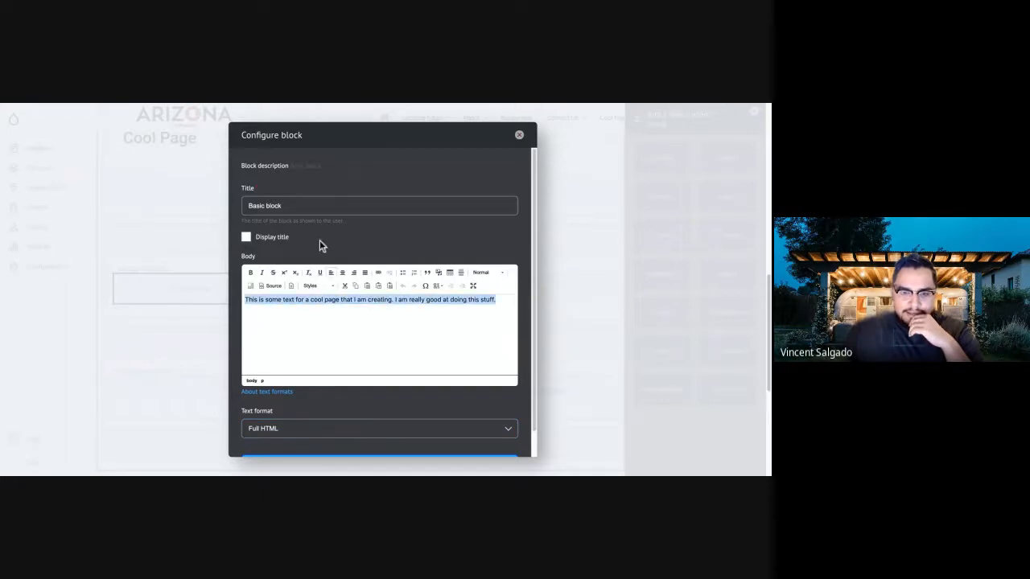
key("ctrl+e")
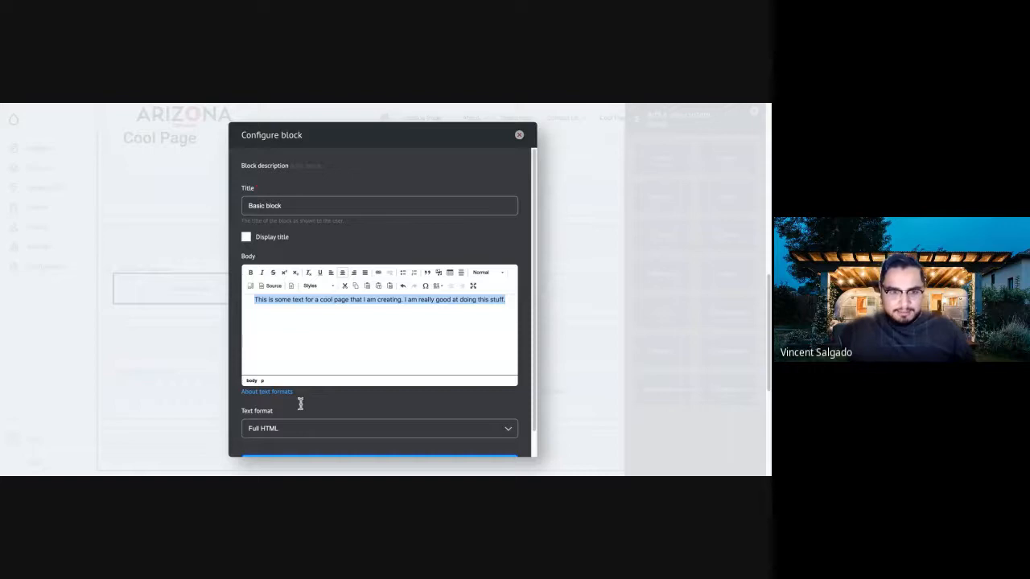
scroll(299, 402, "down", 1)
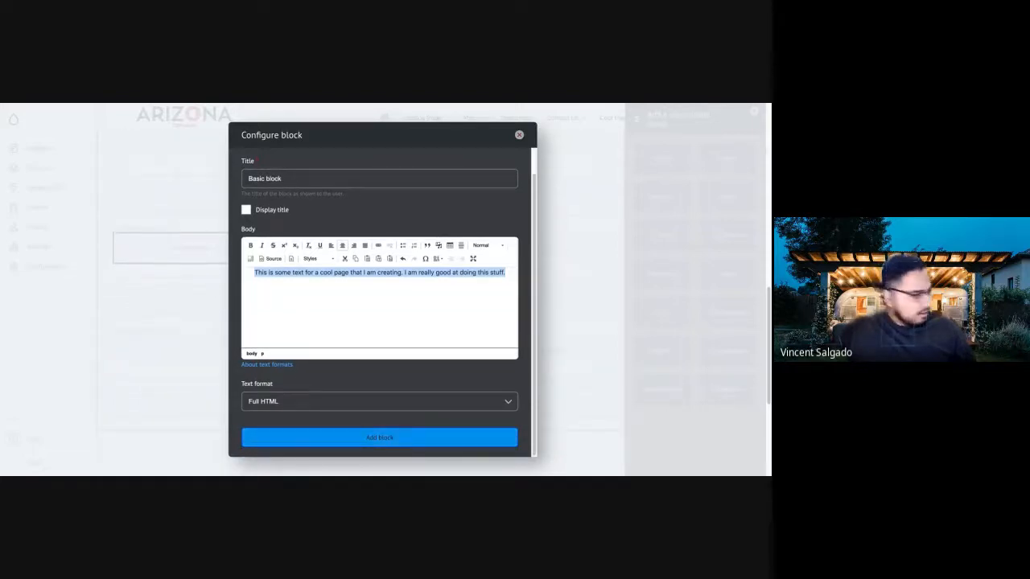
left_click(379, 437)
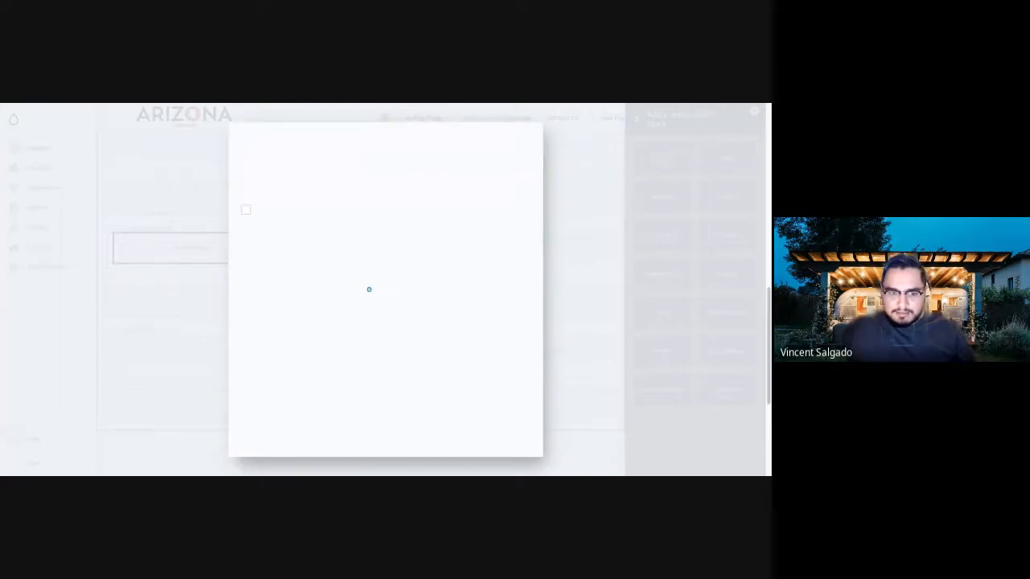
scroll(243, 394, "up", 5)
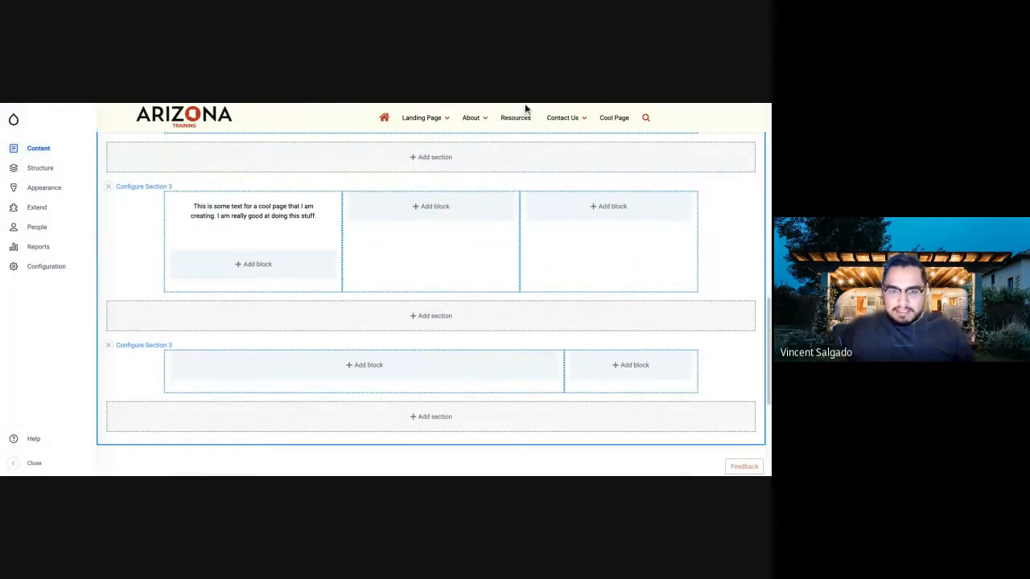
Start a basic block in the second column of the three-column section, set its format to Full HTML, and paste the copied text
left_click(434, 207)
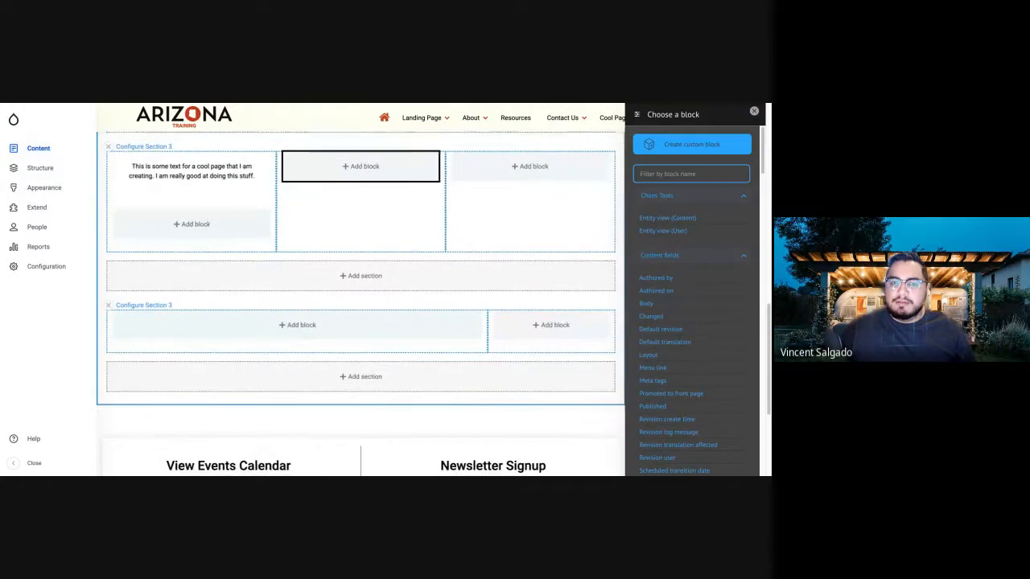
left_click(690, 144)
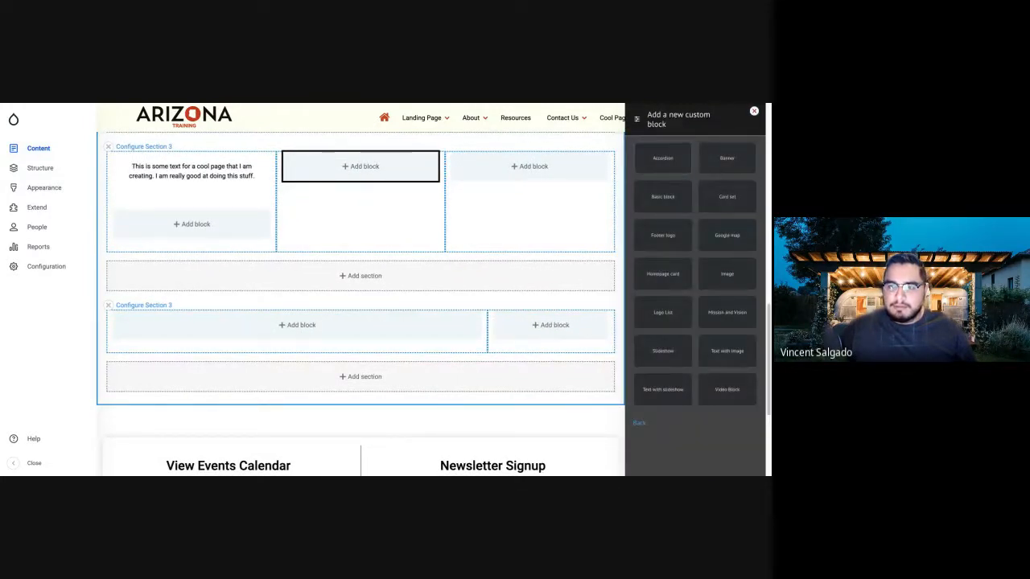
left_click(663, 196)
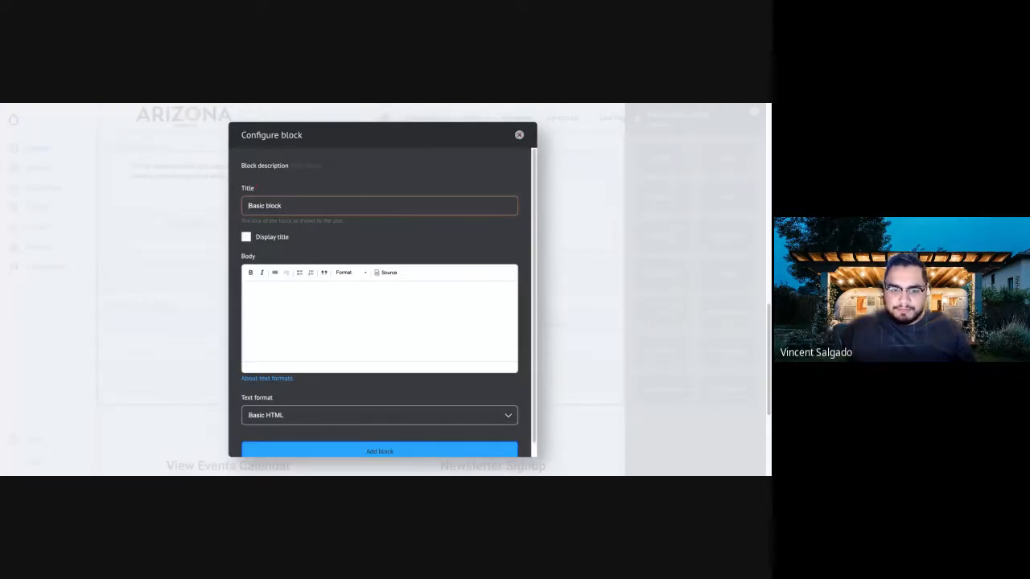
key("Down")
key("Down")
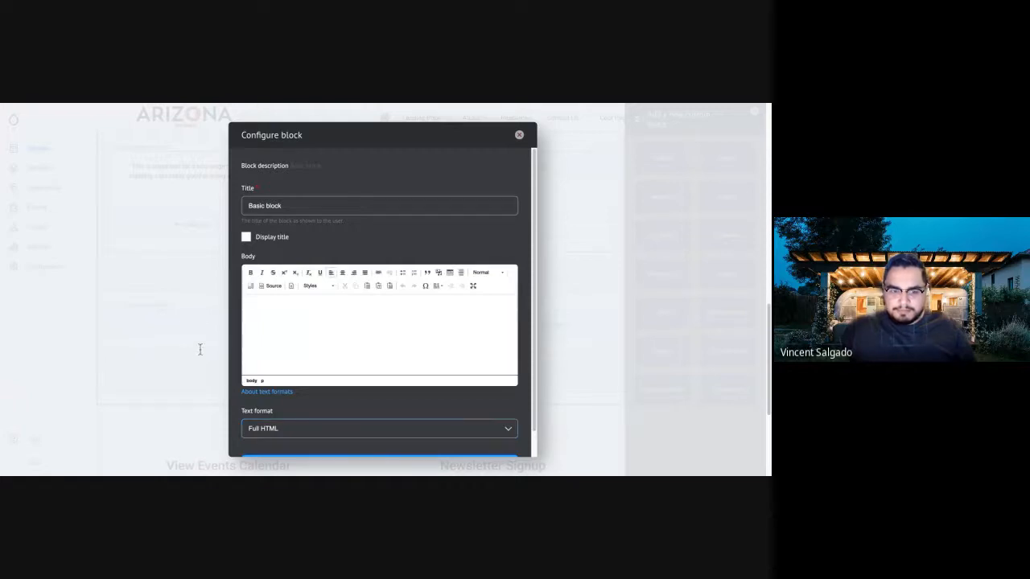
key("ctrl+v")
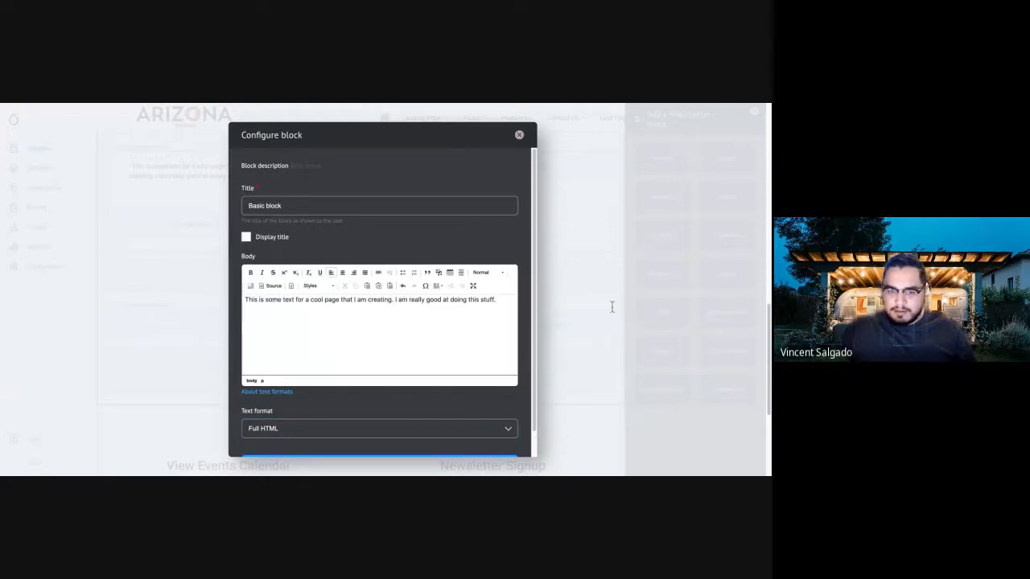
Replace the second sentence of the column two block's body with "Sometimes I am not great."
left_click_drag(497, 300, 395, 300)
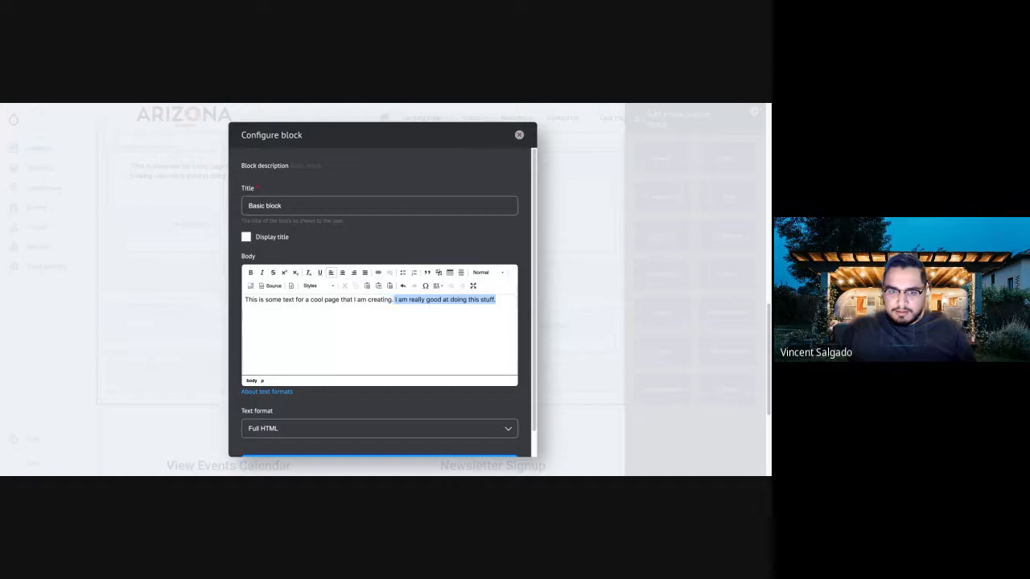
type("S")
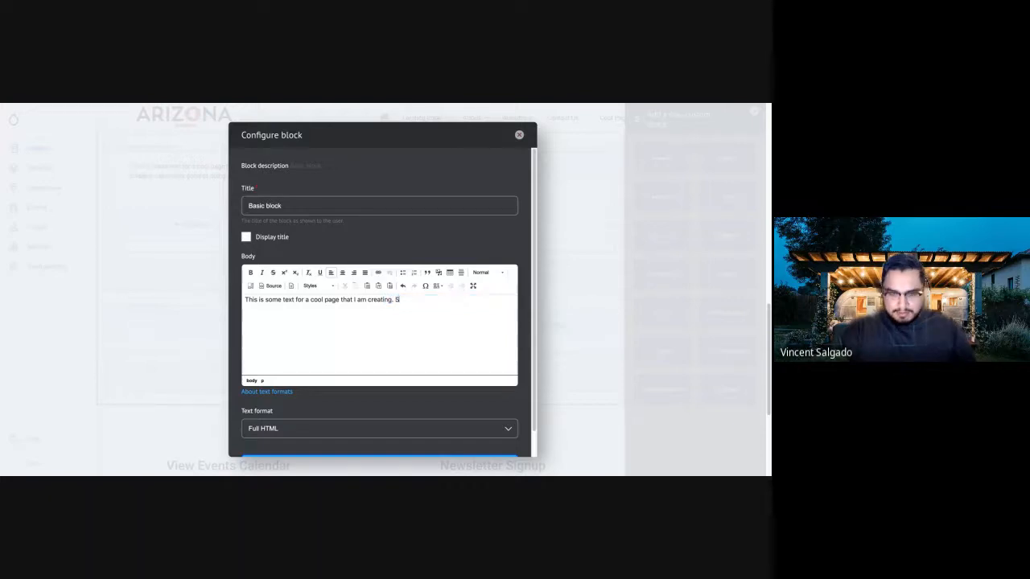
type("ometimes I am no")
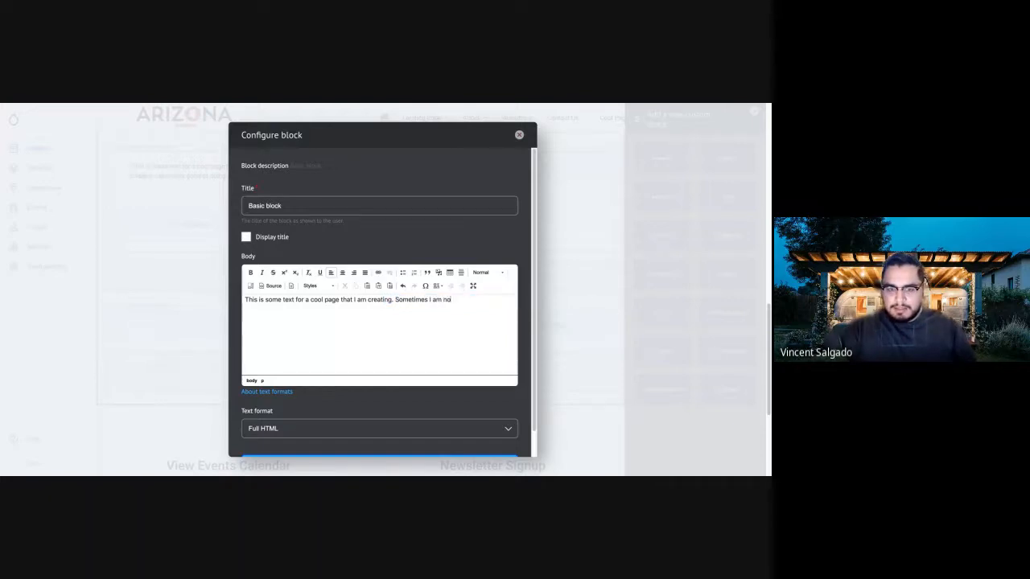
type("t great.")
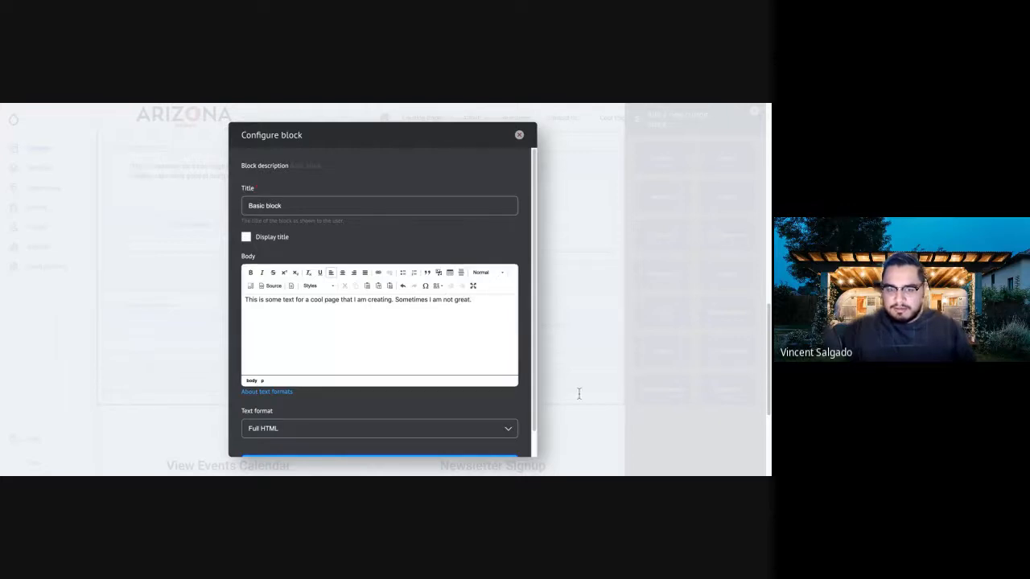
Center all of the block's body text and add the block to the layout
scroll(456, 405, "down", 1)
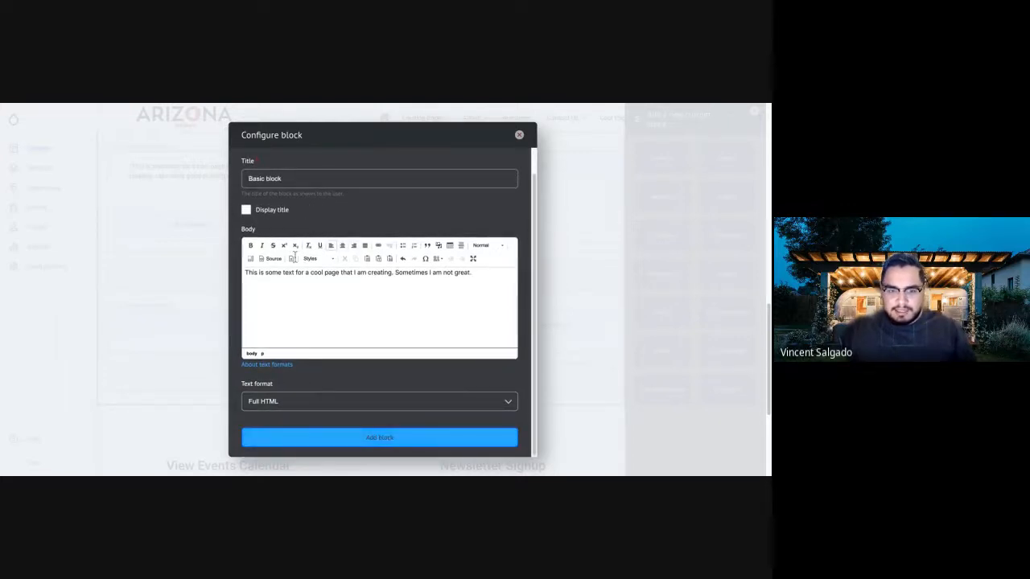
key("ctrl+a")
key("ctrl+e")
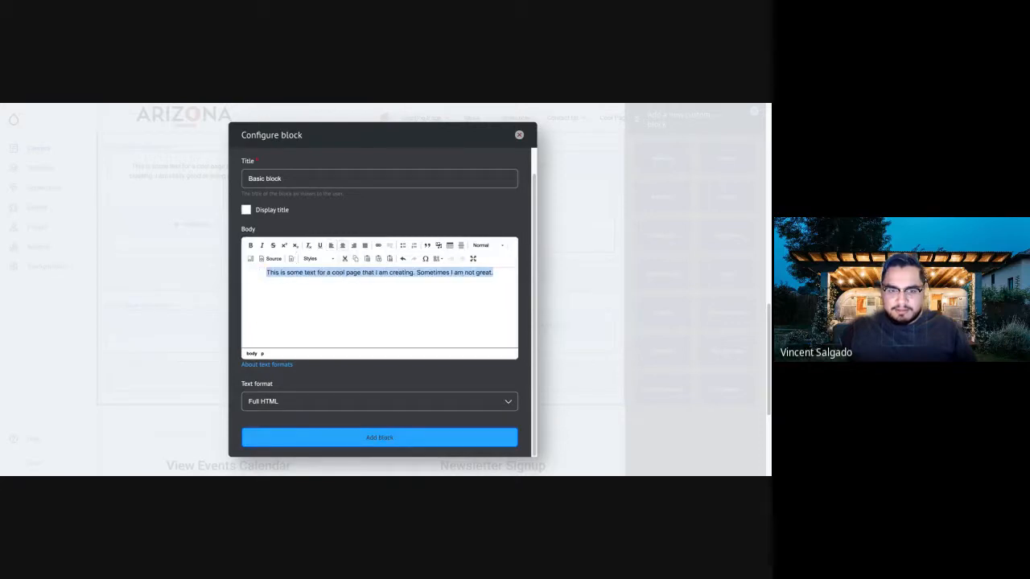
left_click(379, 437)
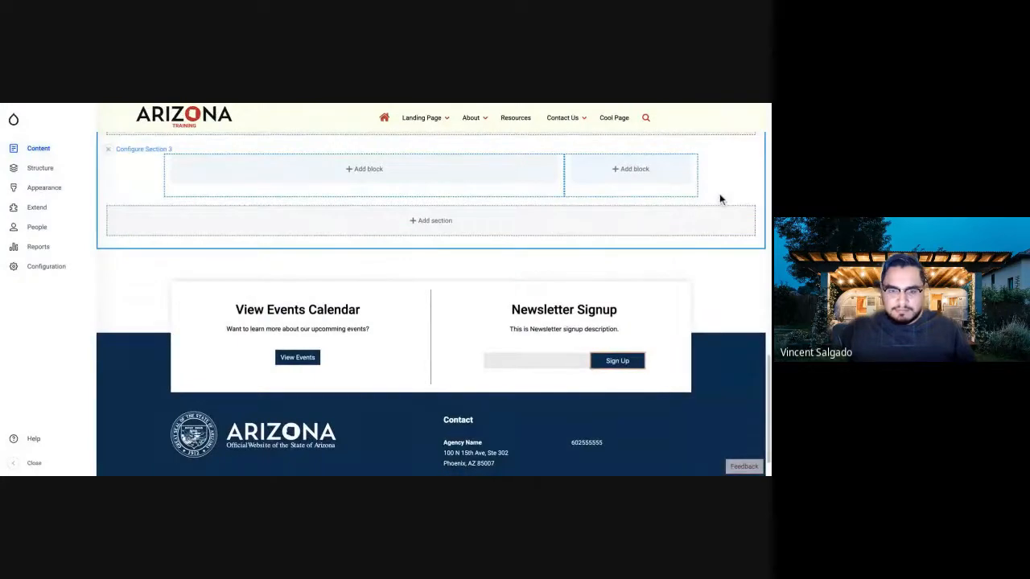
Start a basic block in column three reading "This is the last block I am creating with Text. Hopefully this will stack when I show how it looks on mobile"
scroll(719, 193, "up", 2)
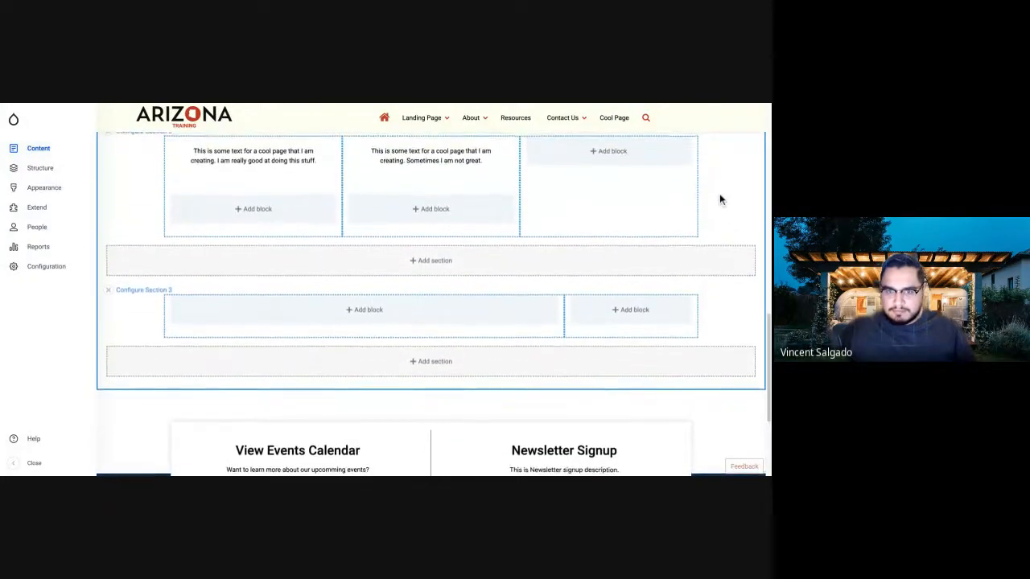
scroll(719, 194, "up", 1)
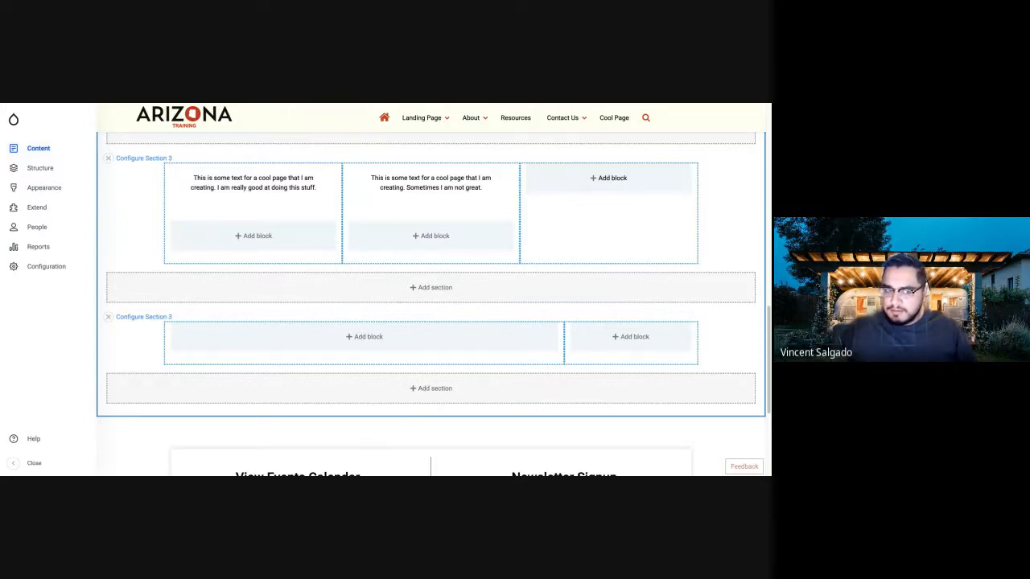
left_click(611, 179)
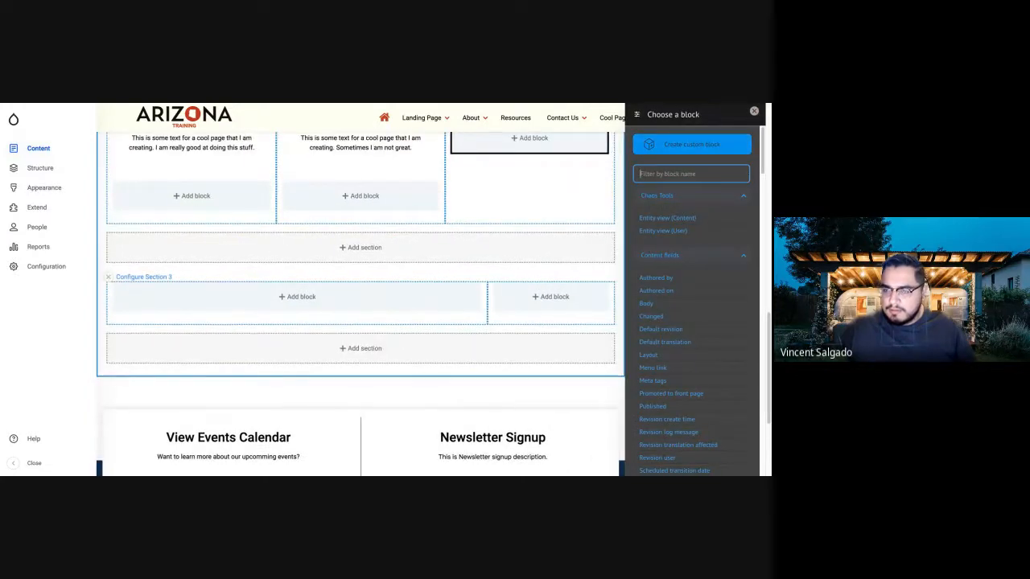
left_click(692, 145)
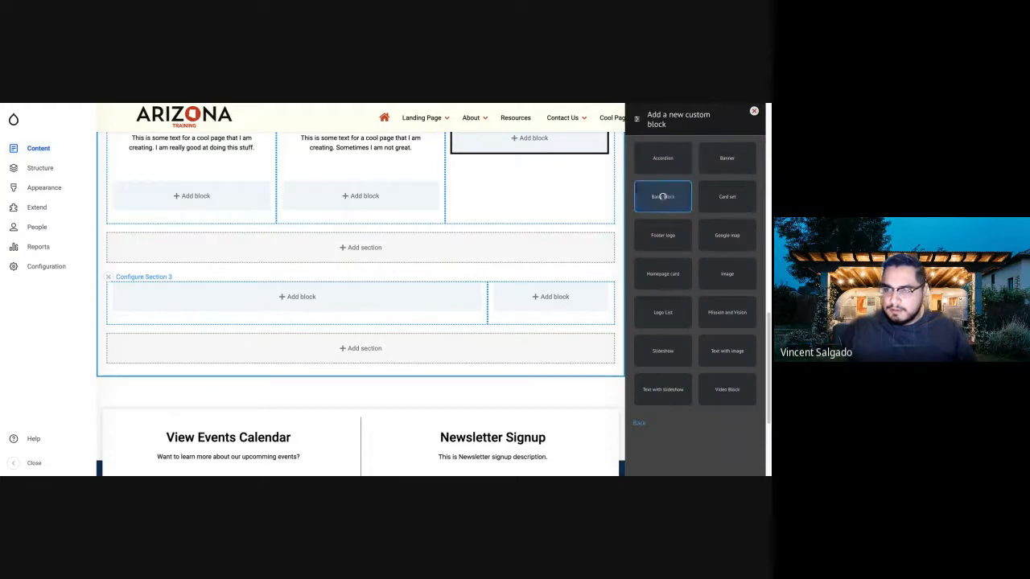
left_click(663, 197)
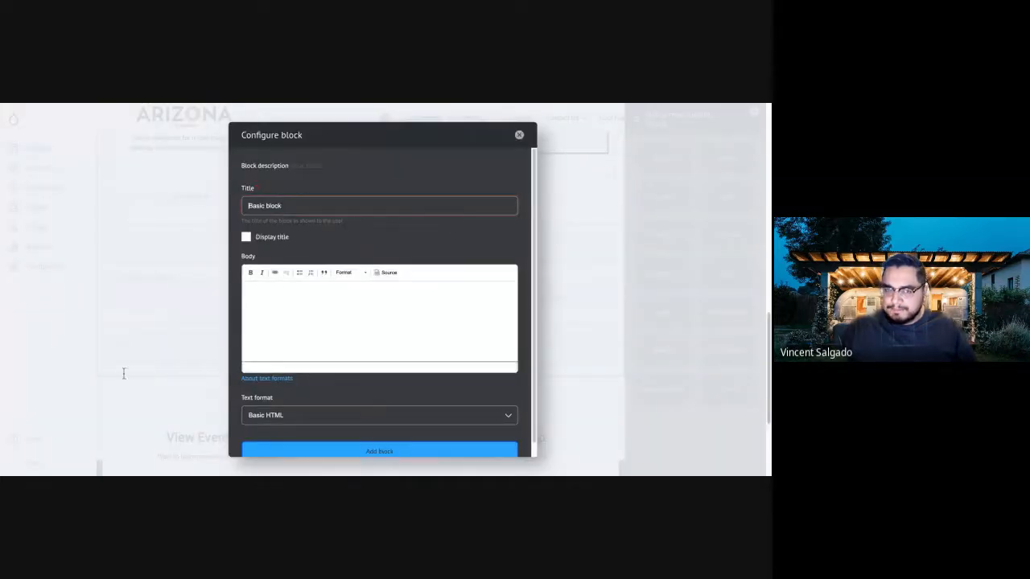
type("This is")
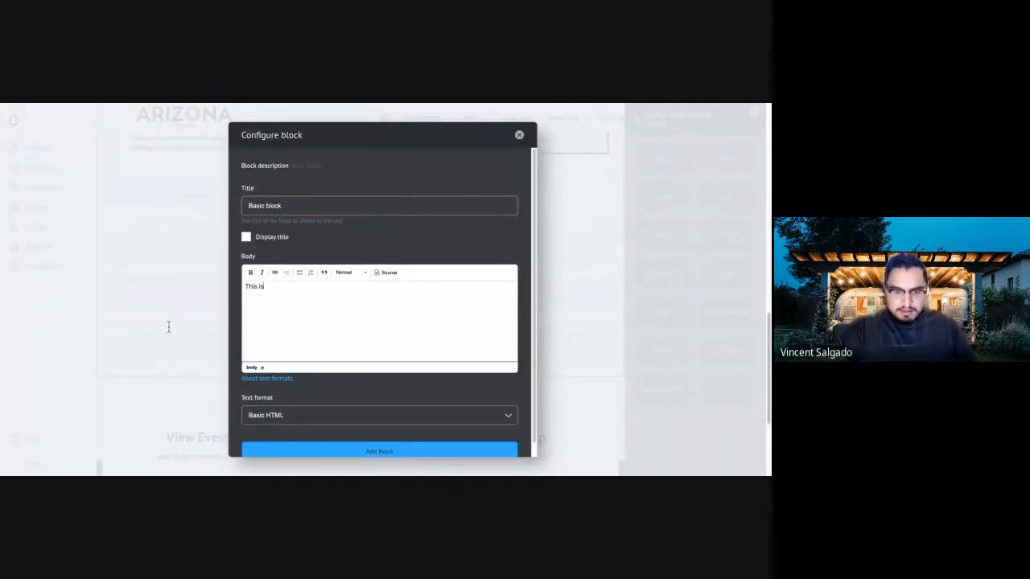
type(" the last block I")
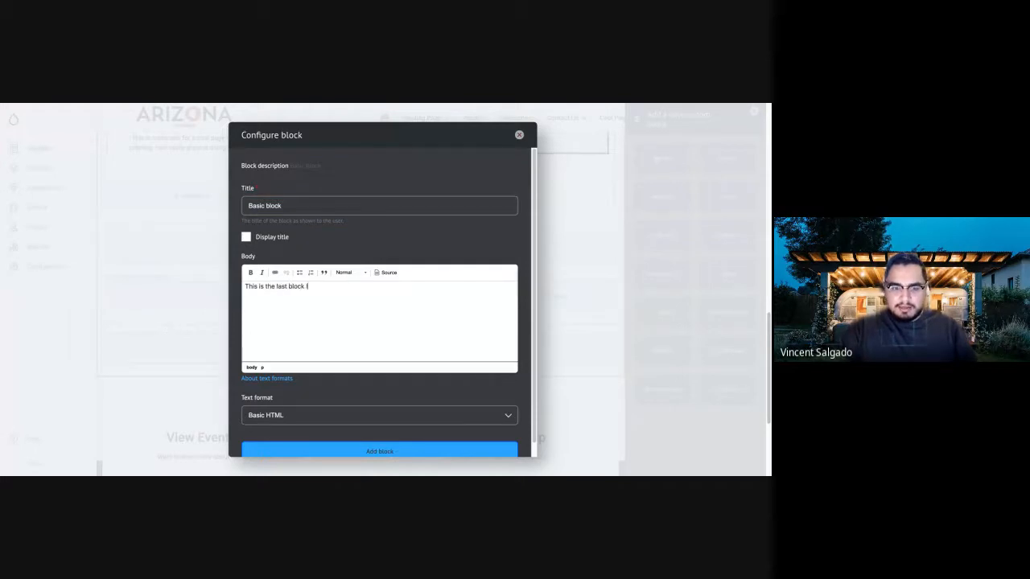
type(" am creating with T")
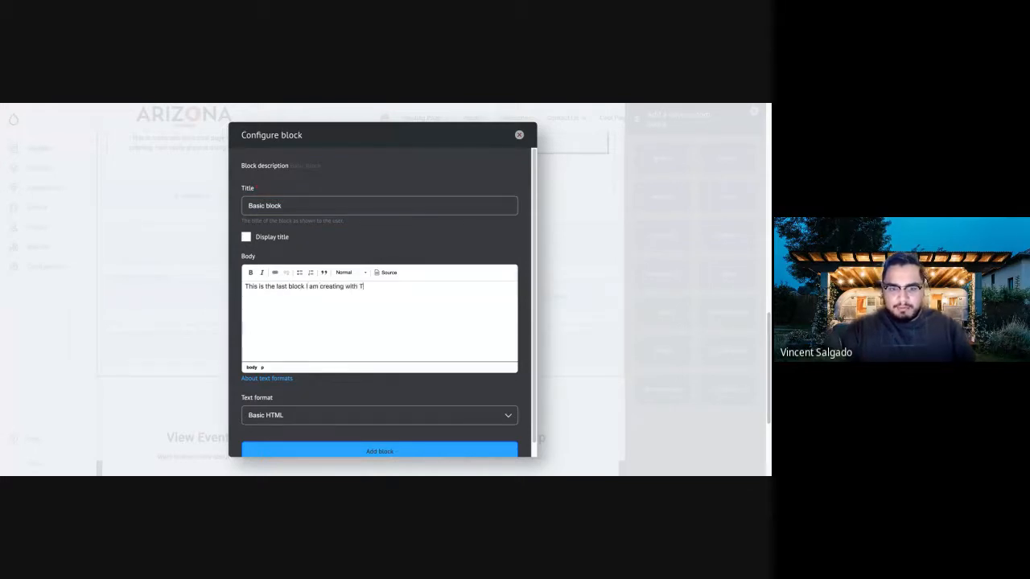
type("ext. Ho")
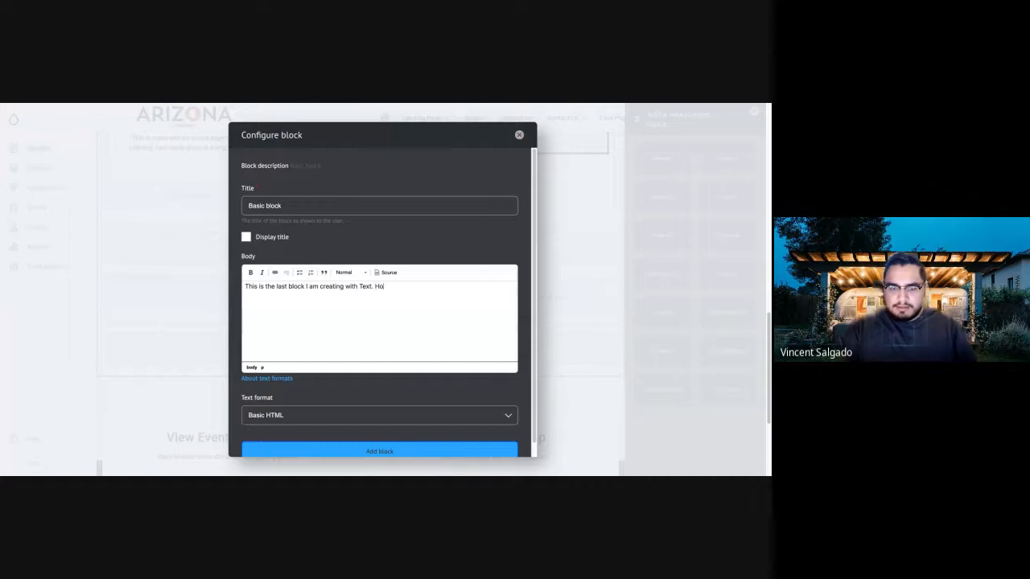
type("pefully this will ")
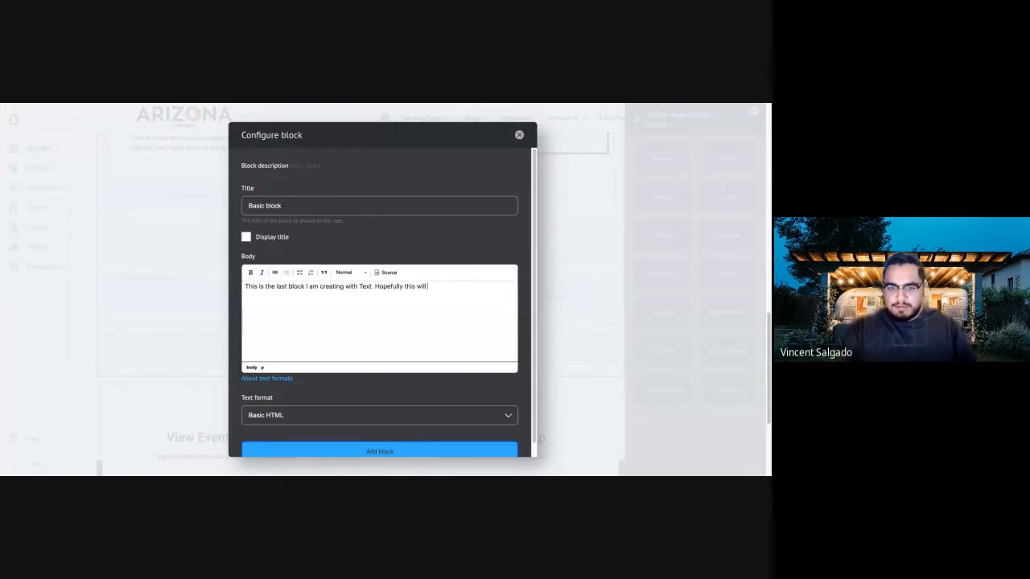
type("stack when I sho")
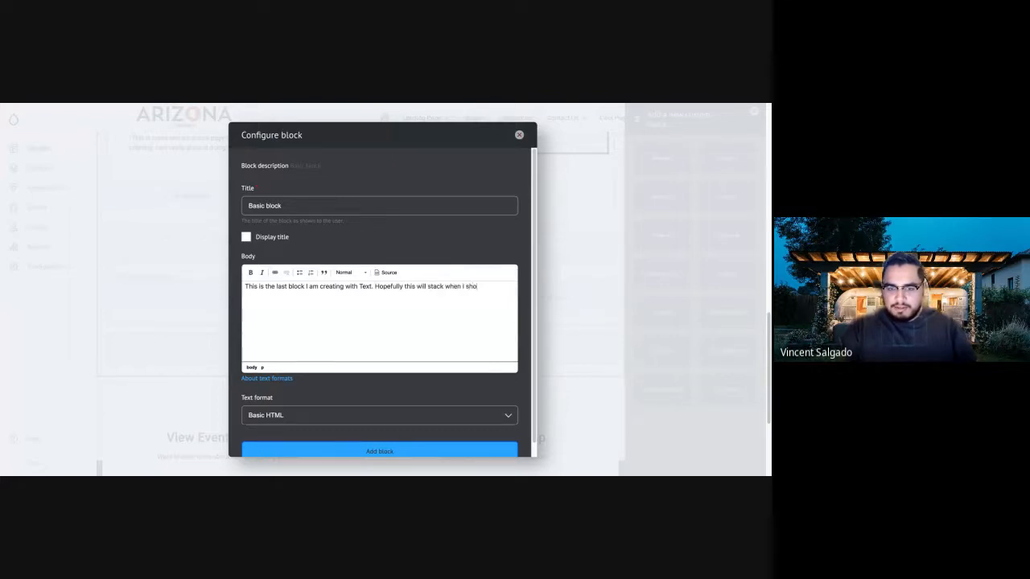
type("w how it looks")
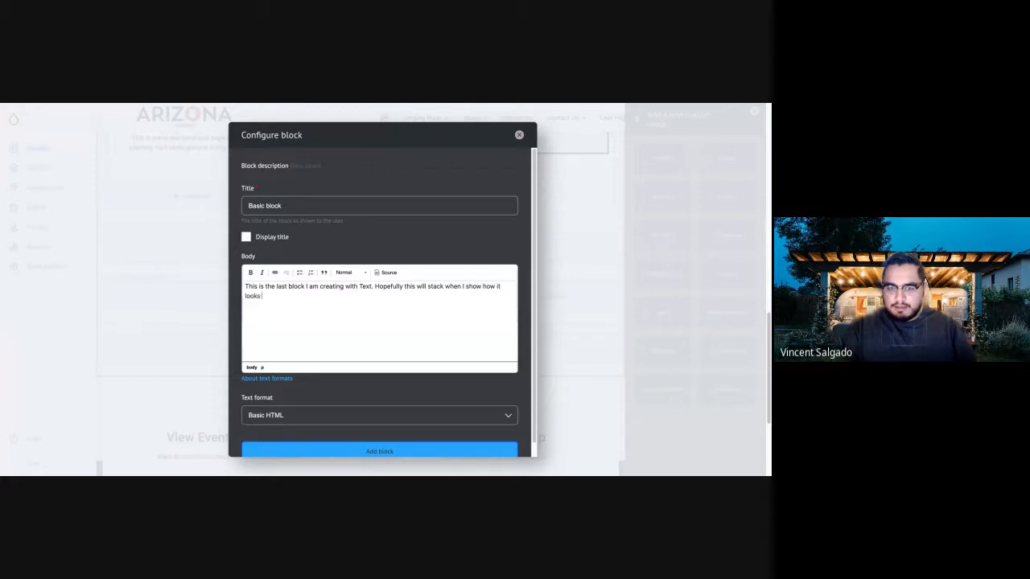
type(" on mobile")
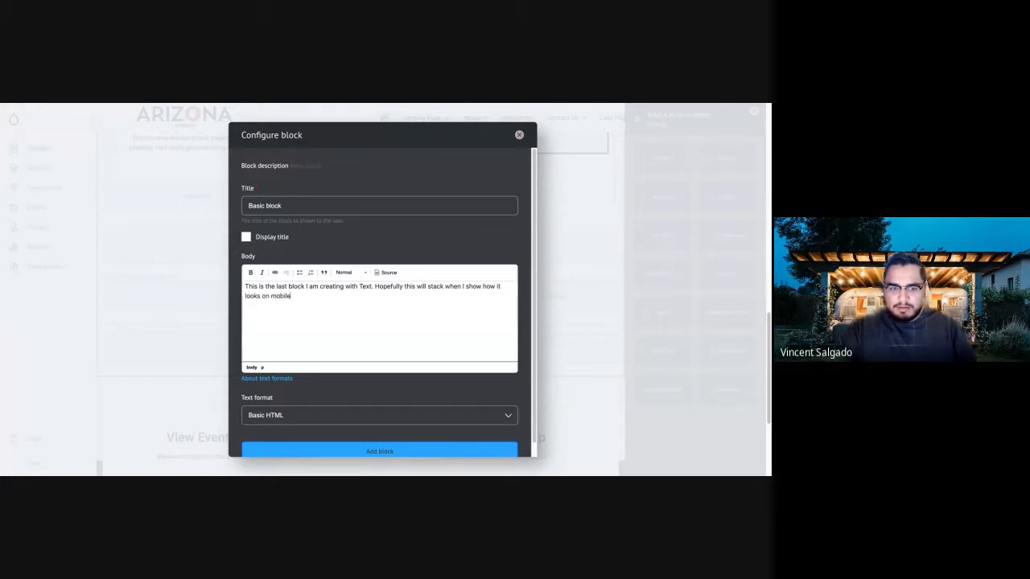
Switch the column three block's text format to Full HTML, center its body text, and add the block to the layout
scroll(380, 321, "down", 1)
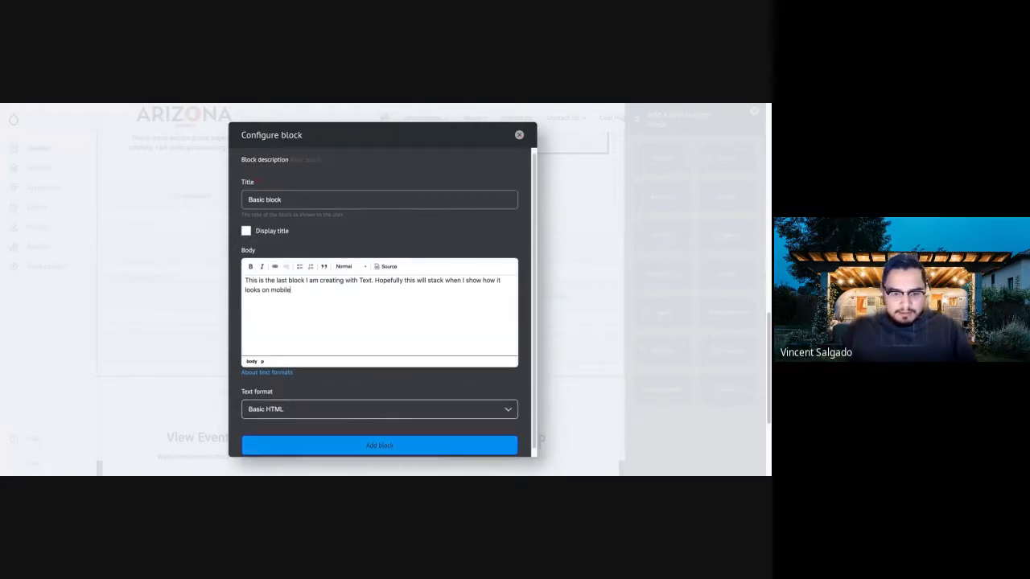
left_click(380, 410)
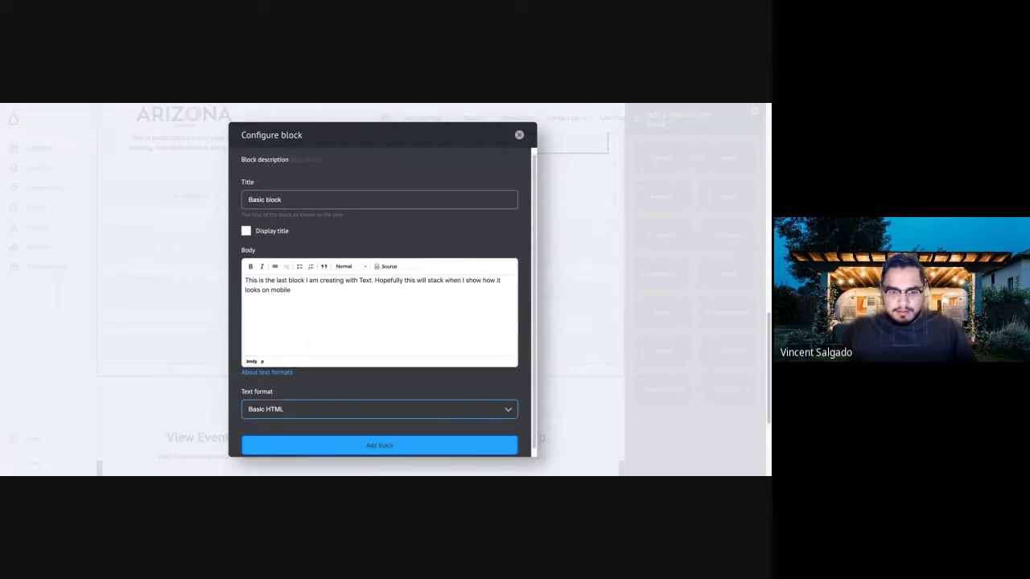
left_click(277, 421)
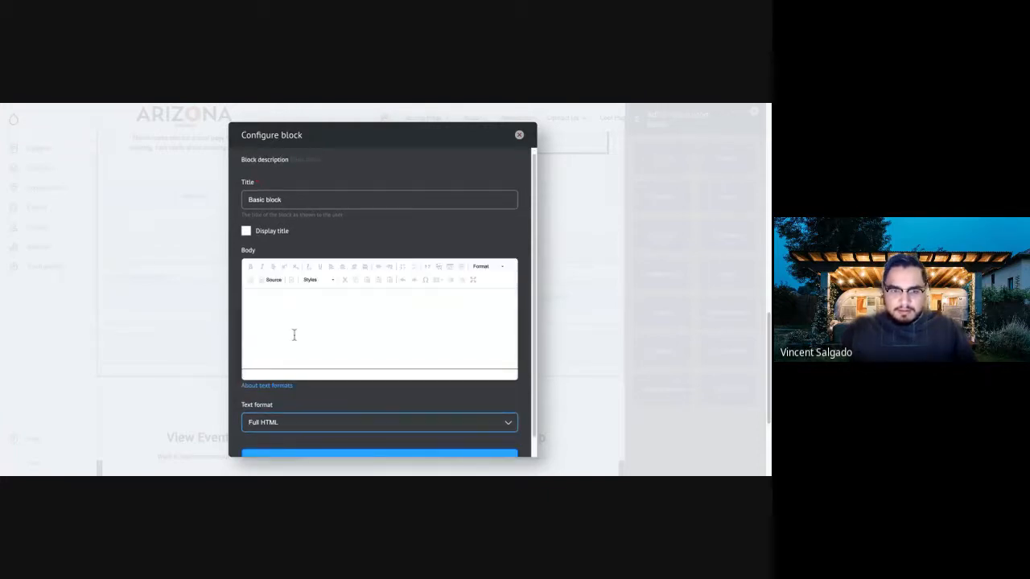
left_click(293, 333)
key("ctrl+a")
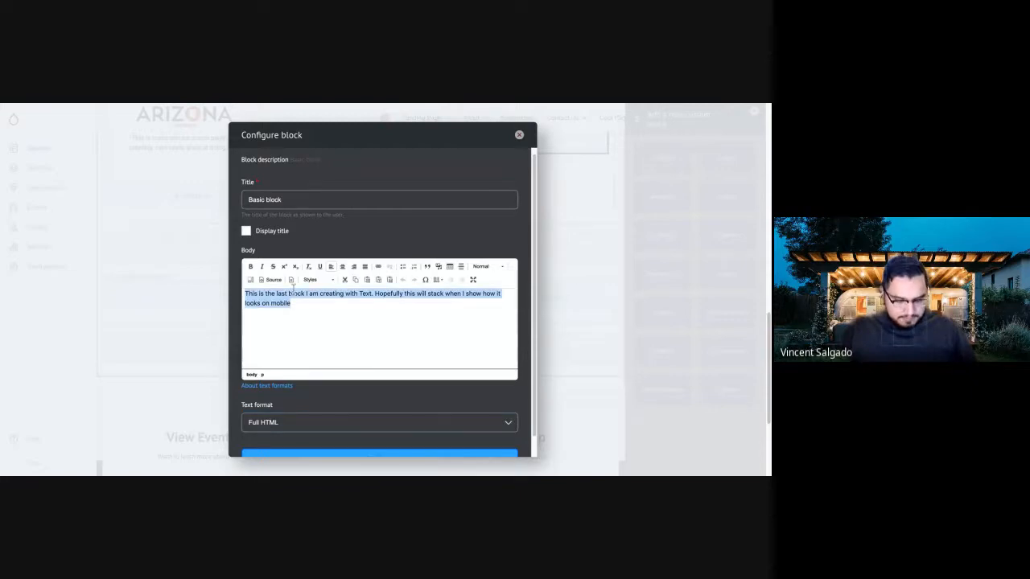
left_click(342, 266)
scroll(267, 437, "down", 1)
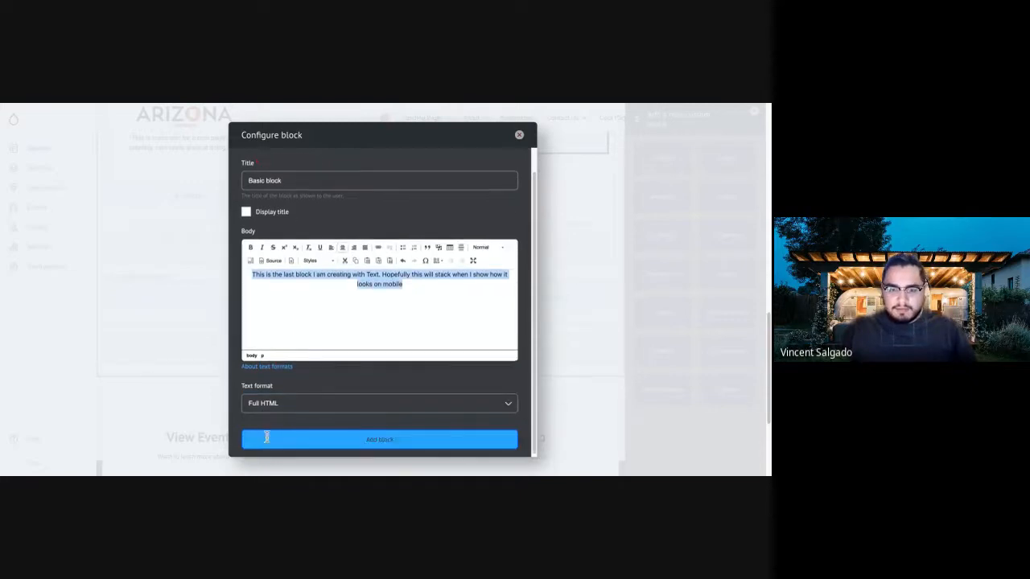
left_click(274, 438)
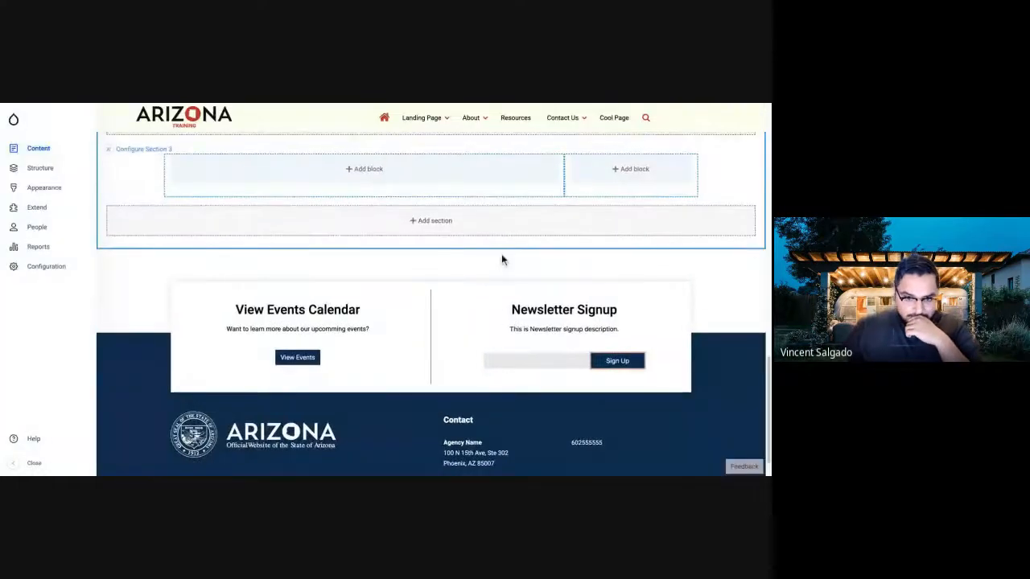
Save the Cool Page layout and review the page's banner and three text columns
scroll(501, 257, "up", 4)
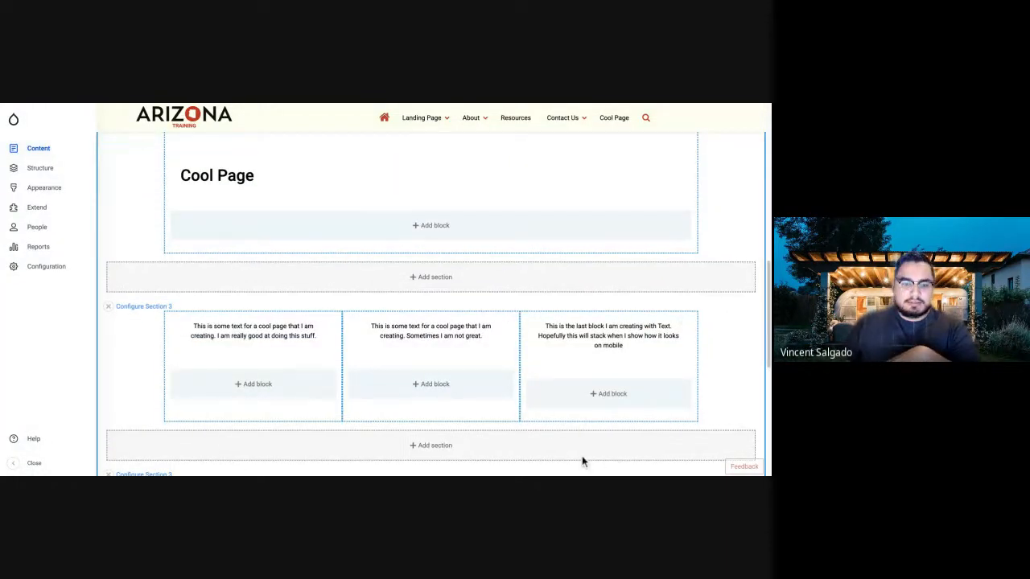
scroll(581, 460, "up", 10)
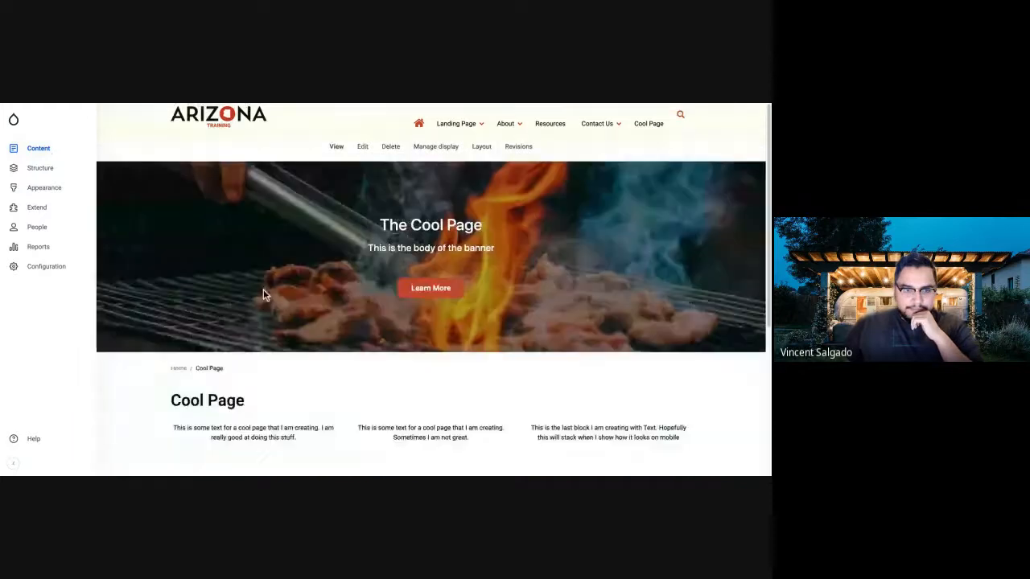
scroll(255, 295, "down", 5)
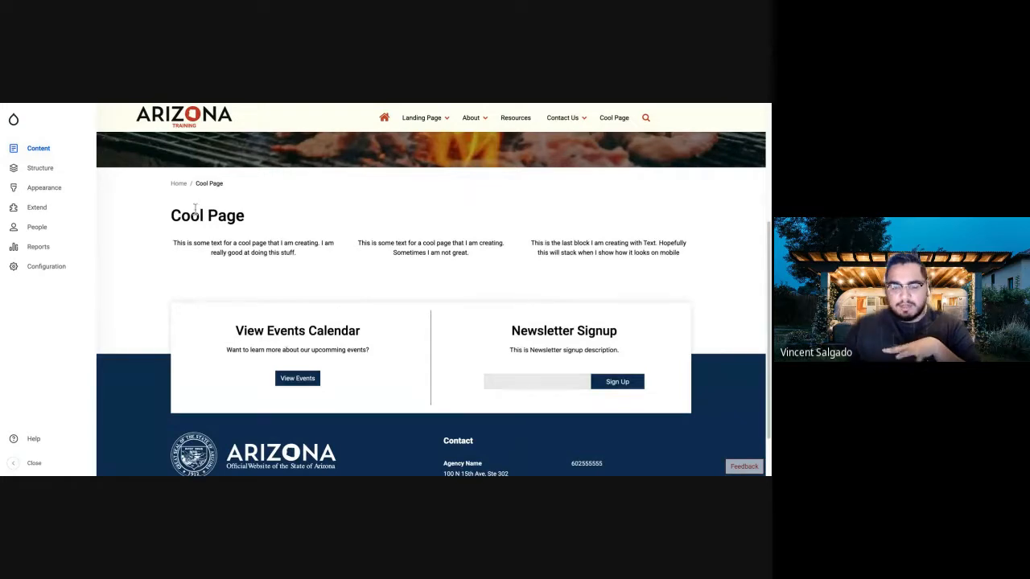
mouse_move(37, 227)
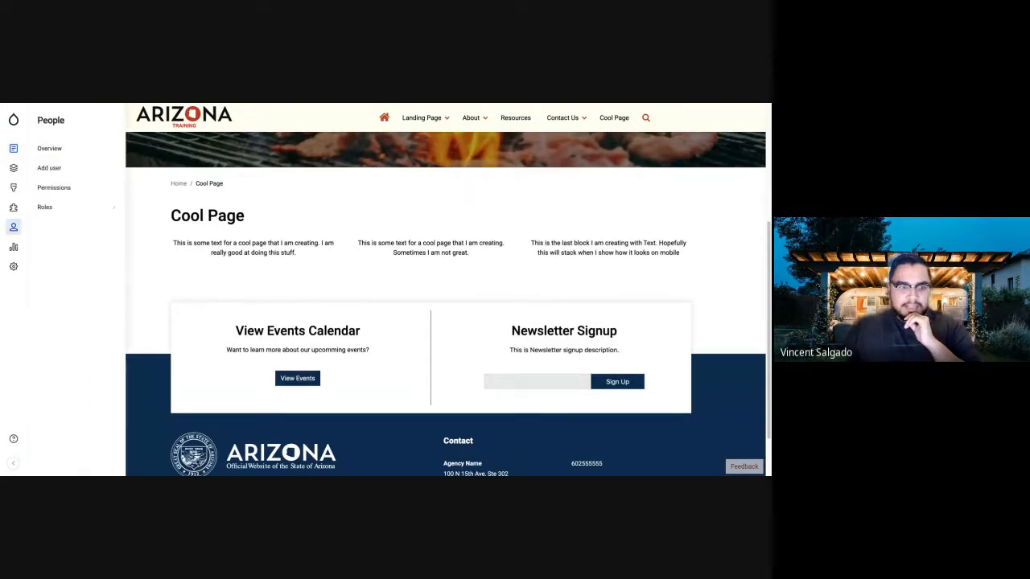
Collapse the admin sidebar and narrow the browser window to preview how the three text columns respond on smaller screens
left_click(13, 463)
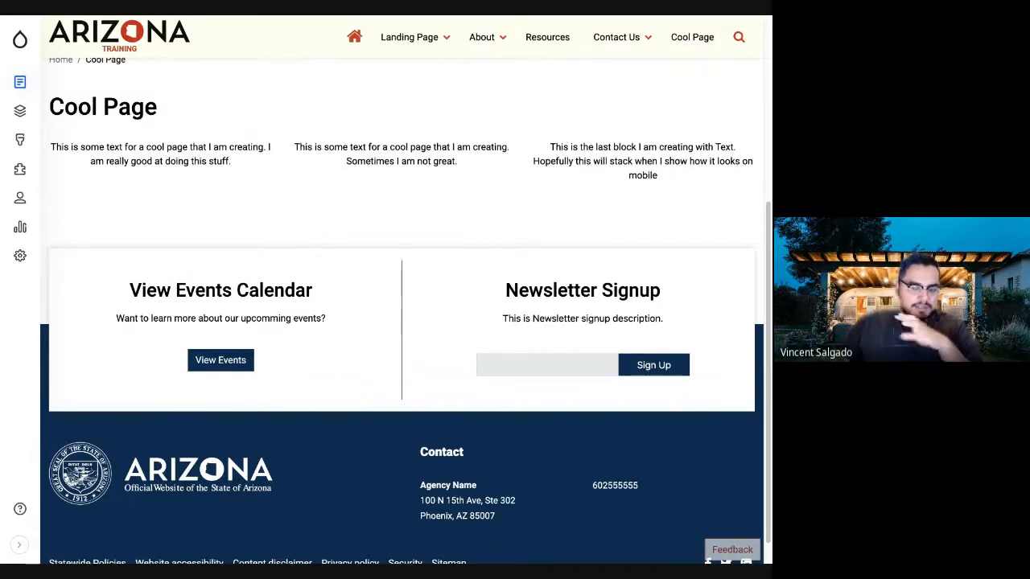
left_click_drag(770, 289, 637, 290)
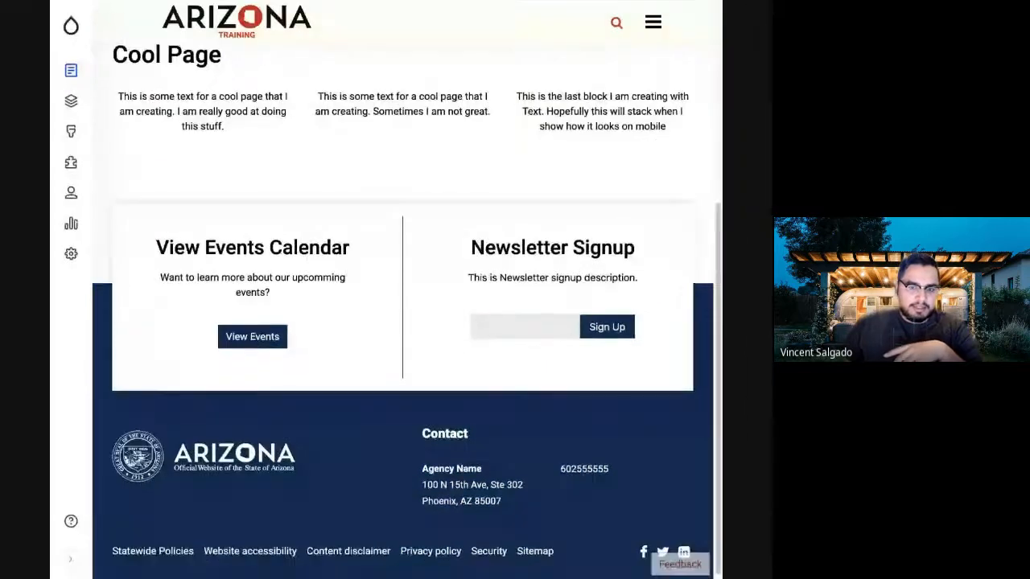
left_click_drag(722, 290, 744, 290)
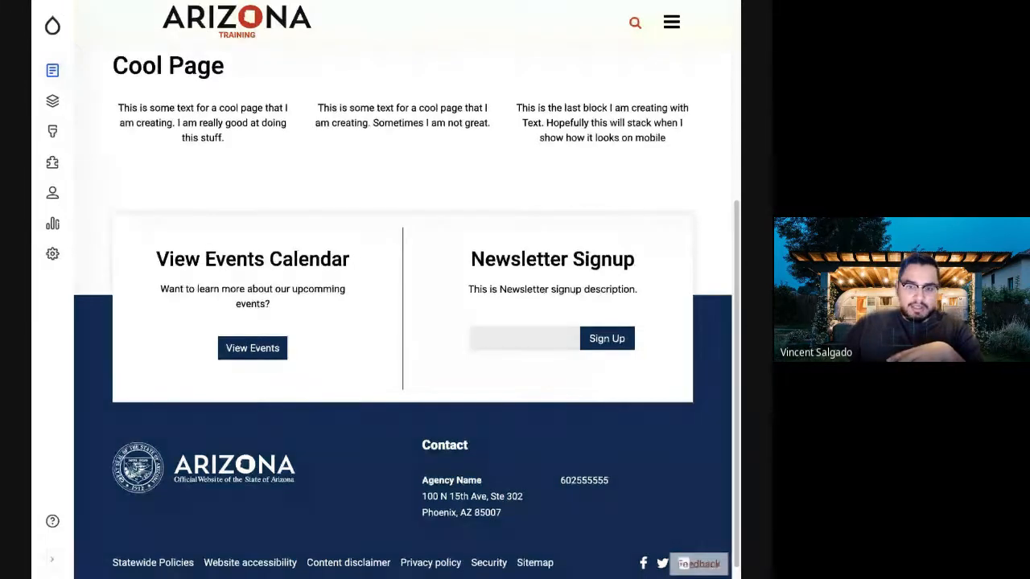
left_click_drag(741, 290, 593, 290)
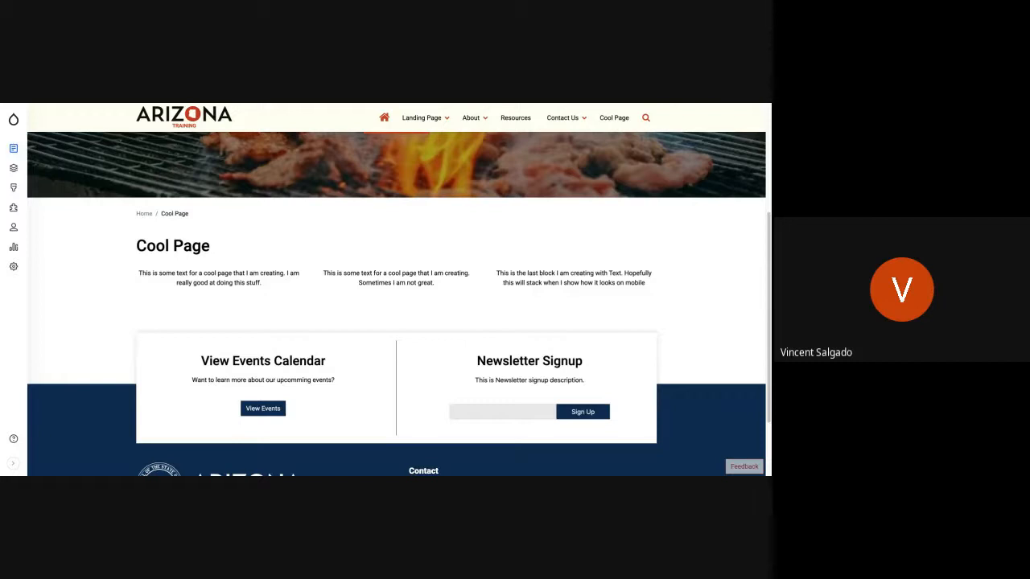
Review the published Cool Page's banner and text columns, and switch to the "Task 1: Create Layout" slide
scroll(395, 289, "up", 4)
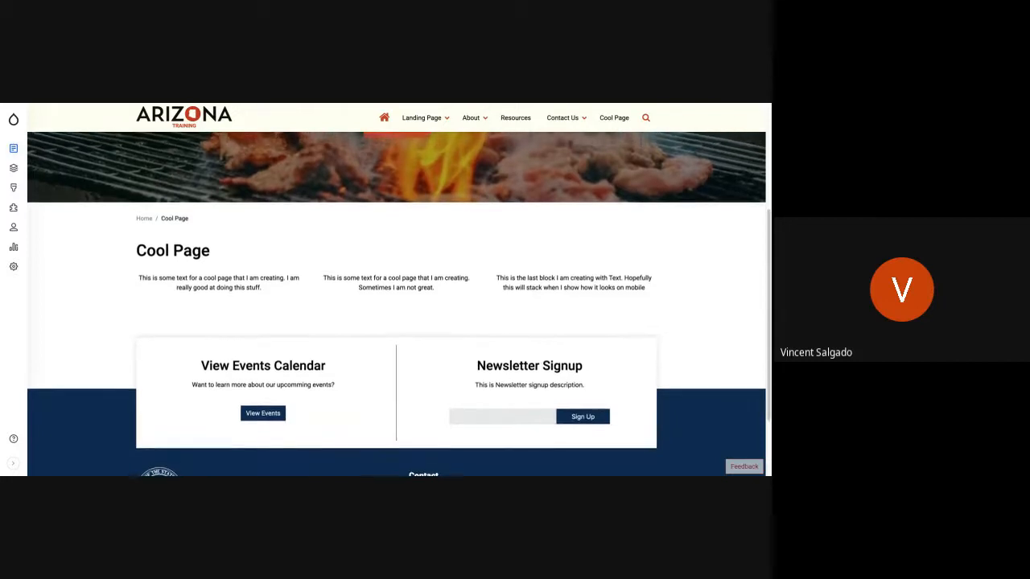
scroll(396, 290, "up", 2)
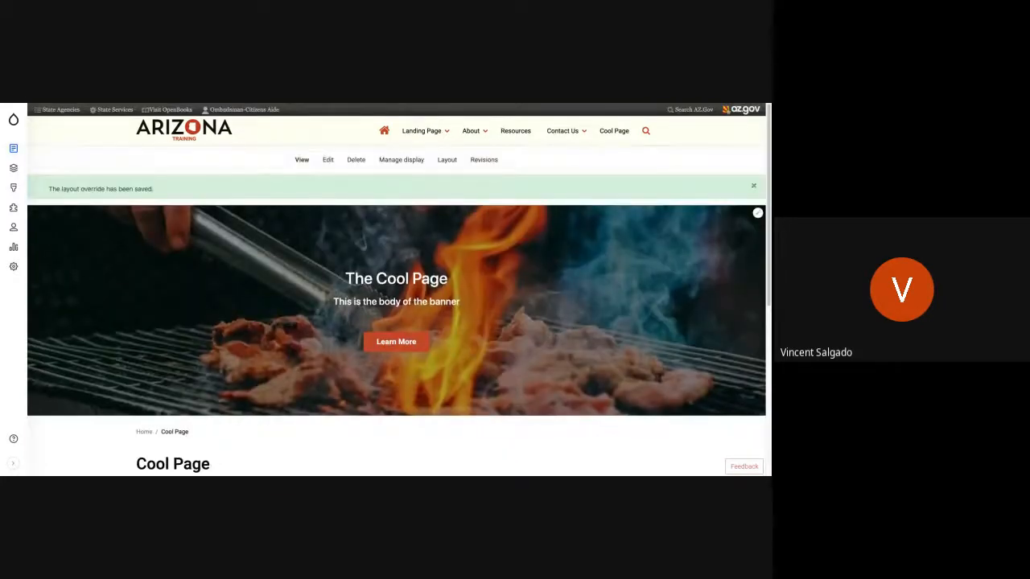
scroll(396, 289, "down", 2)
scroll(395, 289, "down", 2)
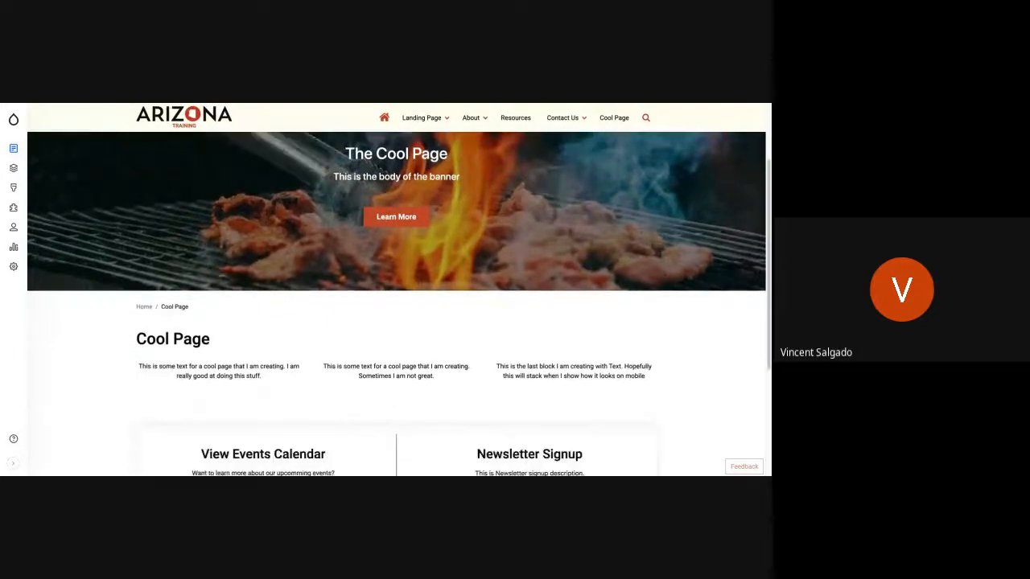
scroll(395, 289, "up", 4)
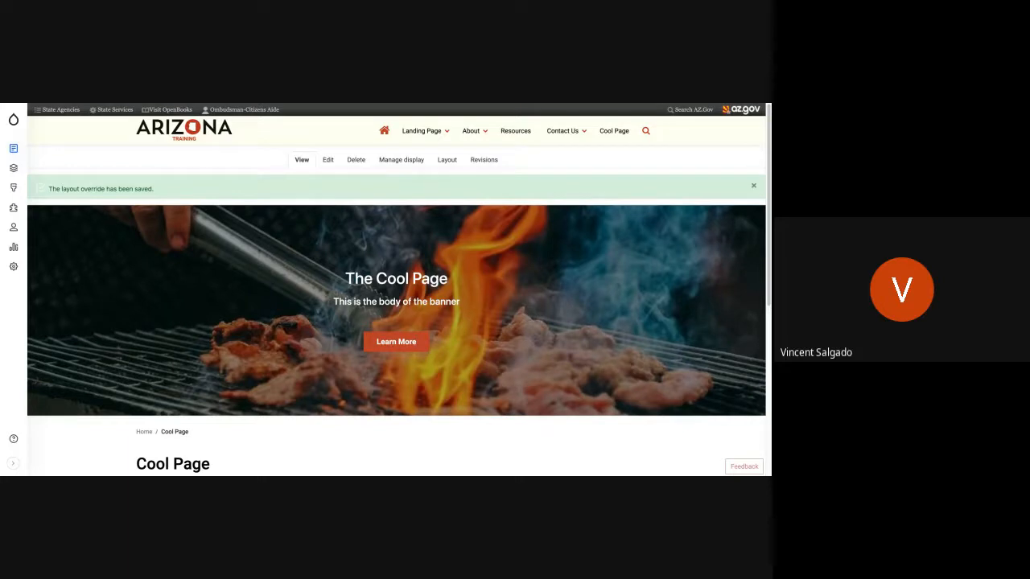
key("alt+Tab")
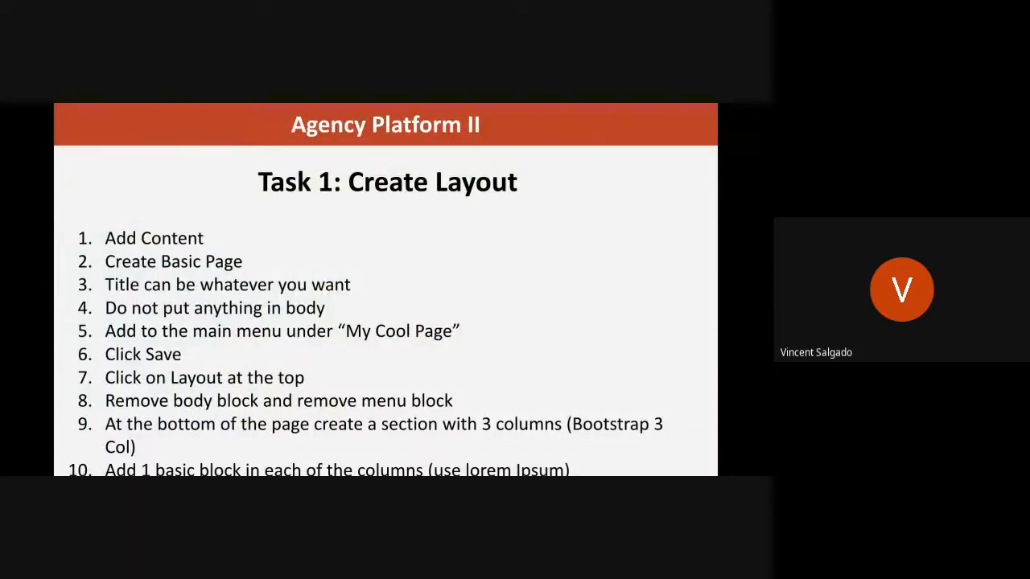
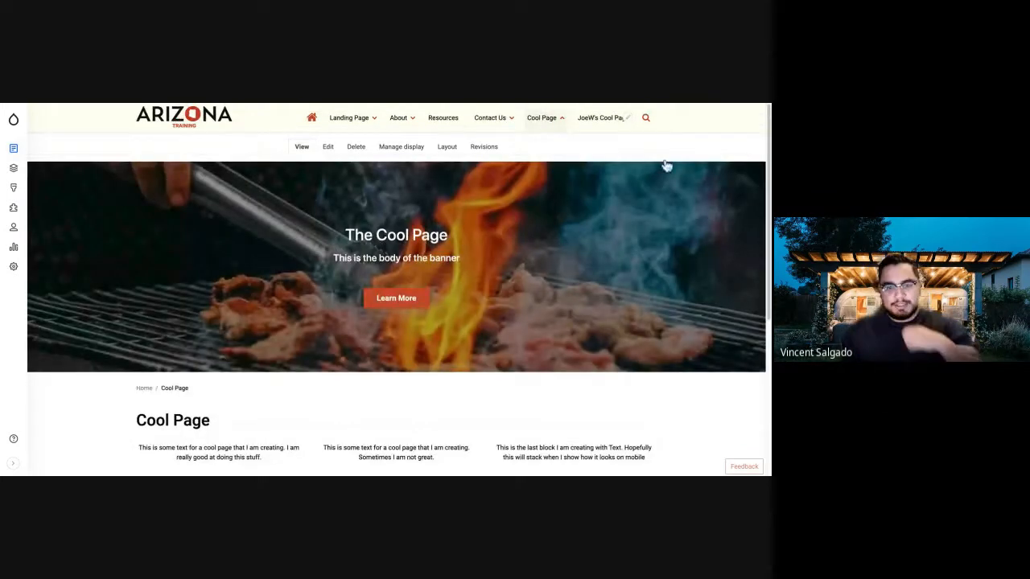
Look over the Cool Page, open its layout editor, and examine the page's sections and blocks
scroll(666, 165, "down", 1)
scroll(666, 165, "down", 3)
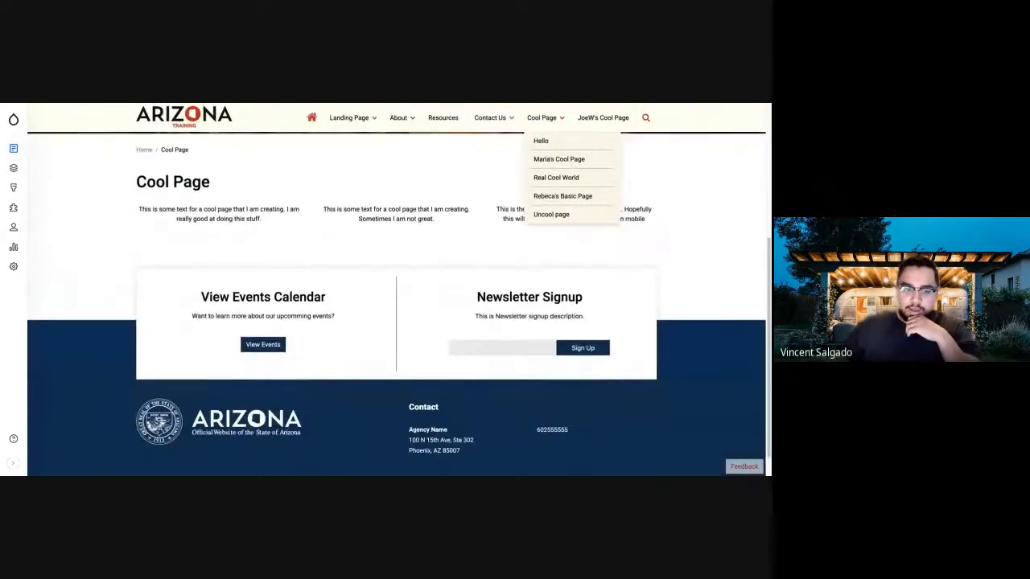
scroll(666, 166, "up", 5)
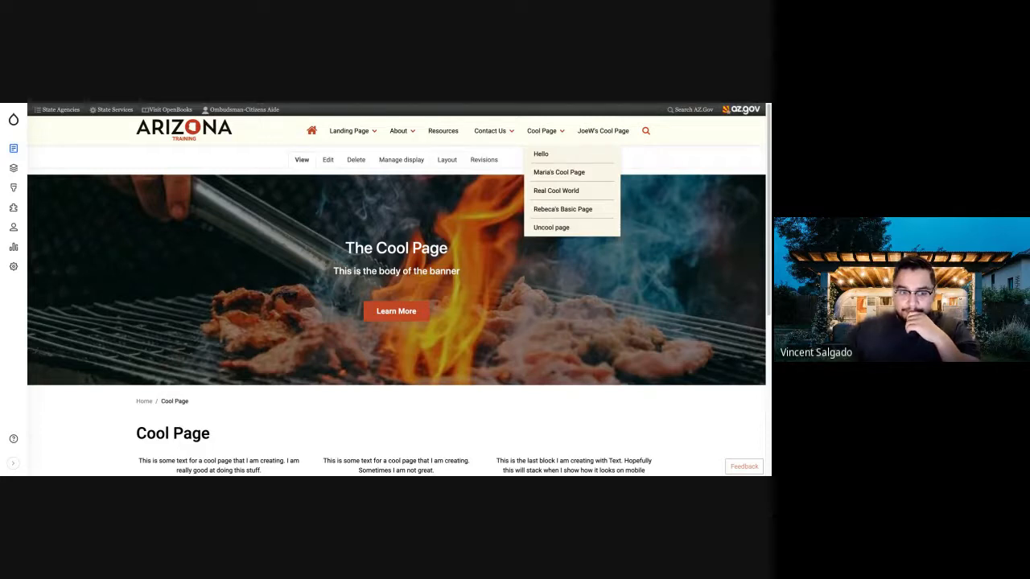
left_click(446, 159)
scroll(484, 137, "down", 1)
scroll(483, 137, "down", 5)
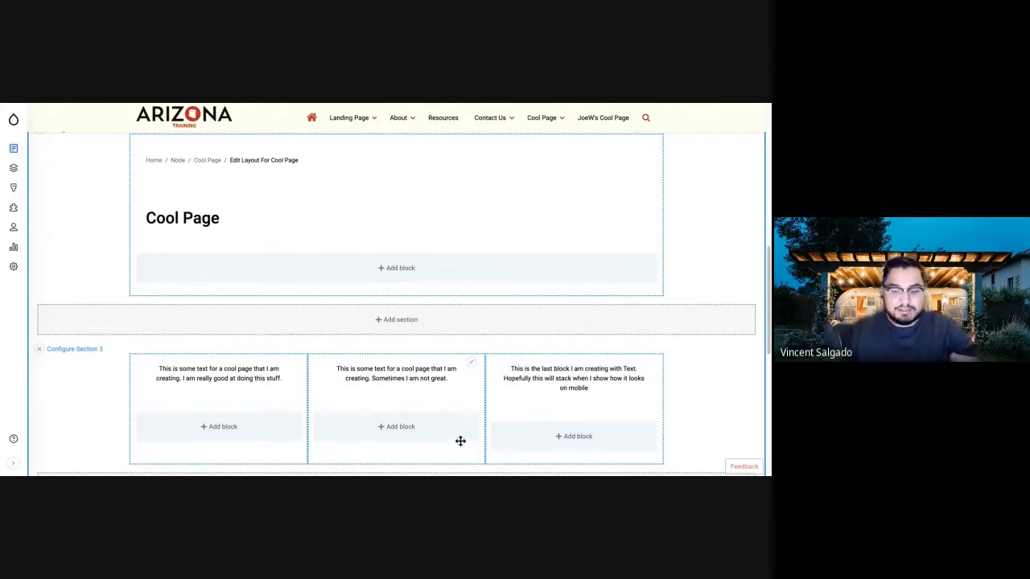
scroll(461, 441, "down", 5)
scroll(461, 441, "up", 5)
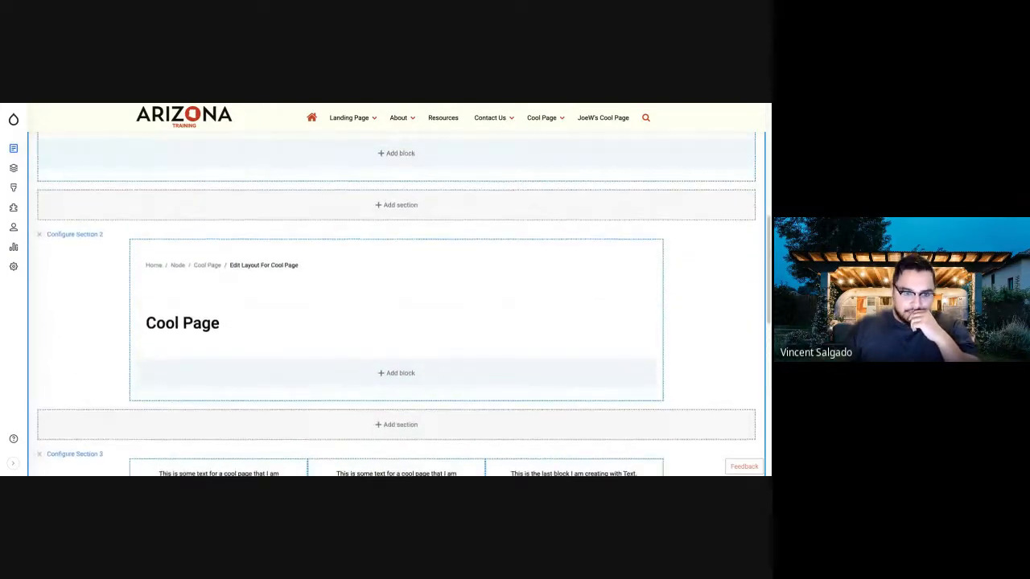
scroll(395, 304, "up", 3)
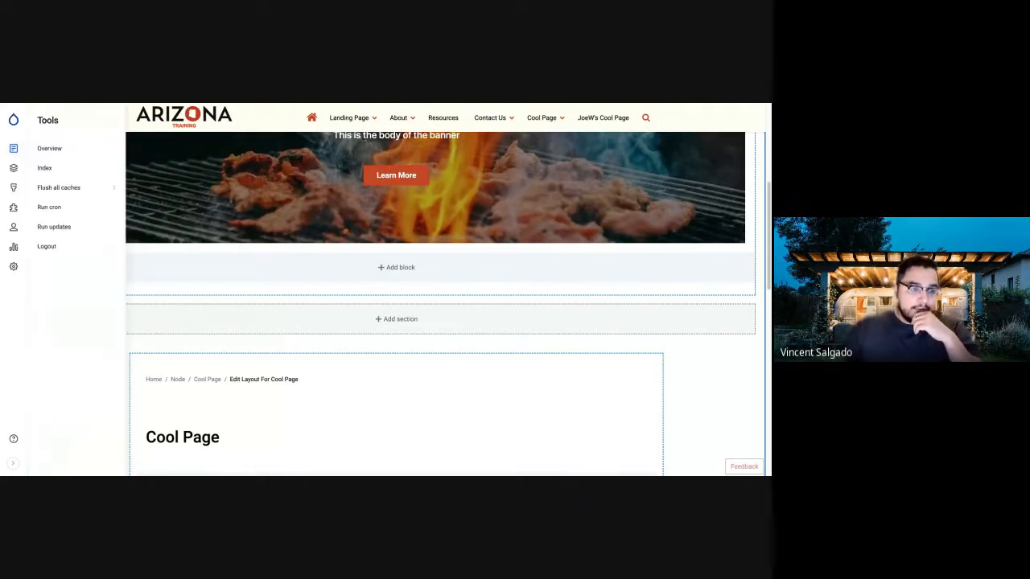
Open the custom block library and look through the existing blocks and their types
mouse_move(13, 168)
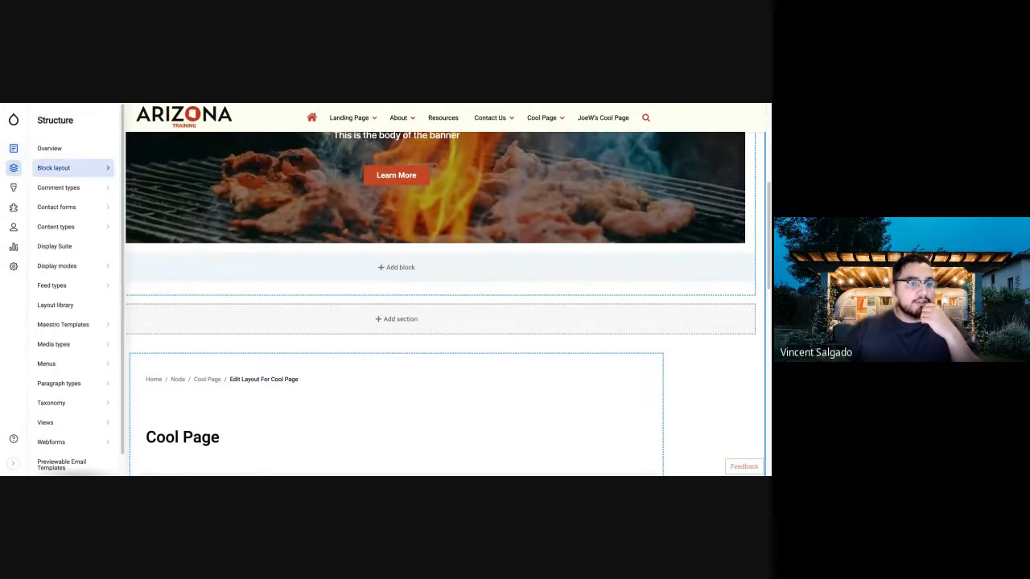
mouse_move(70, 168)
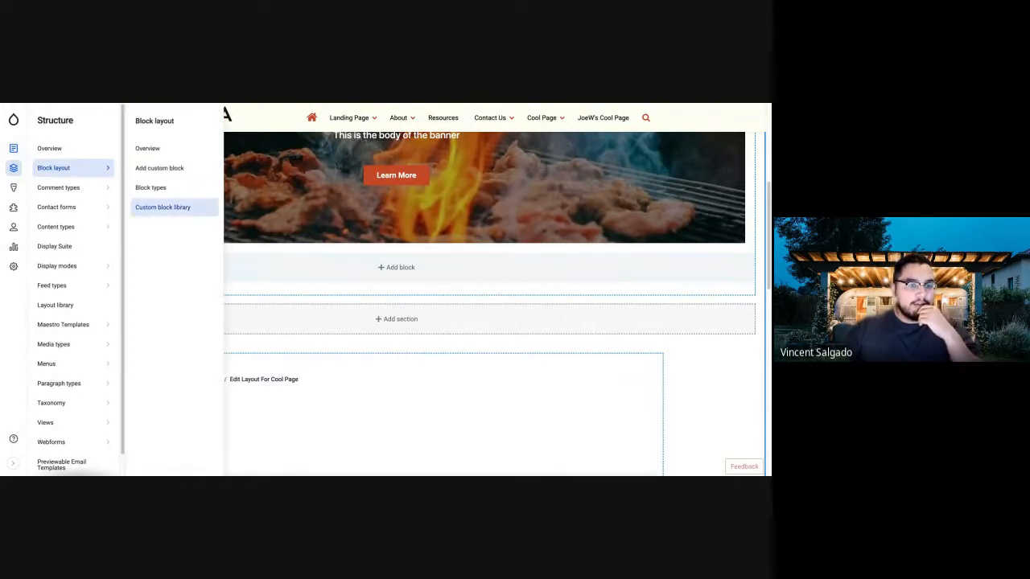
left_click(163, 208)
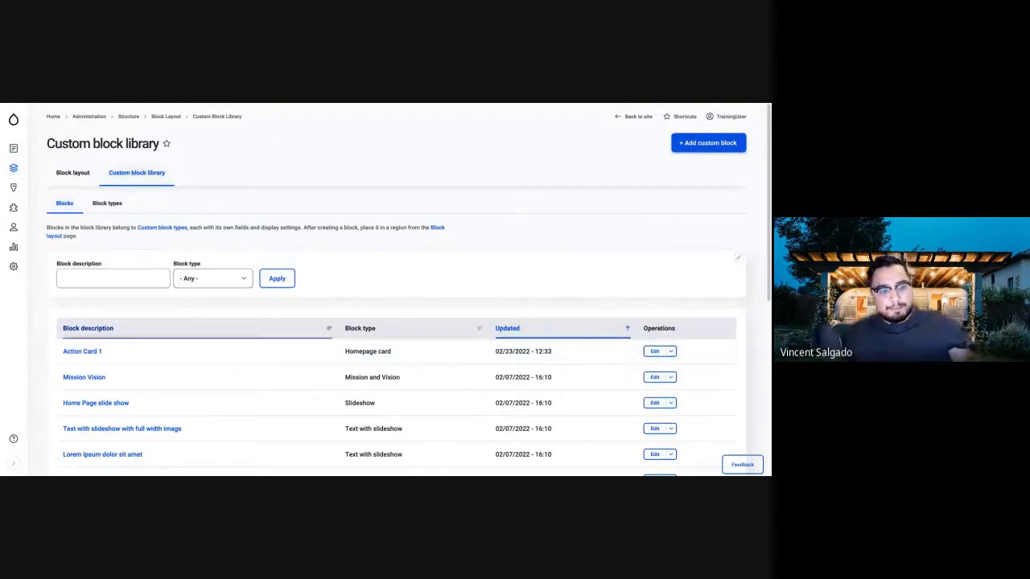
scroll(402, 315, "down", 2)
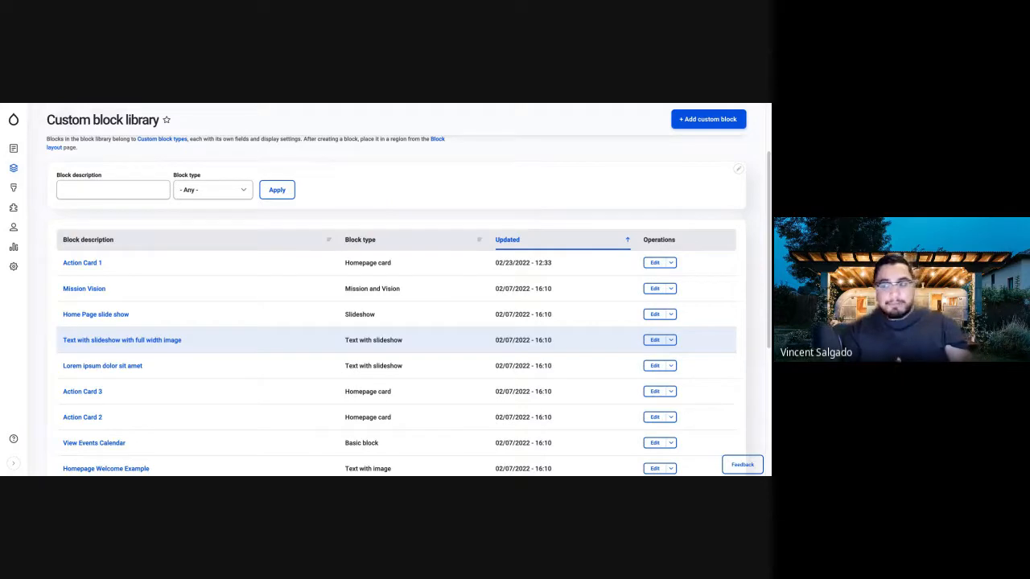
scroll(394, 306, "down", 3)
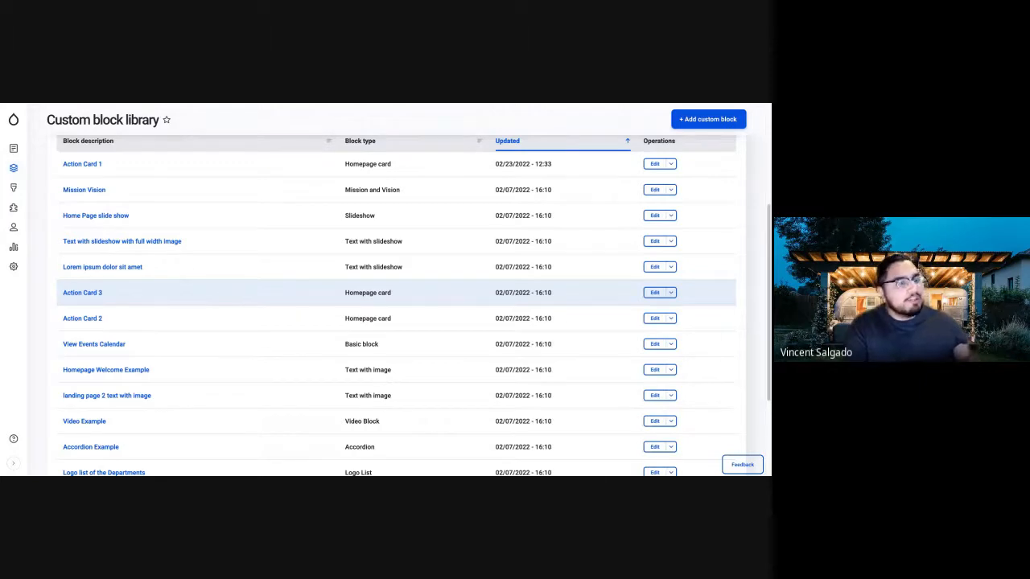
scroll(10, 358, "up", 3)
scroll(386, 322, "up", 3)
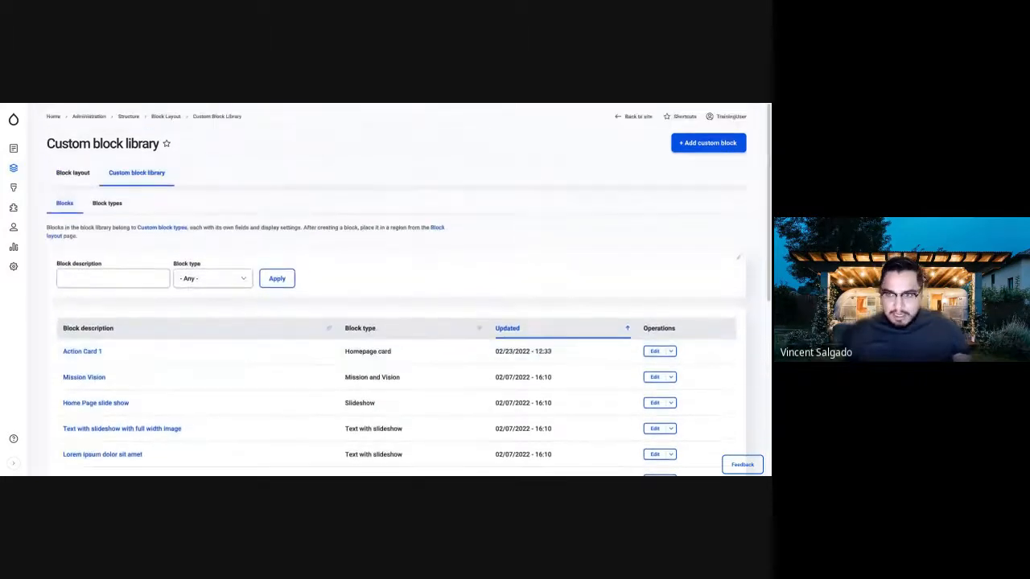
scroll(386, 314, "down", 4)
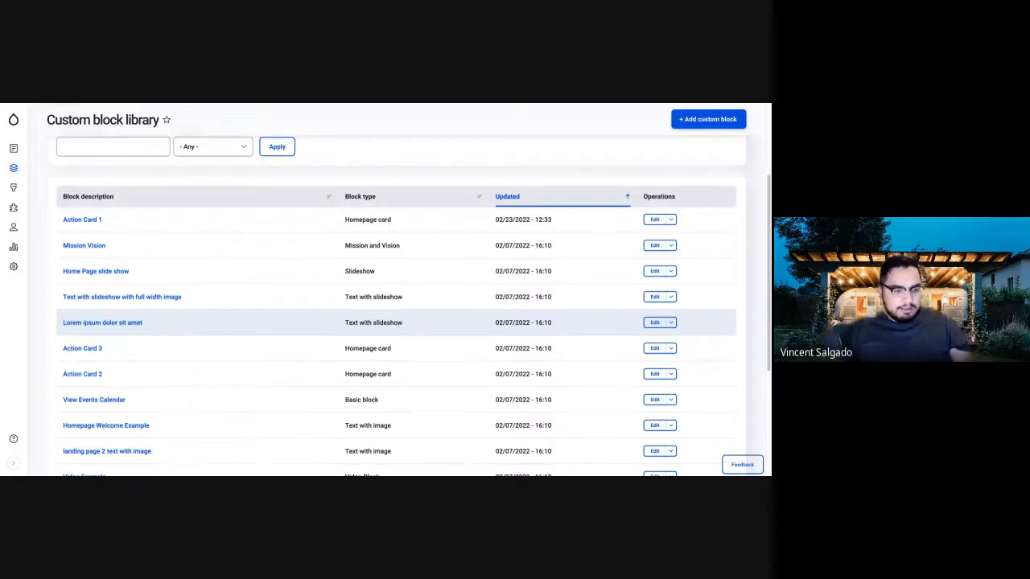
scroll(408, 306, "up", 3)
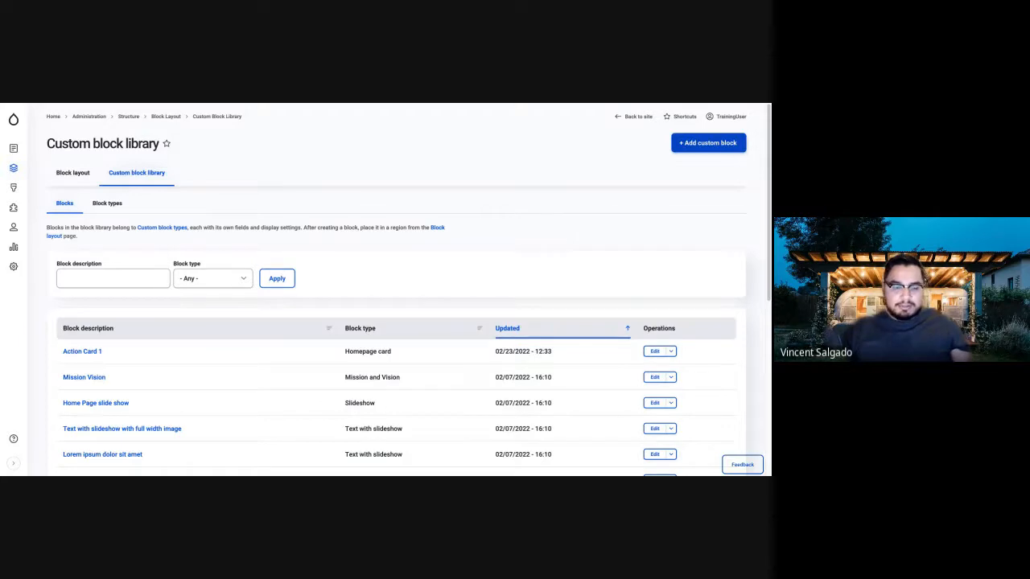
Start a new custom block of the Google map type from the block library
left_click(708, 144)
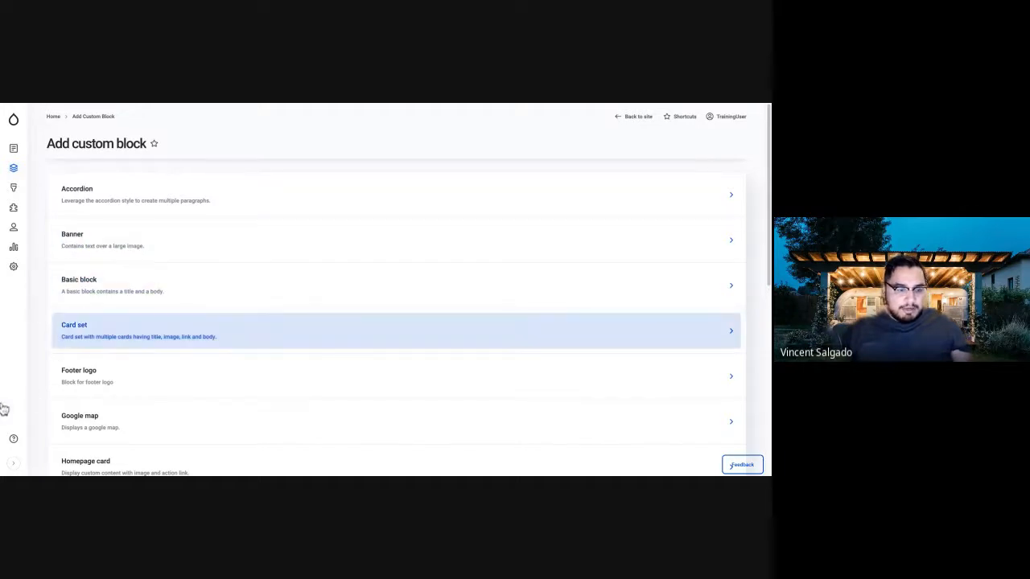
scroll(96, 331, "down", 1)
left_click(89, 384)
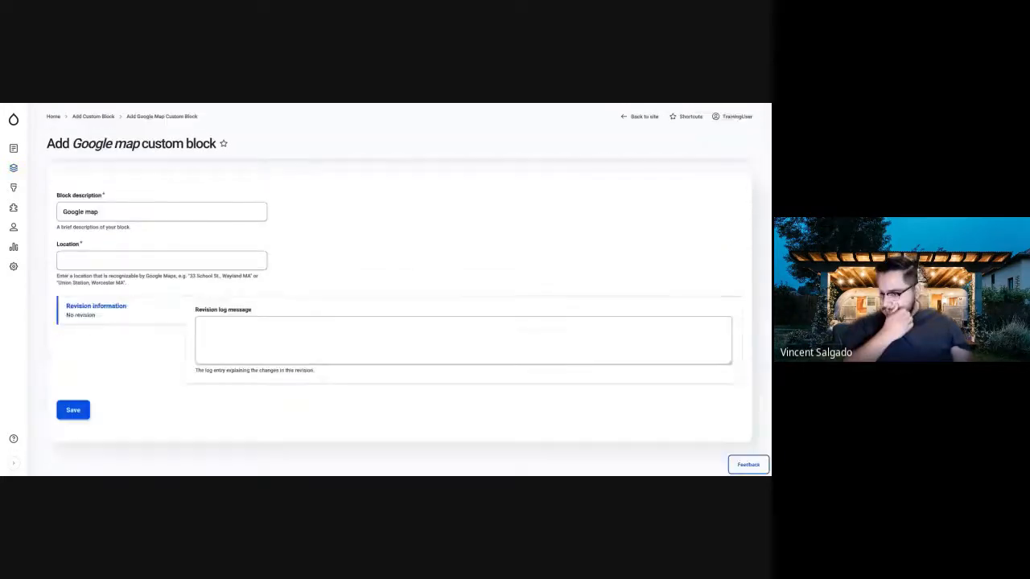
Replace the map block's description with the named person's house, enter the street address as the location, and save the block
triple_click(95, 212)
key("BackSpace")
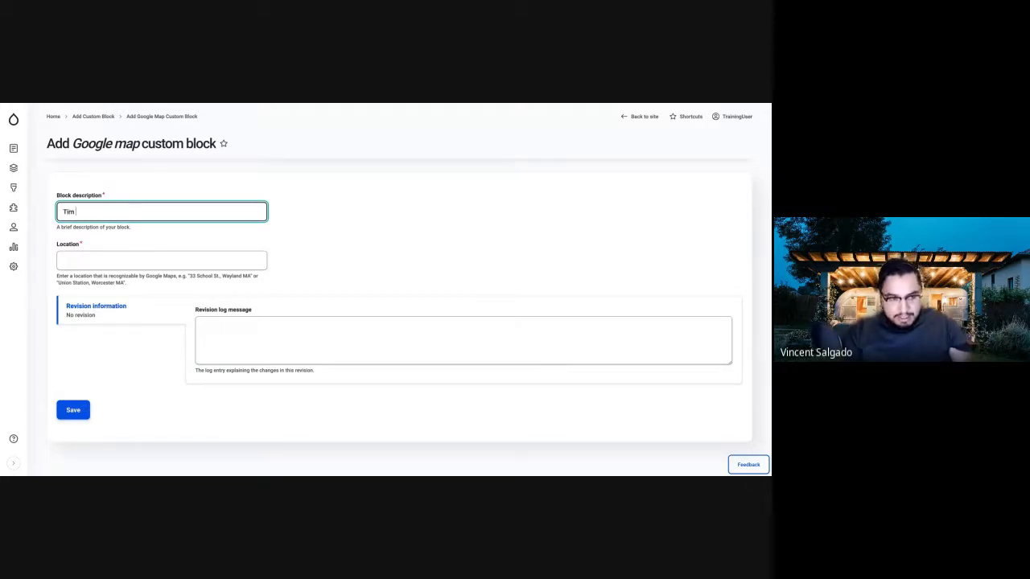
type("House")
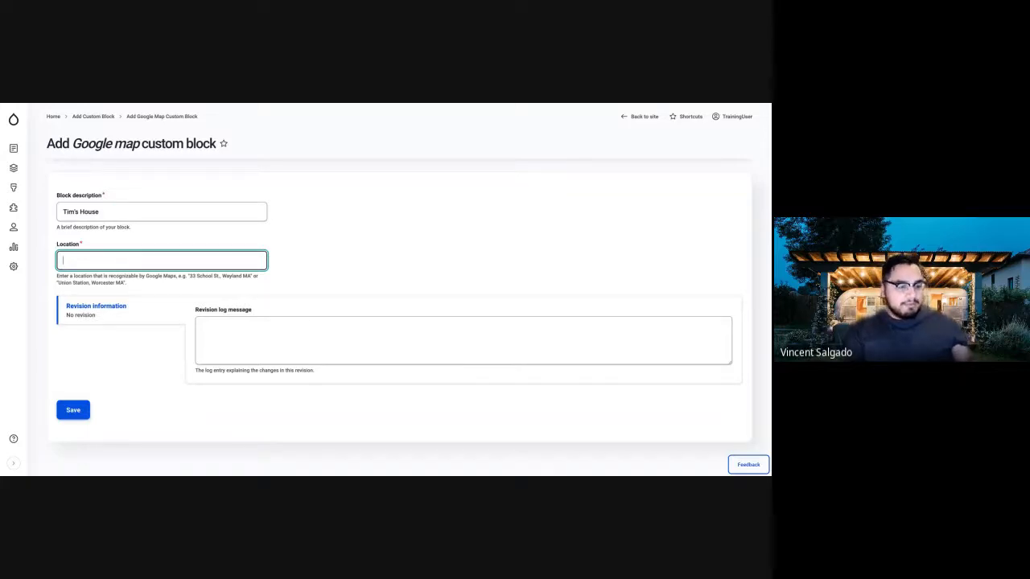
key("Down")
key("Return")
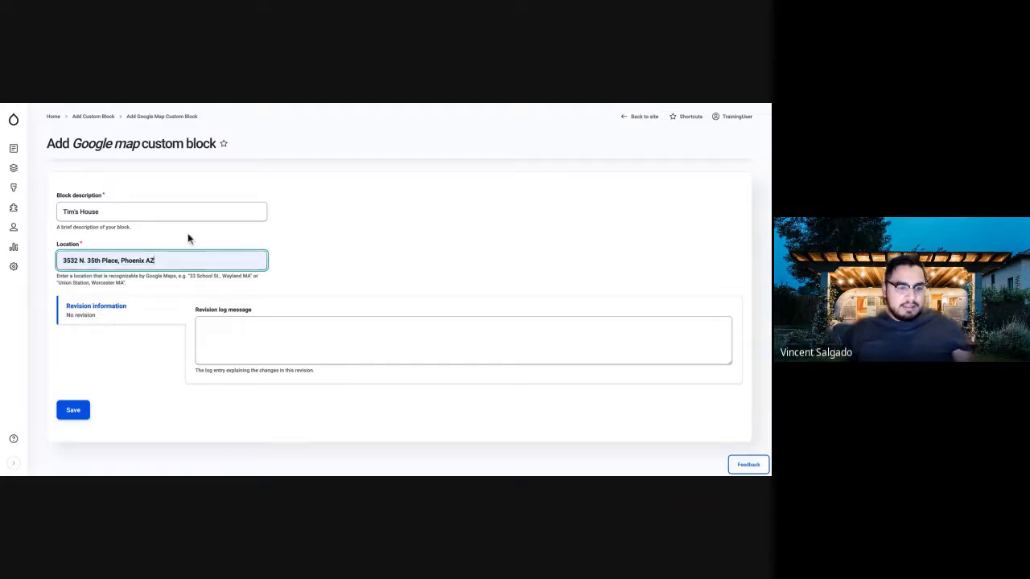
left_click(231, 230)
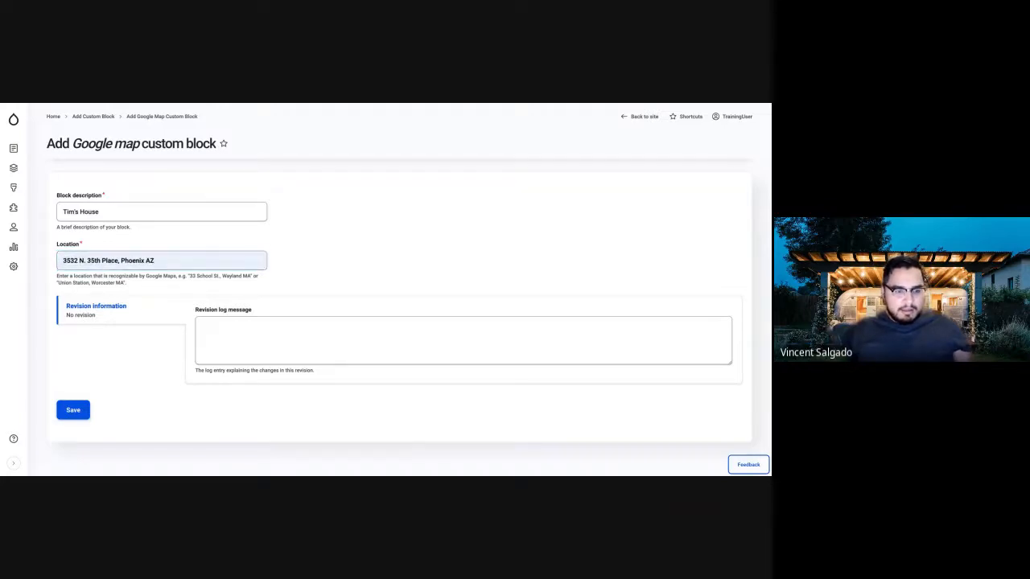
left_click(67, 408)
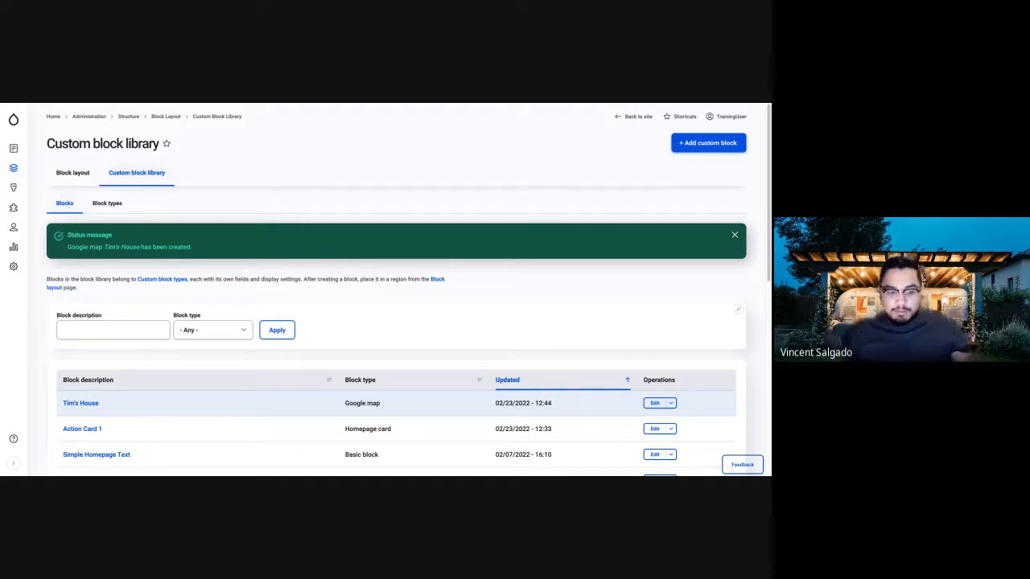
Open the Cool Page's layout editor from the content overview and go to its three-column text section
scroll(395, 290, "down", 1)
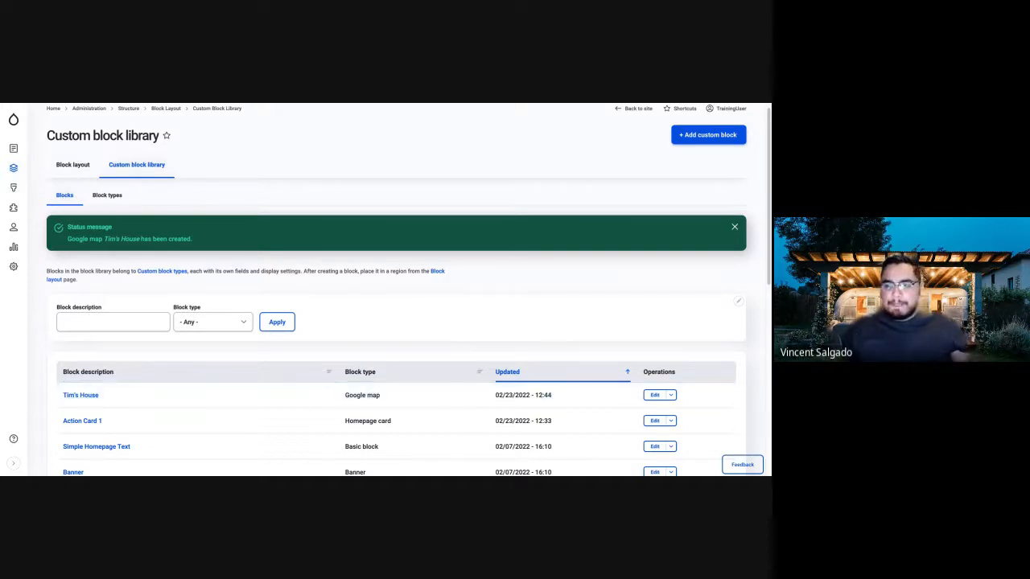
mouse_move(14, 149)
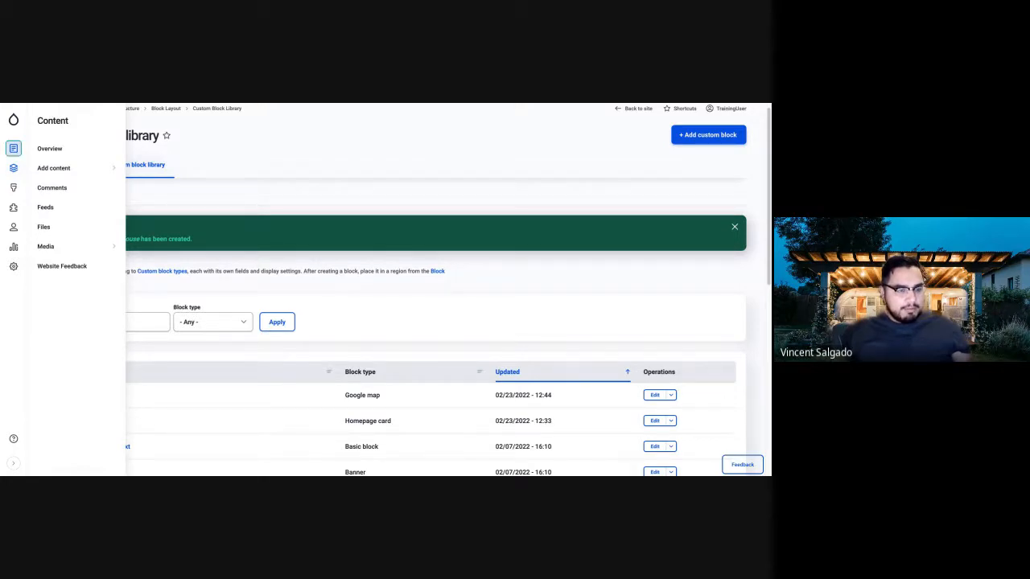
left_click(14, 149)
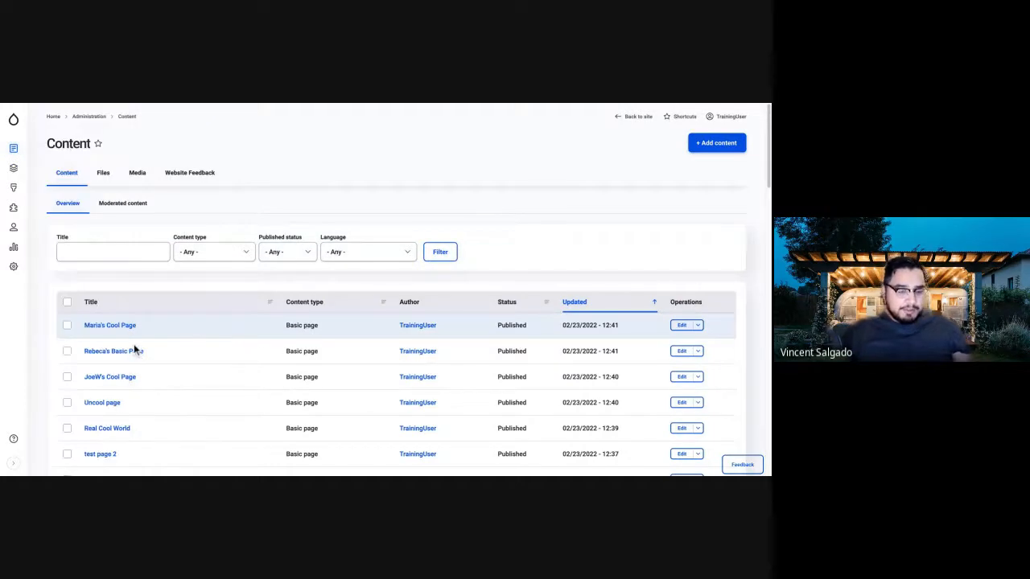
scroll(137, 386, "down", 2)
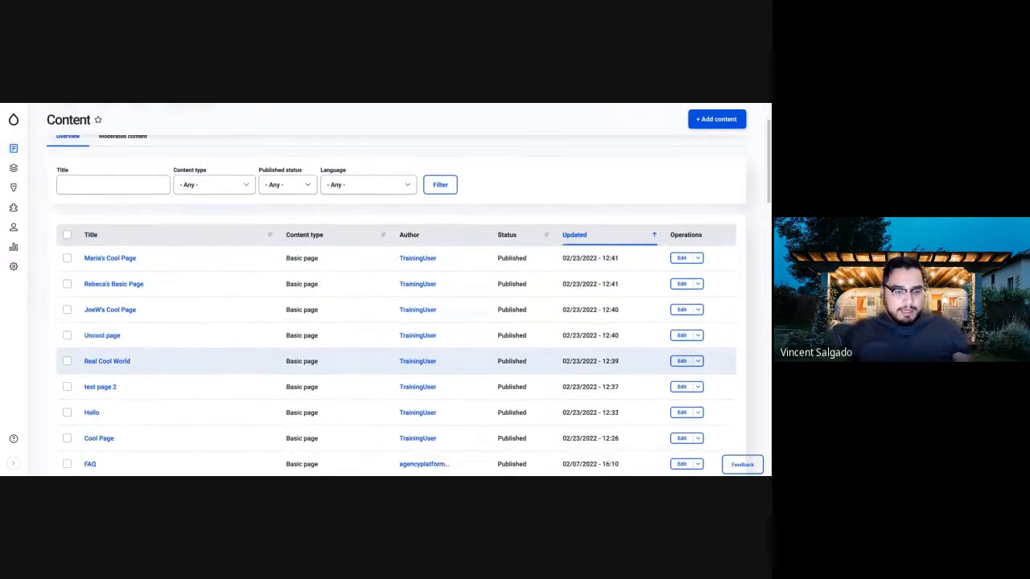
scroll(136, 402, "down", 1)
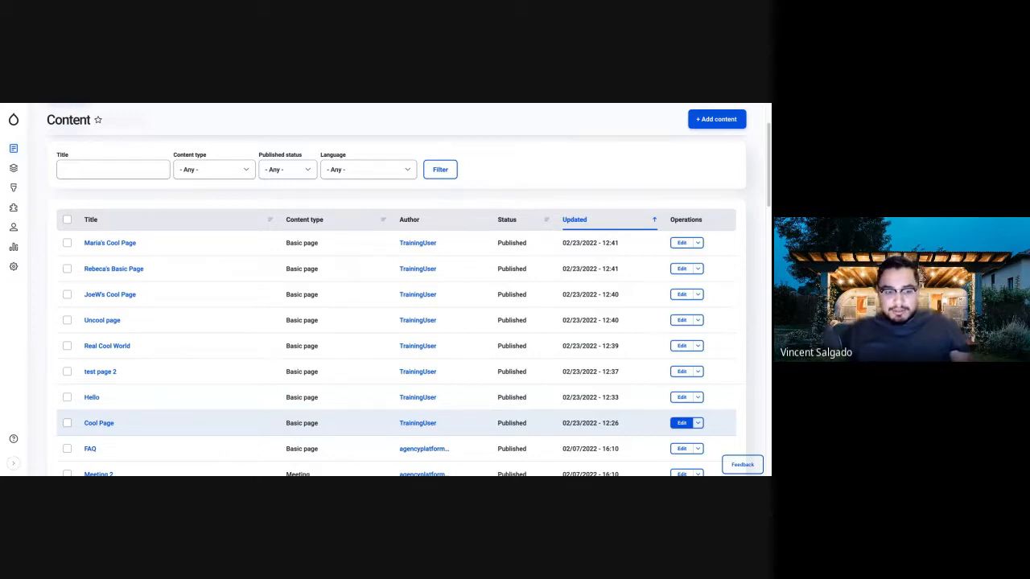
left_click(681, 423)
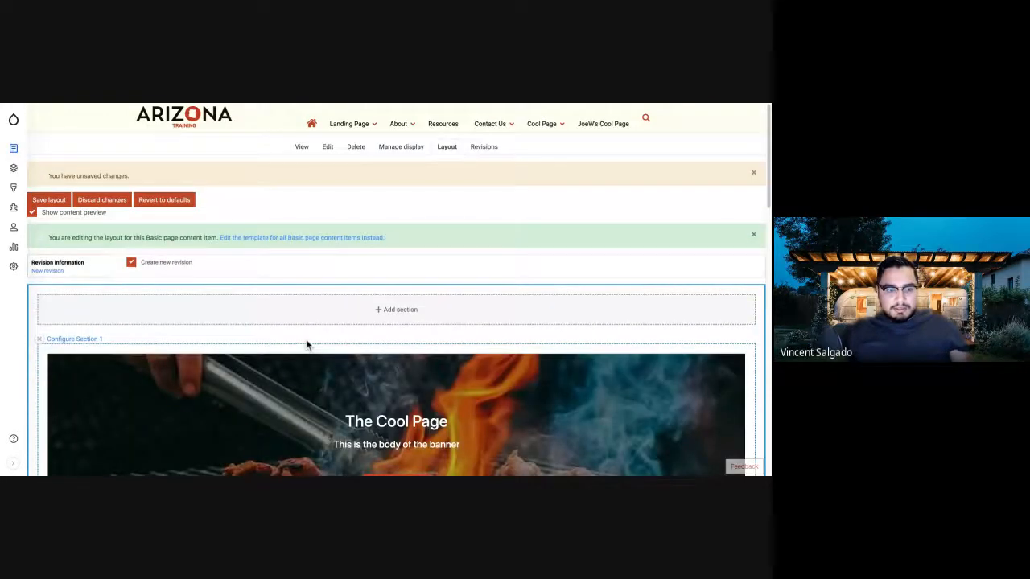
scroll(306, 339, "down", 1)
scroll(306, 344, "down", 10)
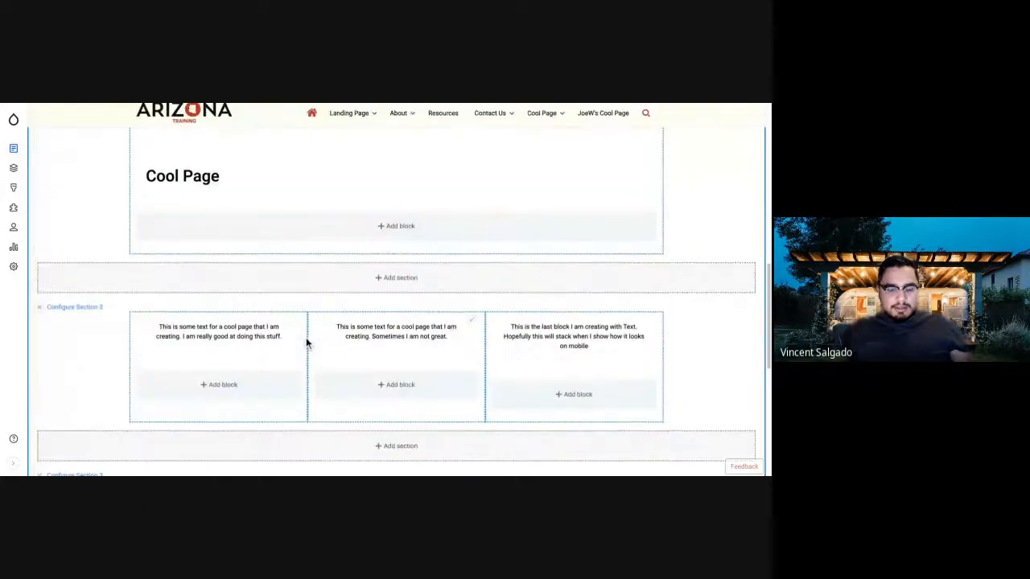
scroll(97, 273, "up", 1)
scroll(97, 274, "down", 3)
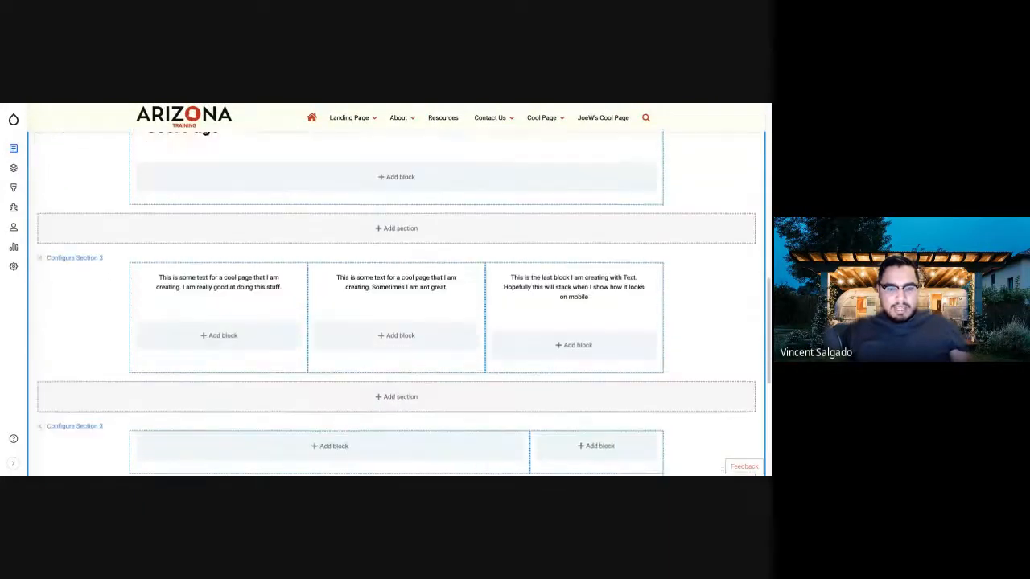
Choose the reusable house map from the custom blocks for the middle column of the three-column section
left_click(223, 275)
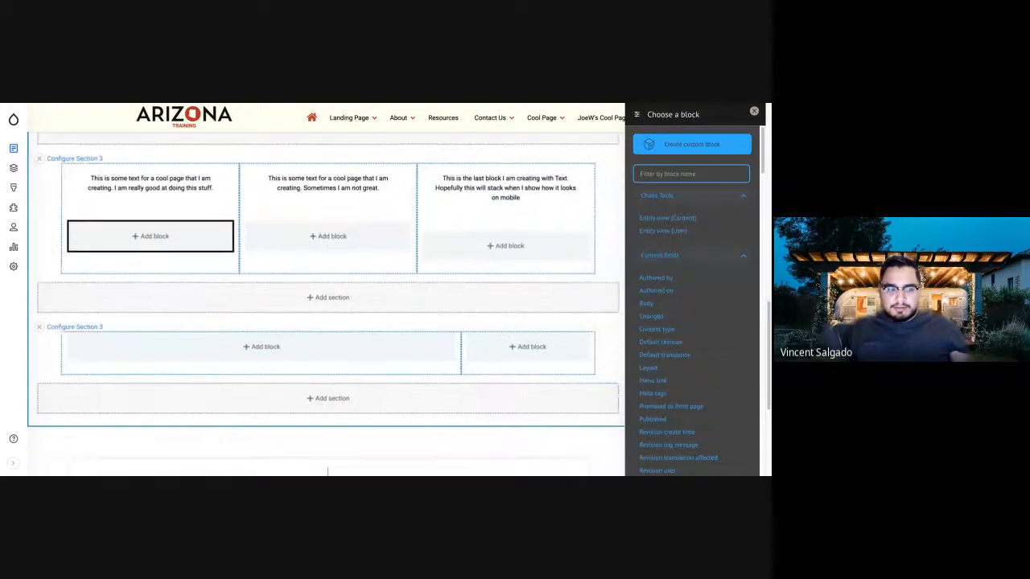
left_click(754, 111)
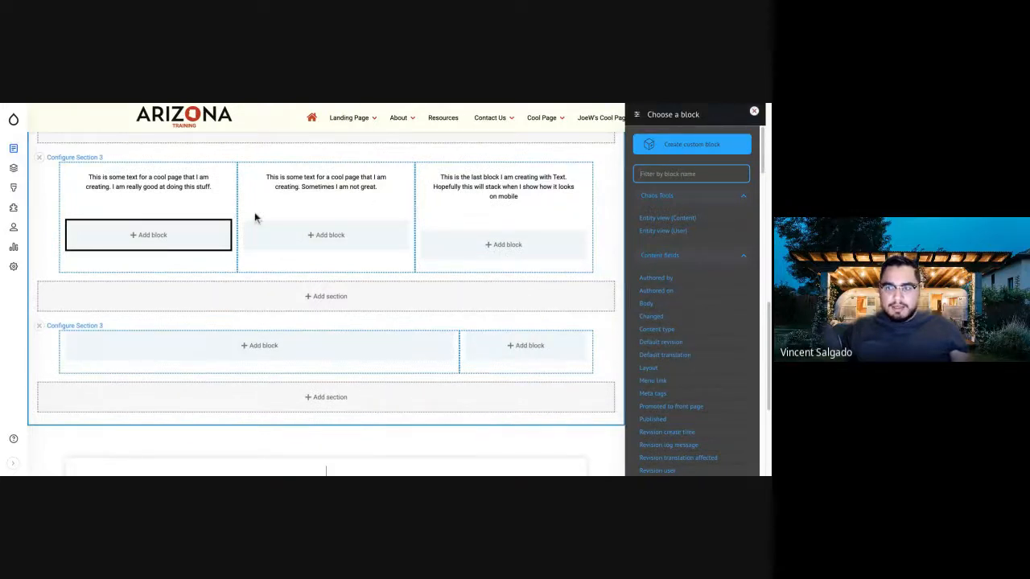
left_click(404, 272)
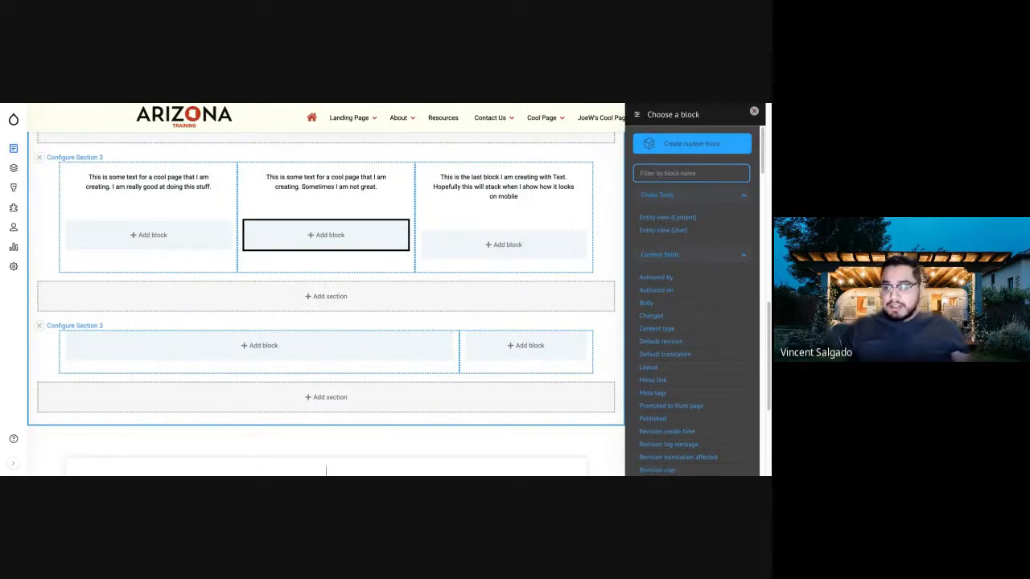
scroll(692, 301, "down", 6)
scroll(692, 301, "down", 3)
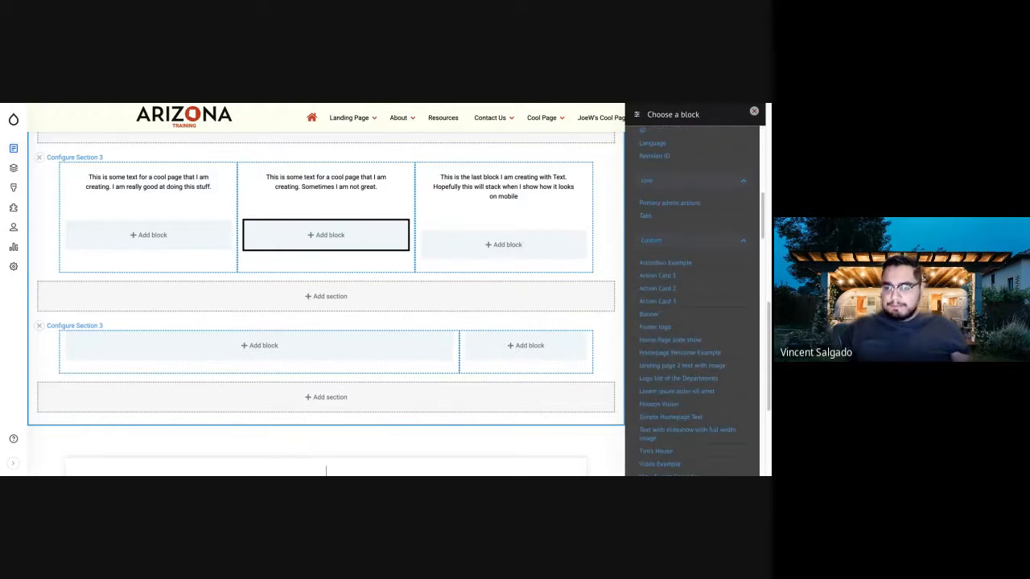
scroll(692, 301, "down", 1)
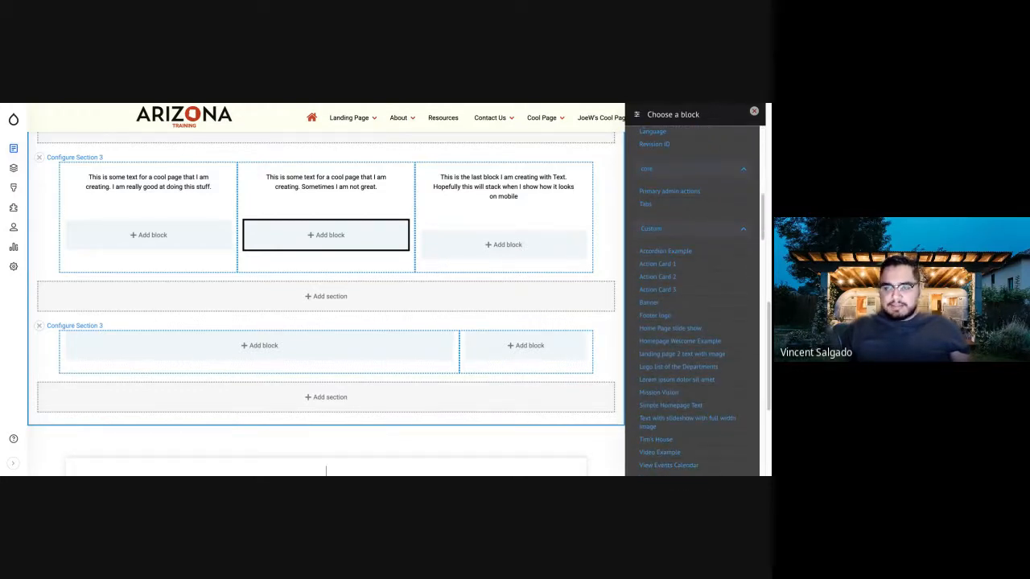
scroll(654, 315, "down", 1)
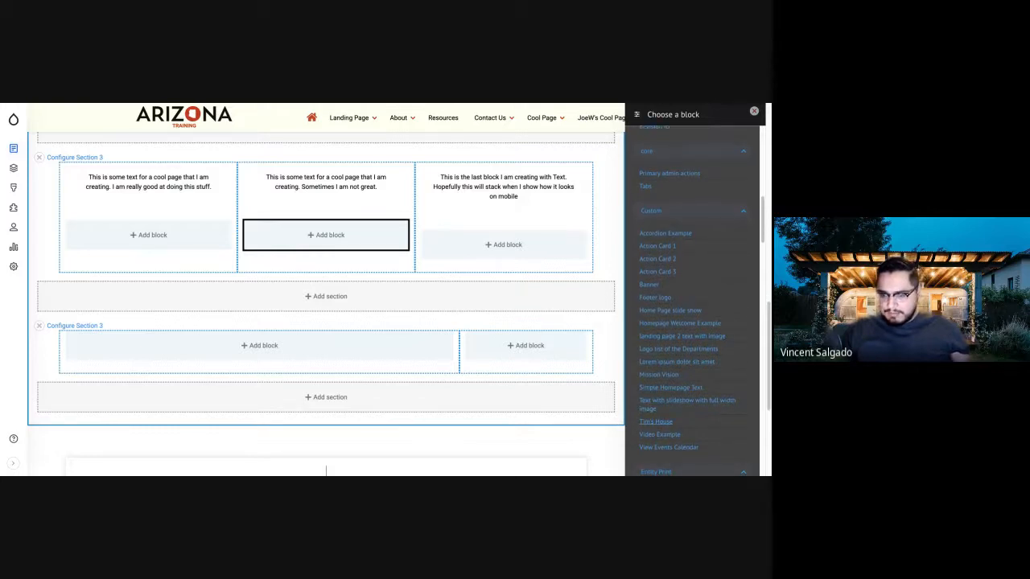
left_click(655, 421)
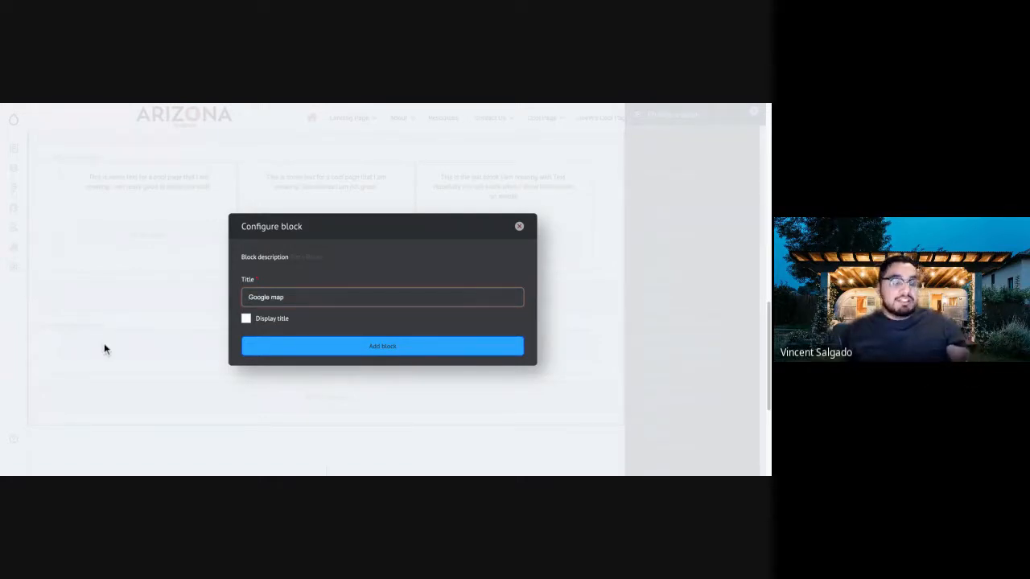
Add the map block with the title "Google map" and leave its title hidden
key("Tab")
key("space")
key("space")
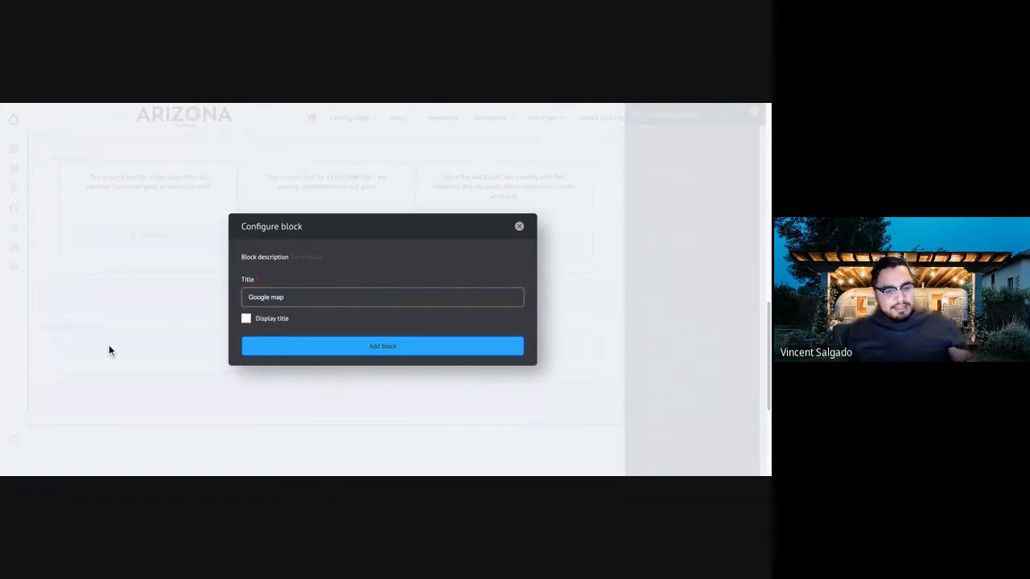
left_click(382, 346)
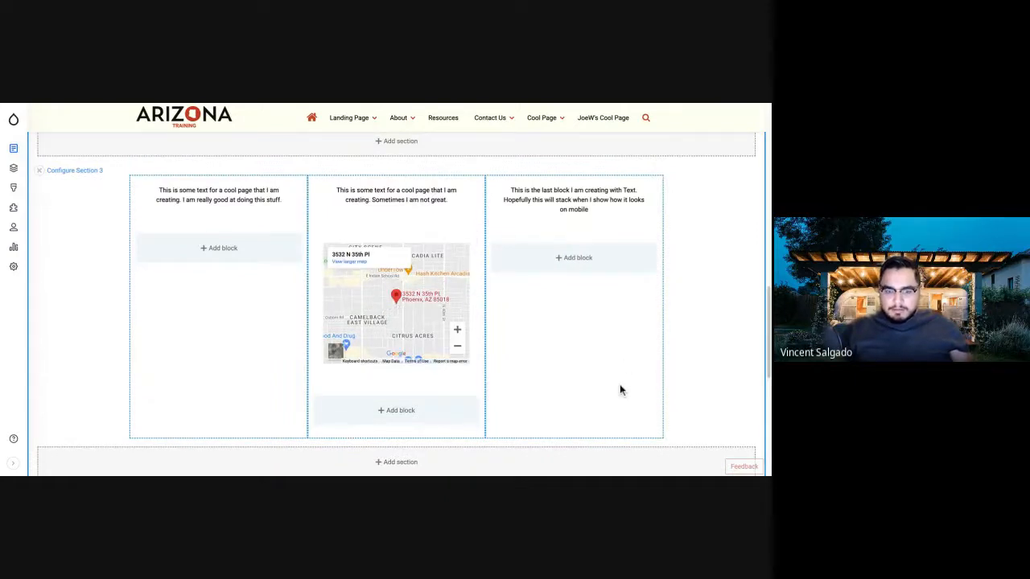
Look over the Cool Page's sections around the new map block and save the layout
scroll(149, 370, "down", 4)
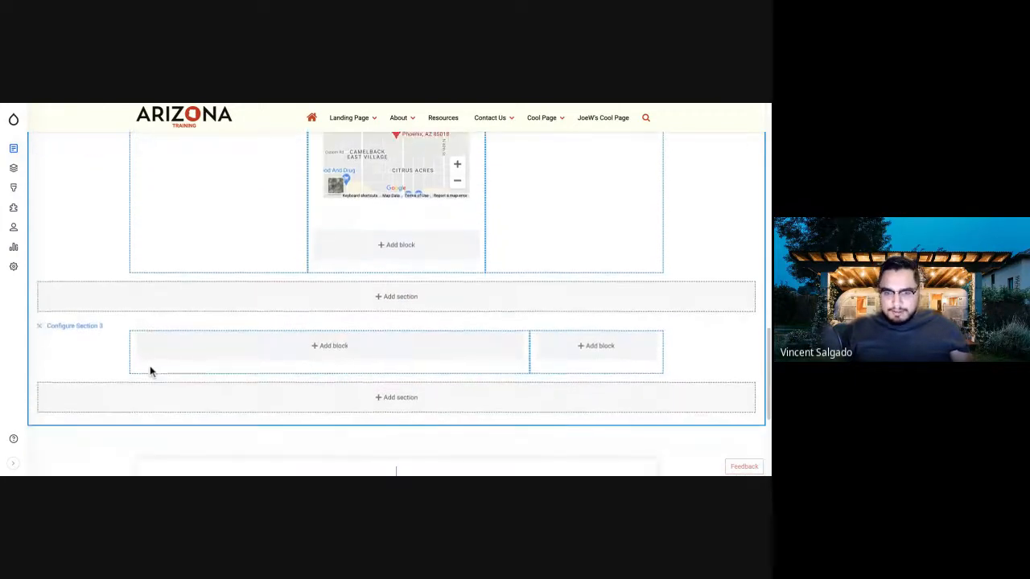
scroll(150, 367, "up", 7)
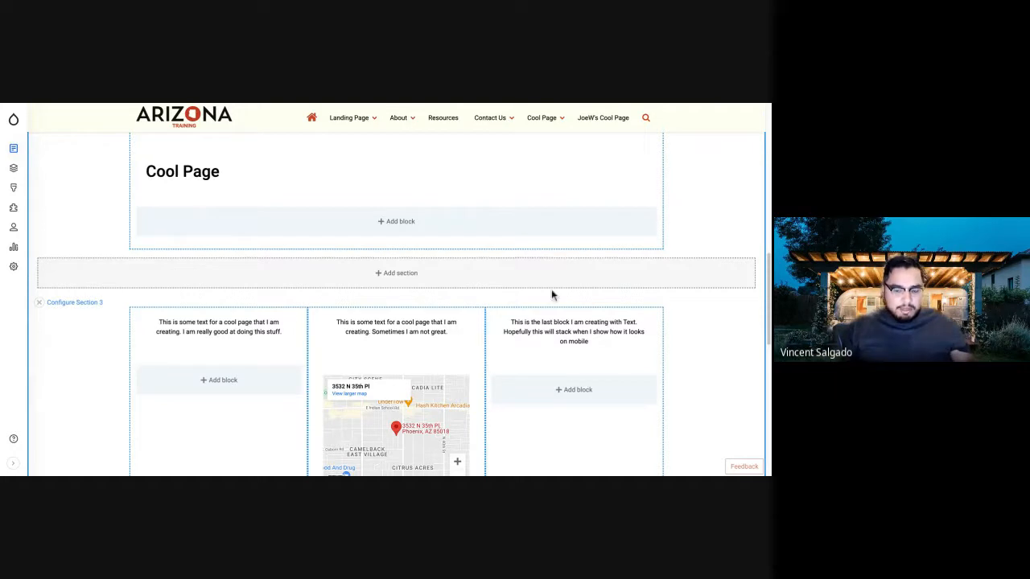
scroll(551, 355, "down", 4)
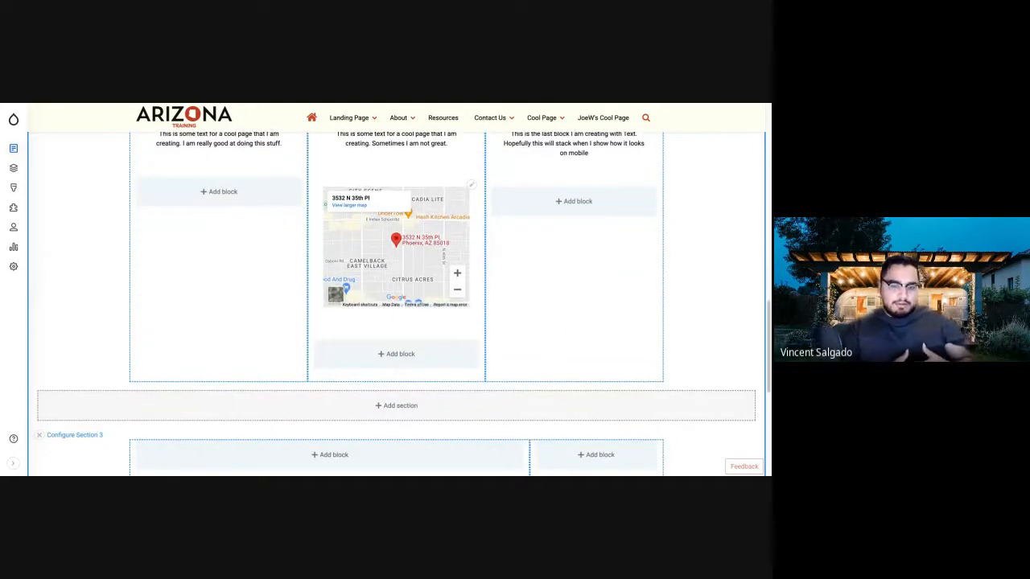
scroll(403, 302, "down", 1)
scroll(402, 302, "up", 5)
scroll(402, 303, "down", 11)
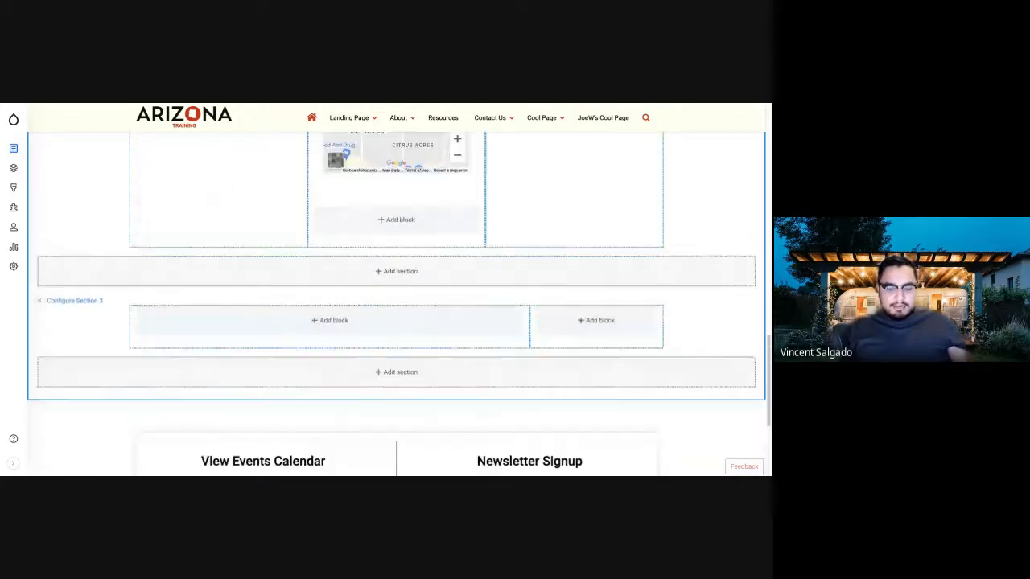
scroll(402, 302, "up", 20)
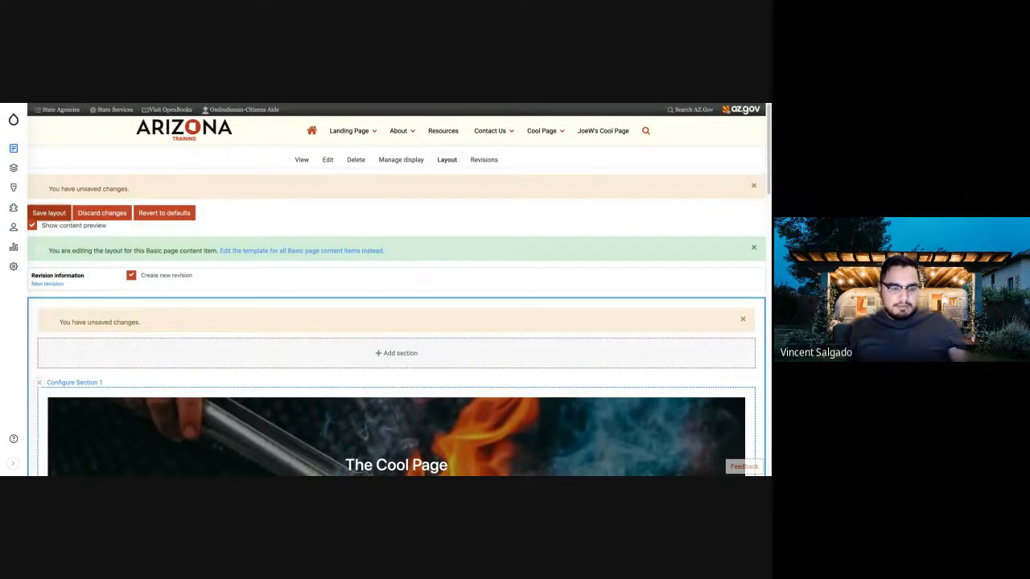
left_click(48, 213)
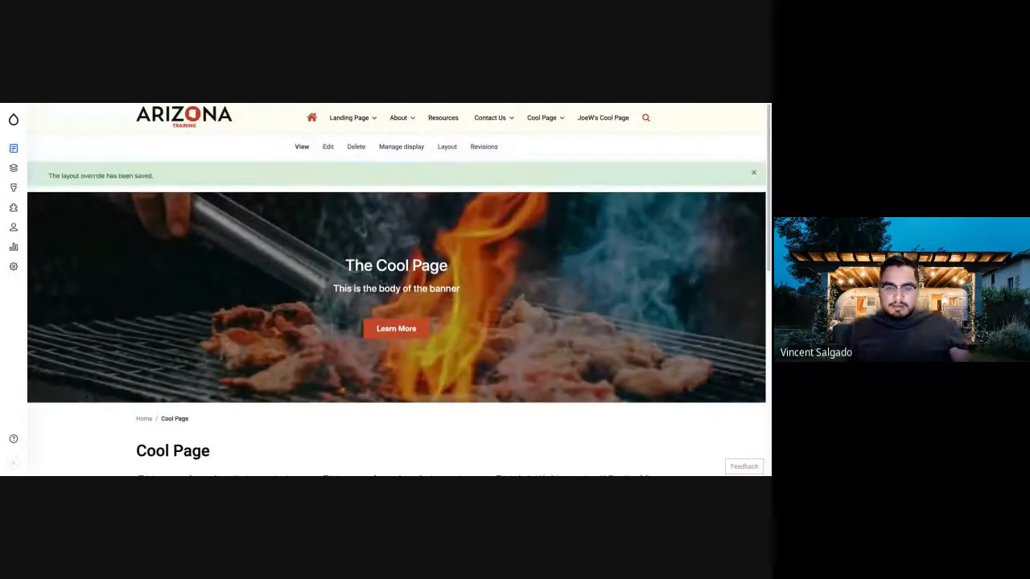
Open the Real Cool World page's layout editor and go to its three-column text section
mouse_move(545, 131)
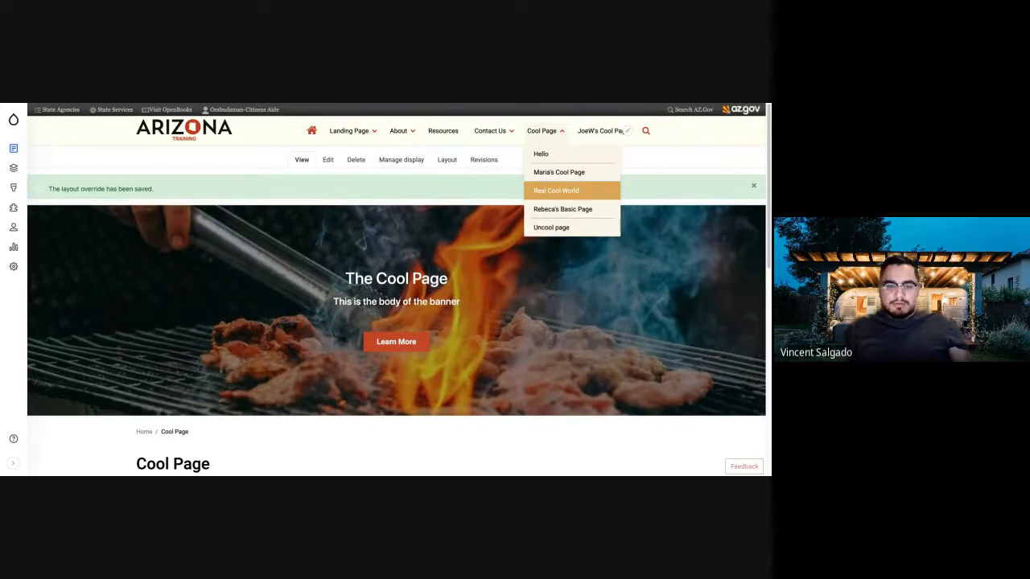
left_click(556, 191)
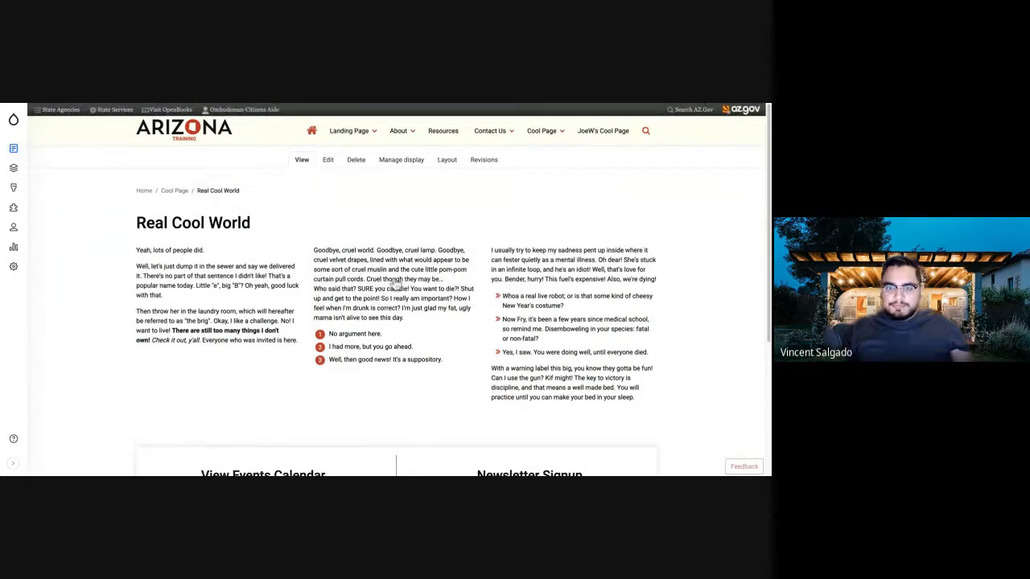
scroll(405, 307, "down", 10)
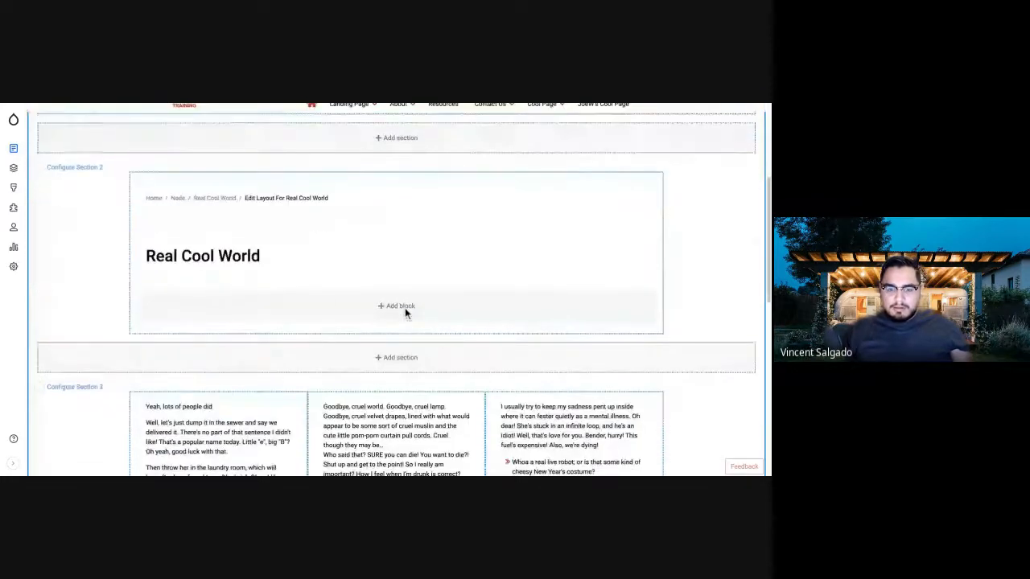
scroll(404, 310, "down", 5)
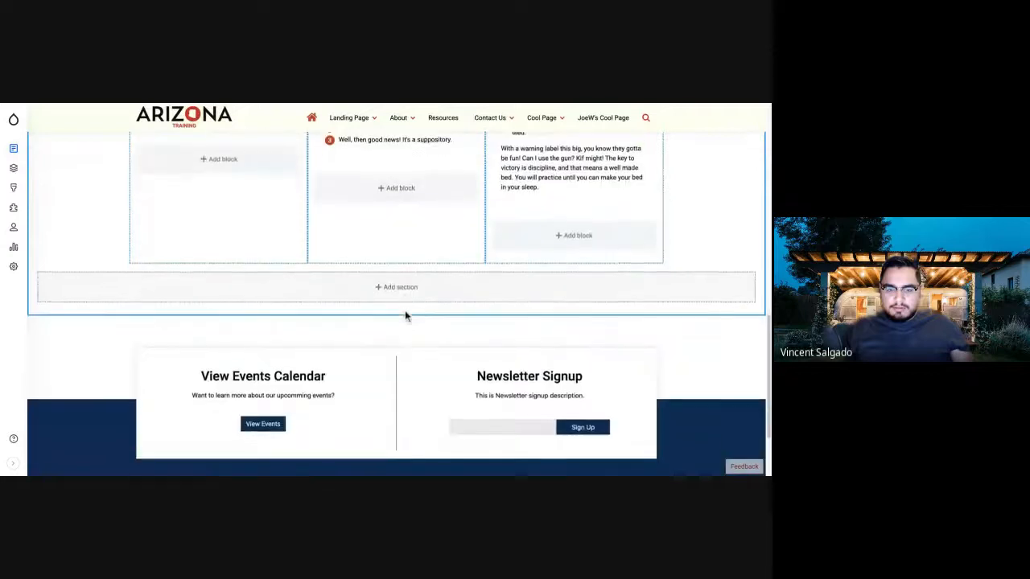
scroll(405, 315, "up", 2)
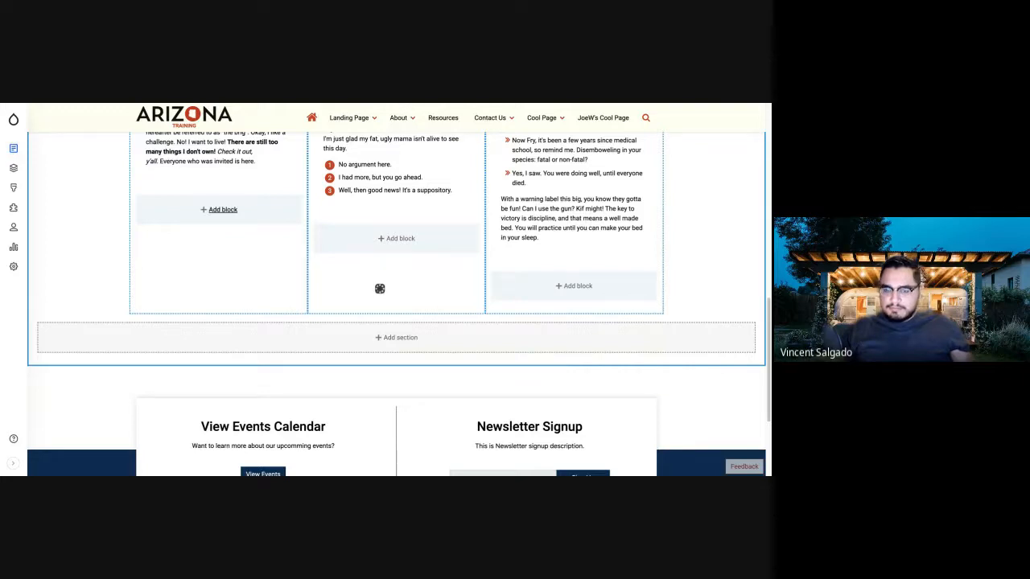
Add the reusable house map block below the text in the first column of the Real Cool World page
left_click(218, 209)
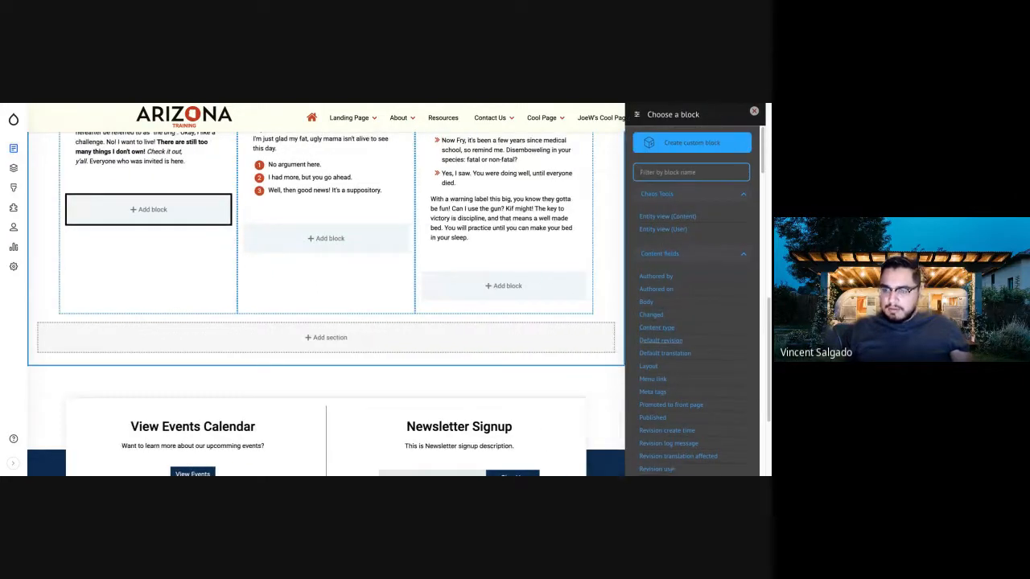
scroll(696, 302, "down", 4)
scroll(692, 305, "down", 9)
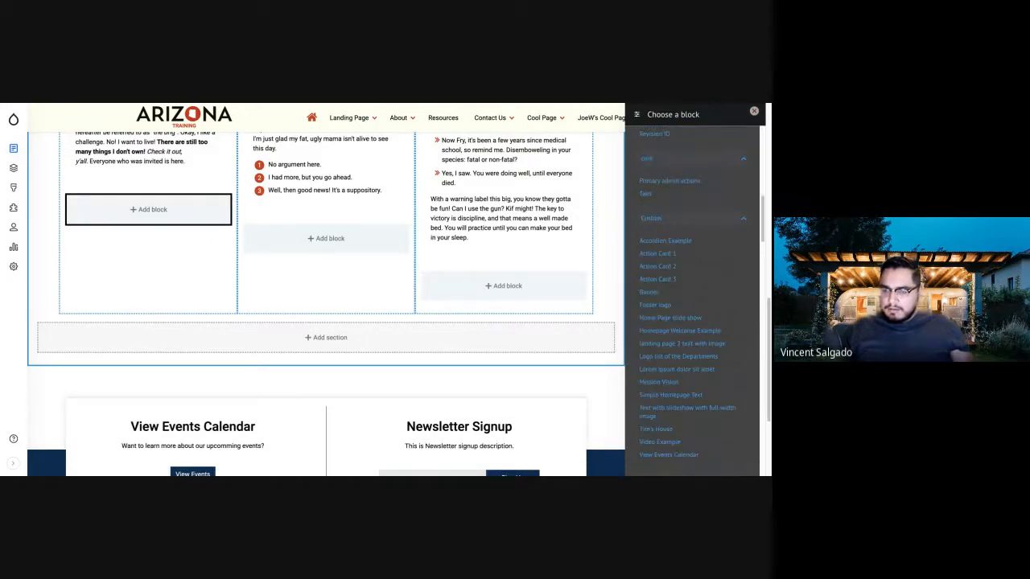
scroll(659, 378, "down", 1)
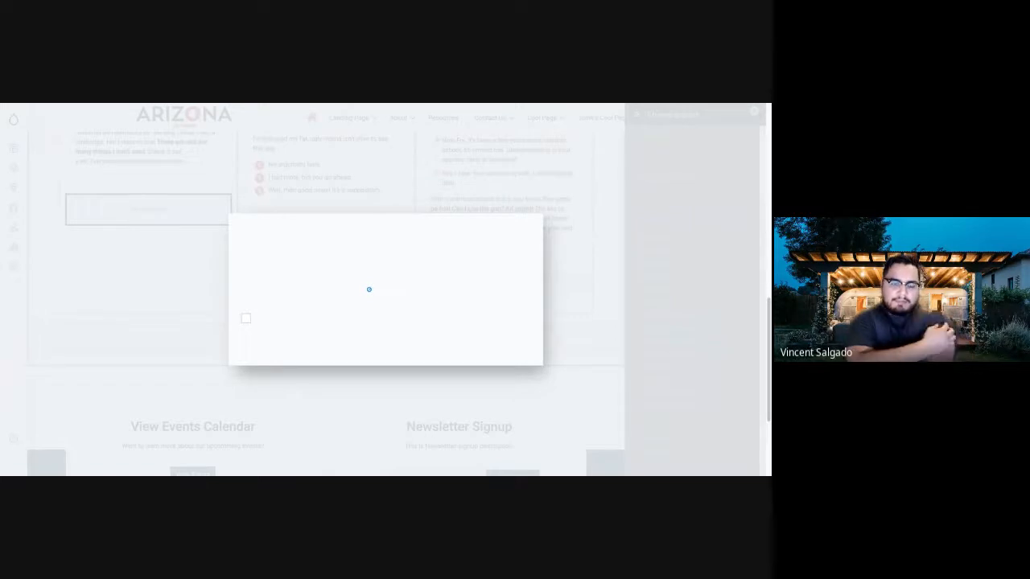
scroll(457, 393, "up", 3)
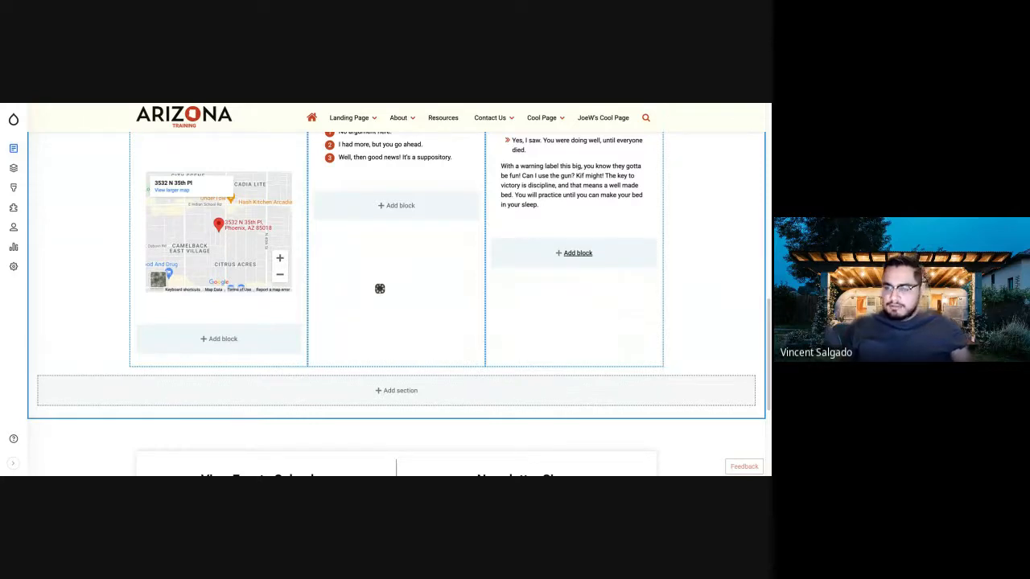
Add the reusable house map block below the third column's text, titled "Google map" with its title hidden
left_click(578, 253)
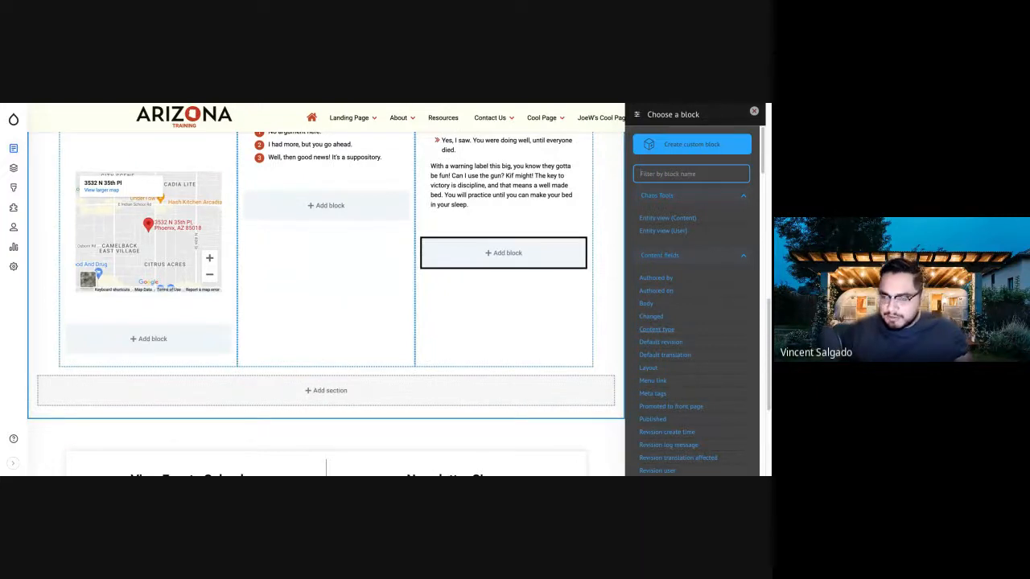
scroll(692, 306, "down", 5)
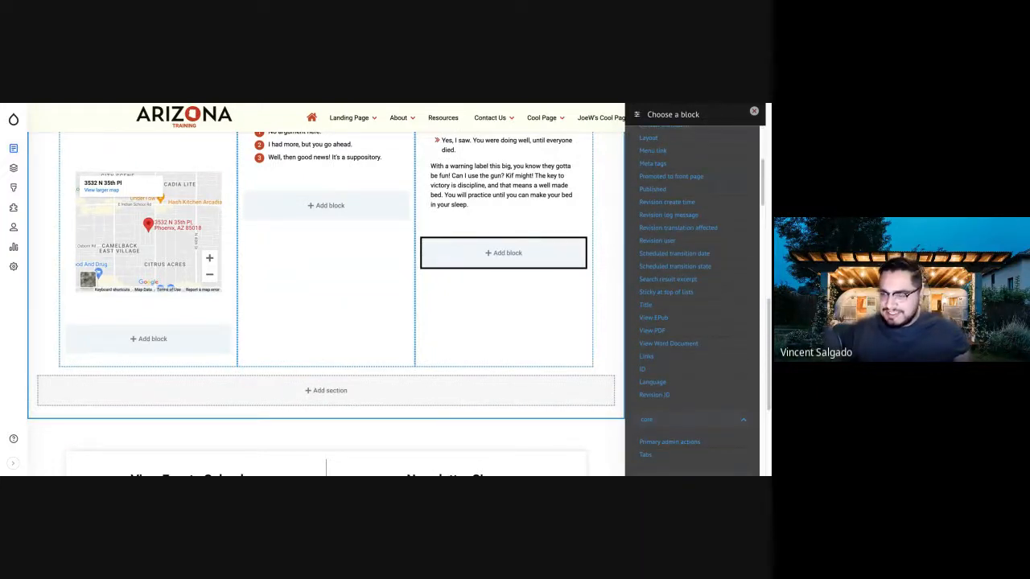
scroll(692, 322, "down", 8)
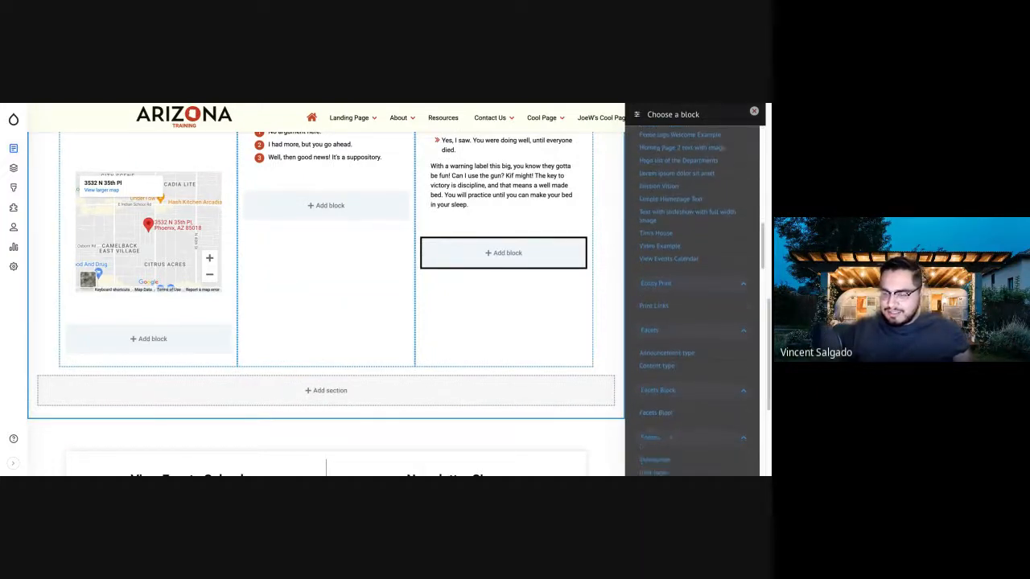
scroll(692, 306, "down", 1)
scroll(691, 322, "up", 8)
scroll(660, 338, "up", 2)
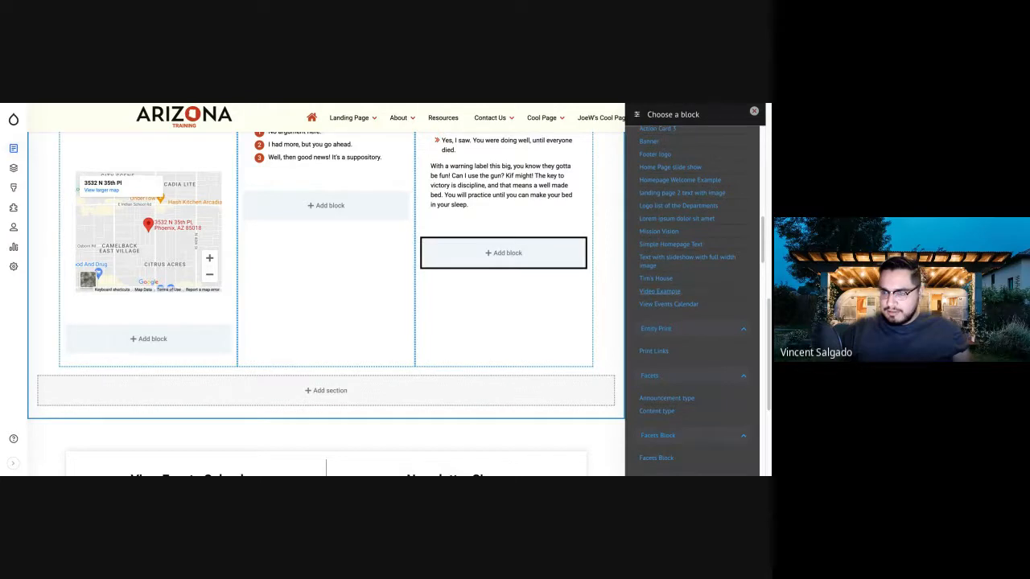
left_click(656, 279)
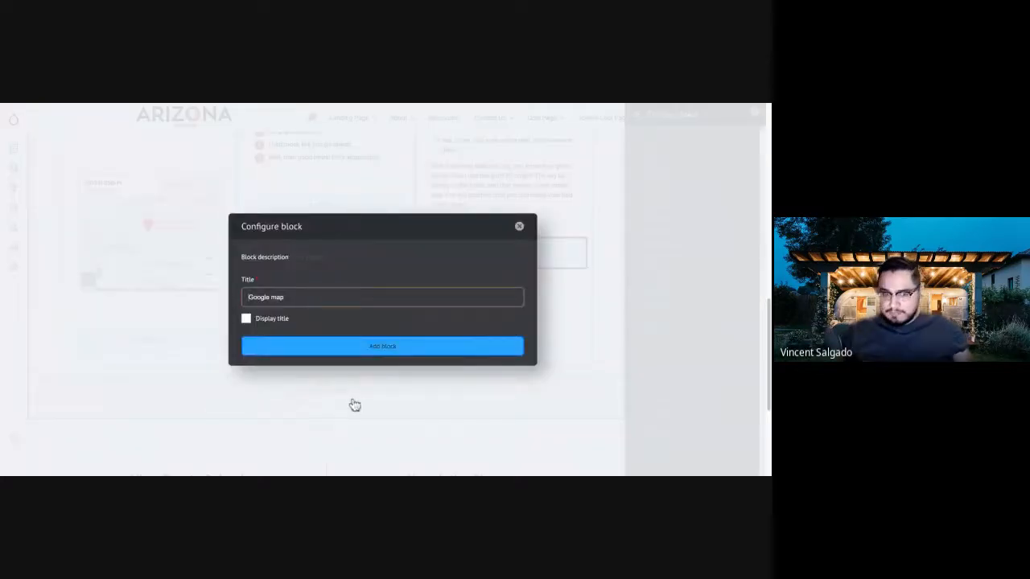
left_click(366, 346)
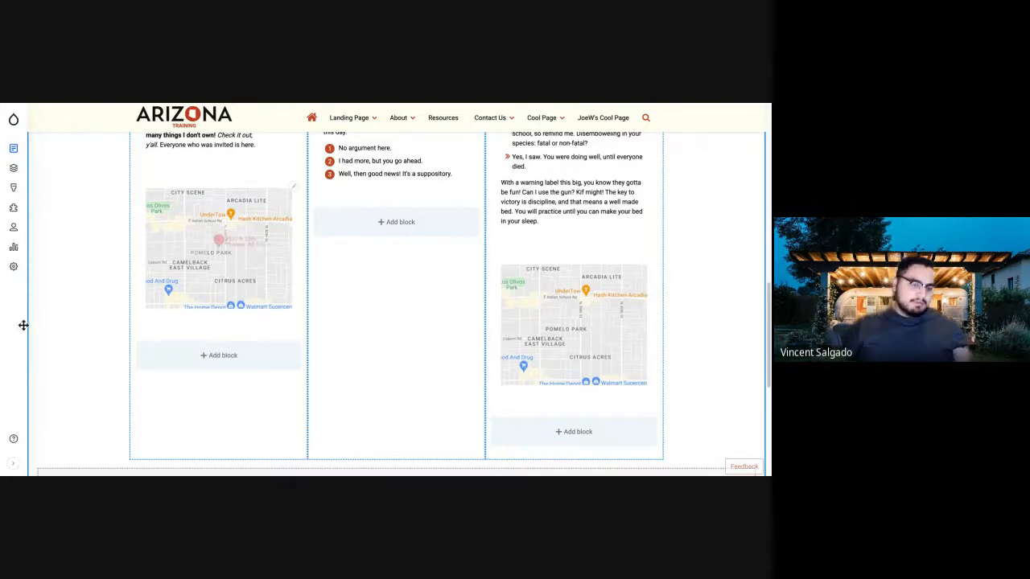
Save the Real Cool World page's layout with the maps in its first and third columns
scroll(23, 325, "down", 2)
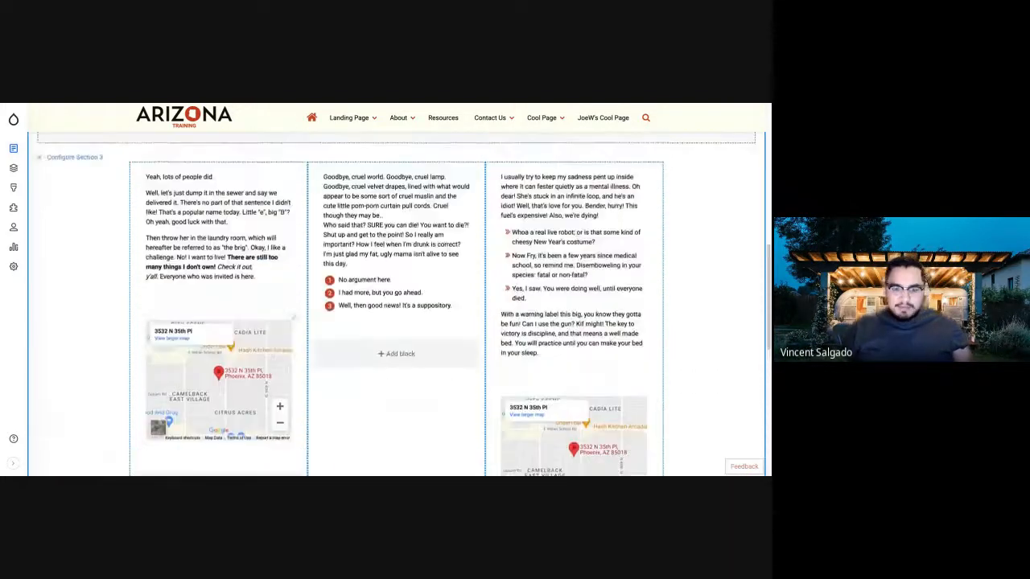
scroll(396, 304, "up", 7)
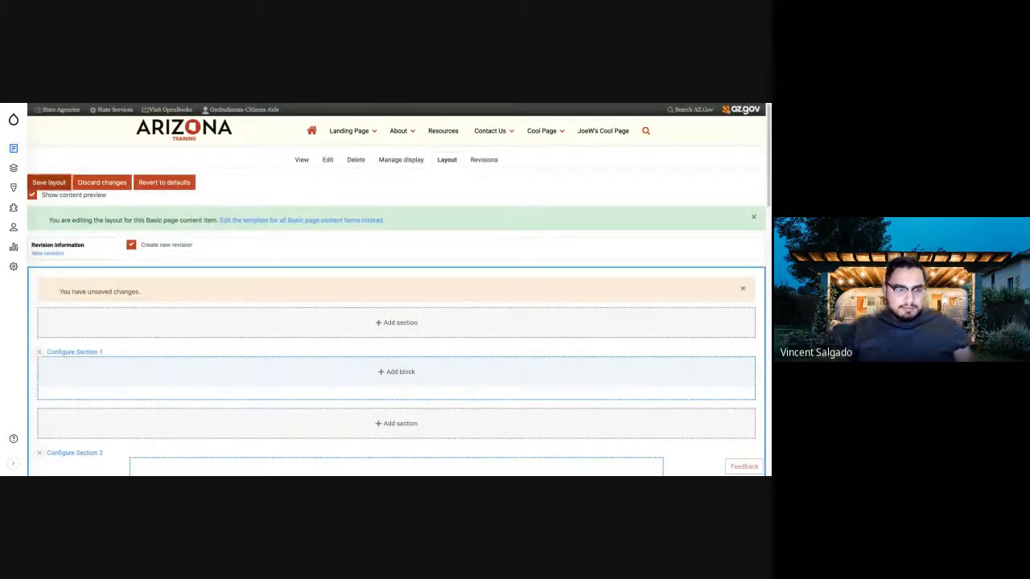
left_click(49, 182)
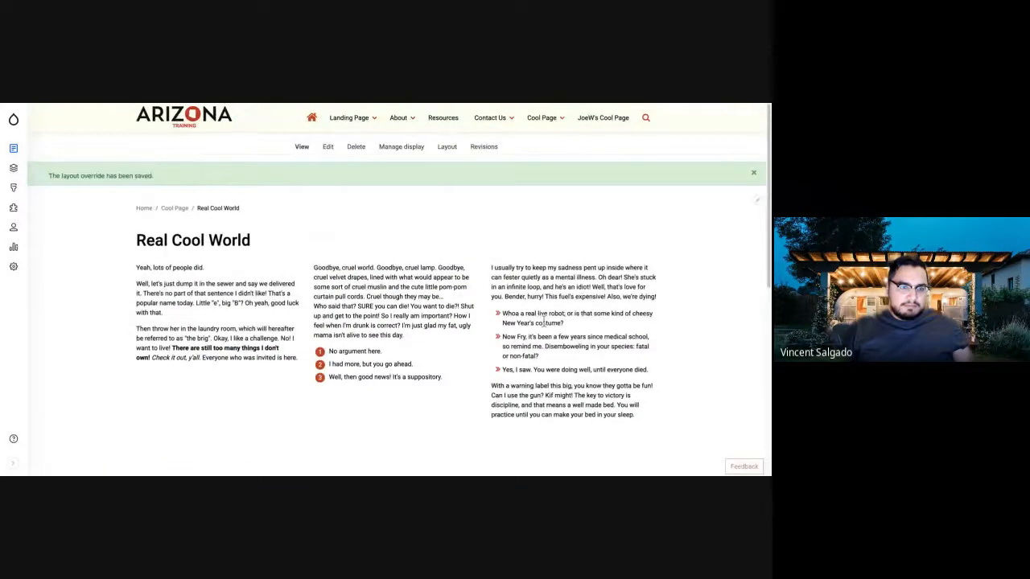
Check both maps on the saved Real Cool World page and switch to the "Task 2: Create Reusable Block" slide
scroll(544, 320, "down", 1)
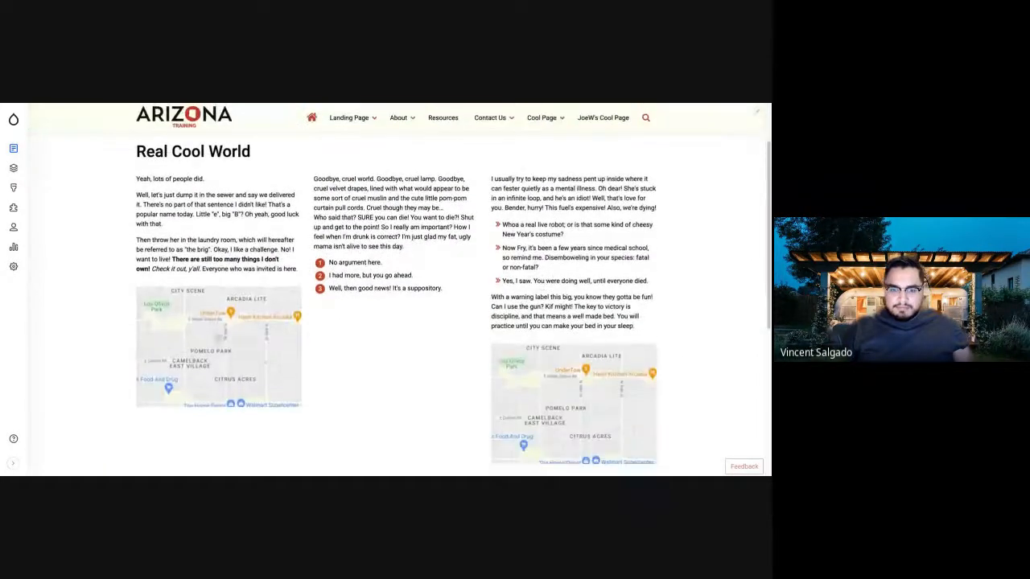
scroll(453, 285, "down", 1)
scroll(395, 303, "down", 1)
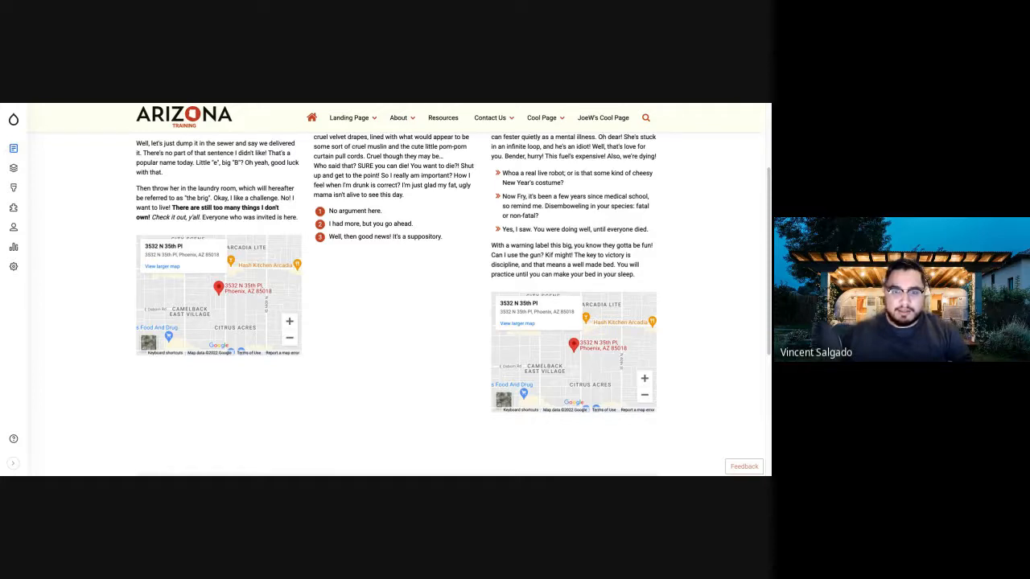
key("alt+Tab")
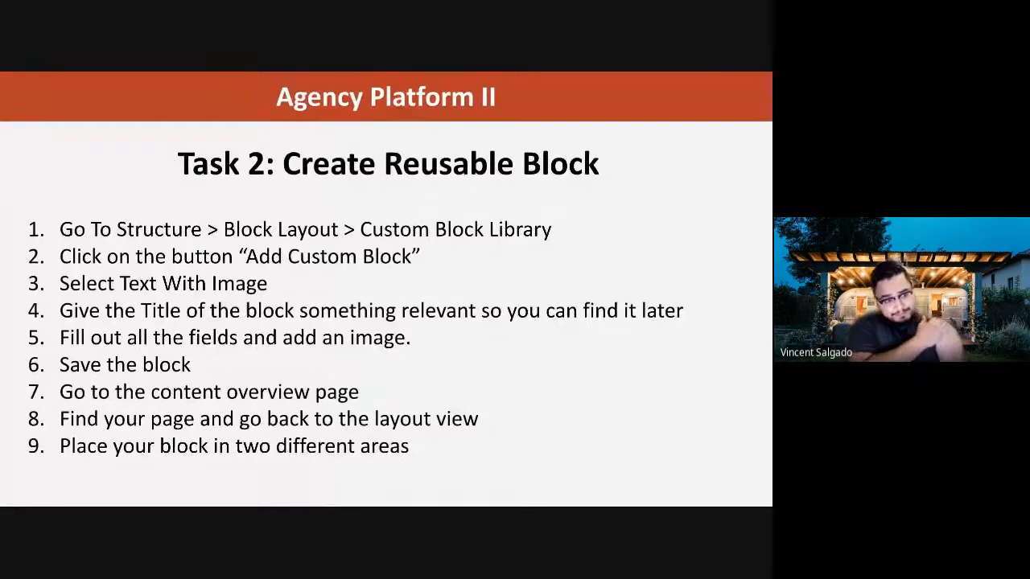
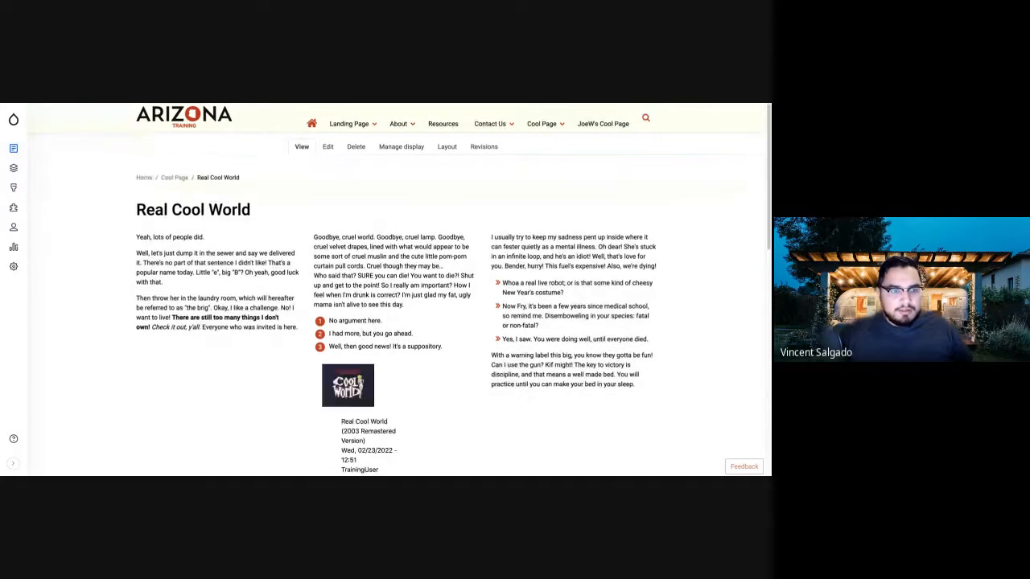
Look over the maps and the Cool World image and video blocks placed on the Real Cool World page
scroll(398, 290, "down", 5)
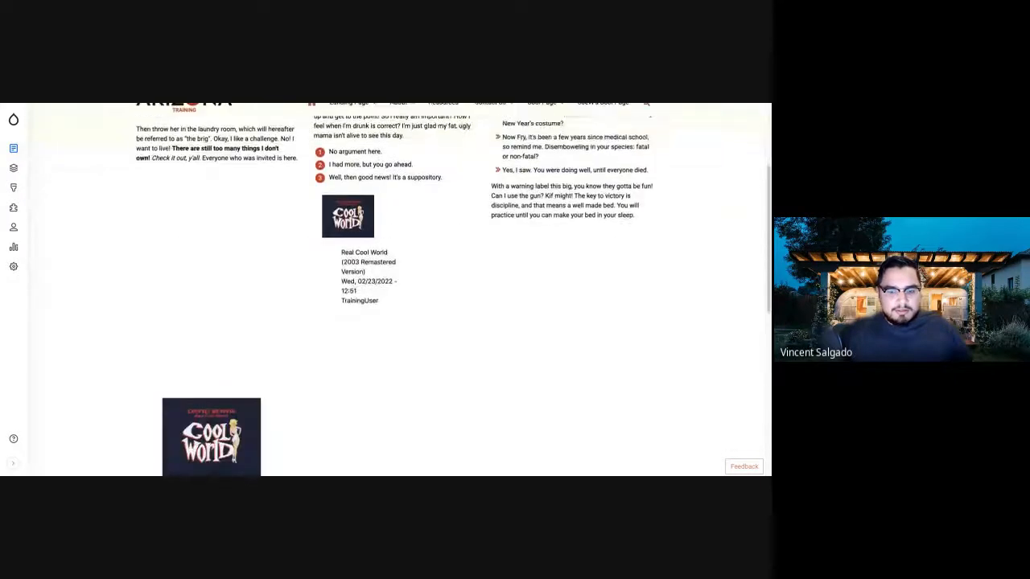
scroll(398, 302, "down", 2)
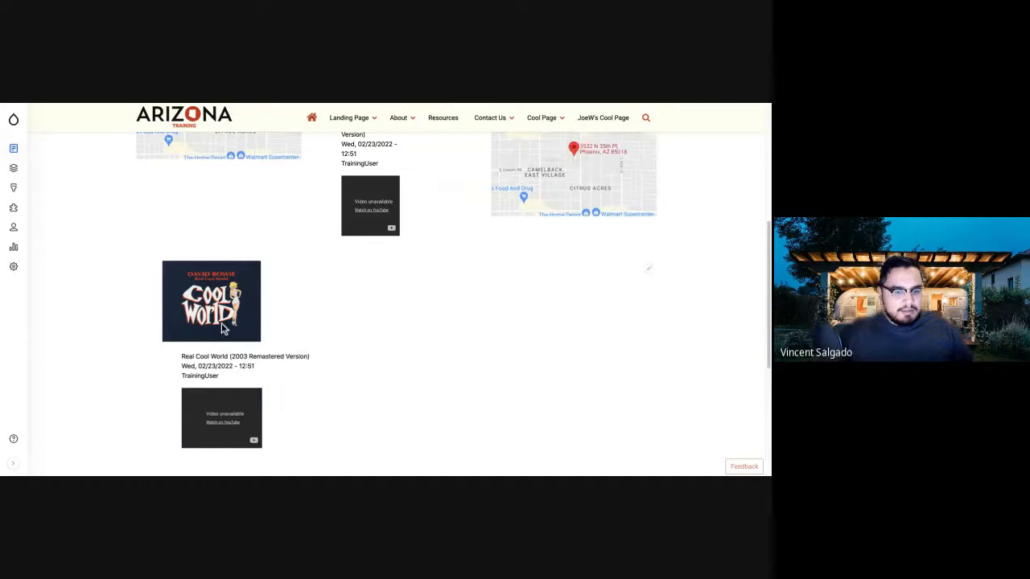
scroll(221, 323, "up", 2)
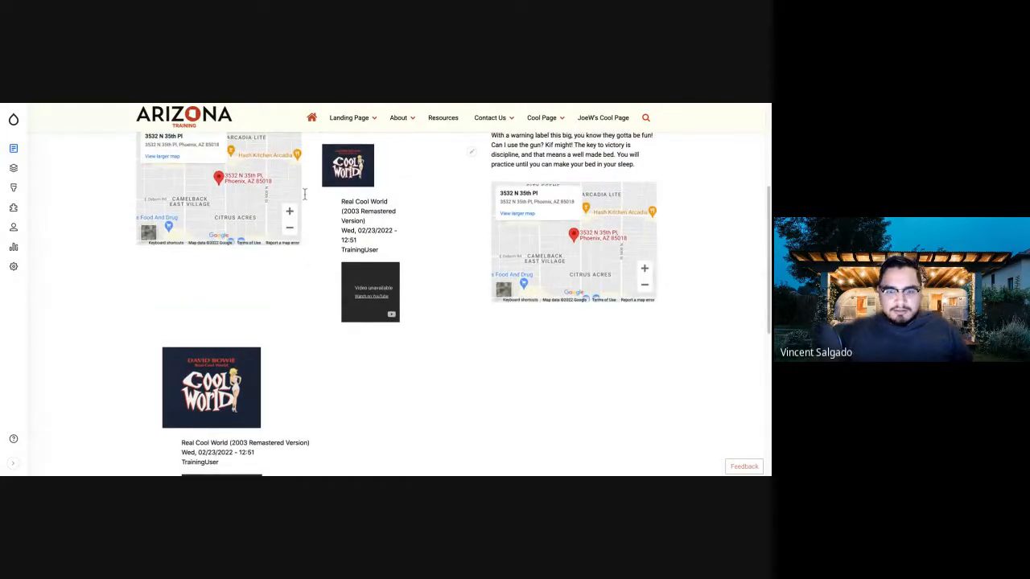
scroll(305, 176, "up", 3)
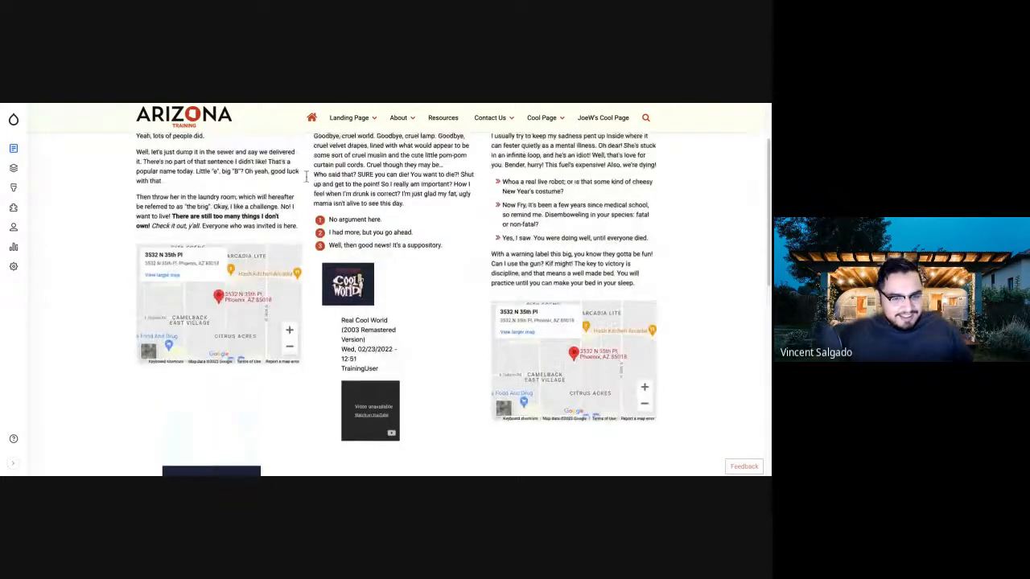
scroll(306, 176, "down", 8)
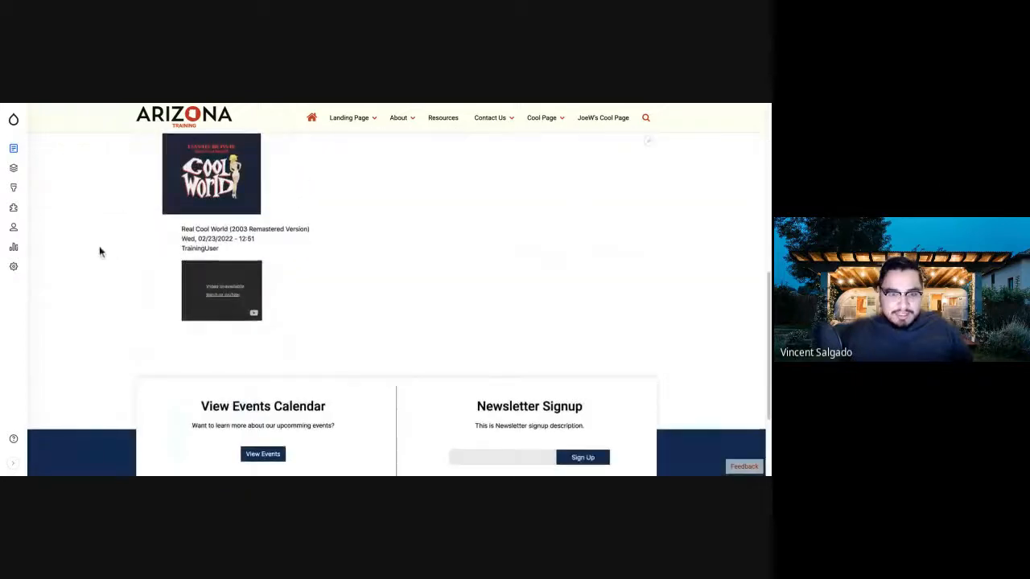
scroll(101, 244, "up", 10)
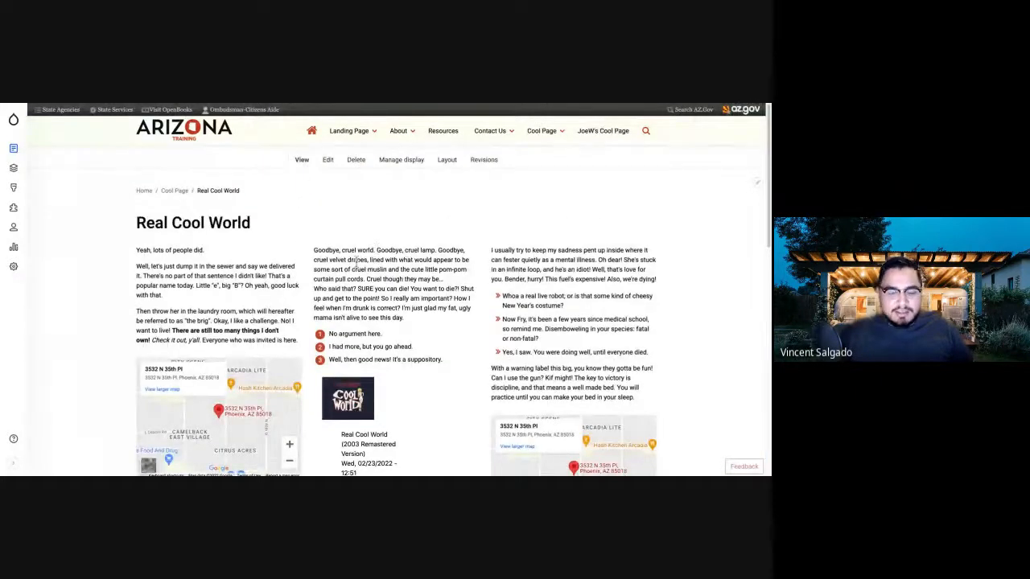
Open the Cool Page and examine its map and the cat image block beneath it
mouse_move(544, 131)
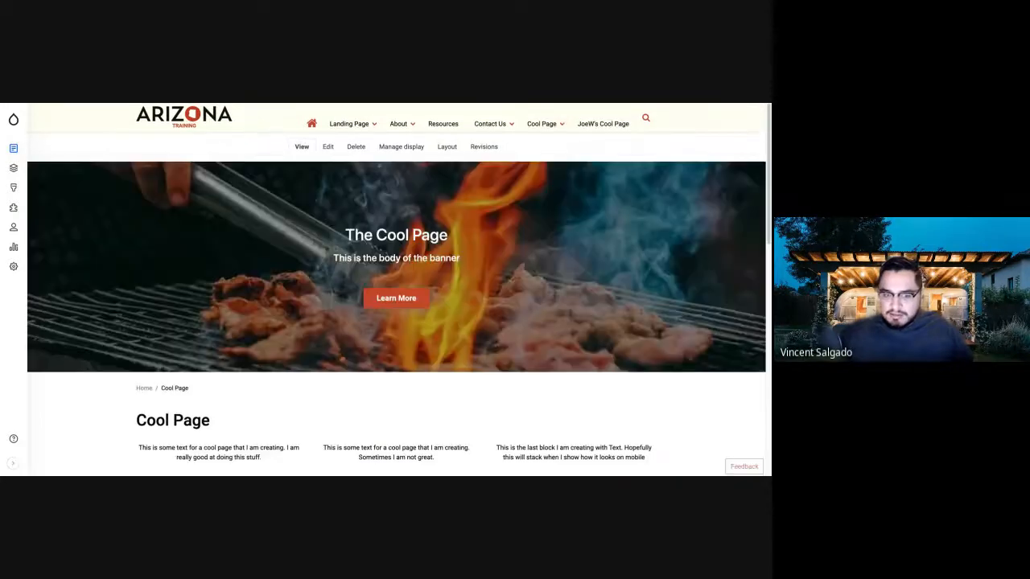
scroll(399, 290, "down", 3)
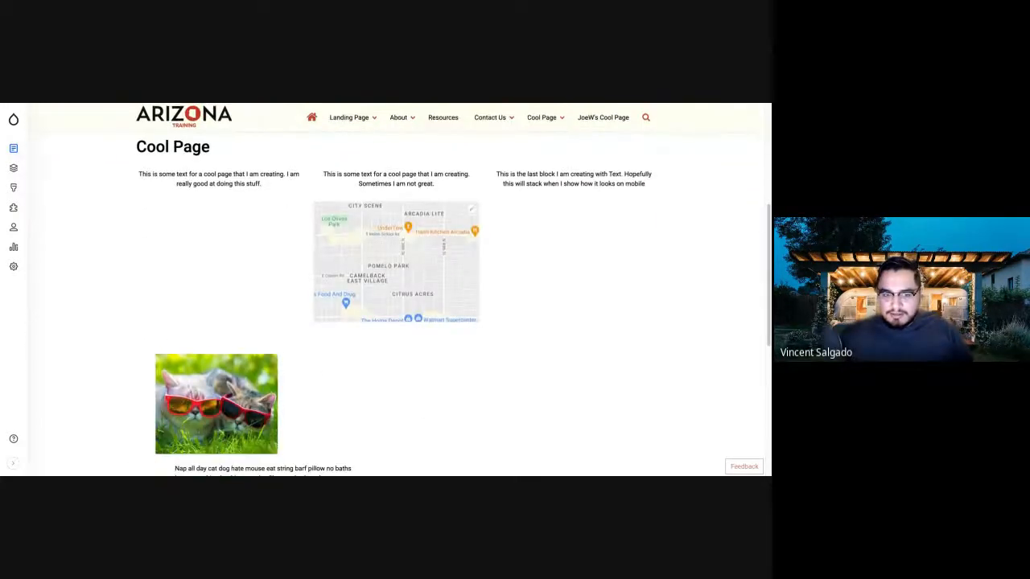
scroll(396, 289, "down", 3)
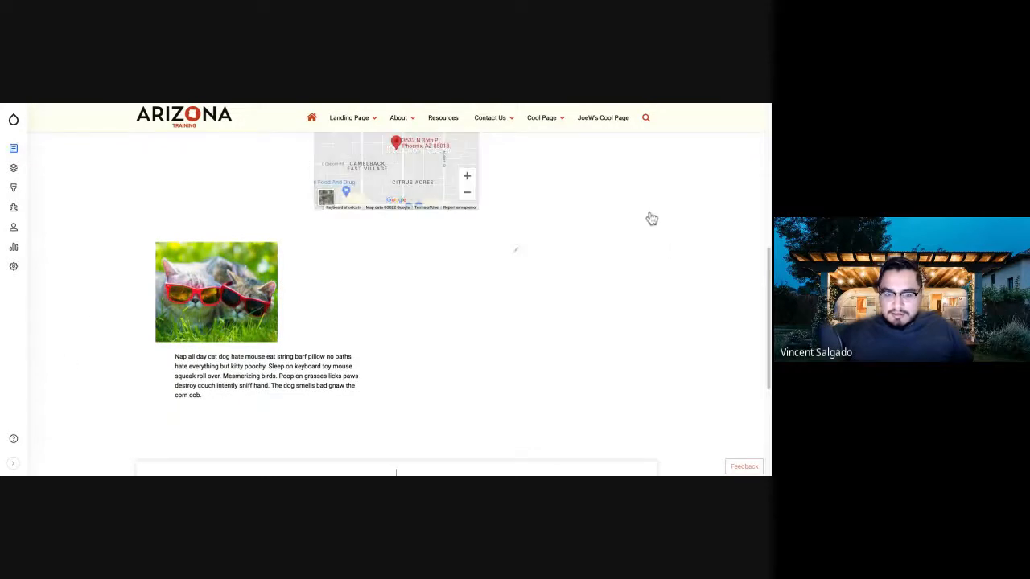
left_click(516, 249)
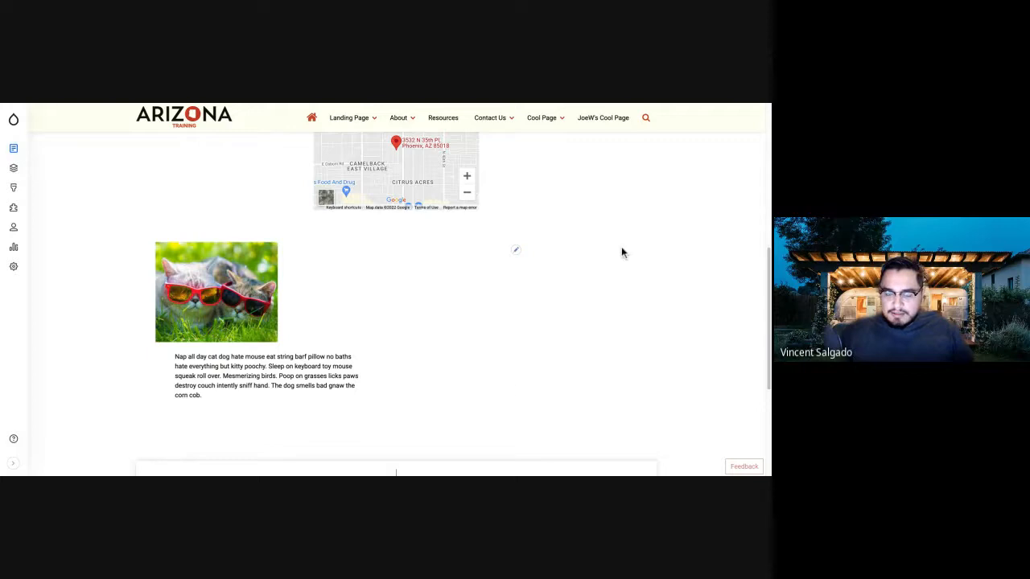
Open the Cool Page's layout editor and go to the section holding the page title
scroll(622, 251, "up", 10)
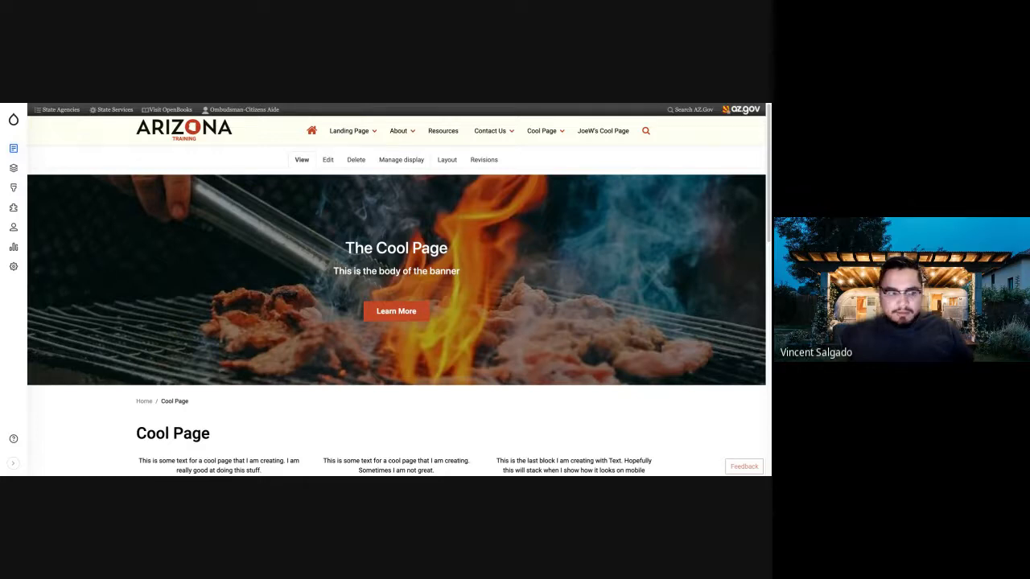
left_click(446, 160)
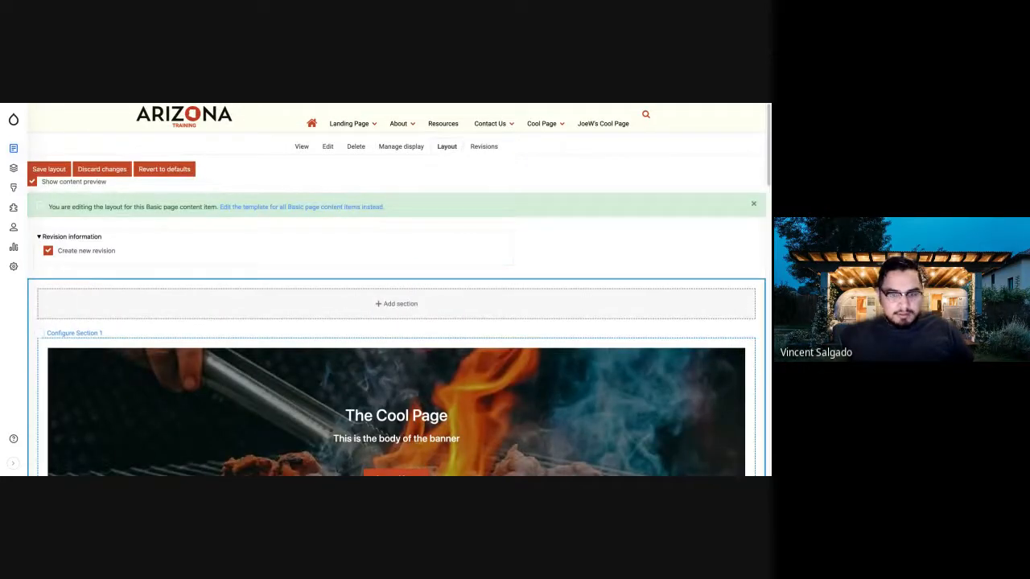
scroll(529, 423, "down", 5)
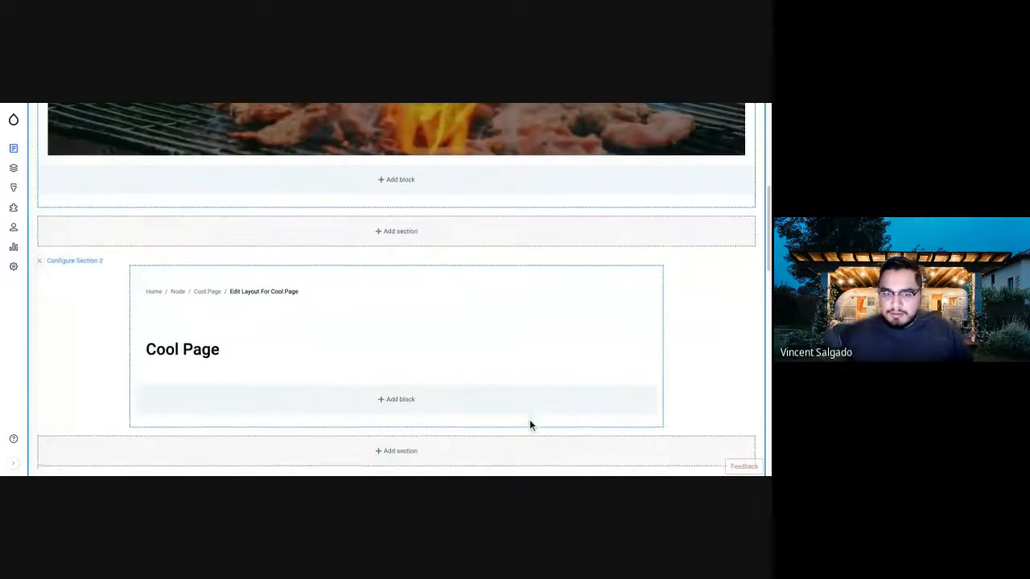
scroll(529, 425, "down", 2)
Add a reusable text-with-image block below the Cool Page title, titled "Text with image" with its title hidden
left_click(400, 325)
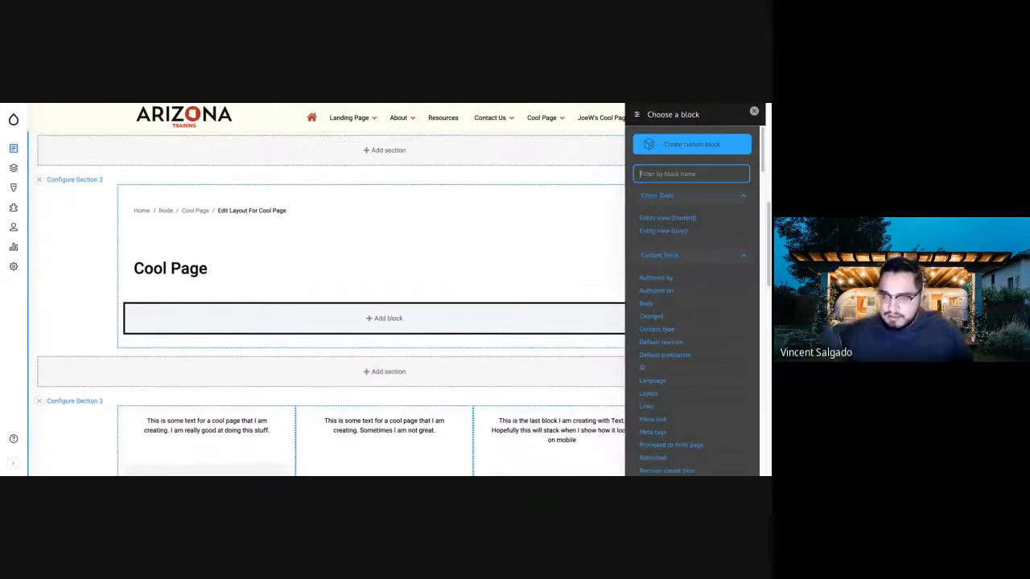
scroll(694, 301, "down", 5)
scroll(693, 302, "down", 4)
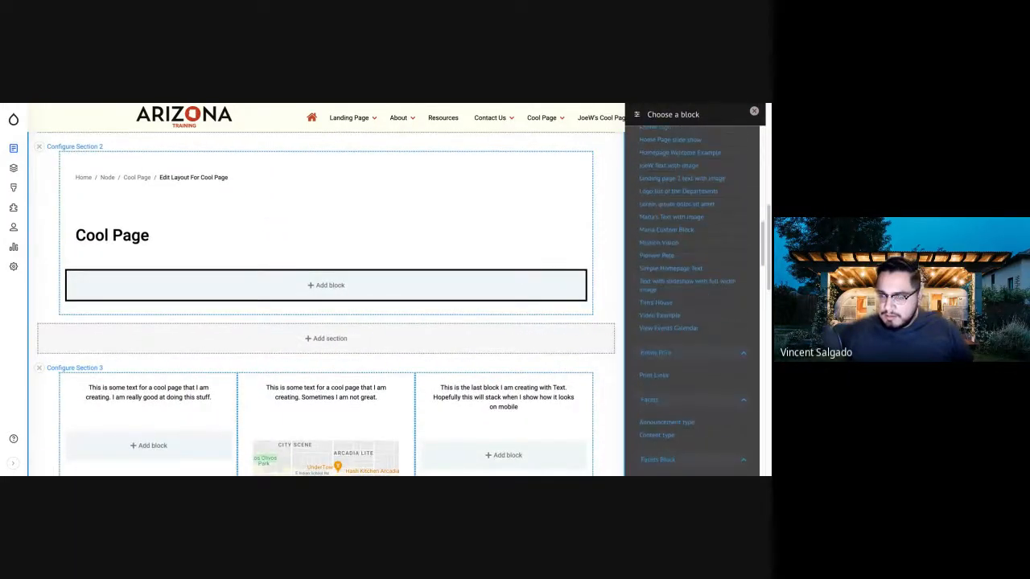
scroll(668, 351, "up", 2)
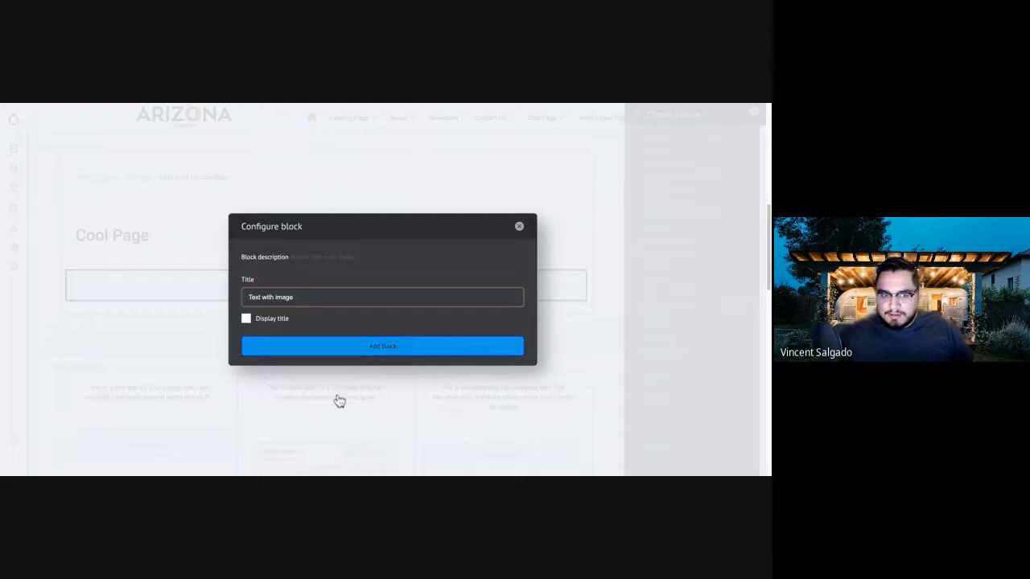
left_click(339, 347)
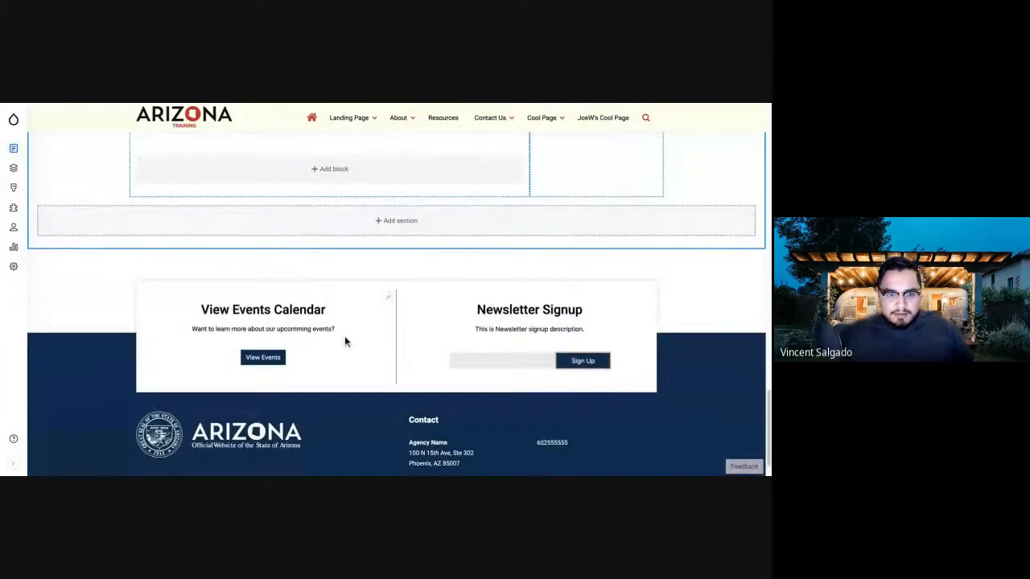
Examine the new text-with-image block and the map and cat image sections in the Cool Page layout
scroll(340, 324, "up", 3)
scroll(342, 328, "up", 10)
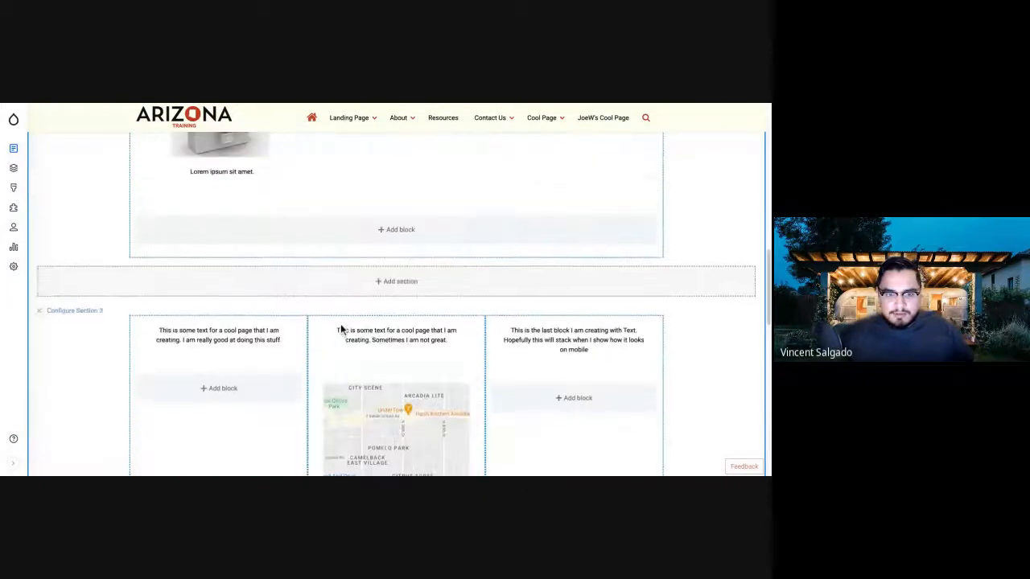
scroll(204, 453, "up", 3)
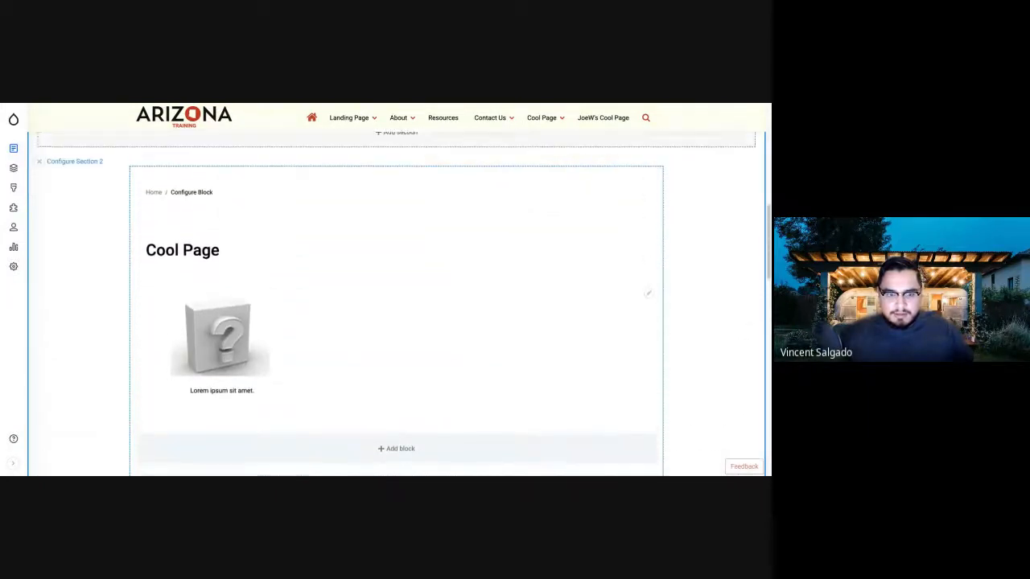
scroll(175, 425, "down", 2)
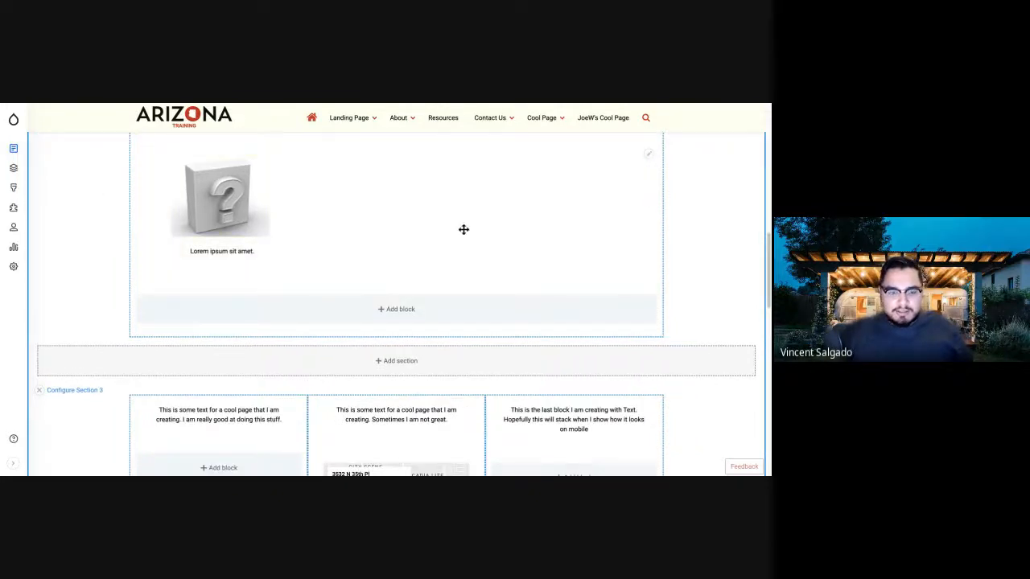
scroll(403, 234, "down", 1)
scroll(403, 234, "up", 4)
scroll(395, 322, "down", 1)
scroll(282, 333, "down", 3)
scroll(283, 335, "down", 8)
scroll(282, 334, "up", 3)
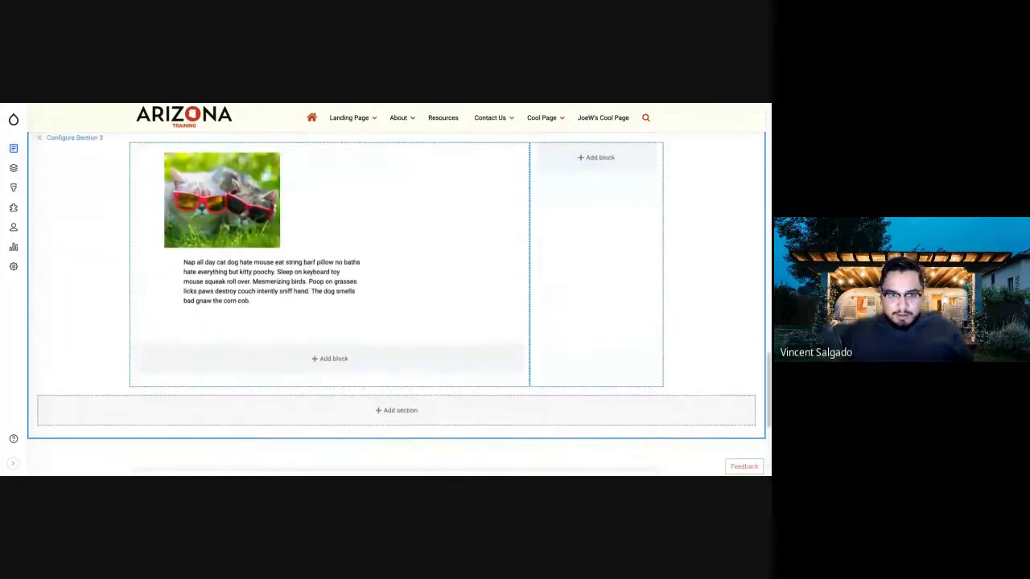
scroll(99, 406, "up", 2)
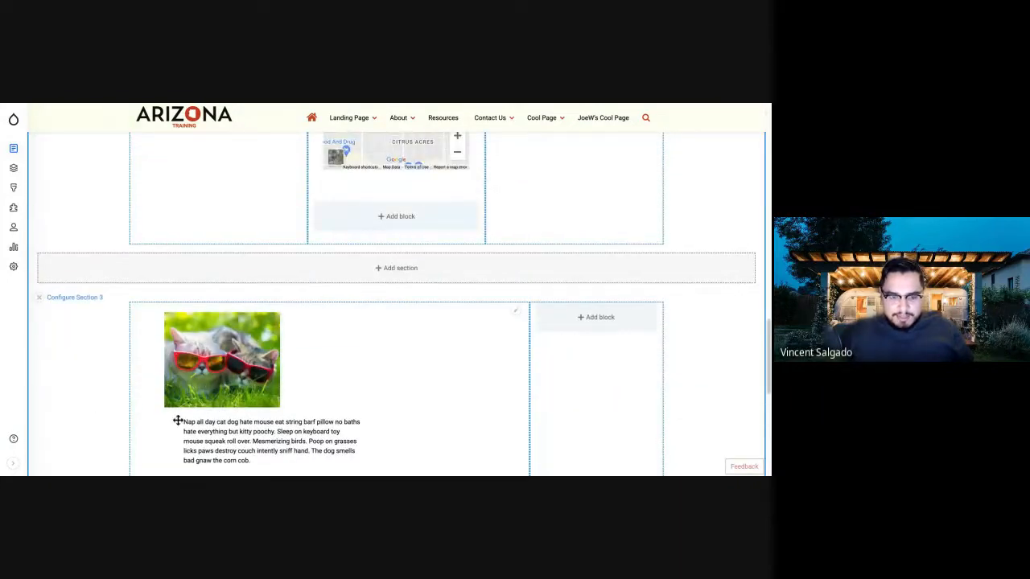
Inspect the configuration settings of the cat image block in the section below the map, and close them unchanged
left_click(516, 311)
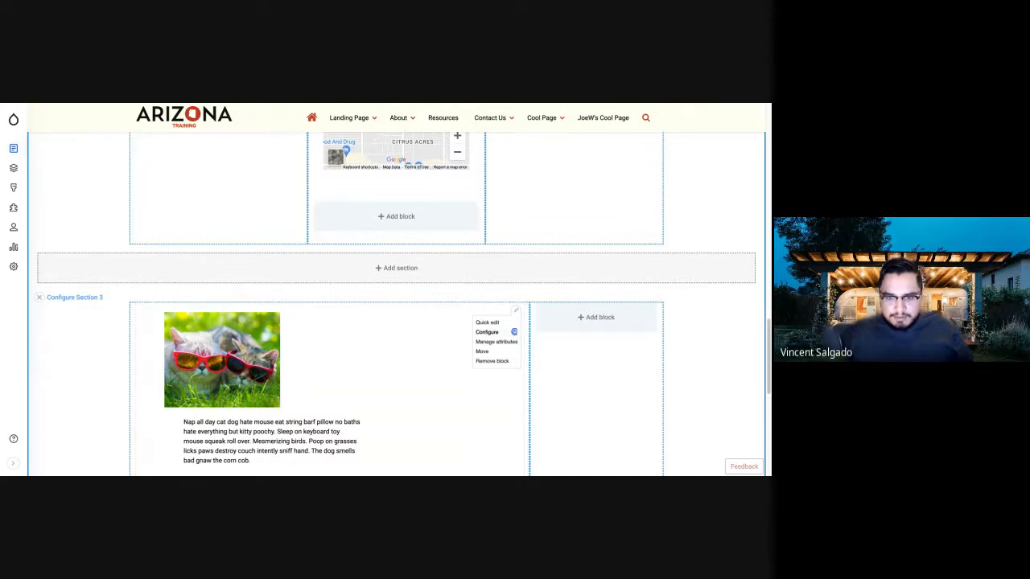
left_click(514, 331)
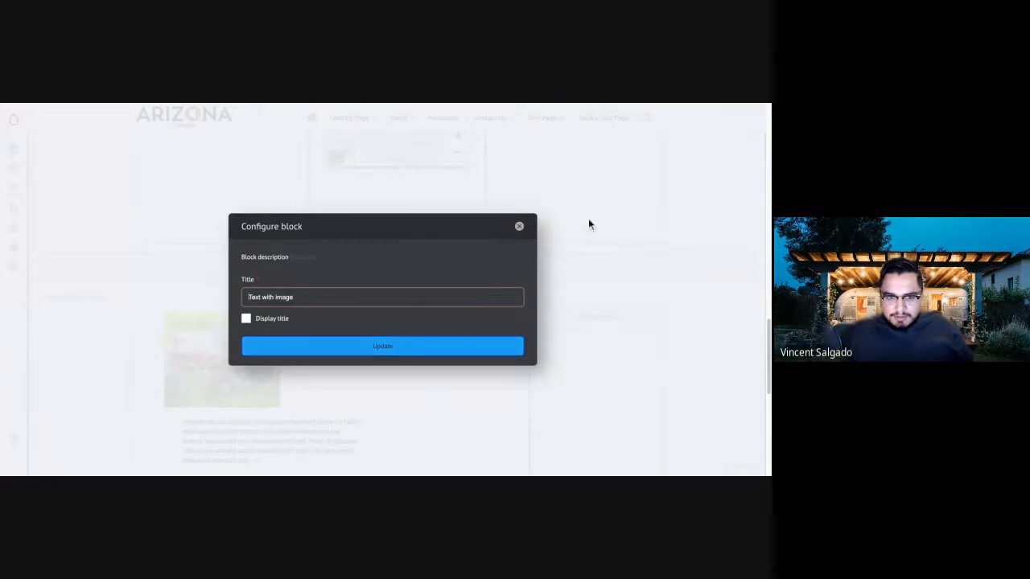
left_click(518, 226)
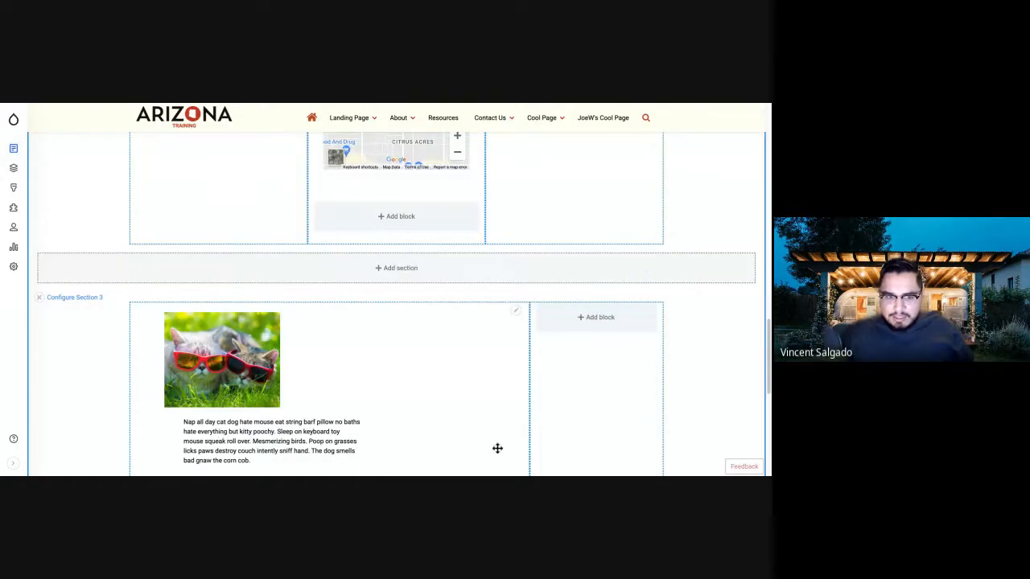
Create a custom text-with-image block below the question mark block, with placeholder body text starting "Sweet roll donut brownie fruitcake donut cupcake"
scroll(36, 457, "up", 10)
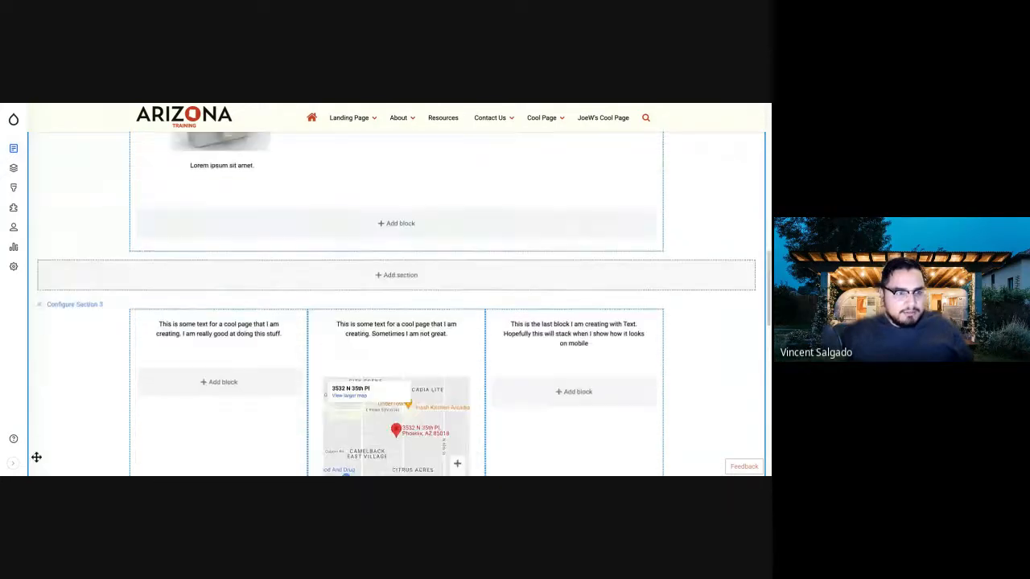
scroll(208, 457, "down", 3)
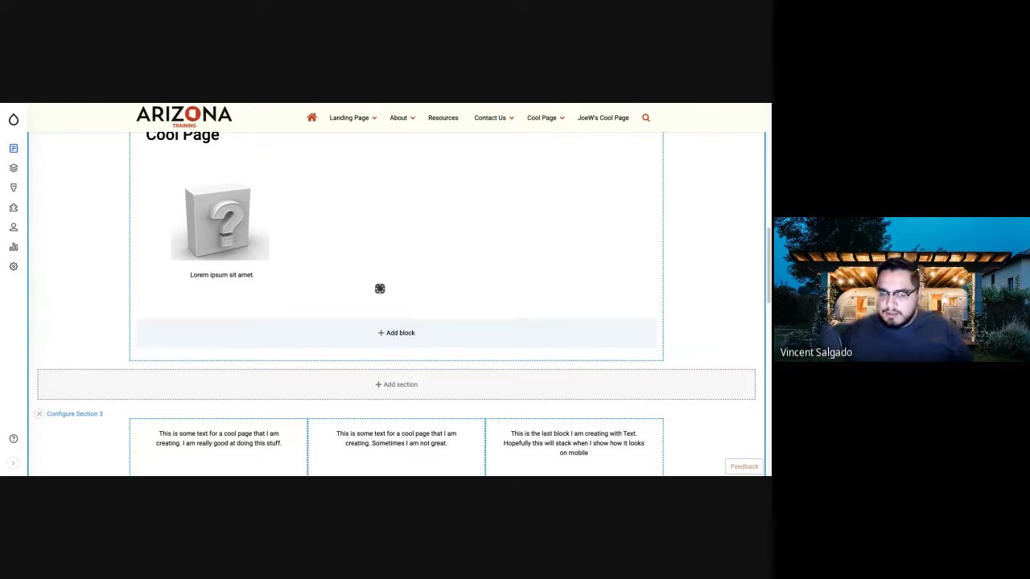
left_click(396, 333)
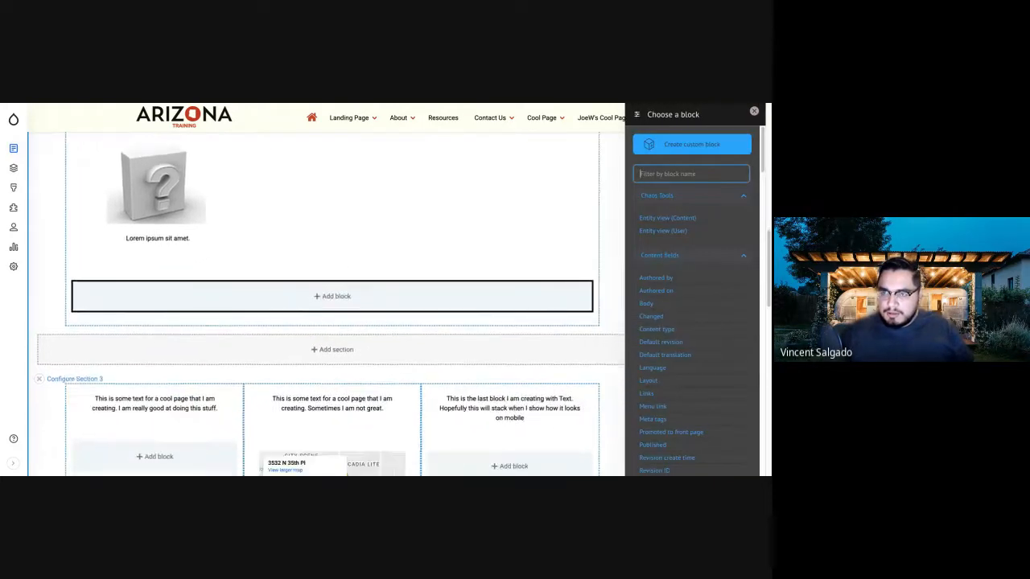
left_click(694, 289)
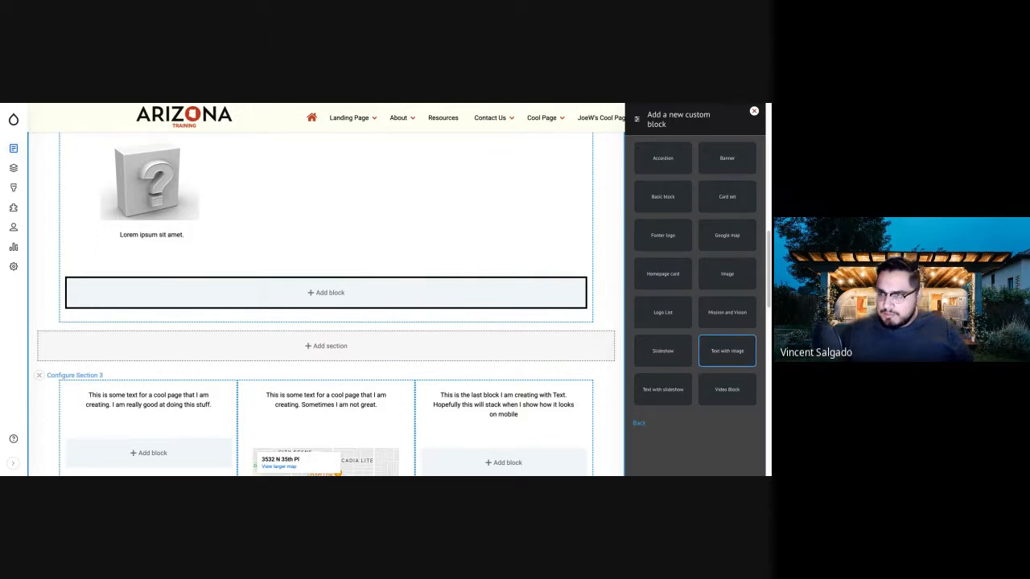
left_click(726, 351)
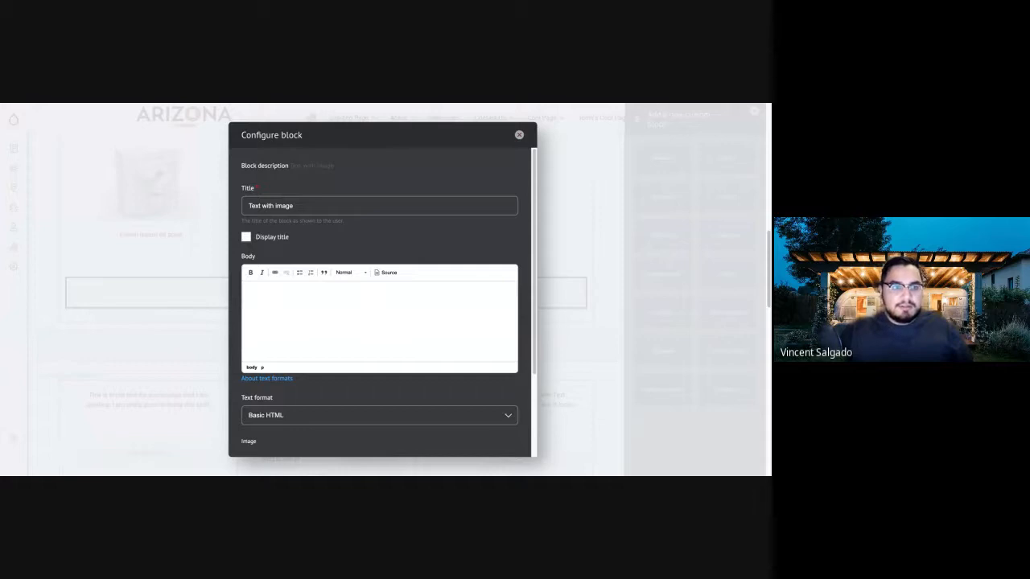
type("Sweet roll donut brownie fruitcake donut cupcake tootsie roll chocolate bar donut. Biscuit apple pie macaroon jujubes dessert croissant croissant. Toffee pie sweet roll caramels dragée gingerbread caramels tart caramels.")
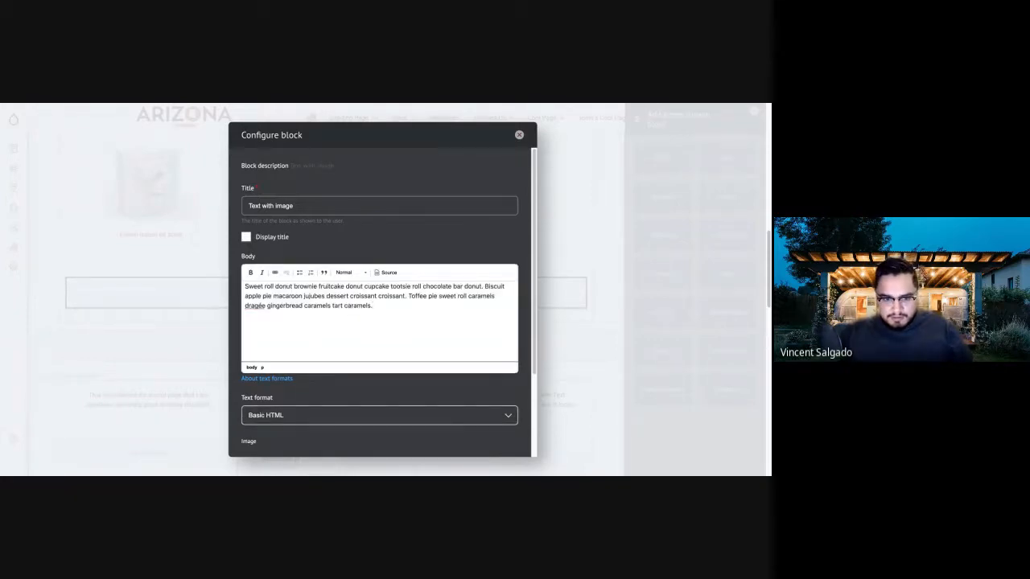
Insert the Pioneer Pete image from the media library into the new text-with-image block and add the block to the layout
scroll(192, 445, "down", 3)
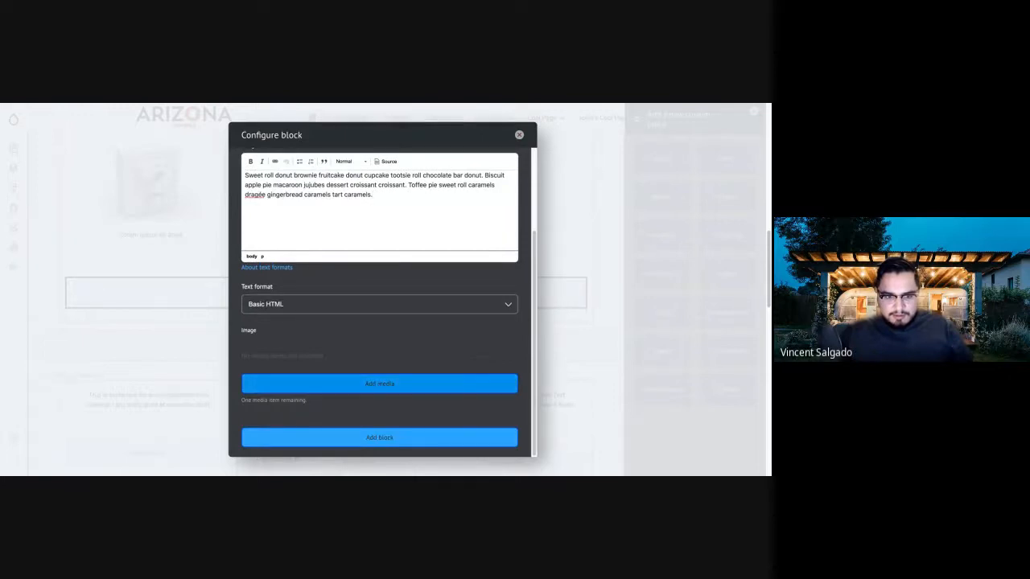
left_click(265, 384)
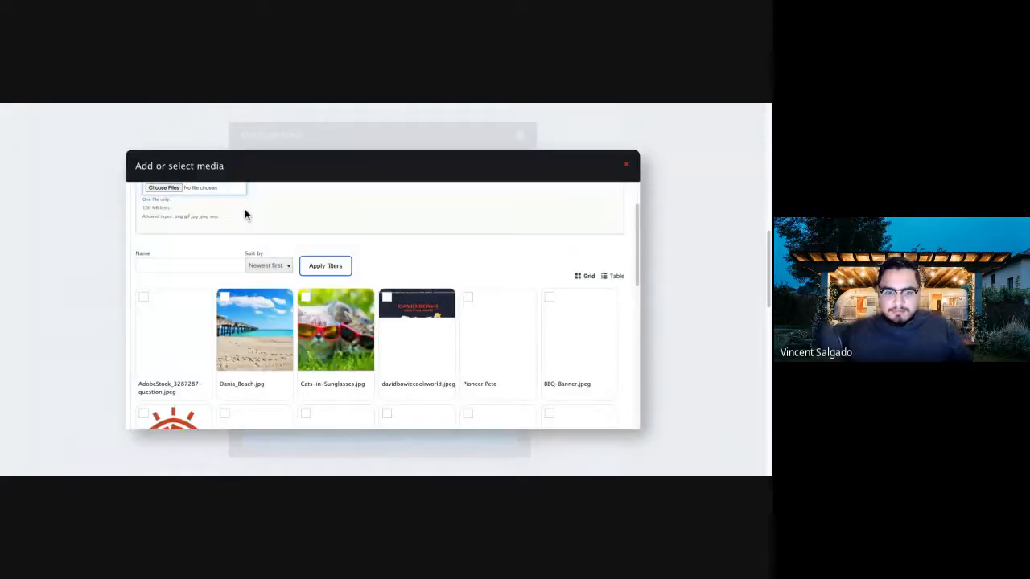
scroll(312, 409, "down", 1)
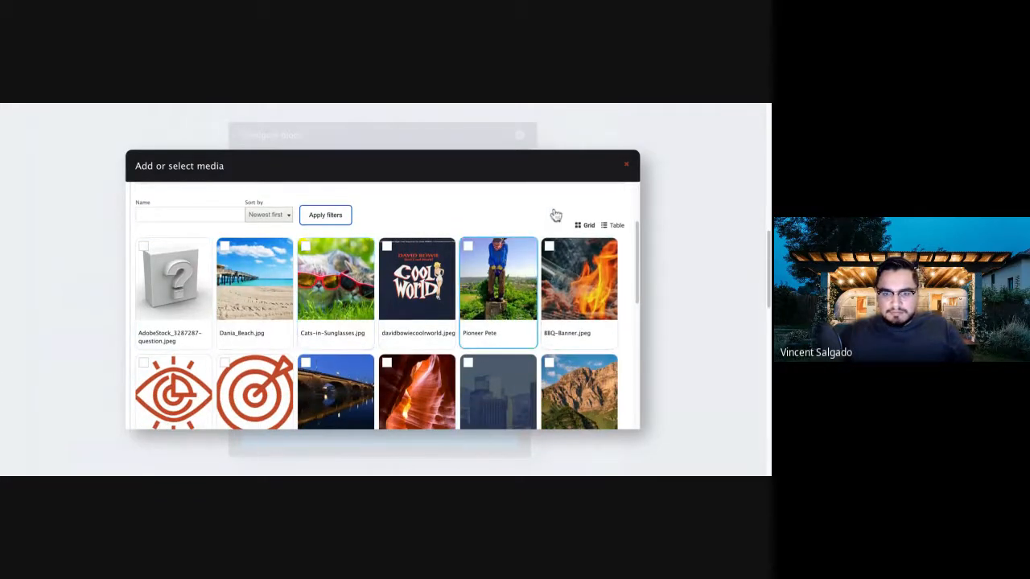
left_click(499, 282)
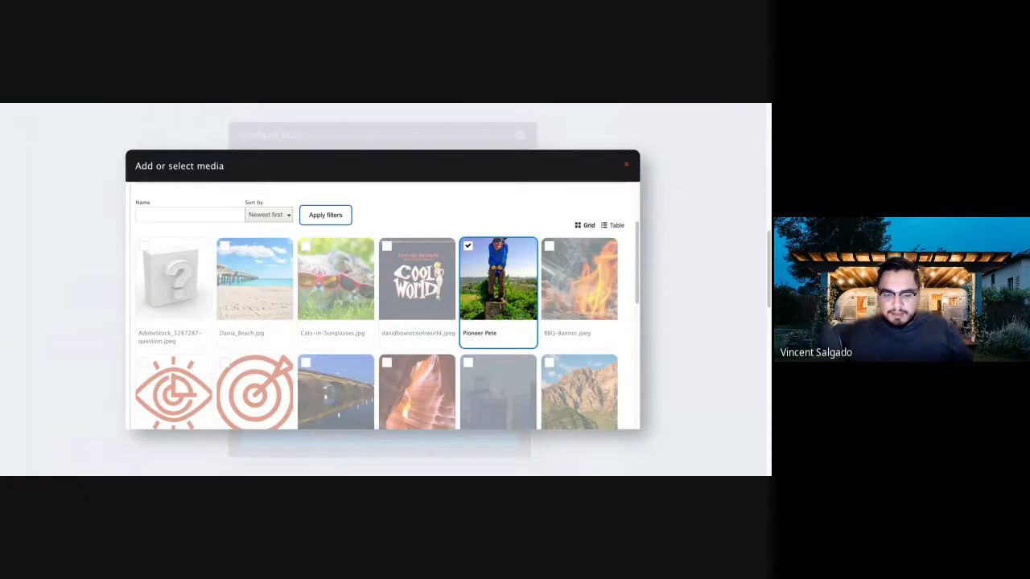
scroll(386, 305, "down", 5)
scroll(386, 306, "down", 5)
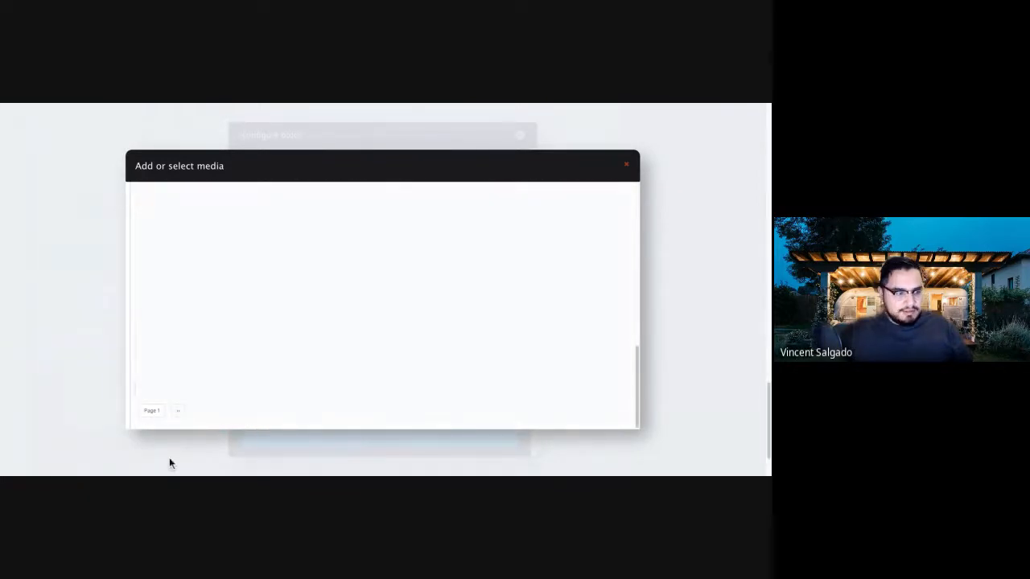
scroll(379, 322, "down", 5)
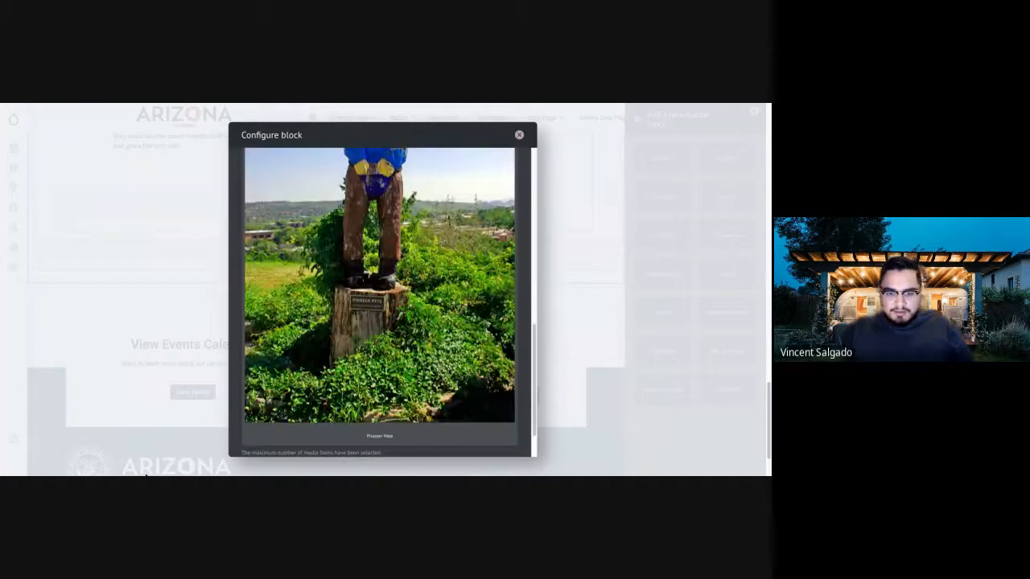
left_click(378, 437)
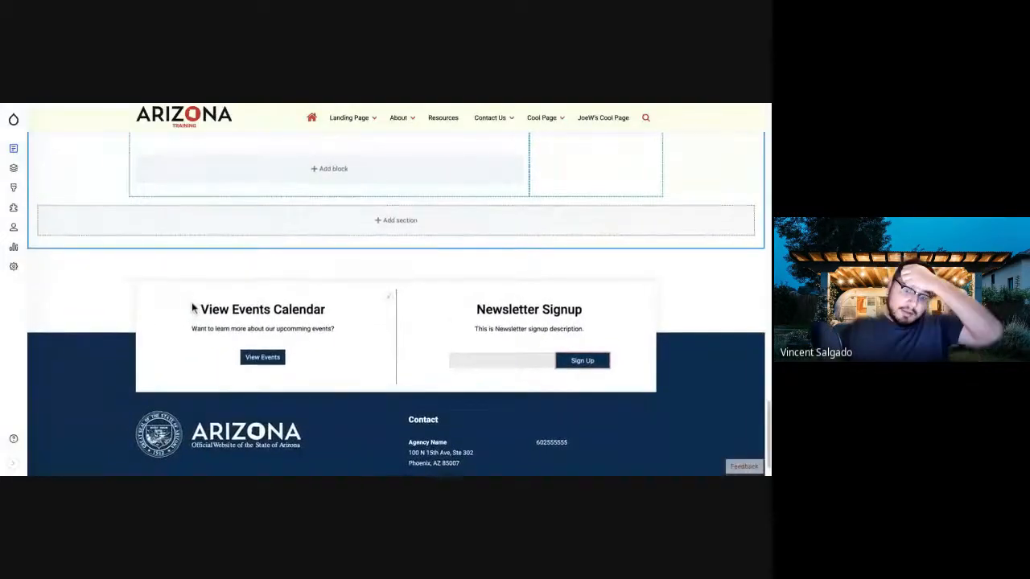
scroll(192, 303, "up", 8)
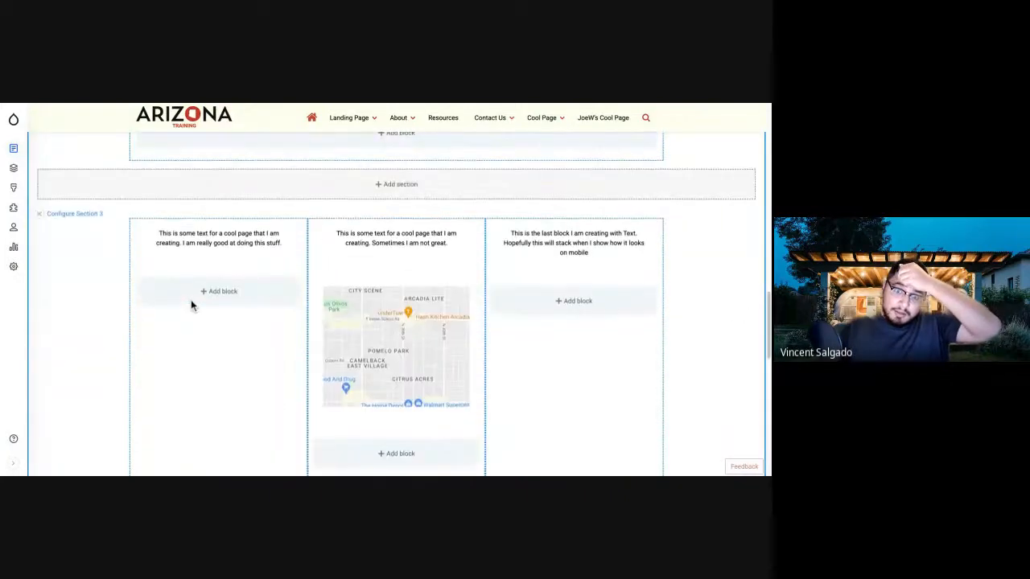
Examine the image and text arrangement of the blocks in Section 2 and Section 3 of the Cool Page layout
scroll(190, 304, "up", 3)
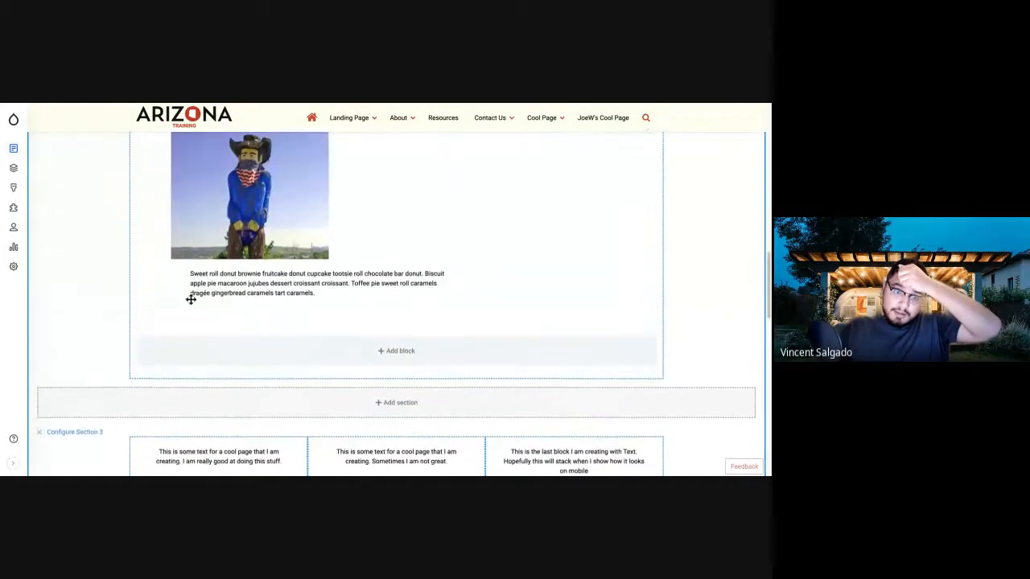
scroll(191, 299, "up", 2)
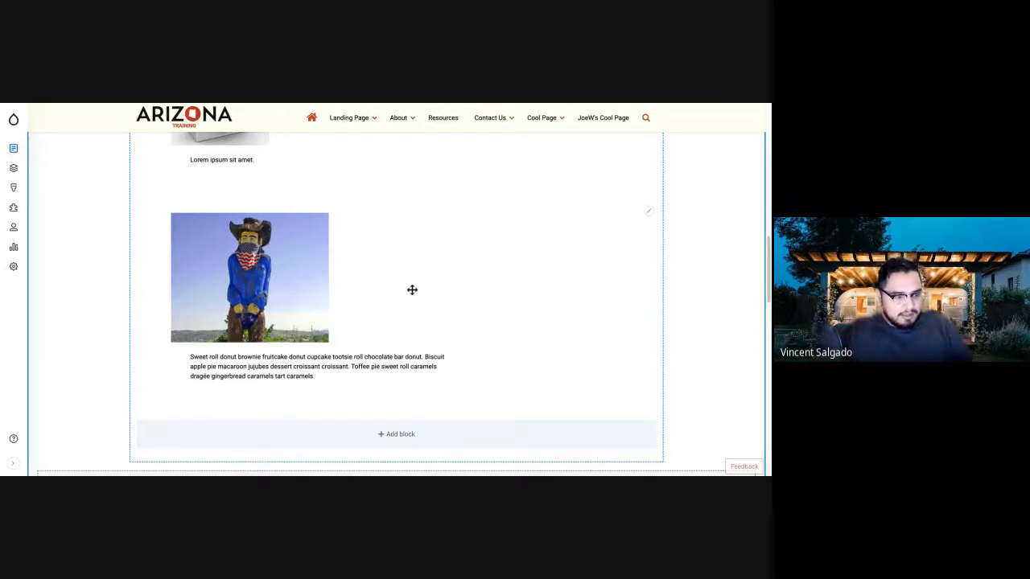
scroll(412, 291, "down", 1)
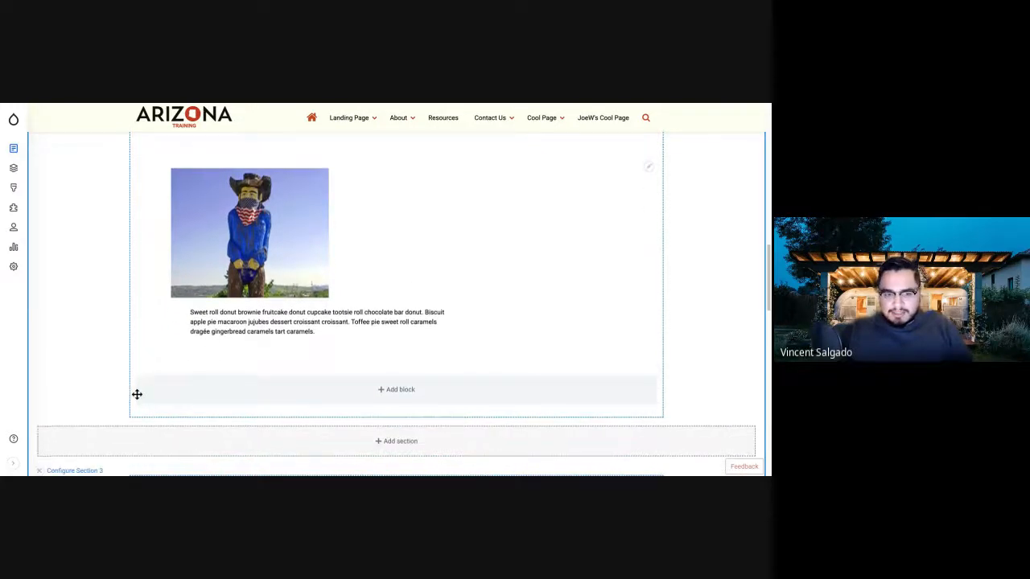
scroll(136, 395, "down", 10)
scroll(136, 395, "up", 12)
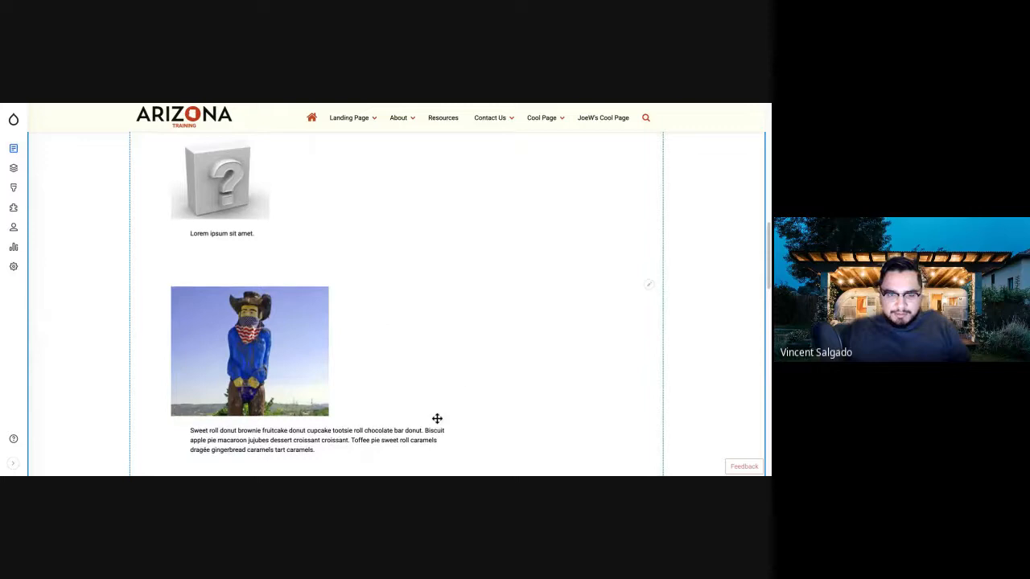
scroll(440, 429, "up", 1)
scroll(440, 429, "up", 3)
scroll(439, 427, "down", 4)
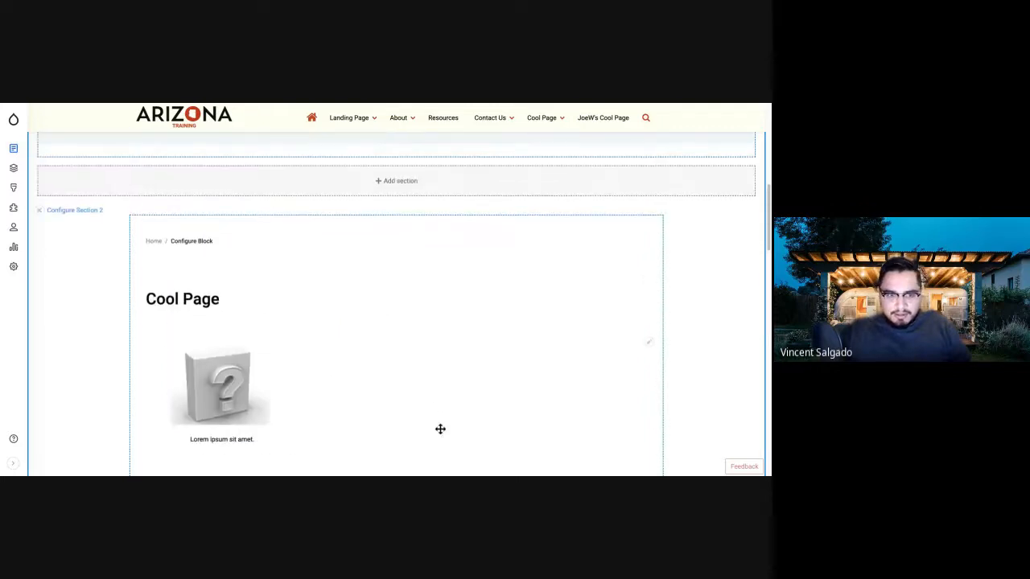
scroll(438, 428, "down", 5)
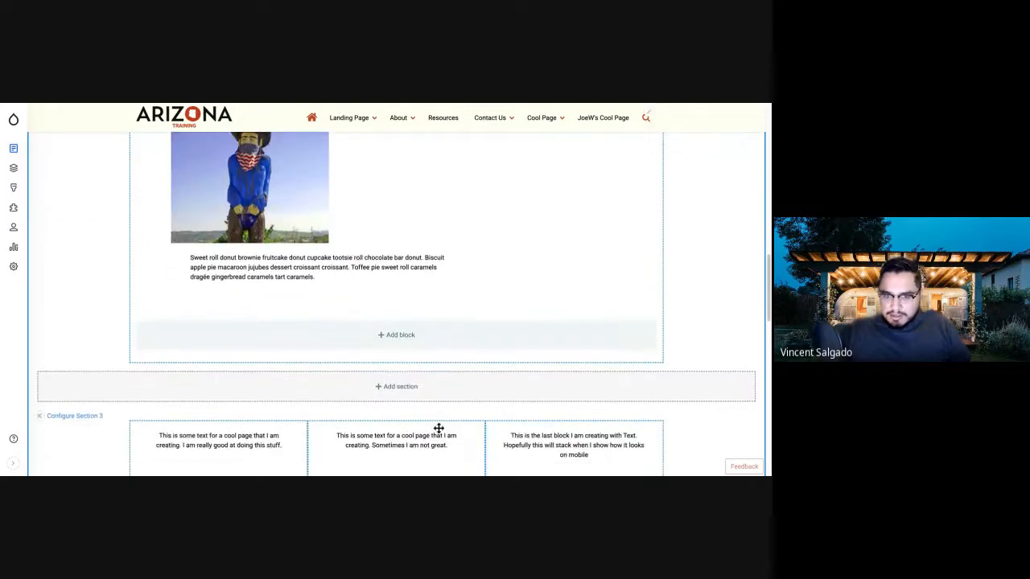
scroll(439, 428, "down", 1)
scroll(438, 428, "up", 8)
scroll(396, 304, "down", 4)
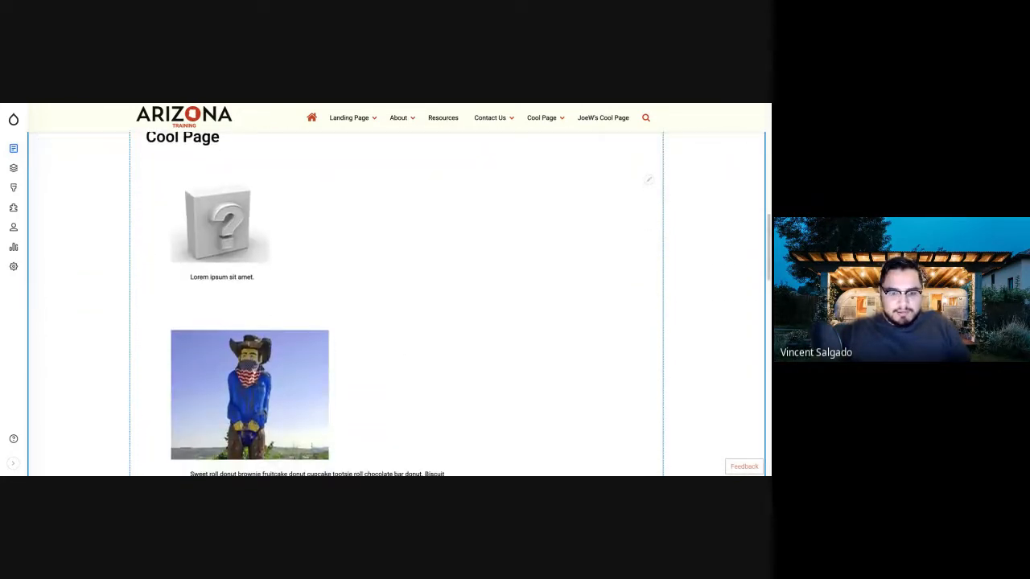
scroll(396, 304, "up", 1)
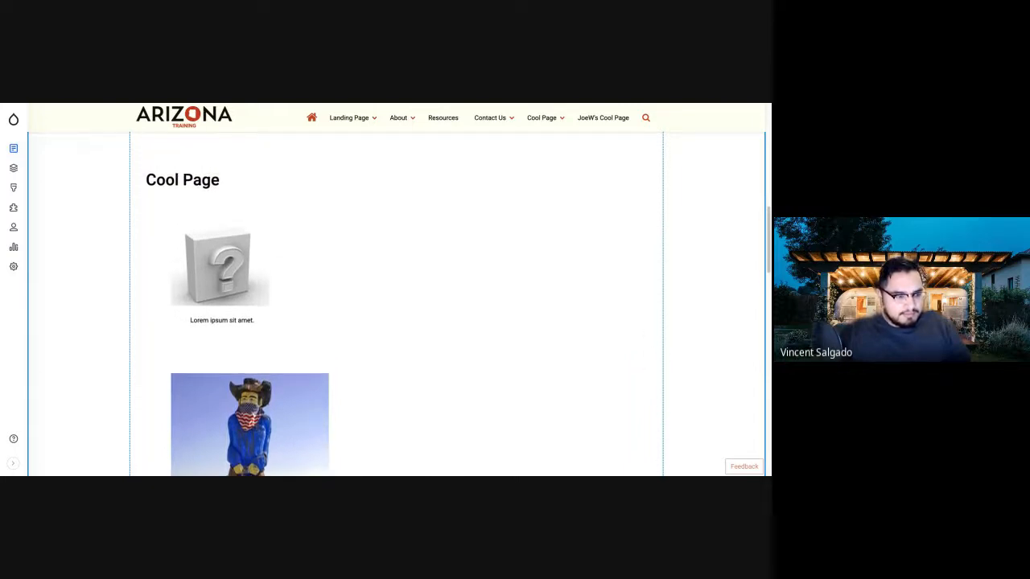
scroll(417, 421, "down", 5)
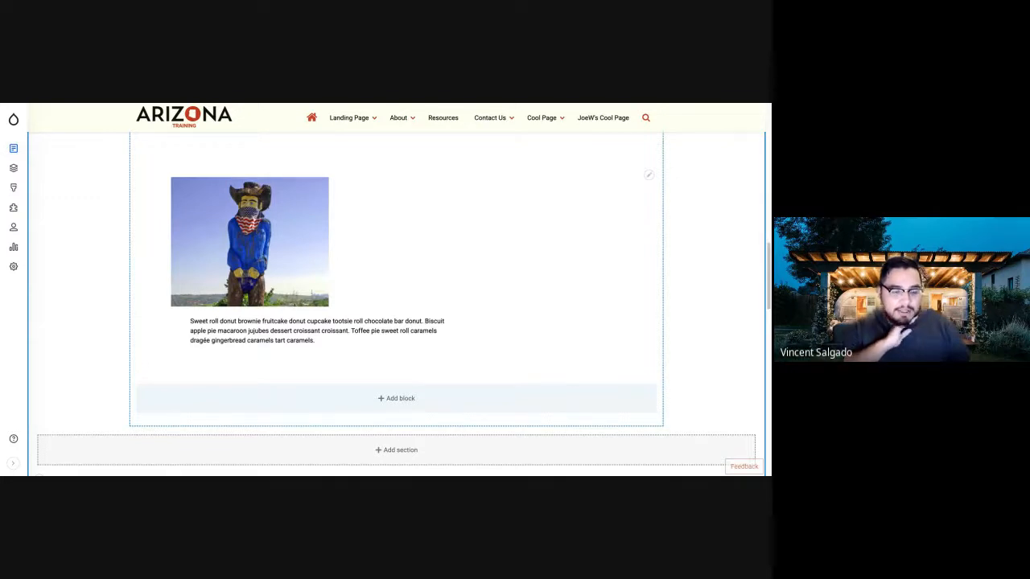
scroll(149, 369, "down", 6)
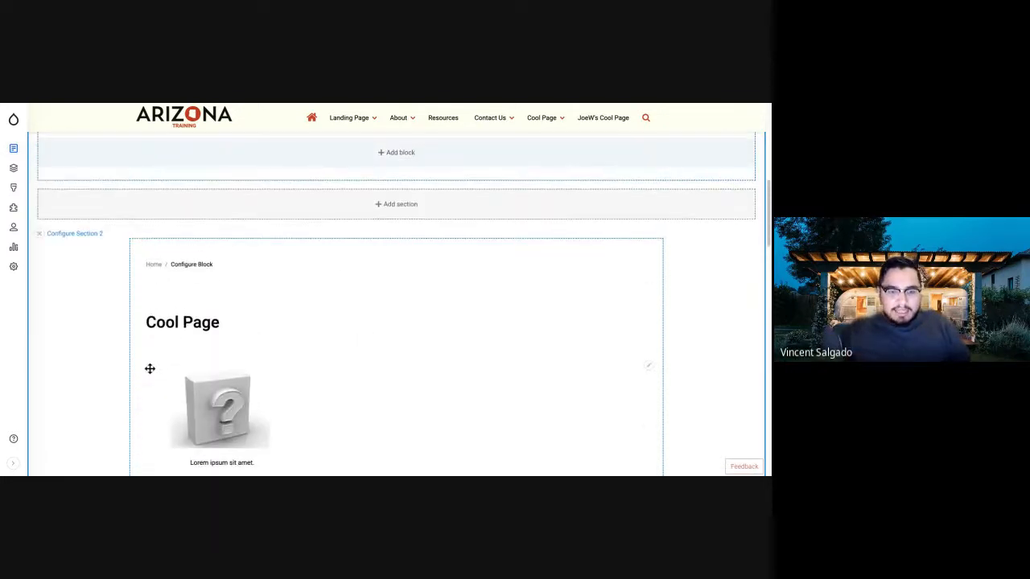
scroll(150, 368, "up", 6)
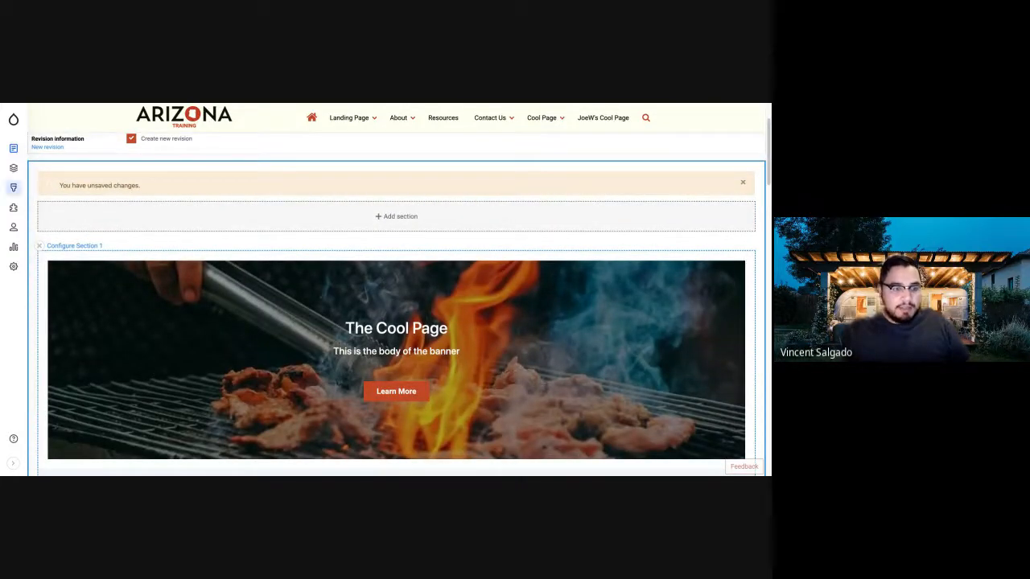
Open the custom block library and look through the listed blocks and the Cool Cats operations
mouse_move(14, 168)
mouse_move(53, 168)
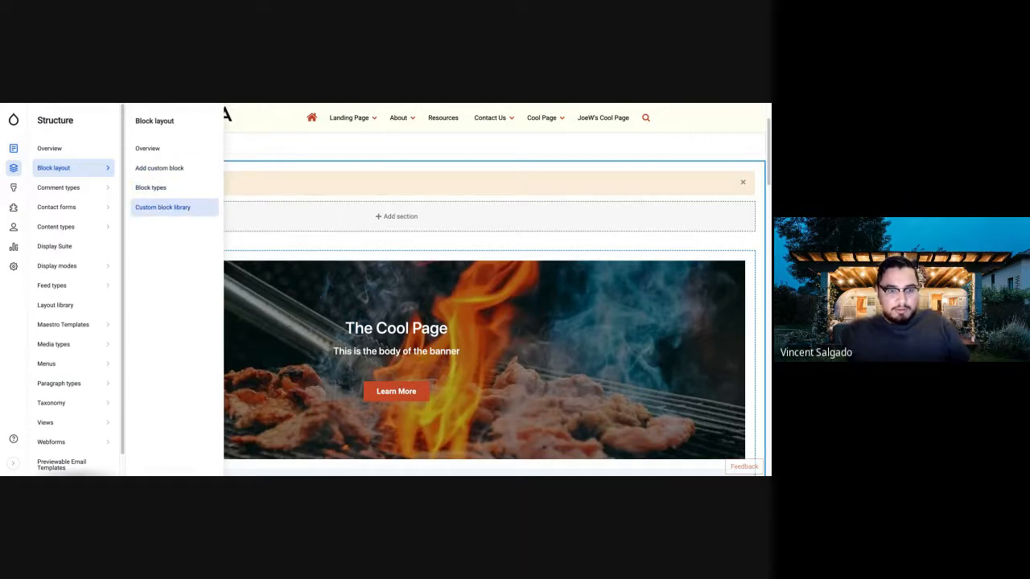
left_click(163, 208)
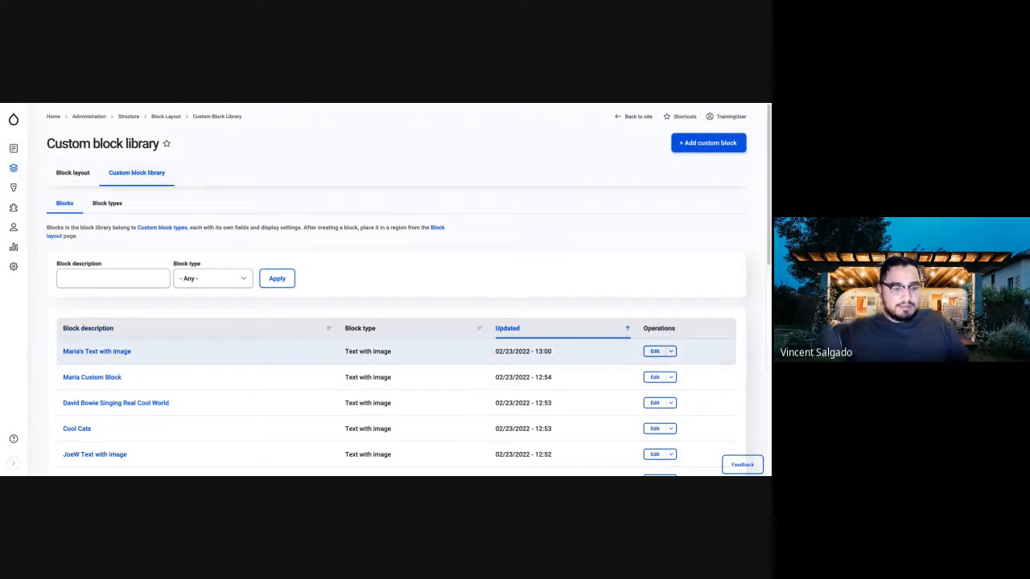
scroll(111, 354, "down", 2)
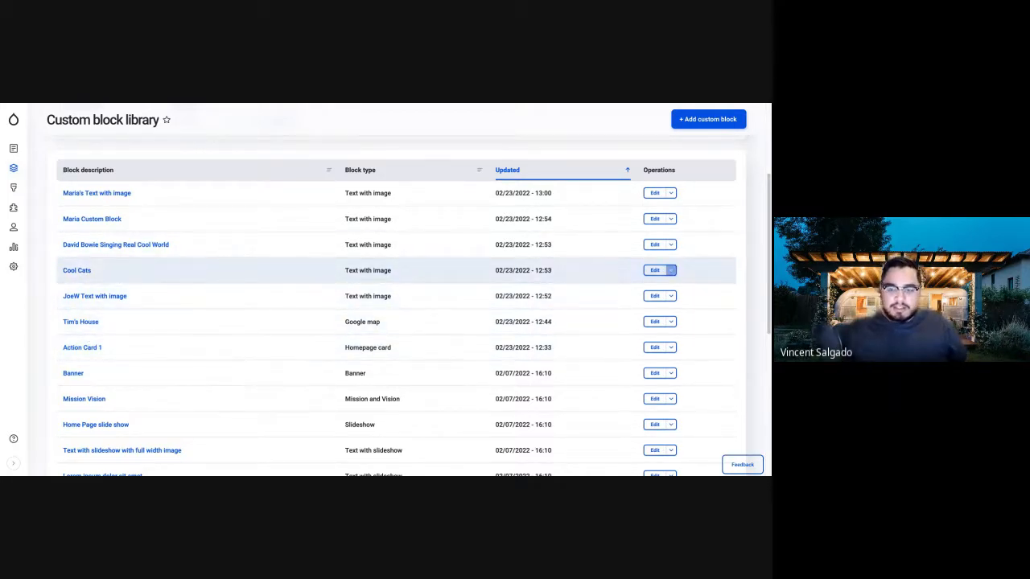
left_click(671, 270)
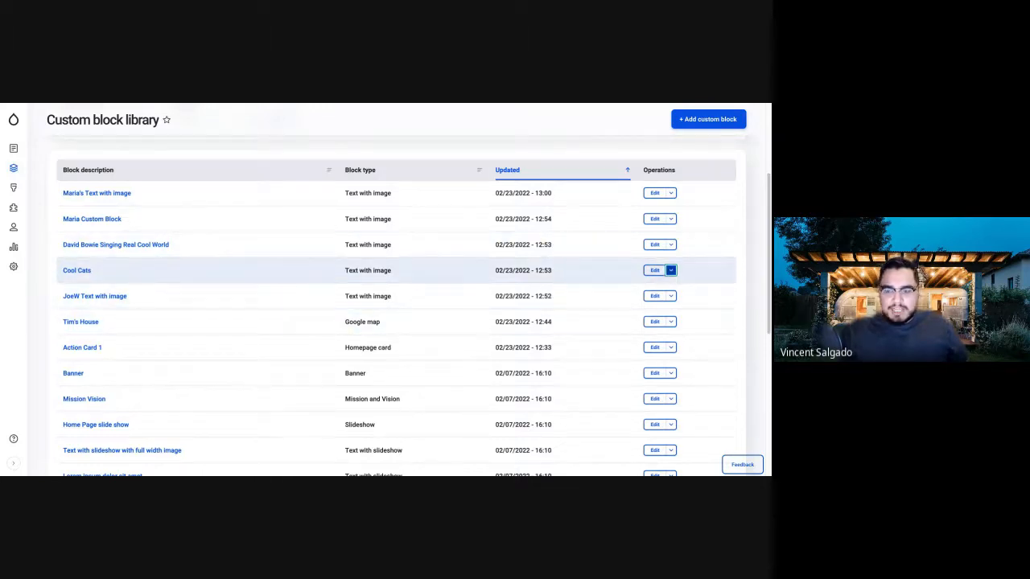
scroll(38, 394, "up", 3)
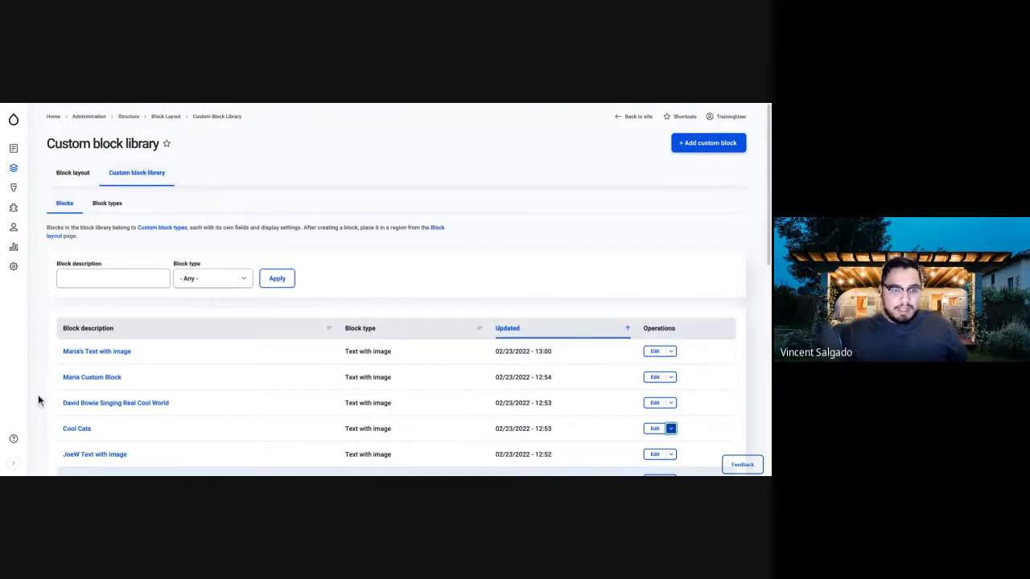
Open the display management settings of the "Text with image" block type to inspect its Image and Body fields
left_click(106, 204)
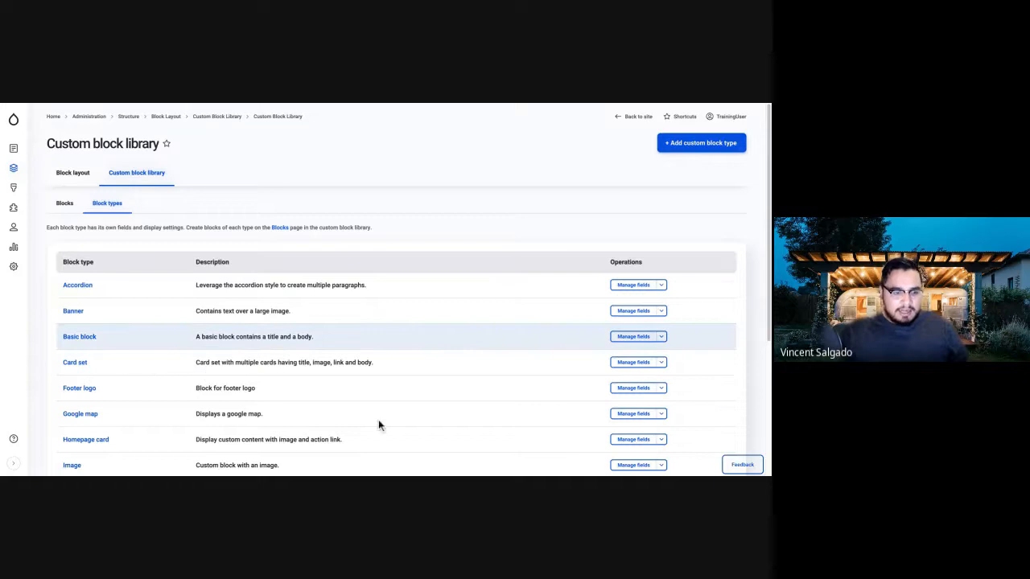
scroll(397, 362, "down", 5)
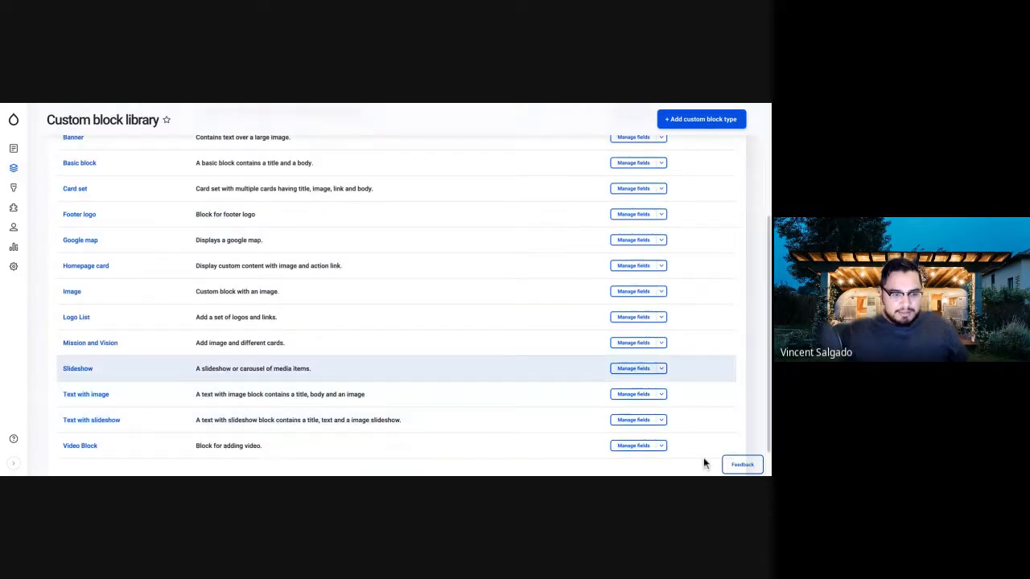
left_click(661, 394)
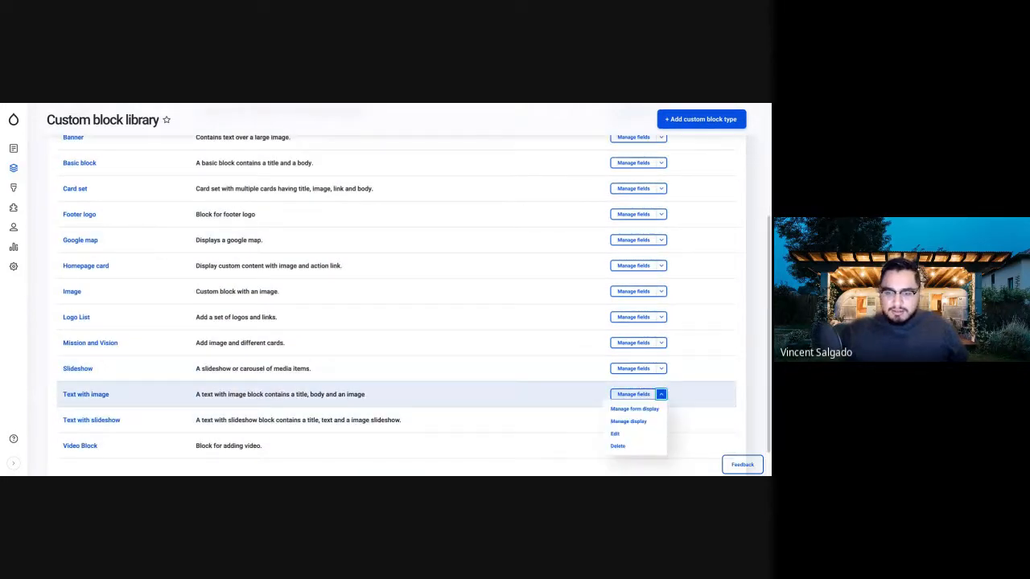
left_click(631, 422)
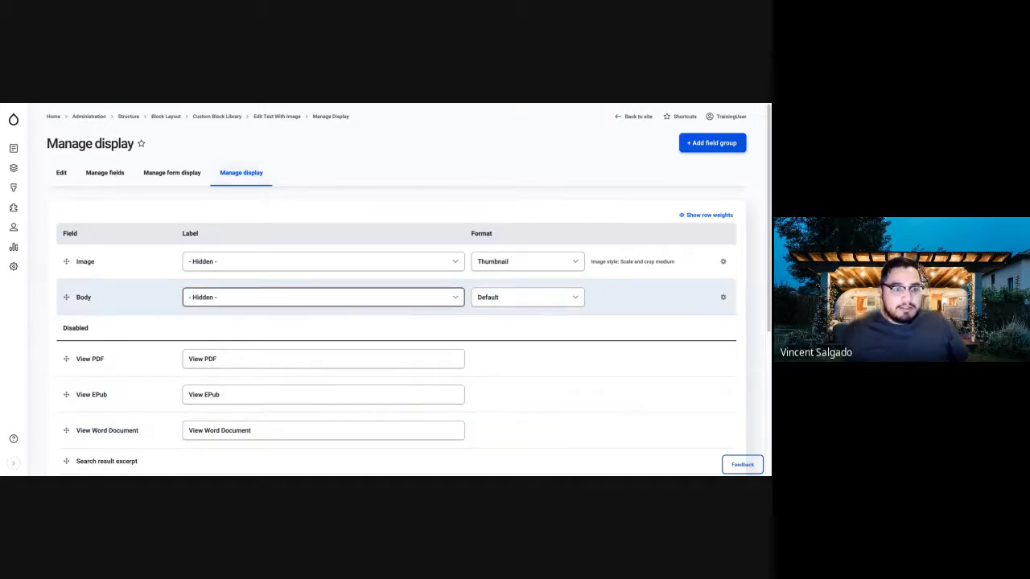
View the Cool Page on the site and examine its text columns, map and cat image block
mouse_move(14, 120)
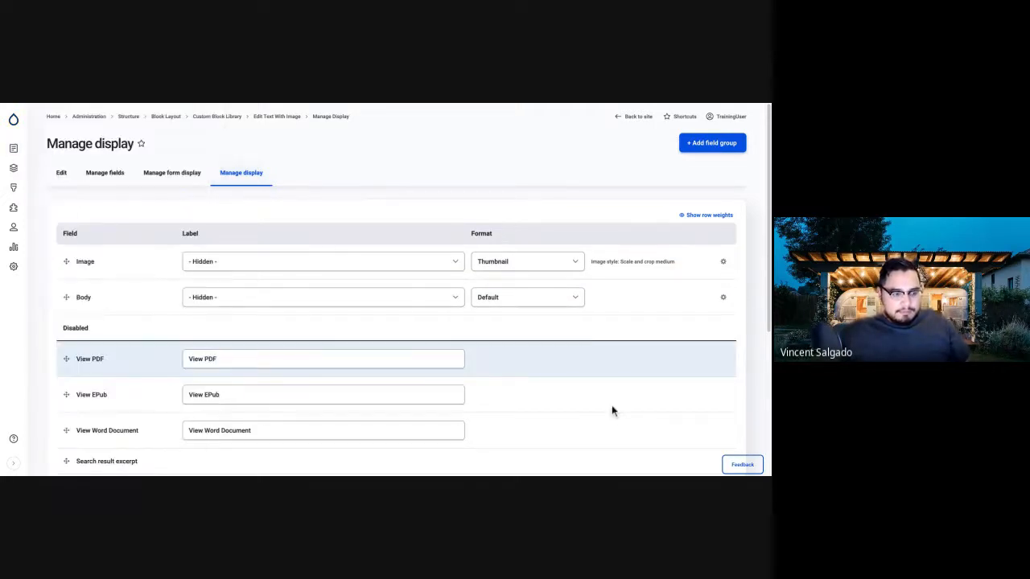
key("ctrl+Tab")
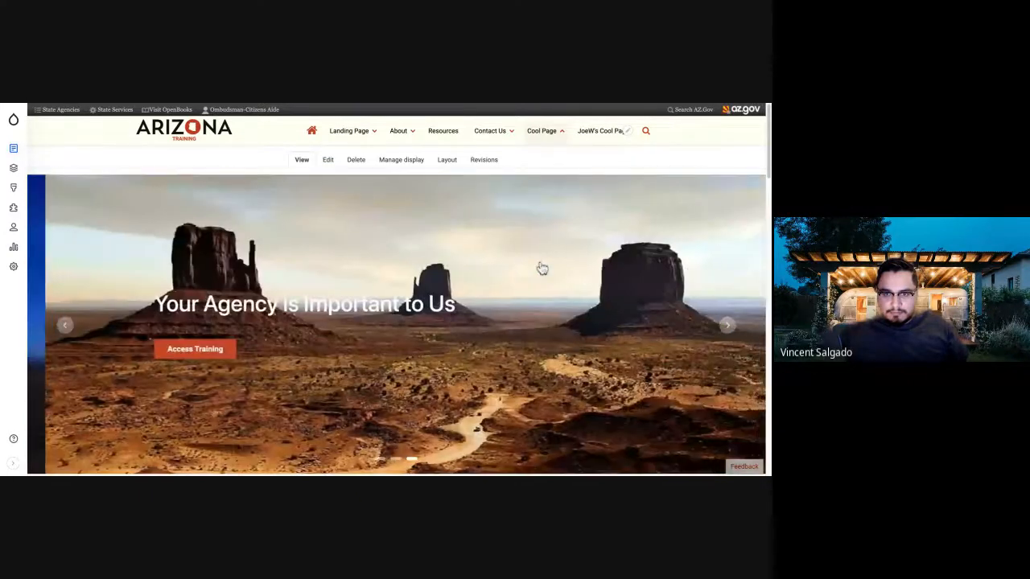
scroll(540, 268, "down", 3)
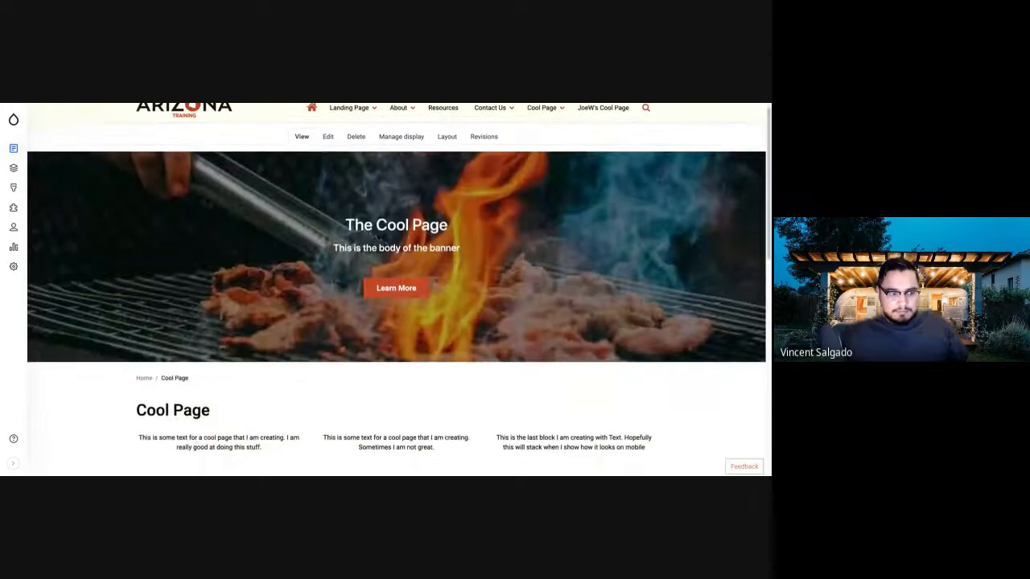
scroll(397, 283, "down", 4)
scroll(398, 304, "up", 6)
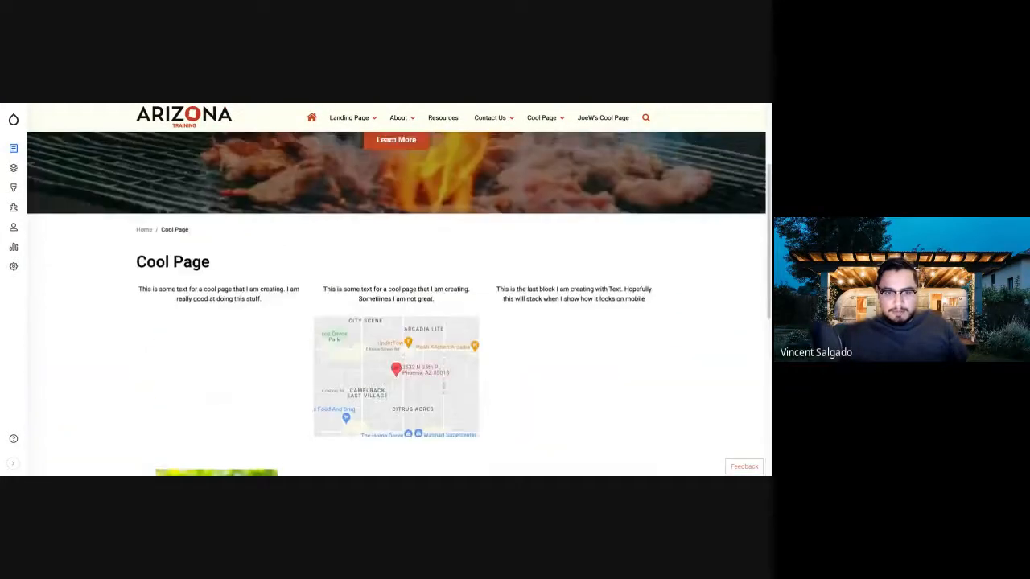
scroll(398, 304, "down", 8)
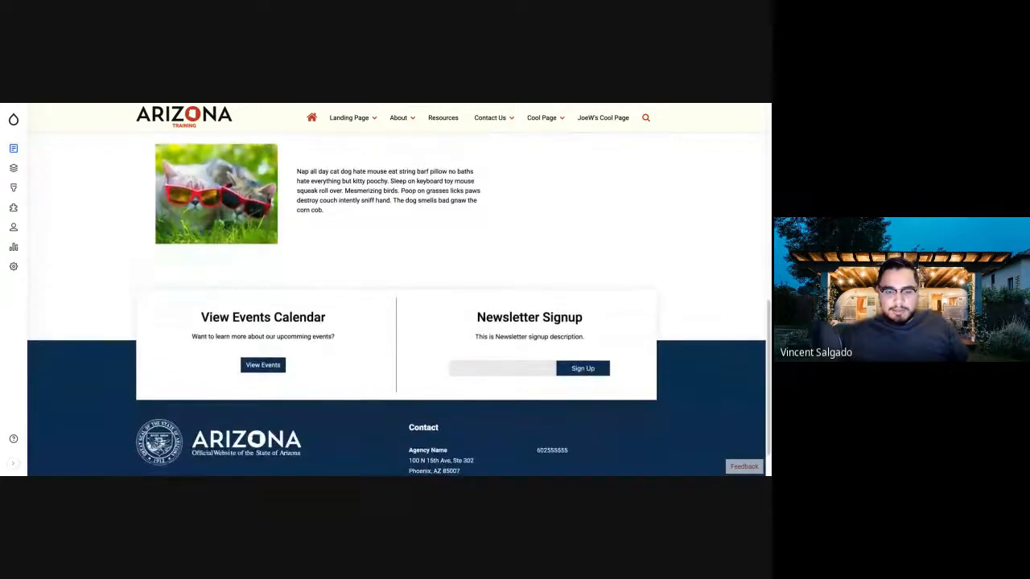
scroll(398, 304, "up", 6)
scroll(397, 287, "up", 3)
scroll(397, 288, "down", 3)
scroll(396, 287, "down", 1)
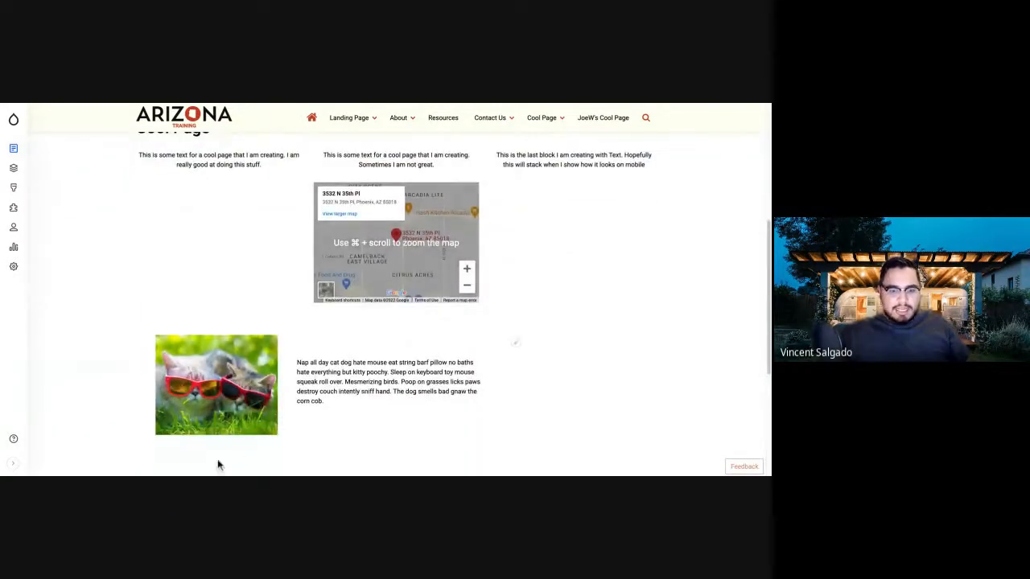
scroll(287, 460, "up", 7)
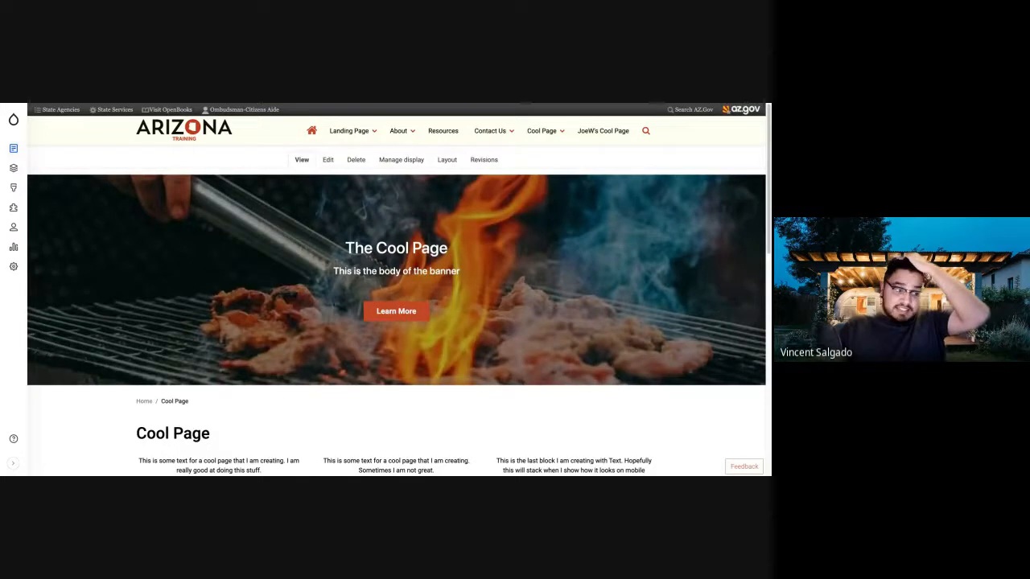
Open the Cool Page's layout editor, save the pending layout and check the text-with-image blocks on the page
left_click(447, 160)
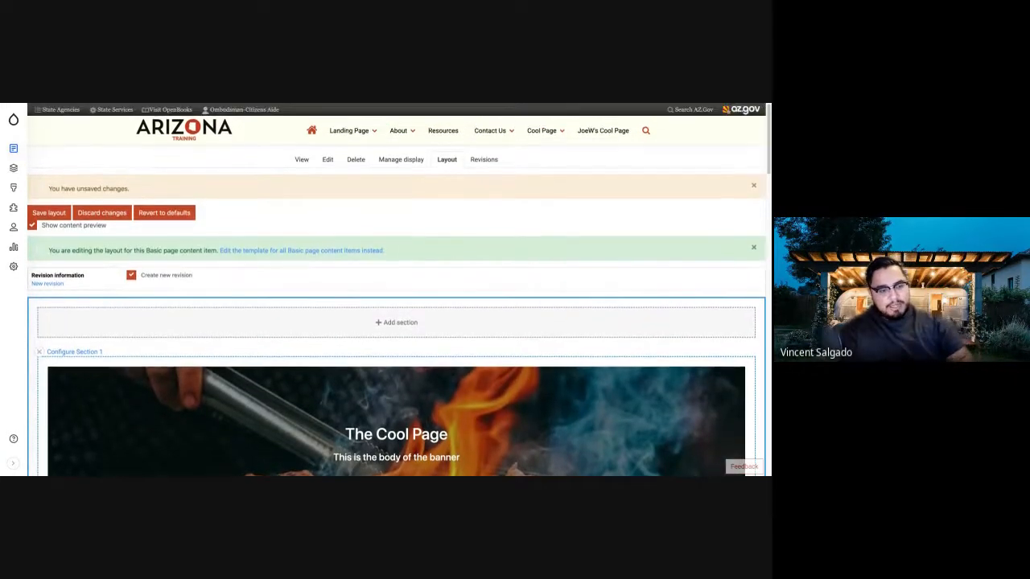
scroll(516, 138, "down", 10)
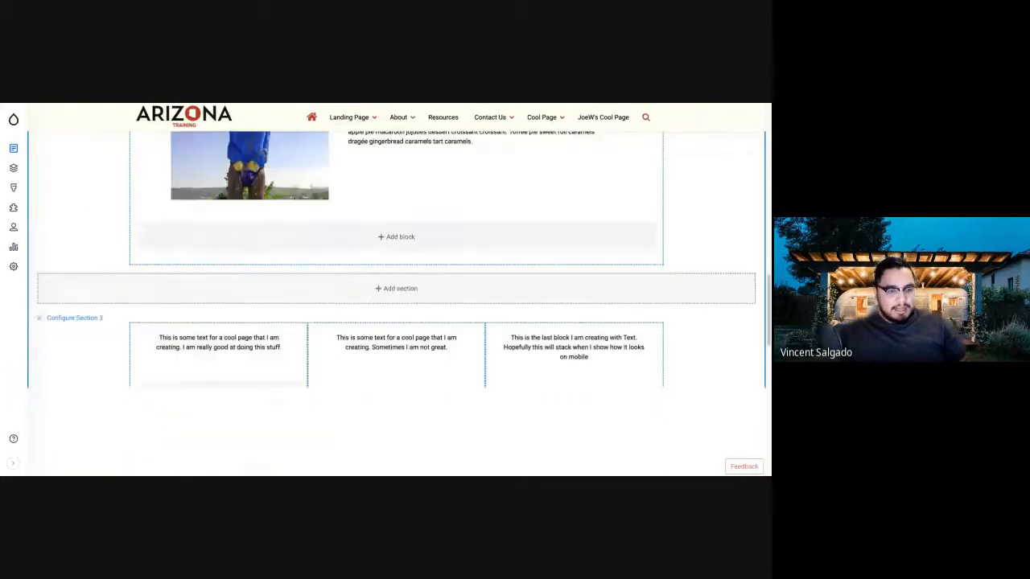
scroll(516, 140, "up", 10)
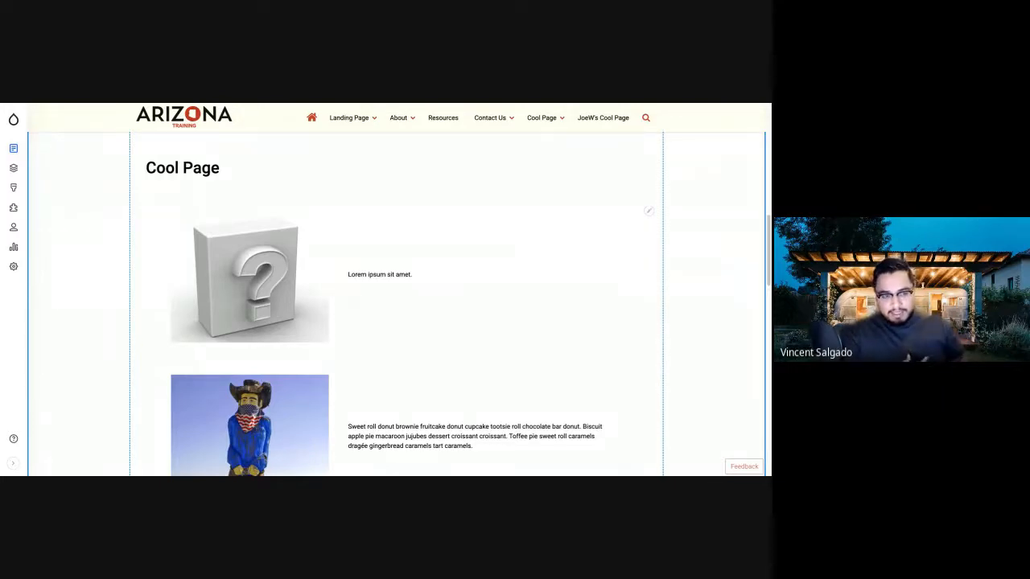
scroll(166, 213, "up", 4)
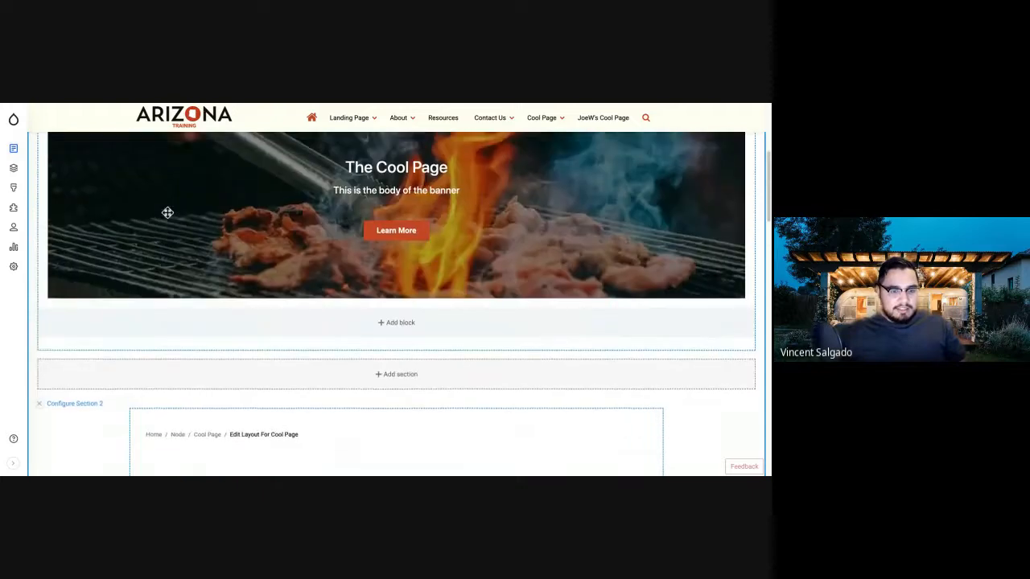
scroll(167, 213, "up", 5)
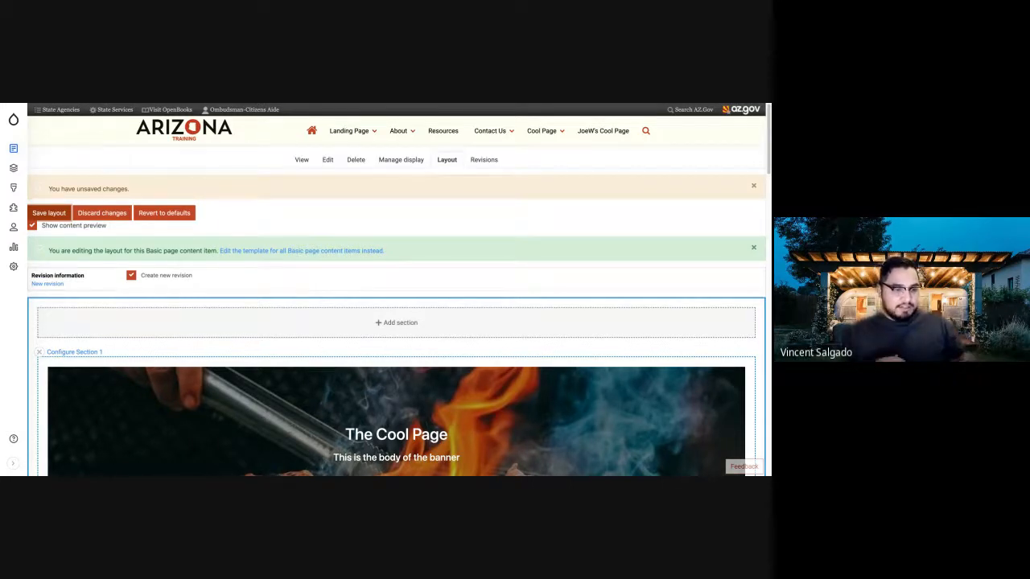
left_click(48, 213)
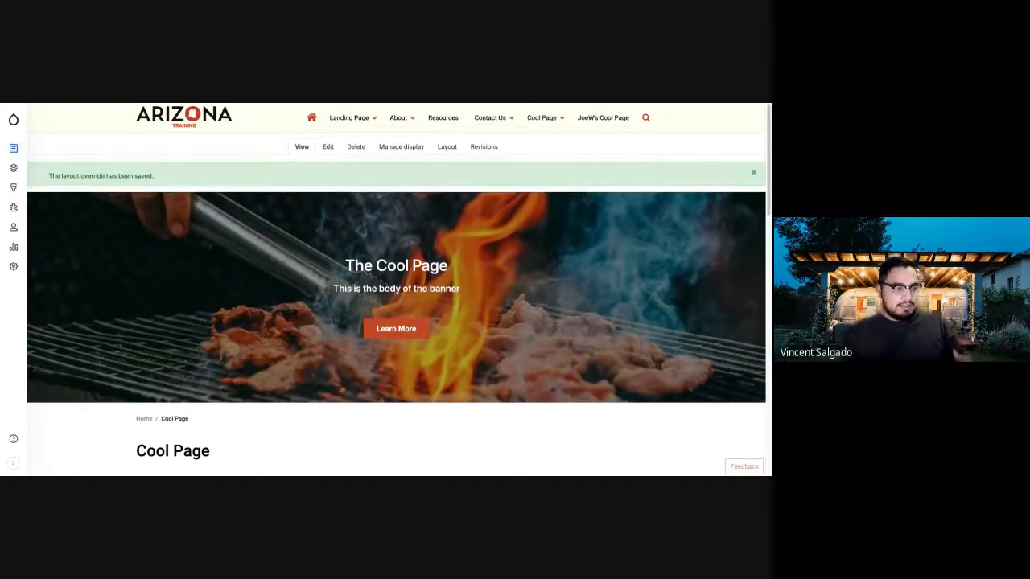
scroll(2, 279, "down", 10)
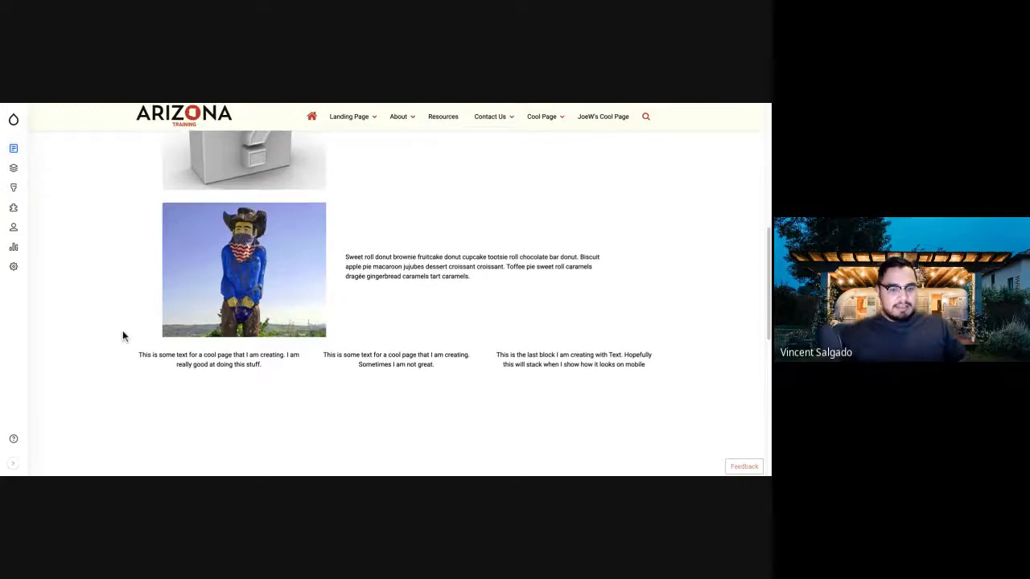
scroll(501, 331, "up", 5)
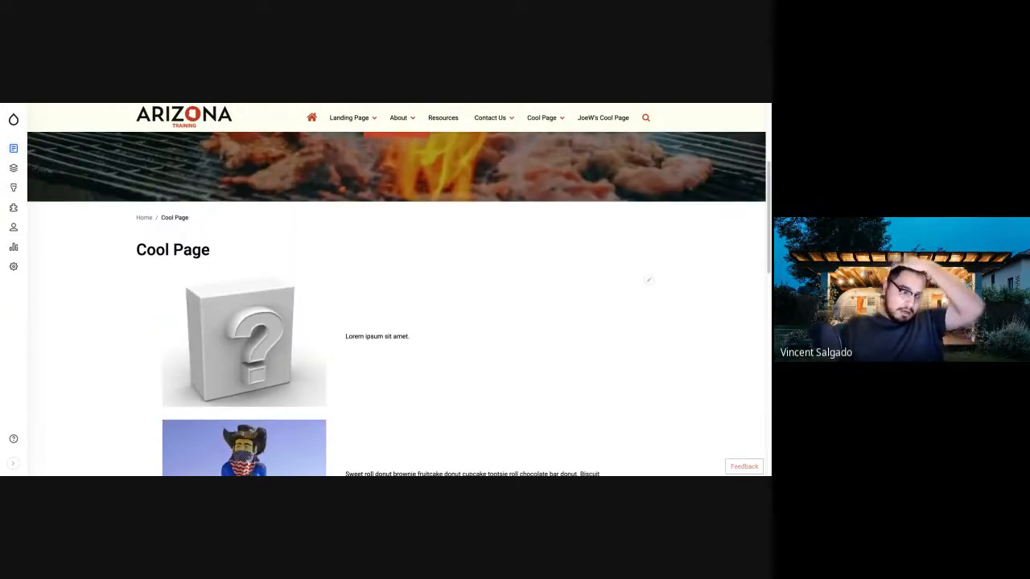
Review the saved Cool Page from banner to footer, examining its text-with-image blocks, text columns and map
scroll(474, 371, "up", 3)
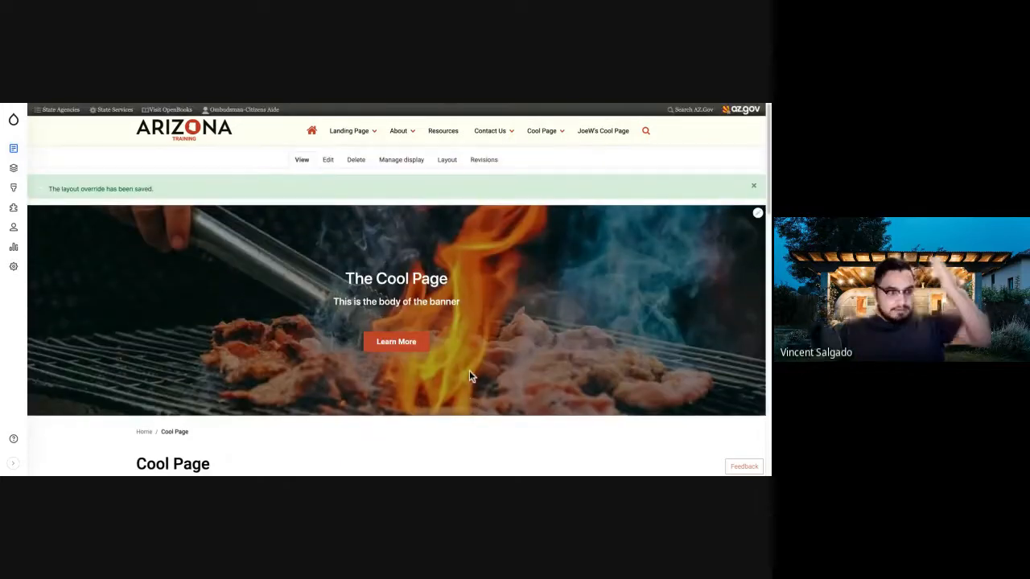
scroll(467, 372, "down", 4)
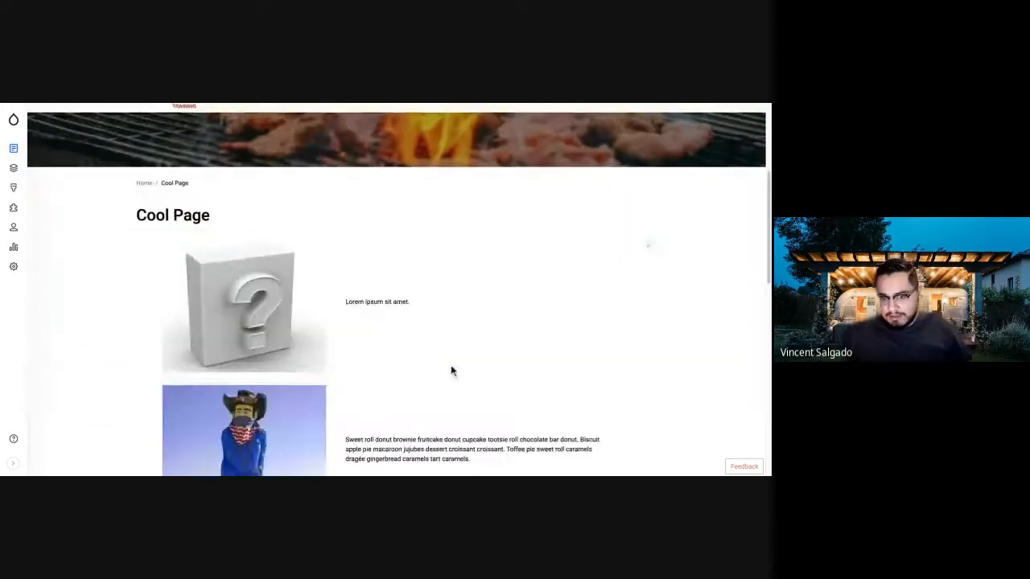
scroll(450, 364, "up", 3)
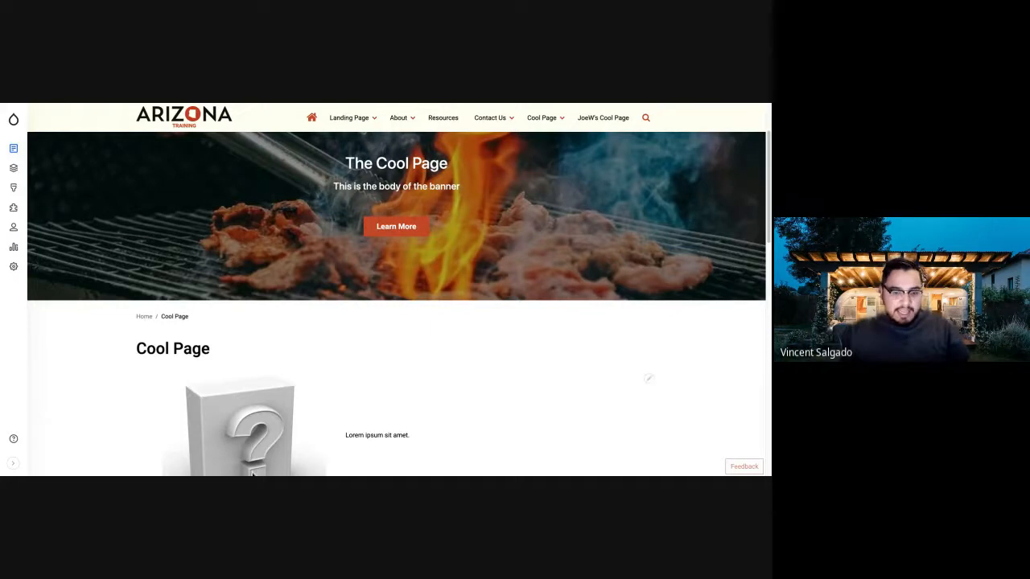
scroll(368, 383, "down", 3)
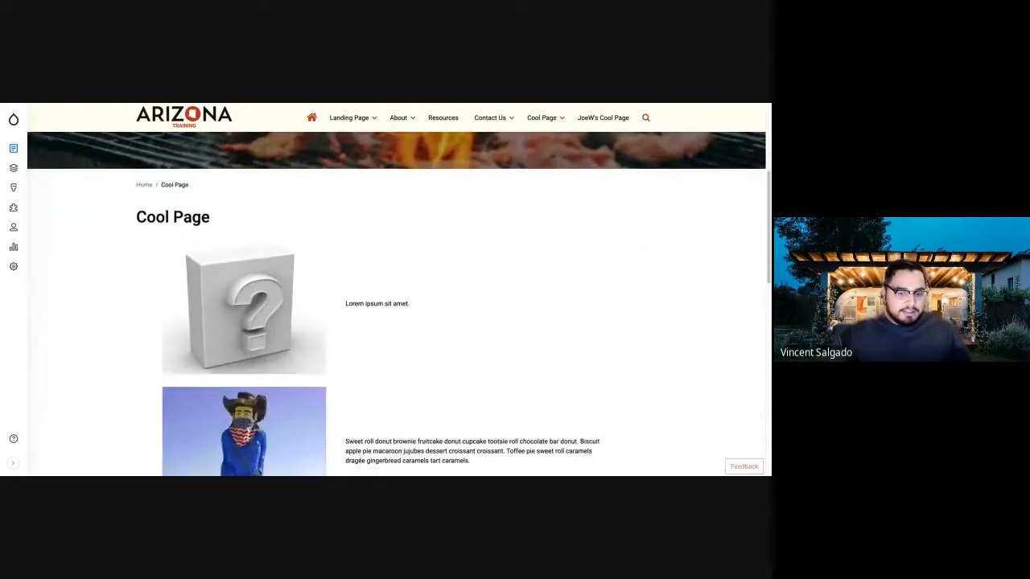
scroll(398, 303, "down", 1)
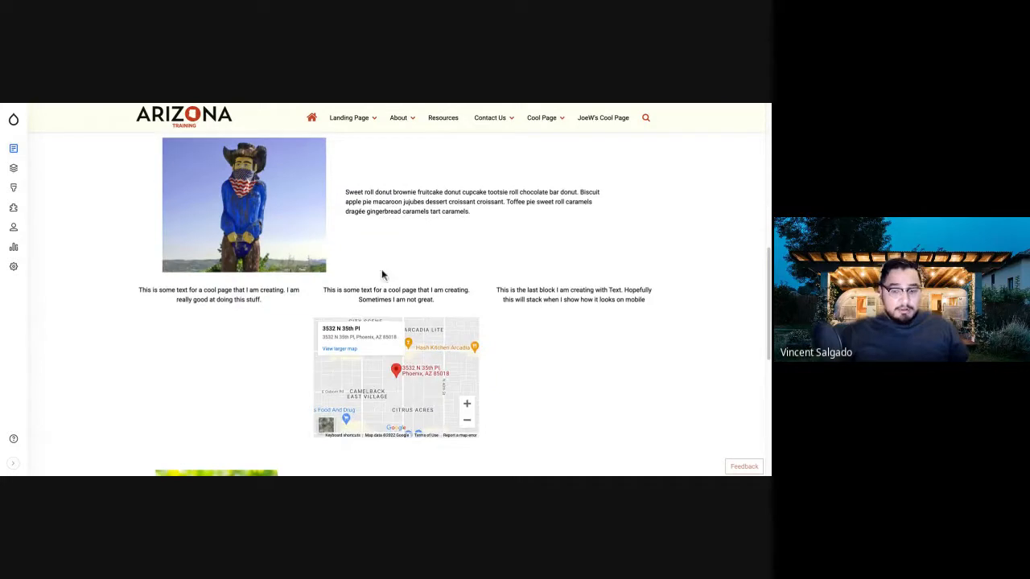
scroll(357, 329, "down", 3)
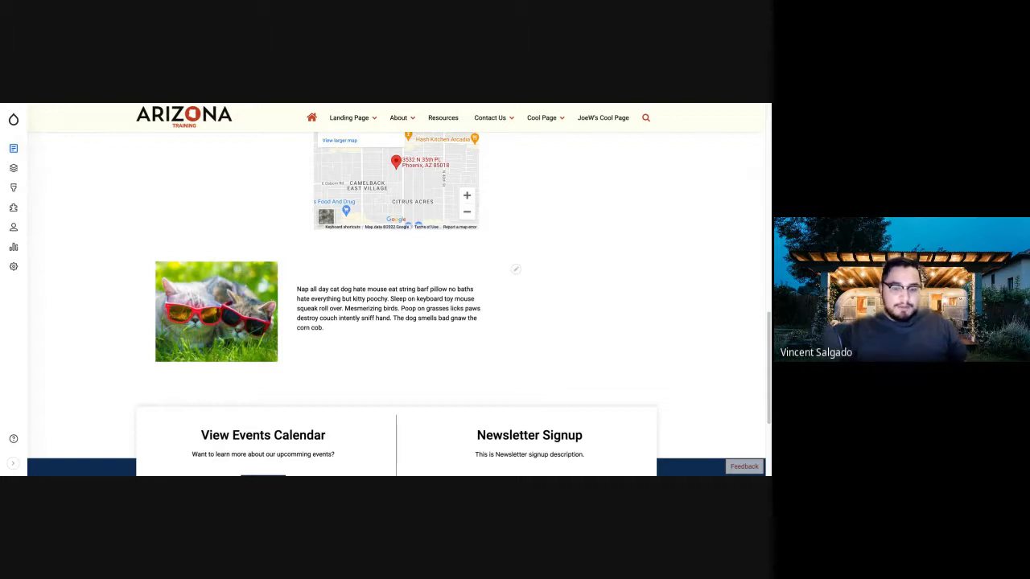
scroll(398, 304, "up", 3)
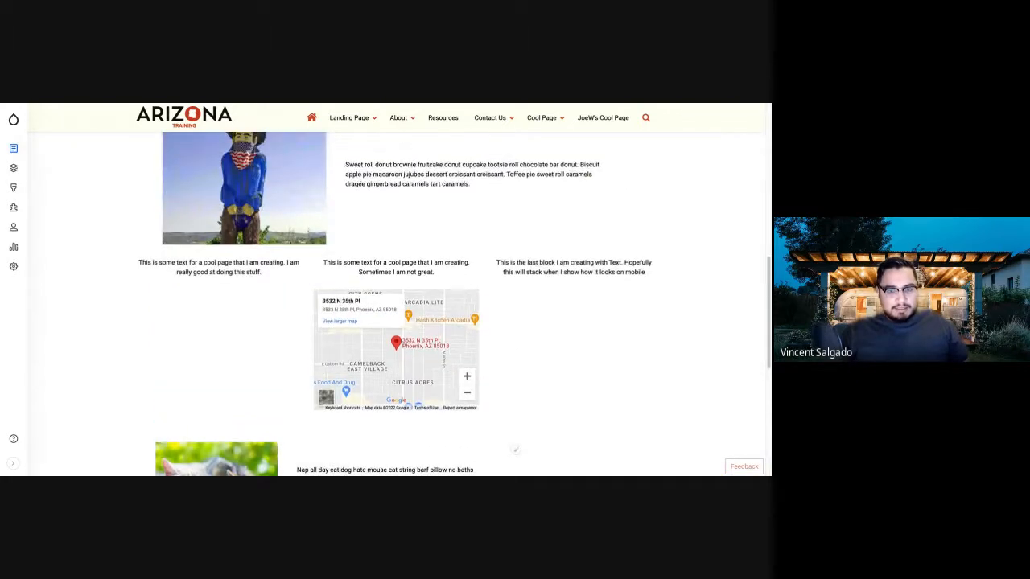
scroll(193, 229, "down", 3)
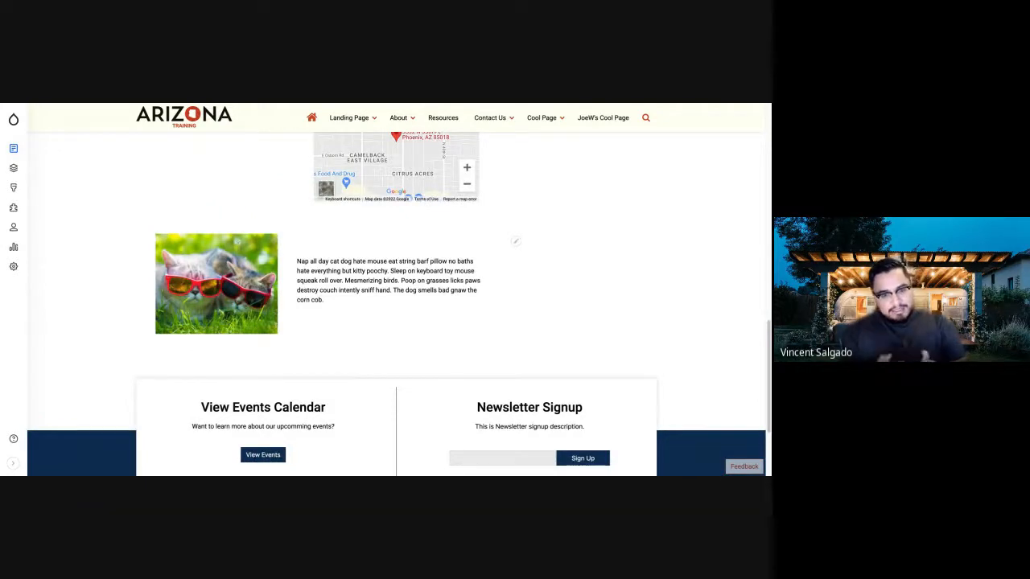
scroll(397, 305, "down", 2)
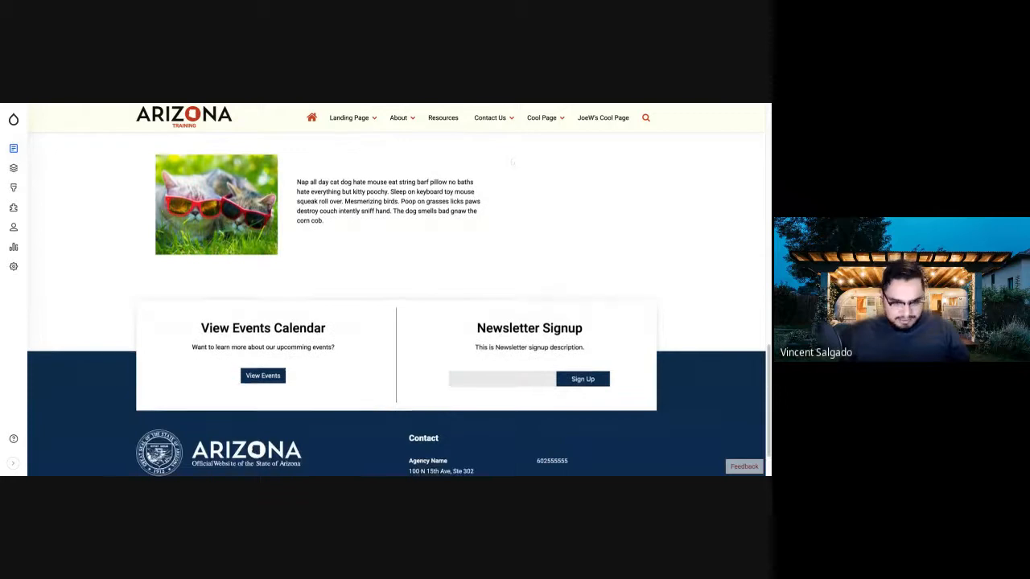
scroll(397, 306, "up", 3)
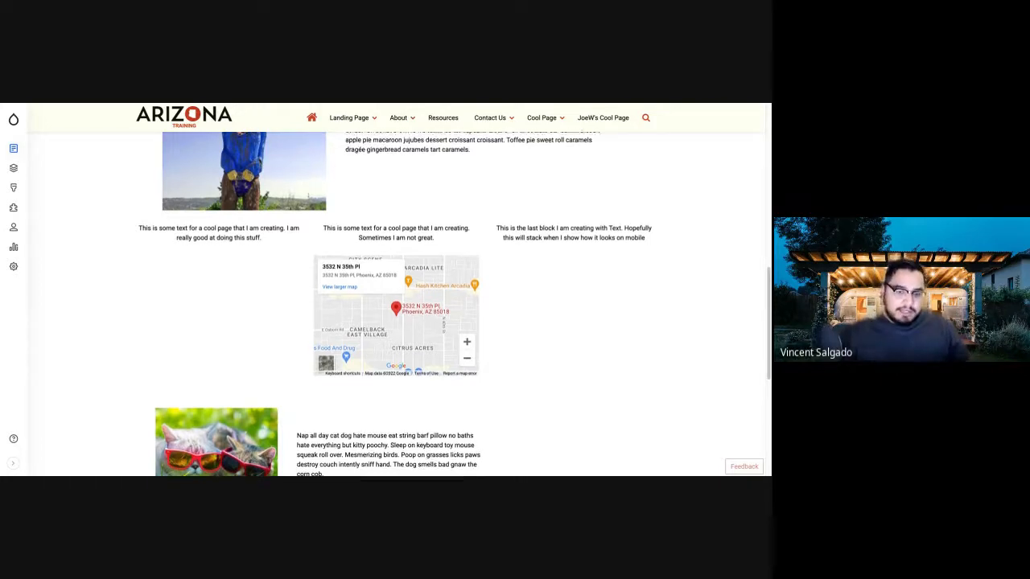
scroll(397, 305, "up", 2)
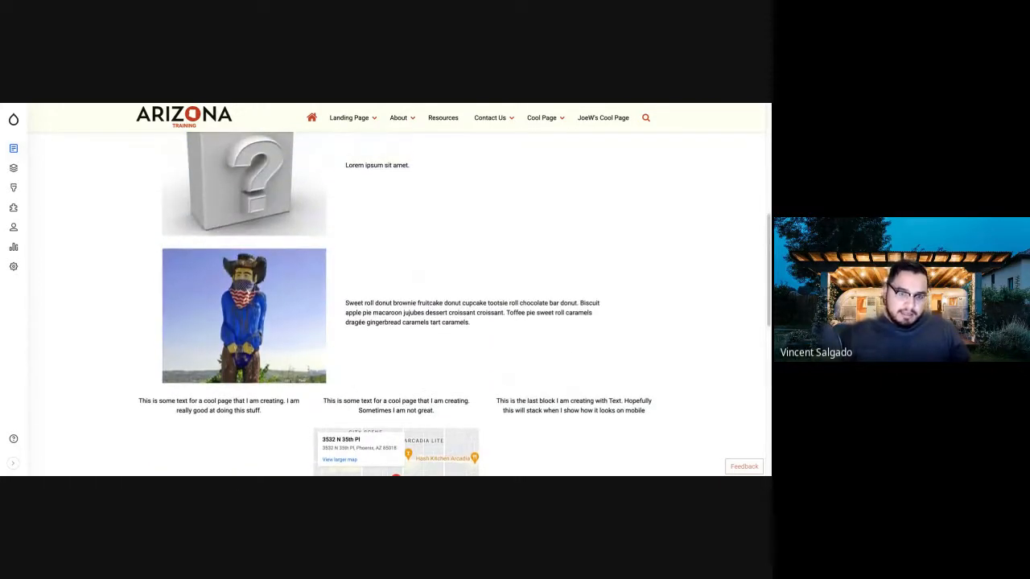
scroll(648, 201, "up", 2)
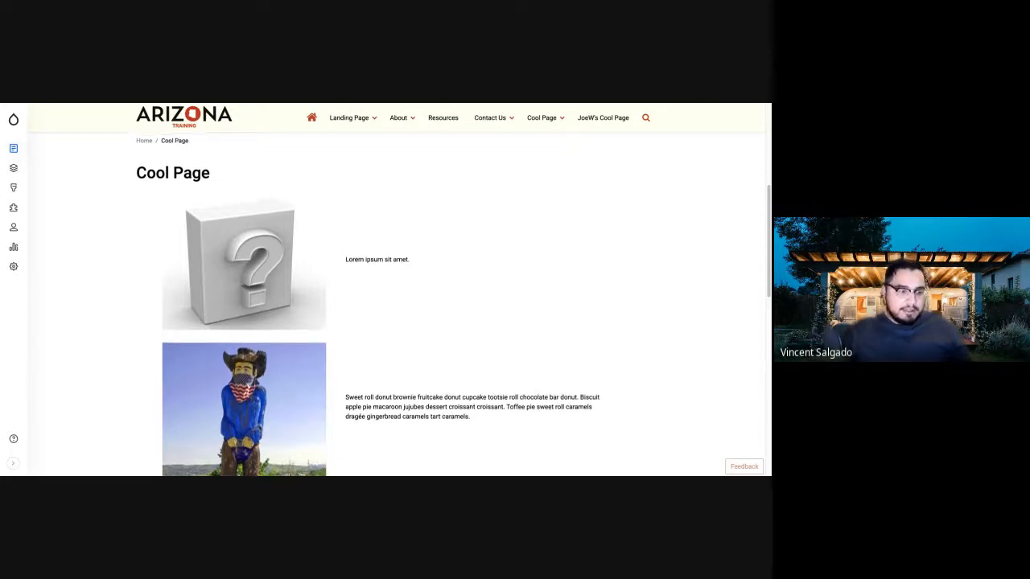
scroll(397, 304, "up", 3)
scroll(398, 303, "down", 1)
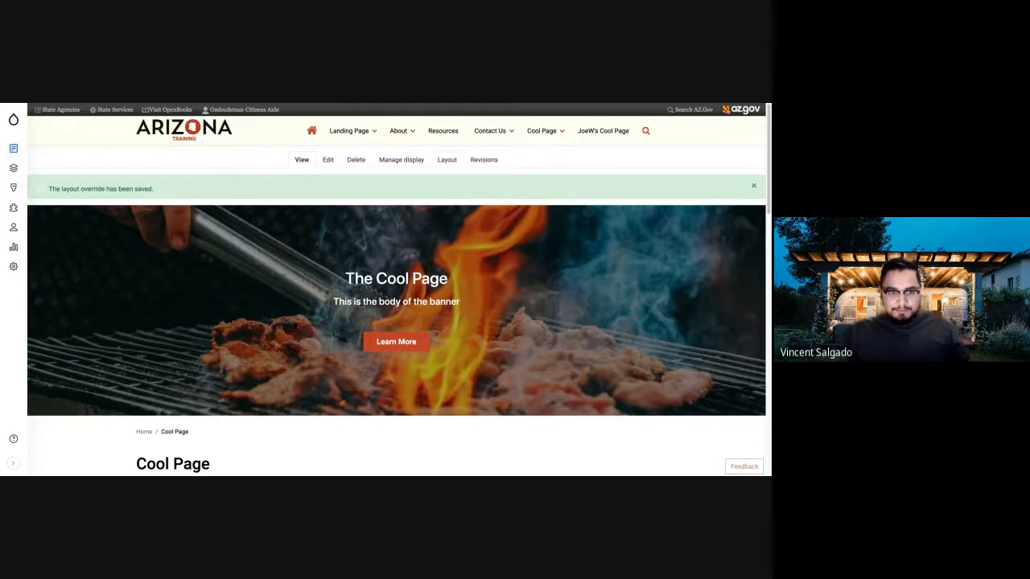
Open the Cool Page's layout editor and remove the text-with-image block with the question mark picture and "Lorem ipsum sit amet."
left_click(447, 159)
scroll(530, 383, "down", 5)
scroll(529, 385, "up", 1)
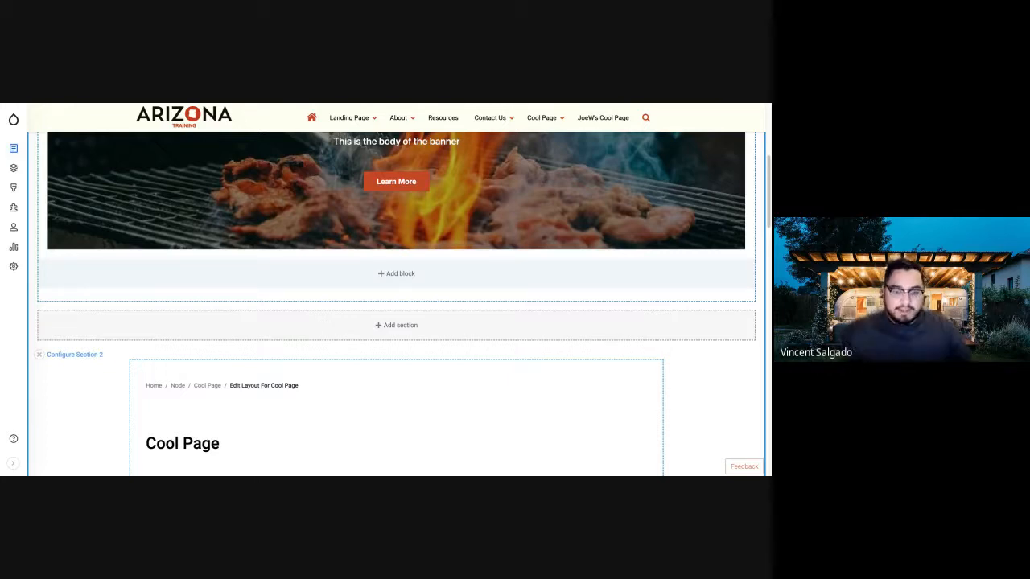
scroll(221, 424, "down", 3)
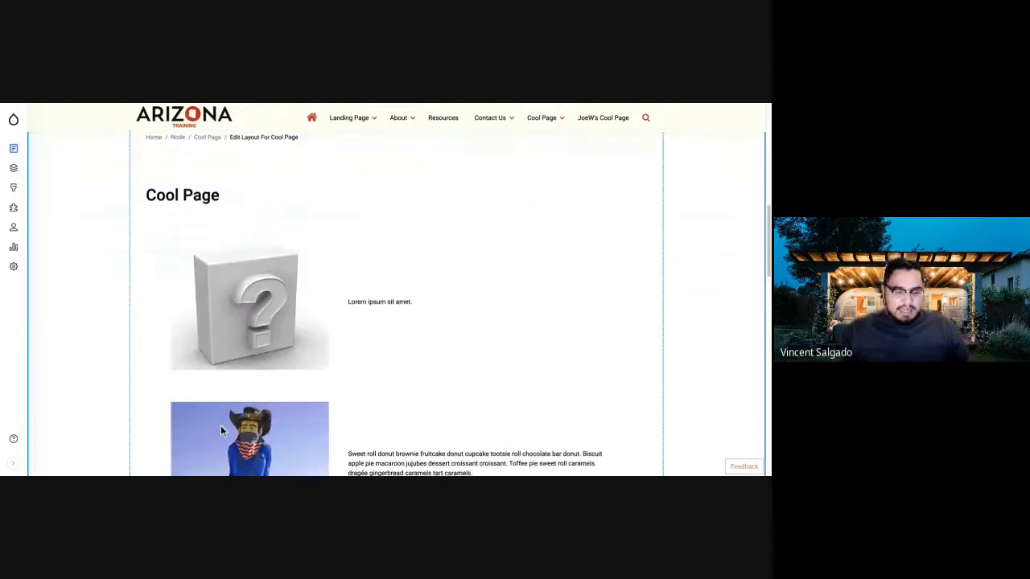
scroll(297, 437, "down", 1)
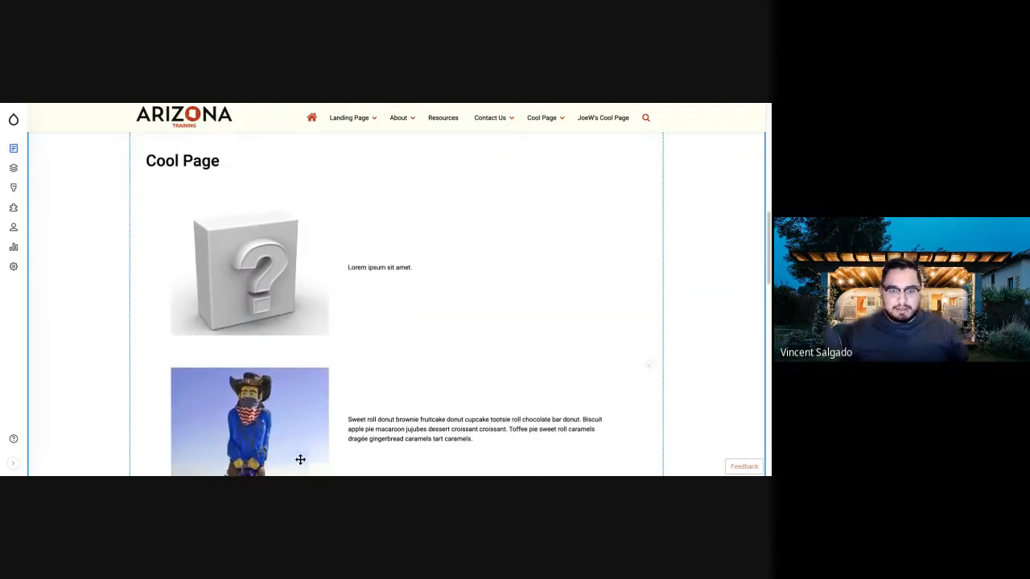
left_click(648, 200)
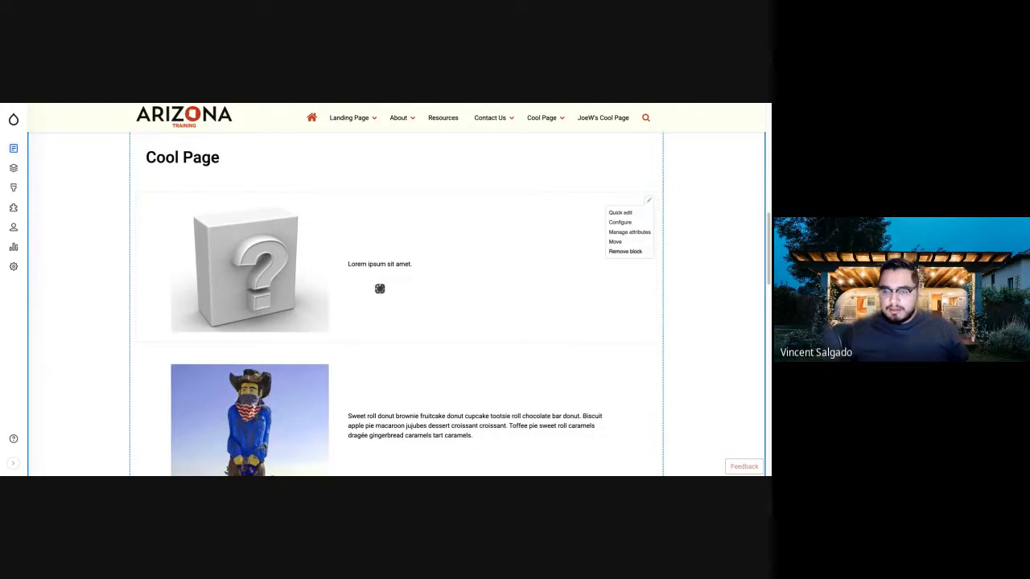
left_click(625, 251)
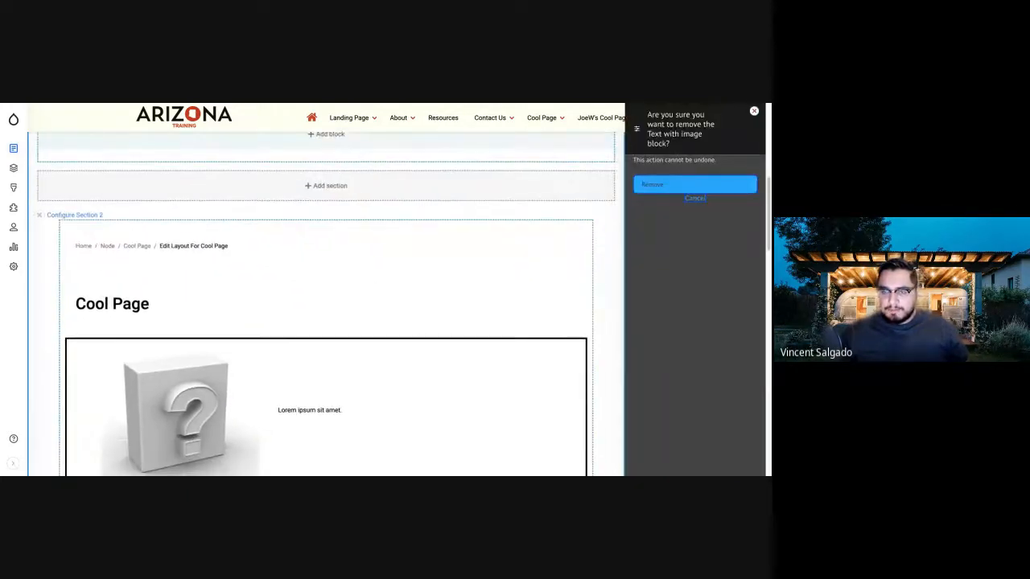
left_click(694, 185)
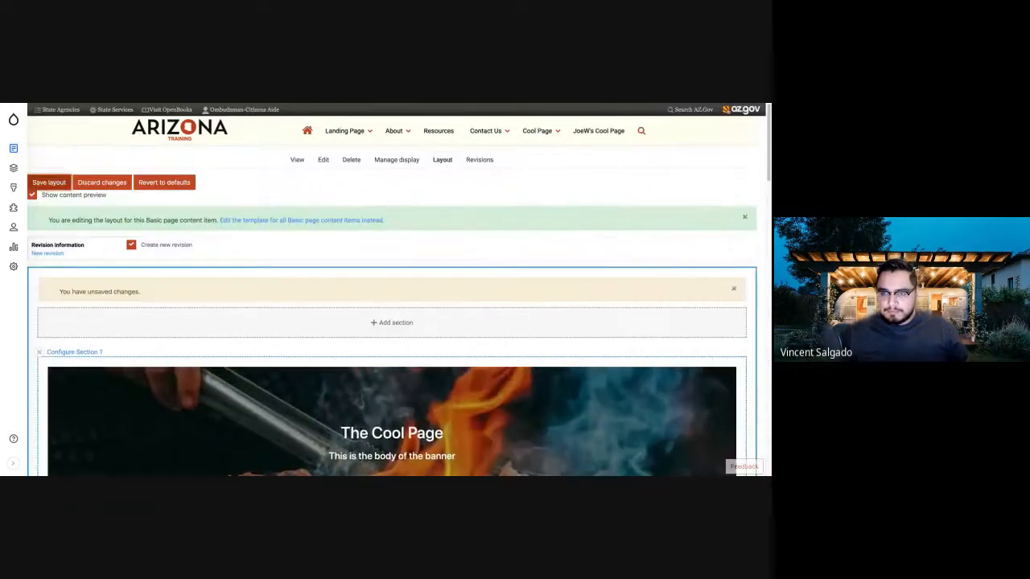
Remove the text-with-image block showing the cats in sunglasses from the two-column section below the map
scroll(640, 392, "down", 10)
scroll(633, 406, "down", 3)
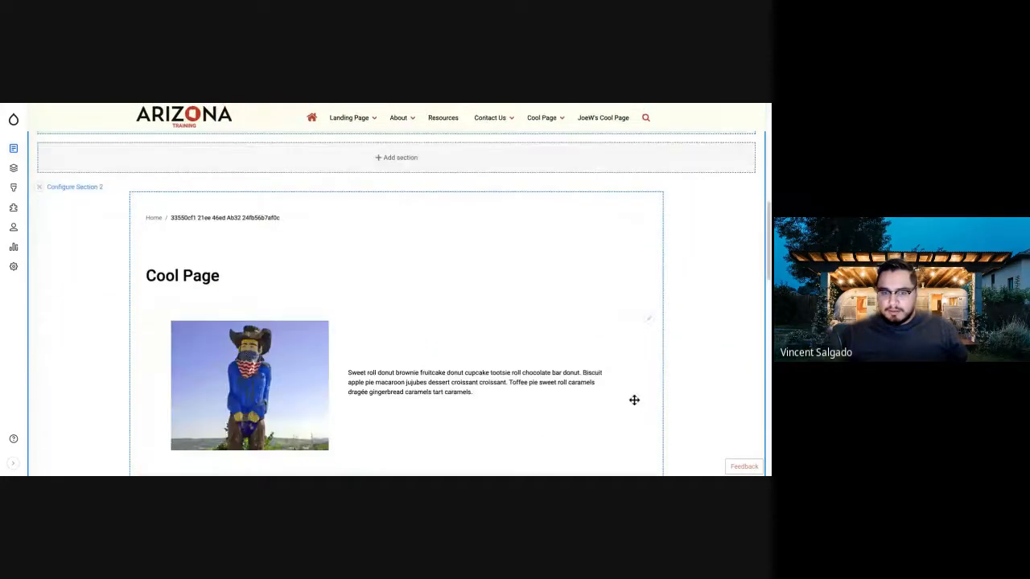
scroll(634, 400, "down", 4)
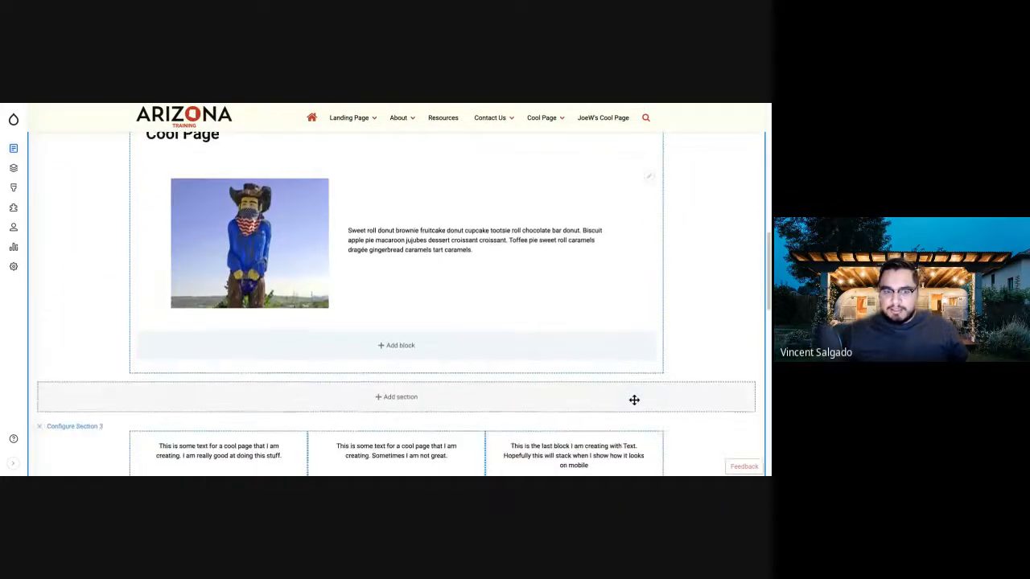
scroll(399, 304, "down", 5)
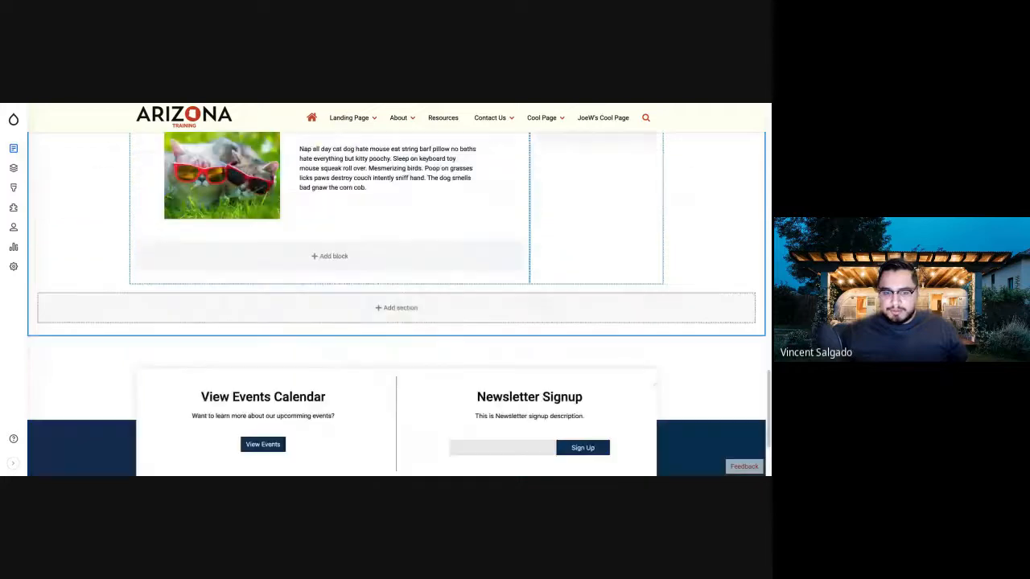
scroll(458, 223, "up", 3)
scroll(469, 218, "up", 1)
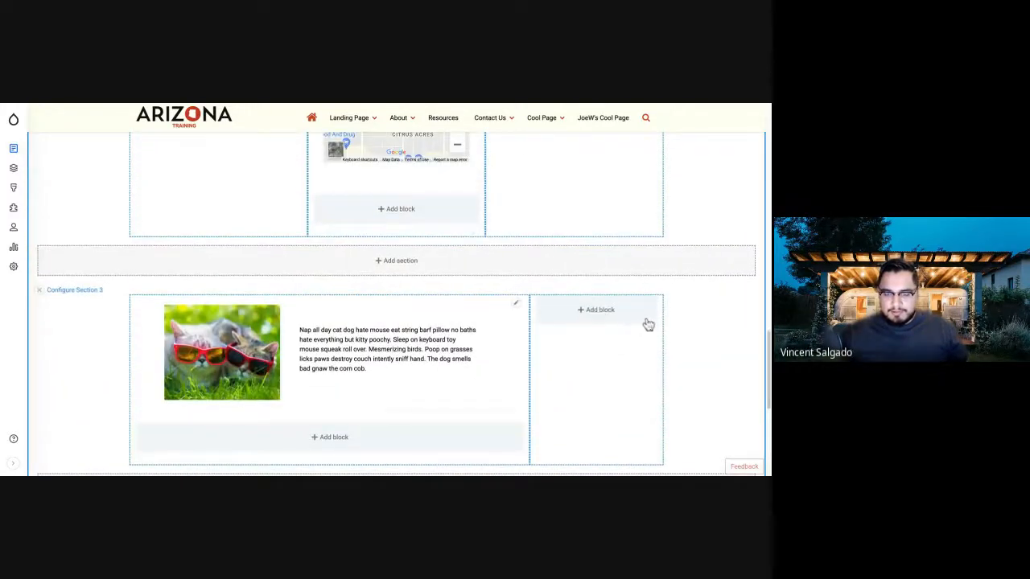
left_click(516, 303)
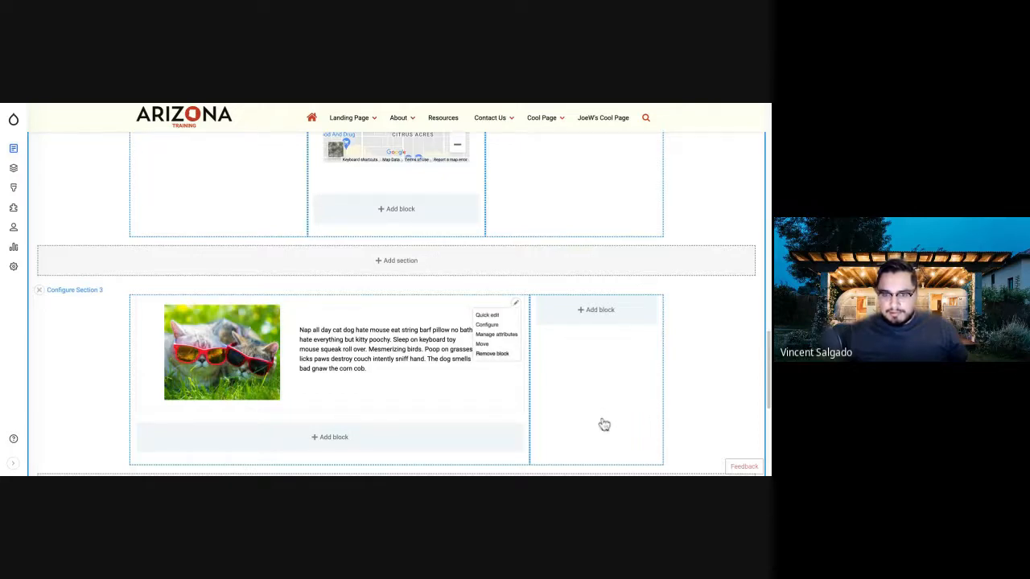
left_click(491, 354)
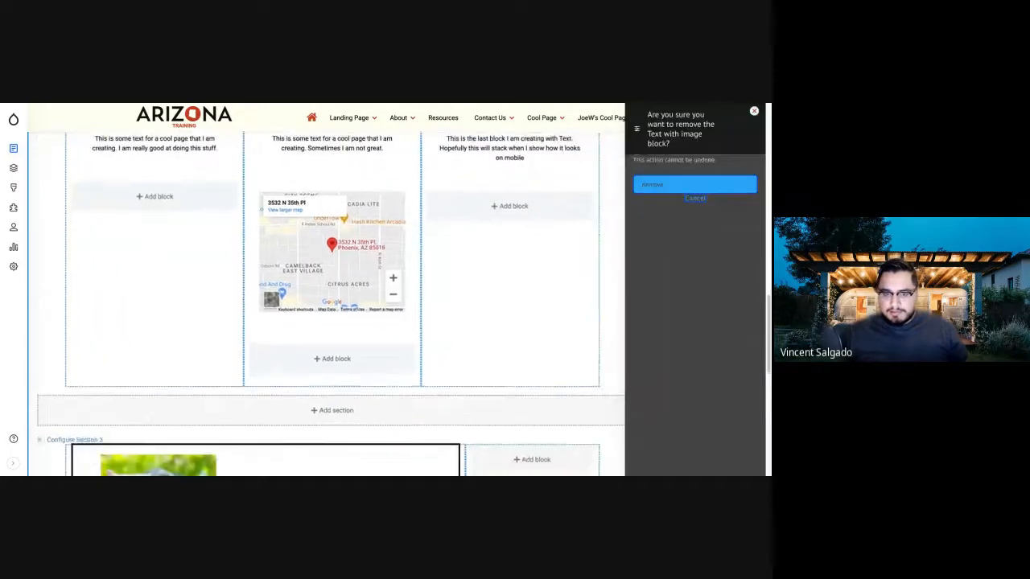
left_click(695, 185)
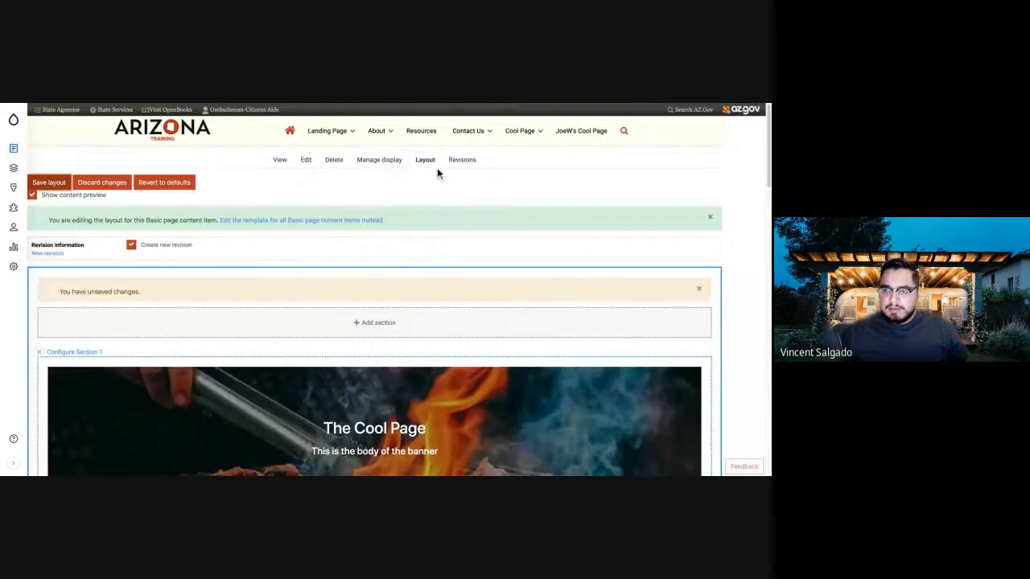
Inspect the container type, gutters and column width settings of the empty two-column section below the map, leaving them unchanged
scroll(365, 255, "down", 4)
scroll(365, 255, "down", 10)
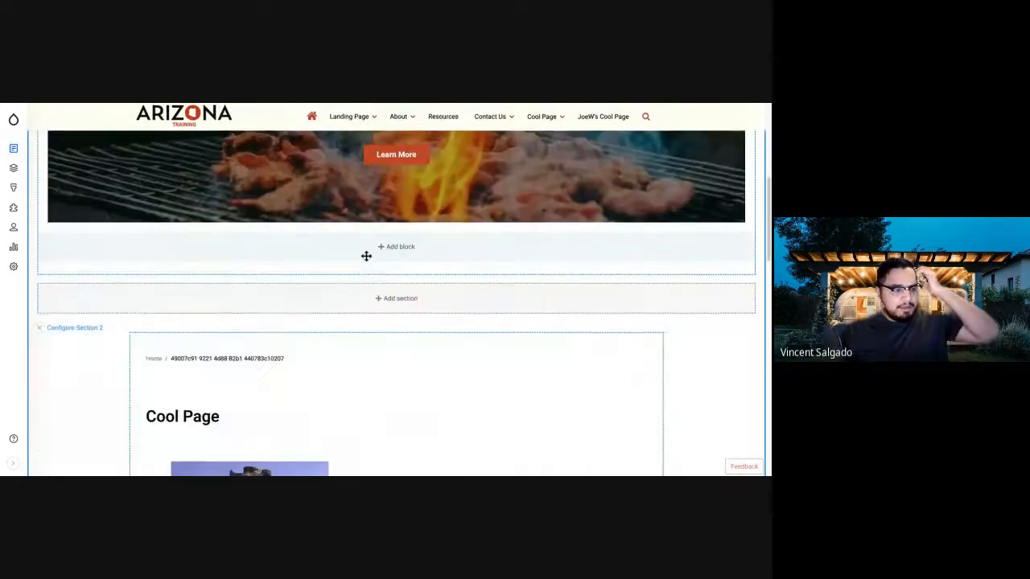
scroll(365, 256, "up", 2)
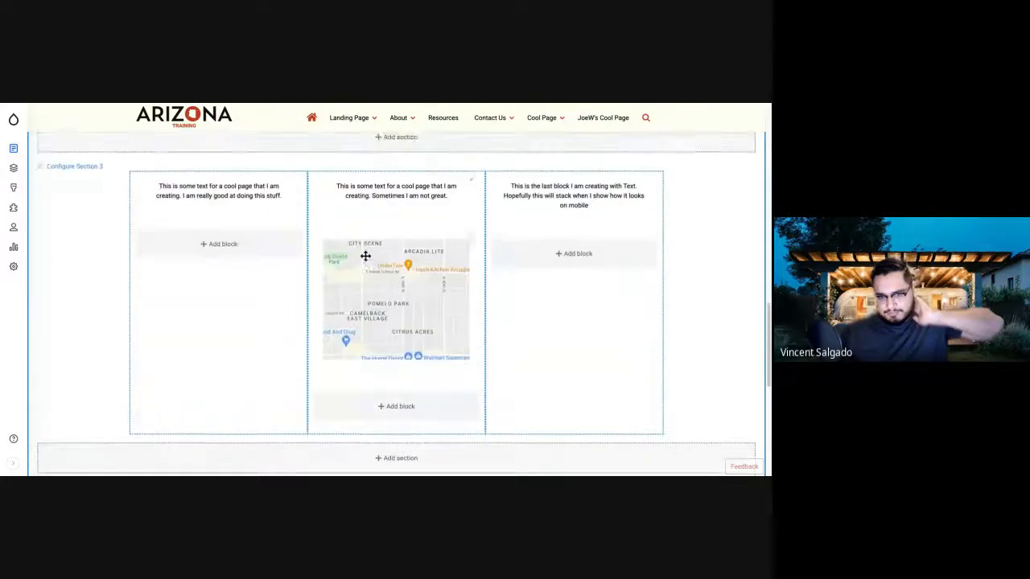
scroll(248, 404, "down", 4)
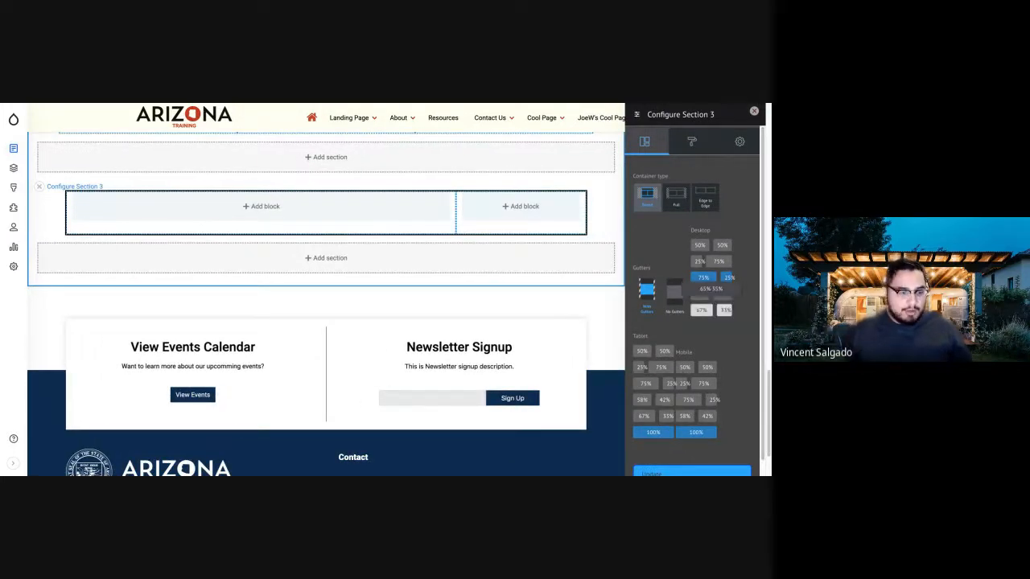
scroll(683, 346, "down", 3)
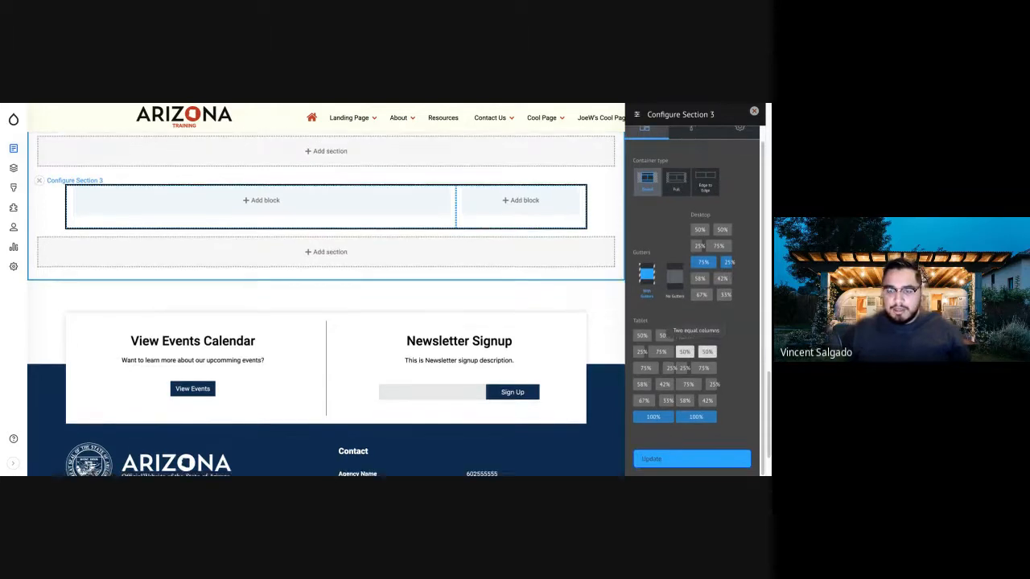
scroll(684, 334, "up", 4)
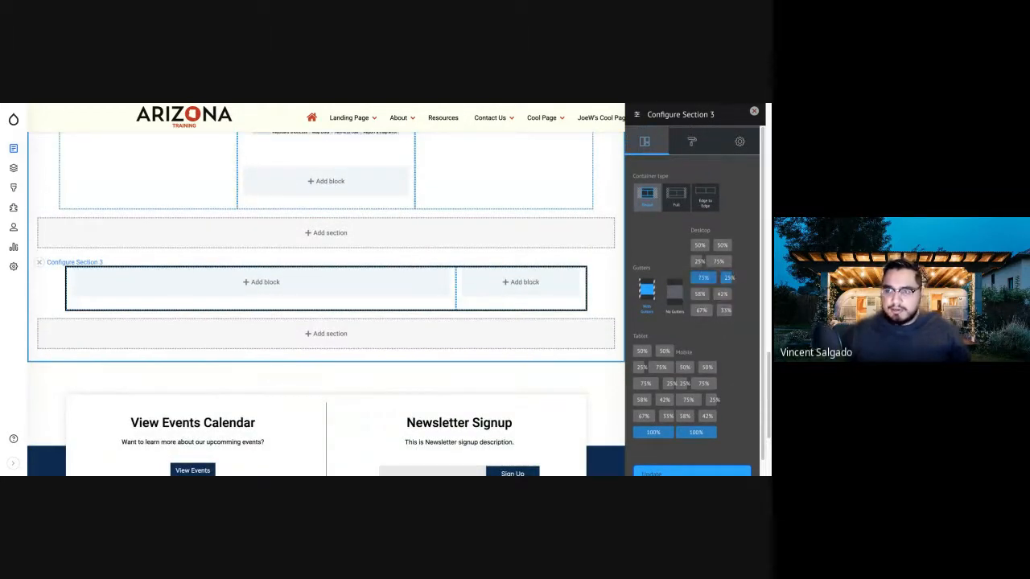
left_click(754, 110)
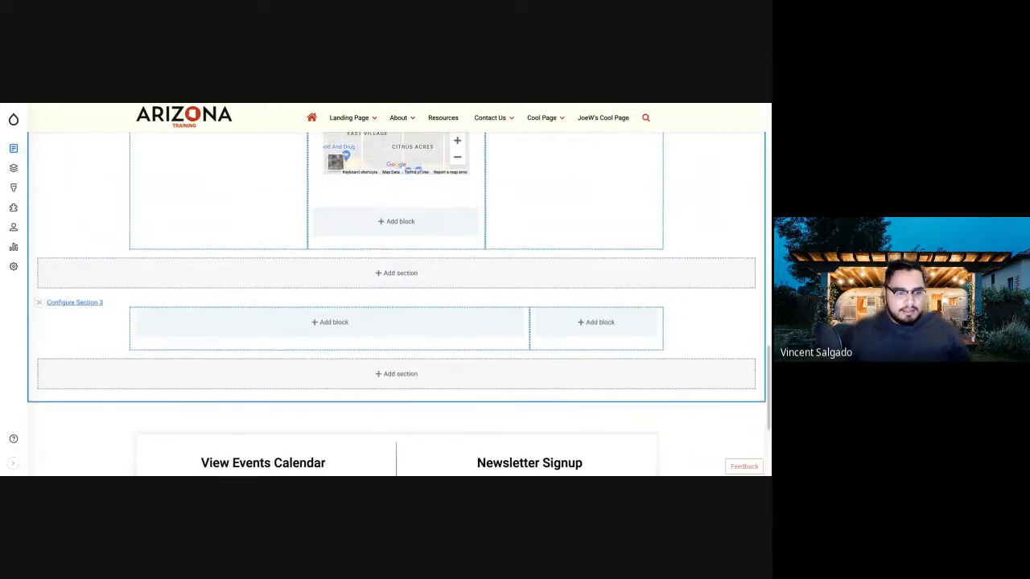
Remove the empty two-column section below the map from the Cool Page layout
left_click(39, 302)
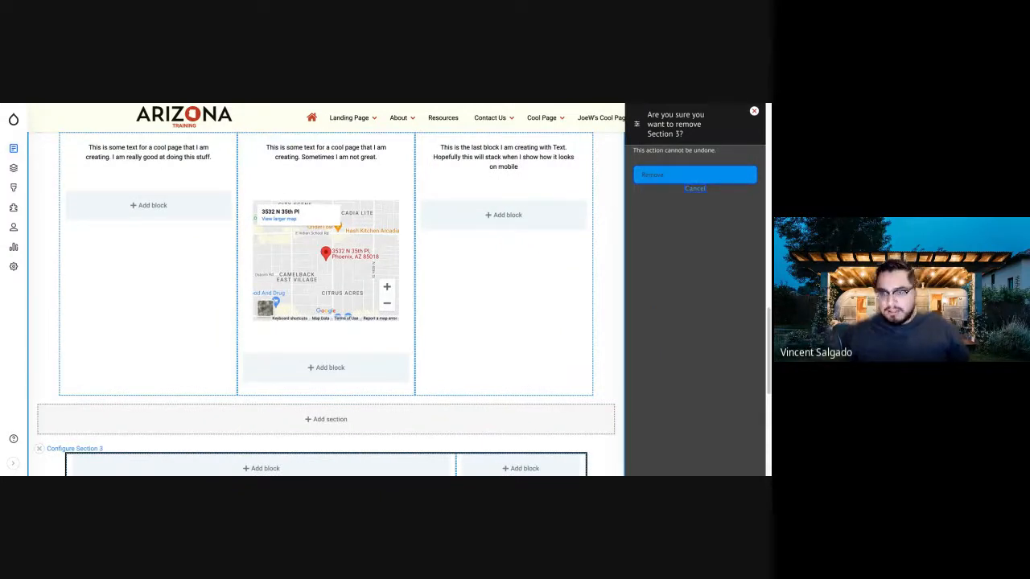
left_click(695, 175)
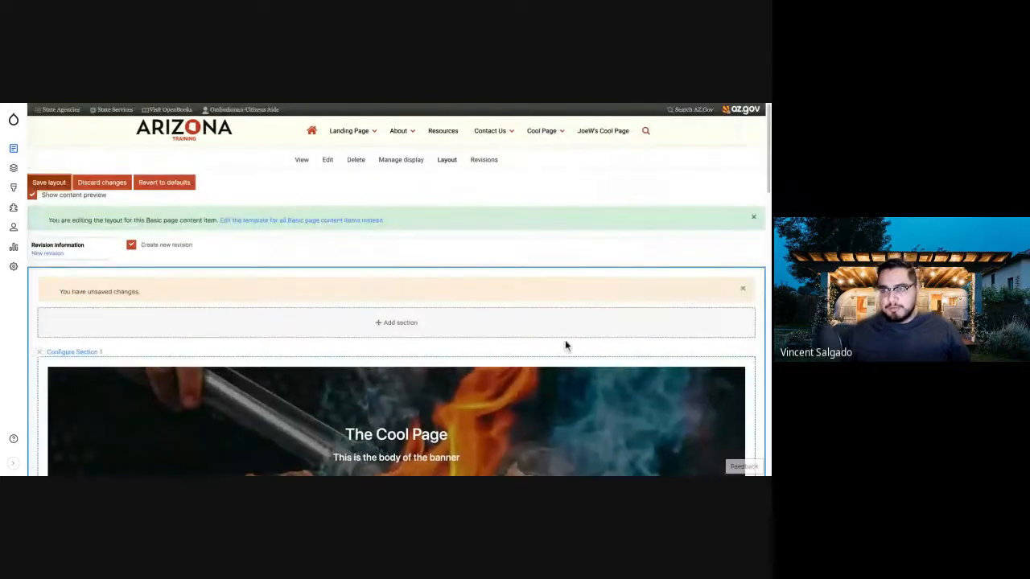
scroll(583, 322, "down", 3)
scroll(583, 325, "down", 5)
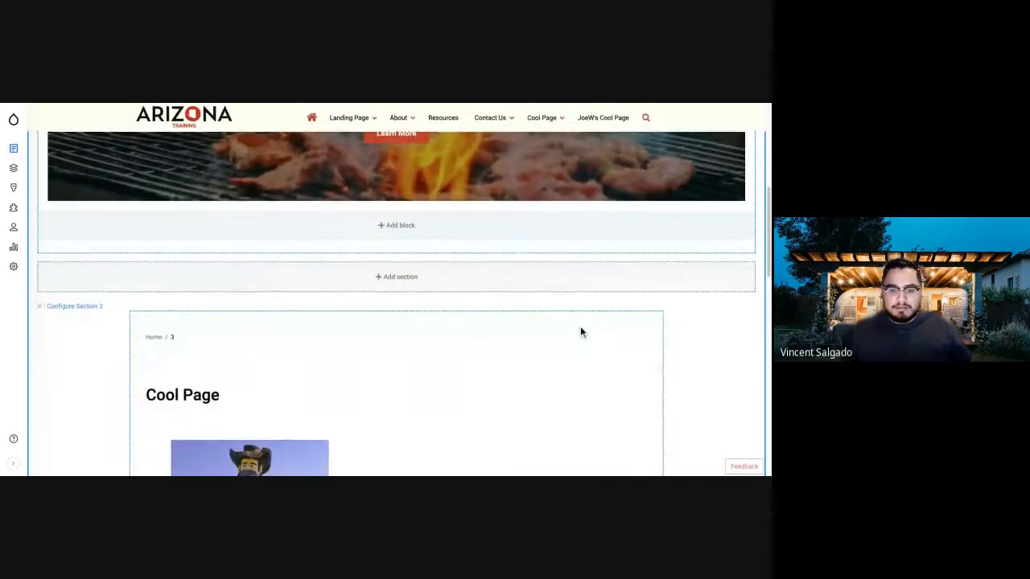
Start a Bootstrap 1 Col section below the three-column map section and choose Background colour 1 as its background
scroll(580, 326, "down", 2)
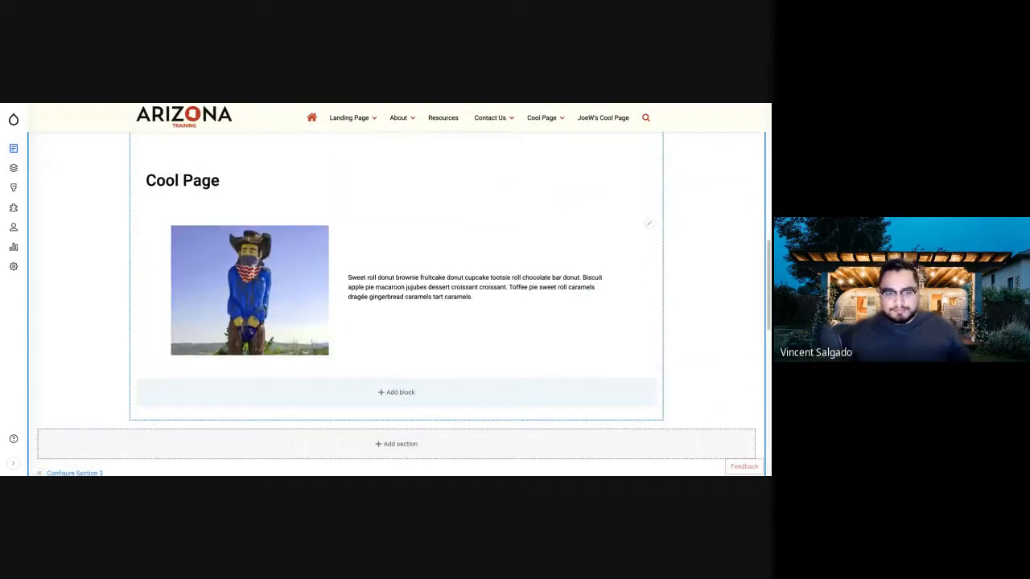
scroll(396, 305, "down", 6)
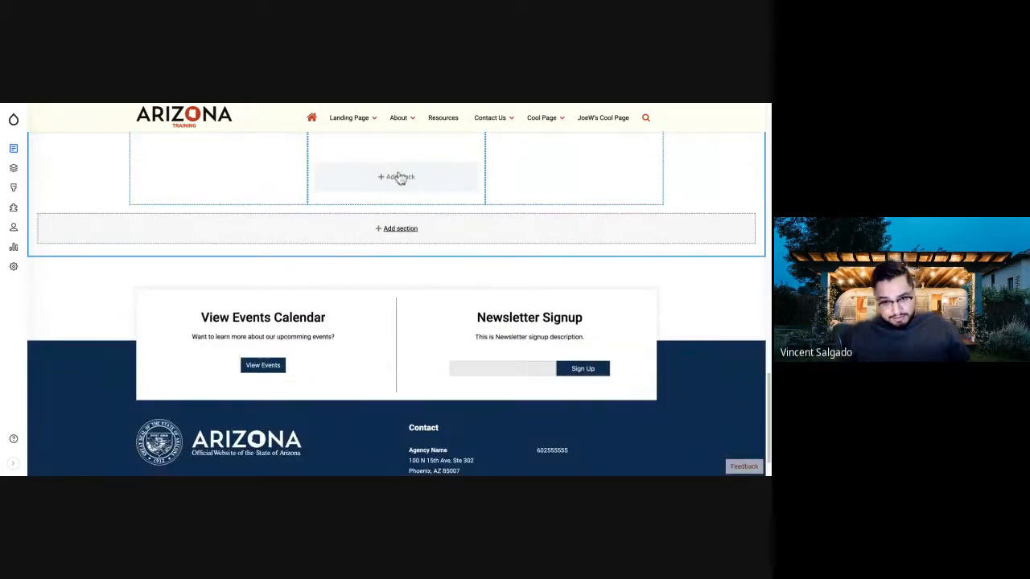
left_click(401, 177)
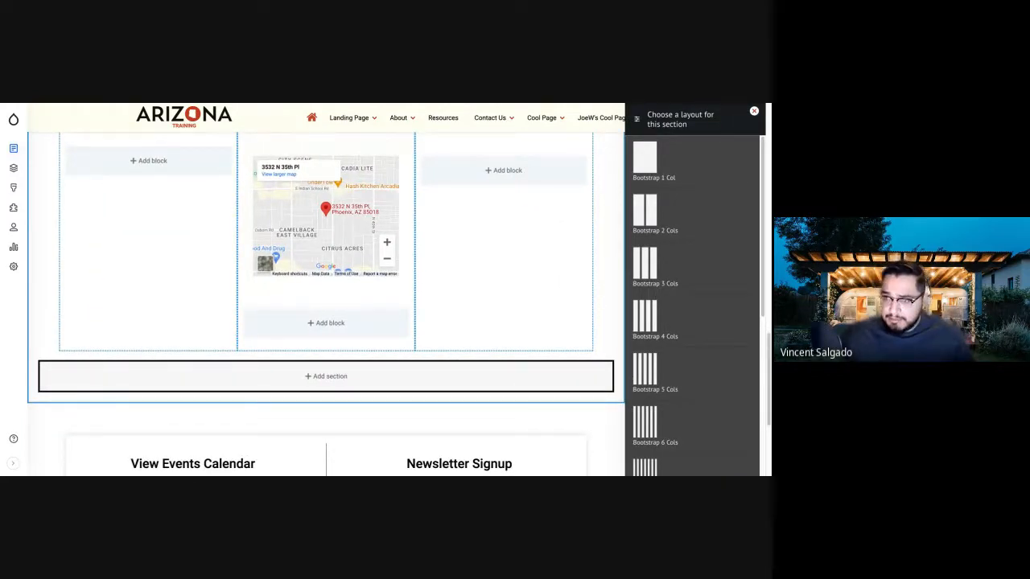
left_click(645, 160)
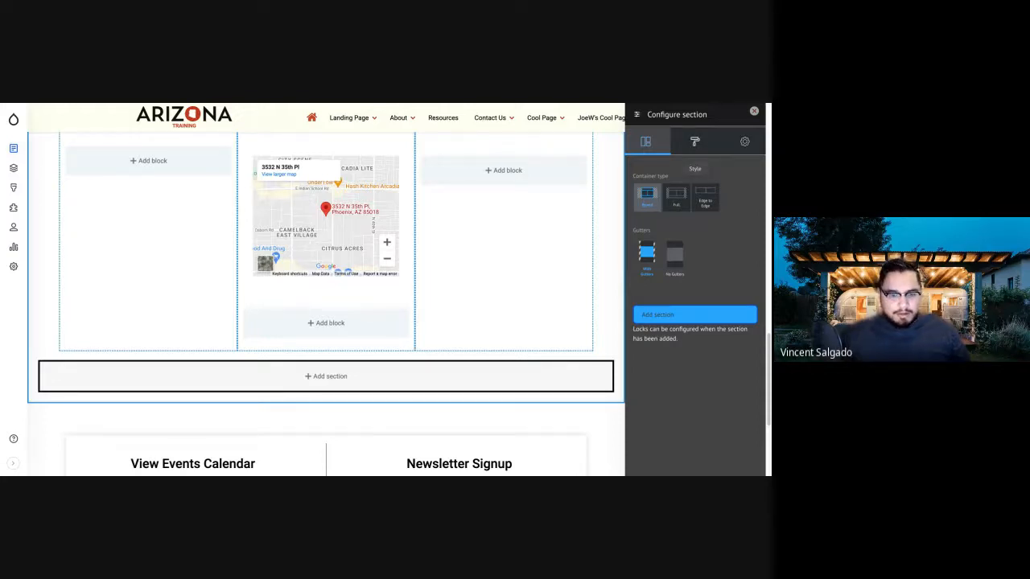
left_click(695, 142)
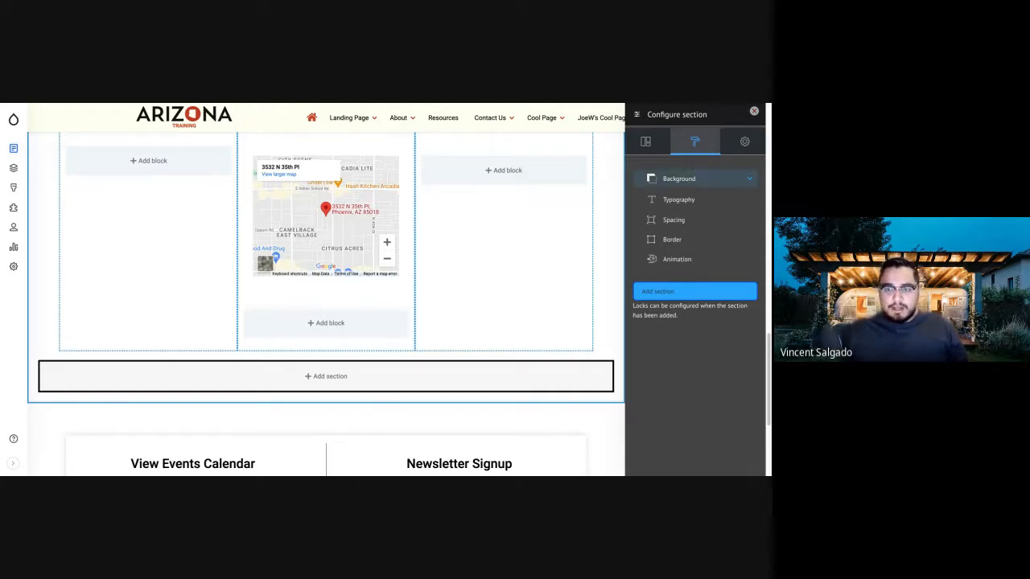
left_click(684, 178)
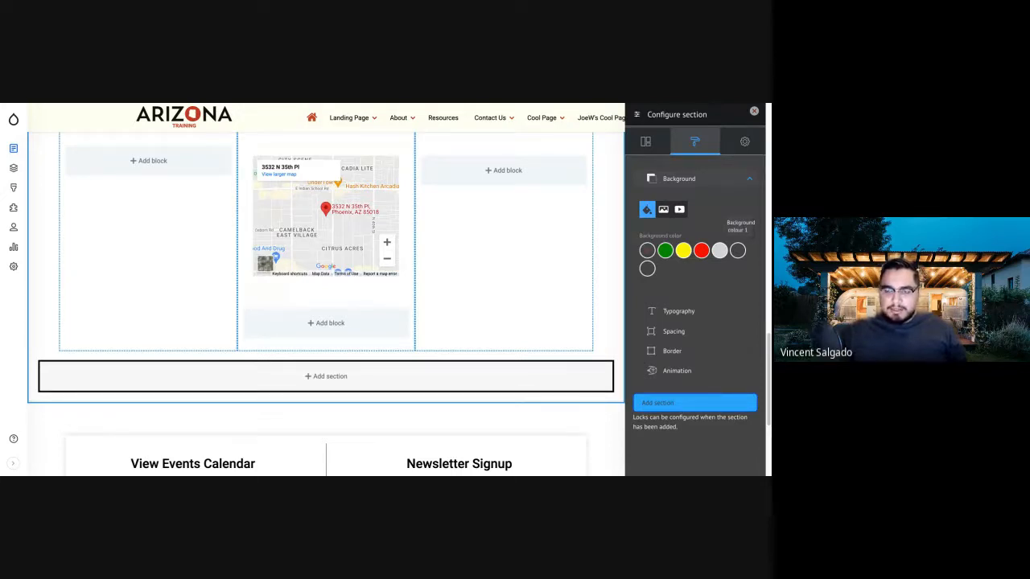
left_click(737, 250)
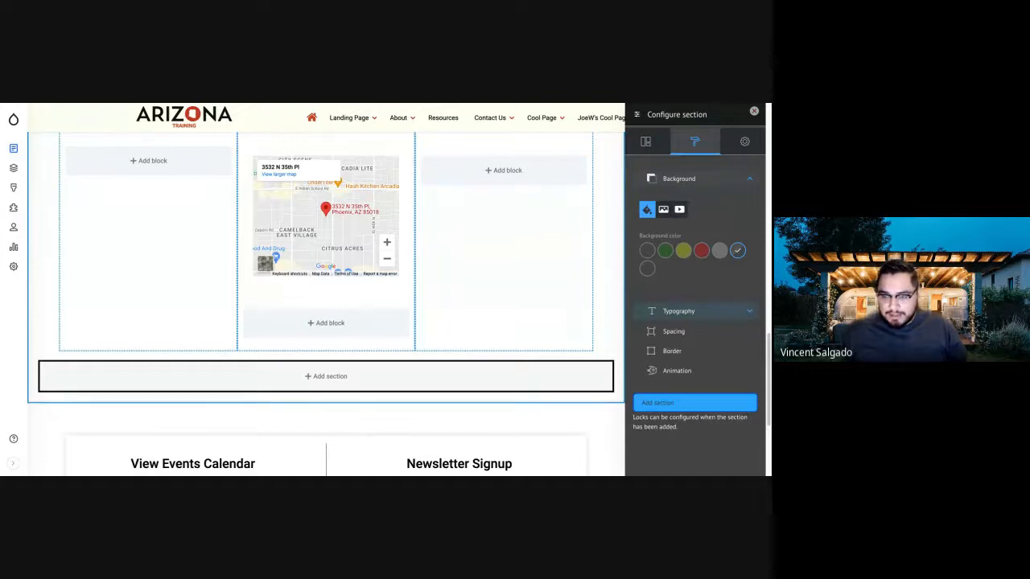
Examine the text color, alignment, padding and margin options in the new section's typography and spacing styles
left_click(694, 311)
scroll(694, 311, "down", 2)
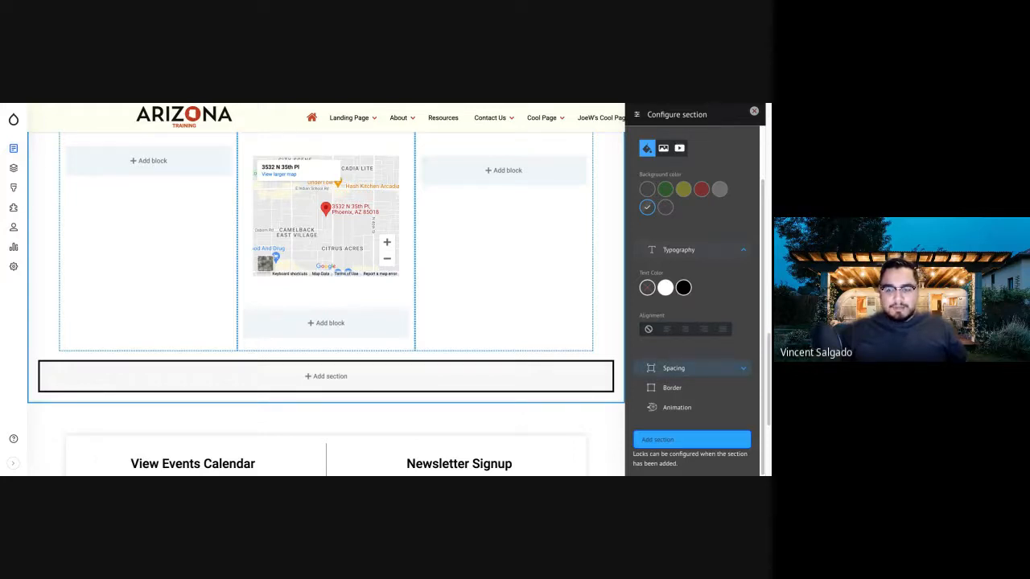
left_click(680, 368)
scroll(690, 354, "down", 1)
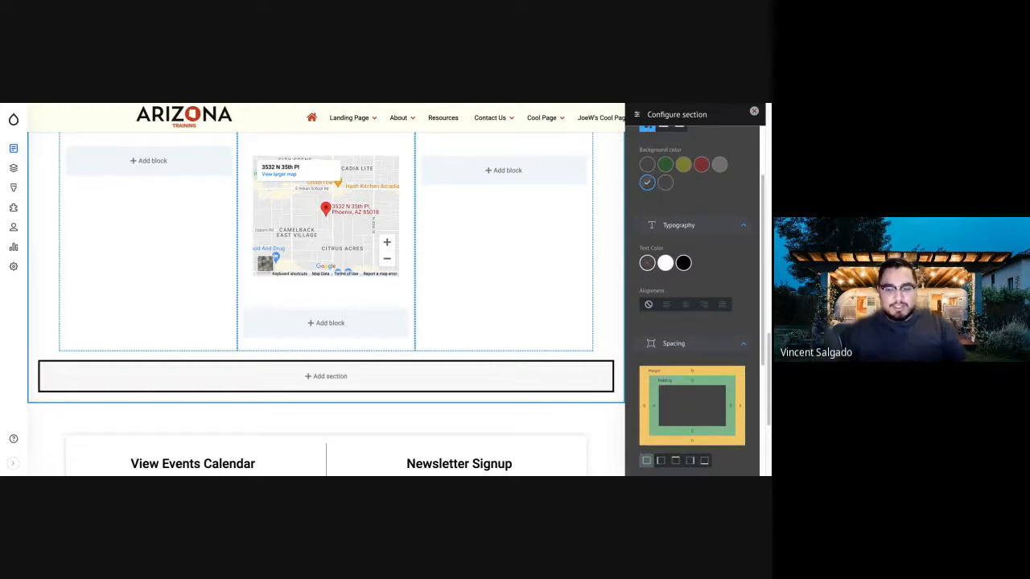
scroll(692, 337, "down", 4)
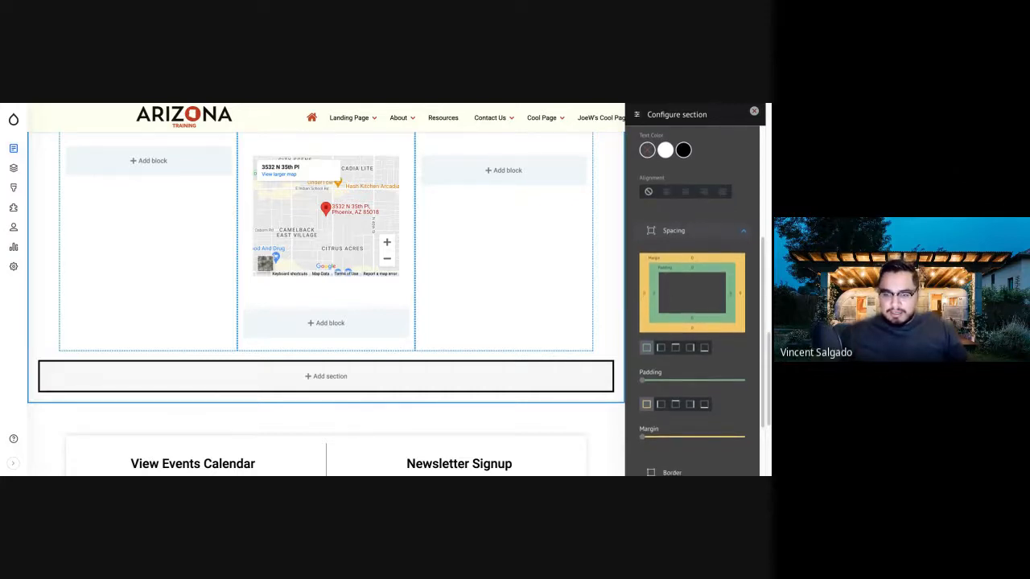
scroll(694, 355, "down", 2)
scroll(693, 355, "down", 3)
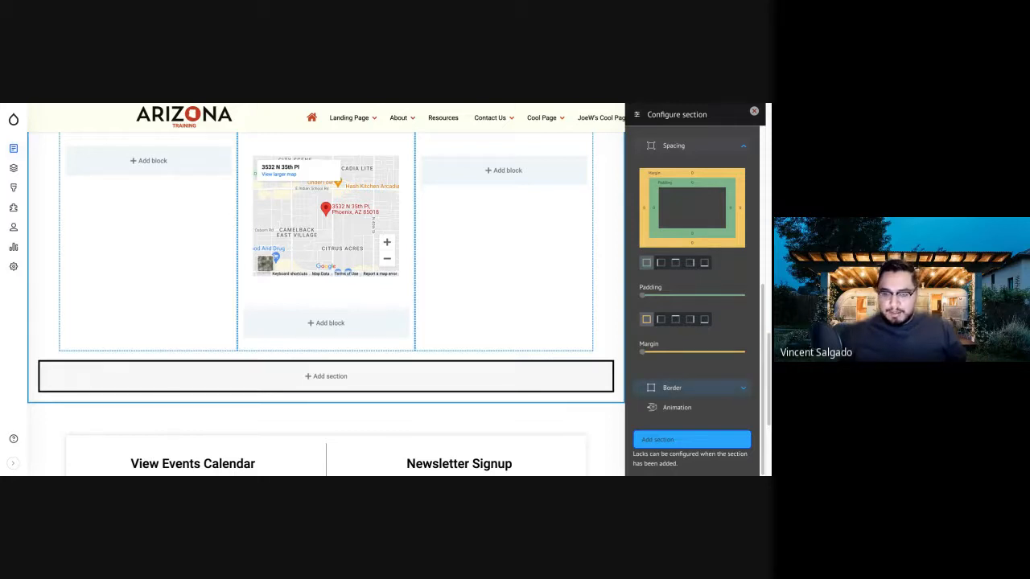
Examine the border style, width, color and radius options for the new section
left_click(691, 387)
scroll(692, 371, "down", 3)
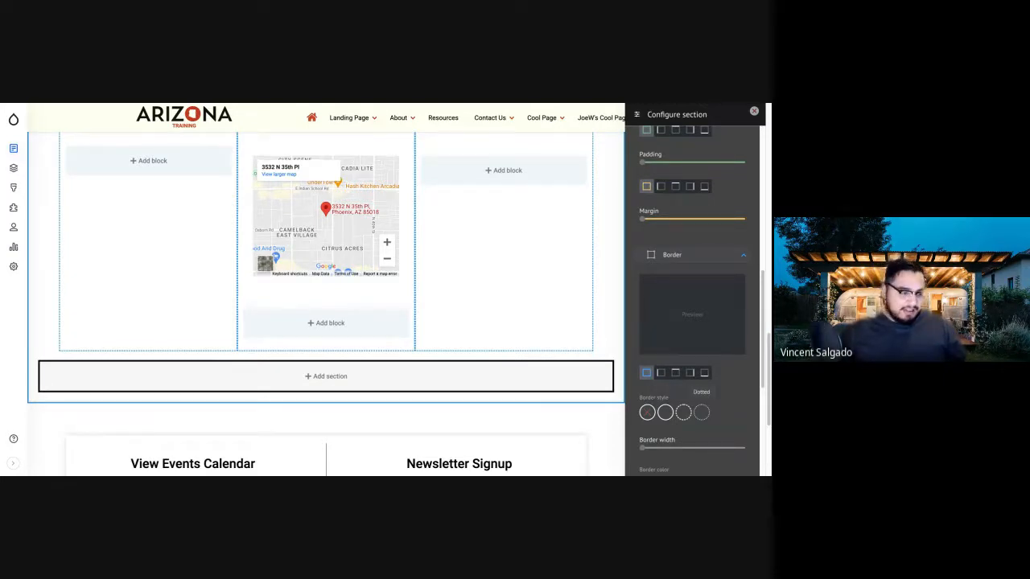
scroll(702, 411, "down", 2)
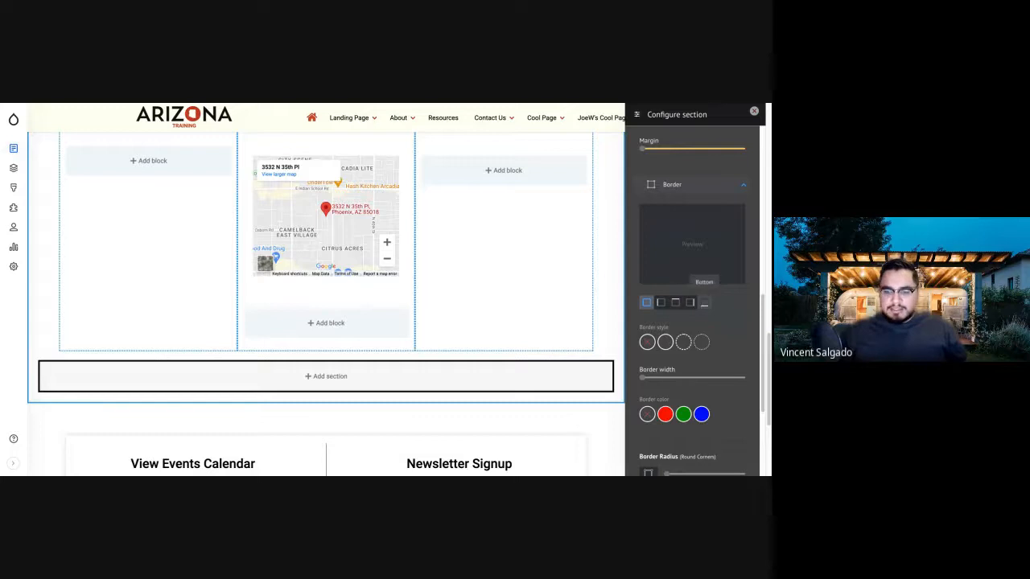
scroll(705, 302, "down", 1)
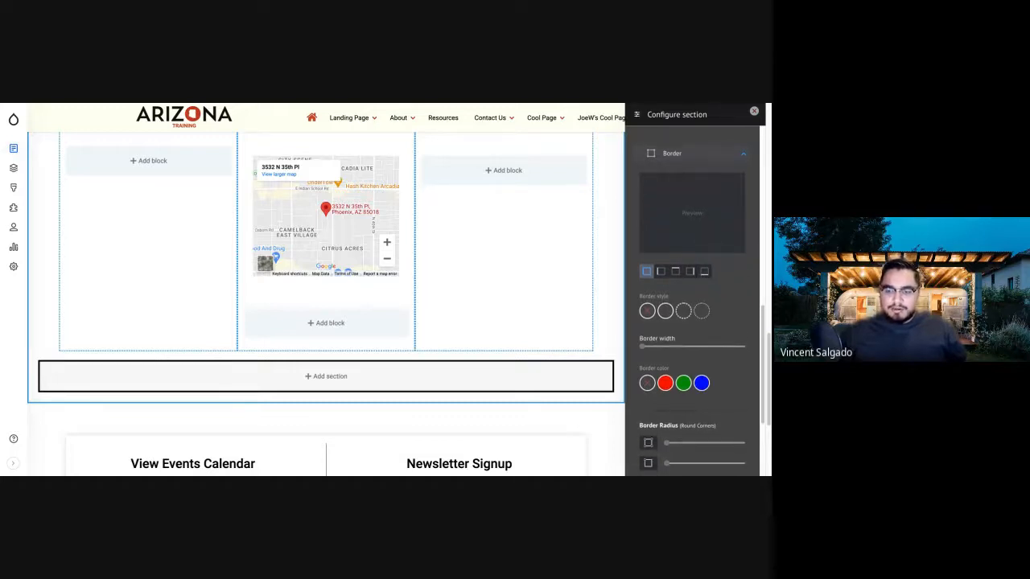
scroll(699, 304, "up", 1)
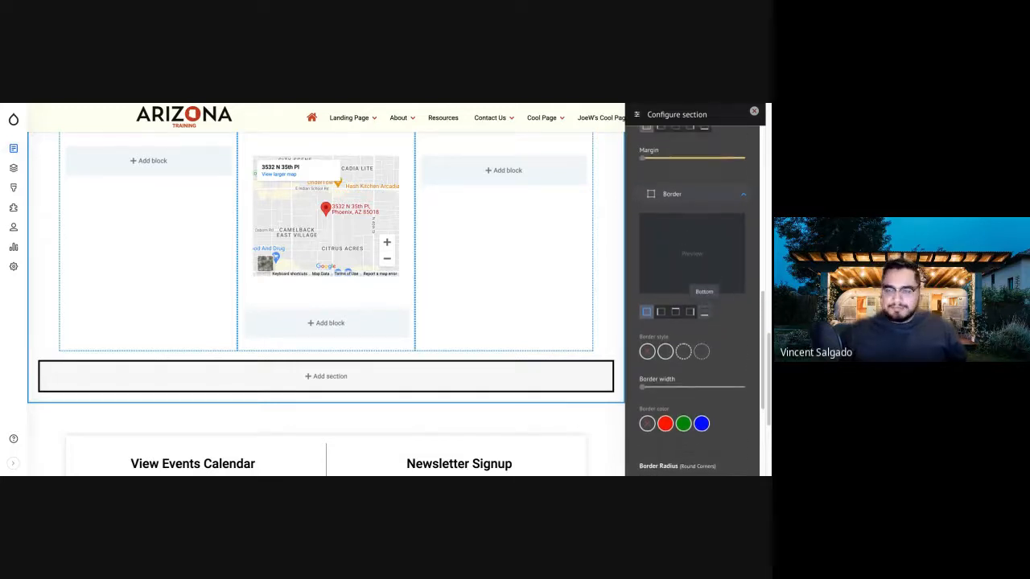
left_click(693, 194)
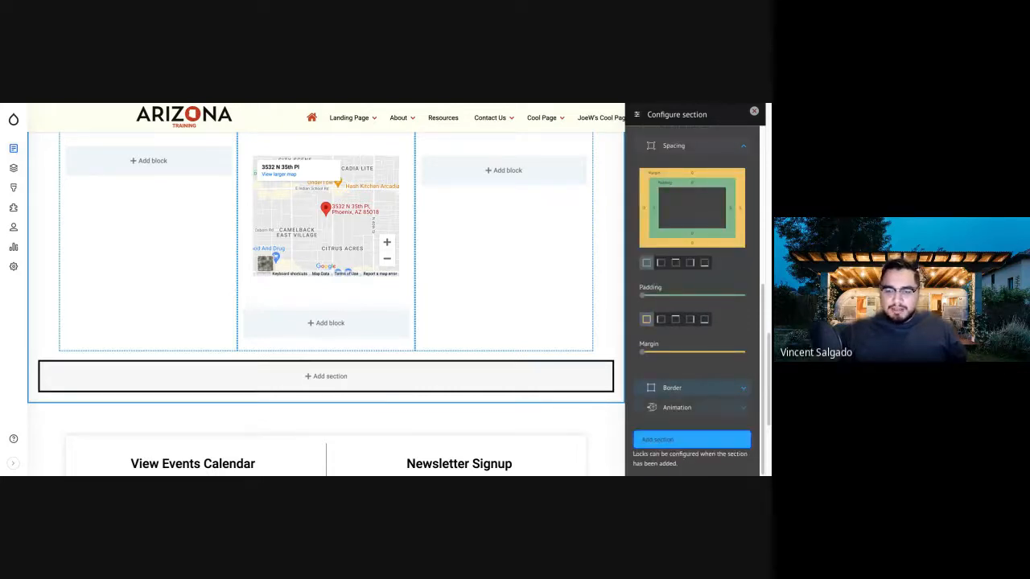
Examine the scroll effects offered in the new section's animation settings
left_click(676, 407)
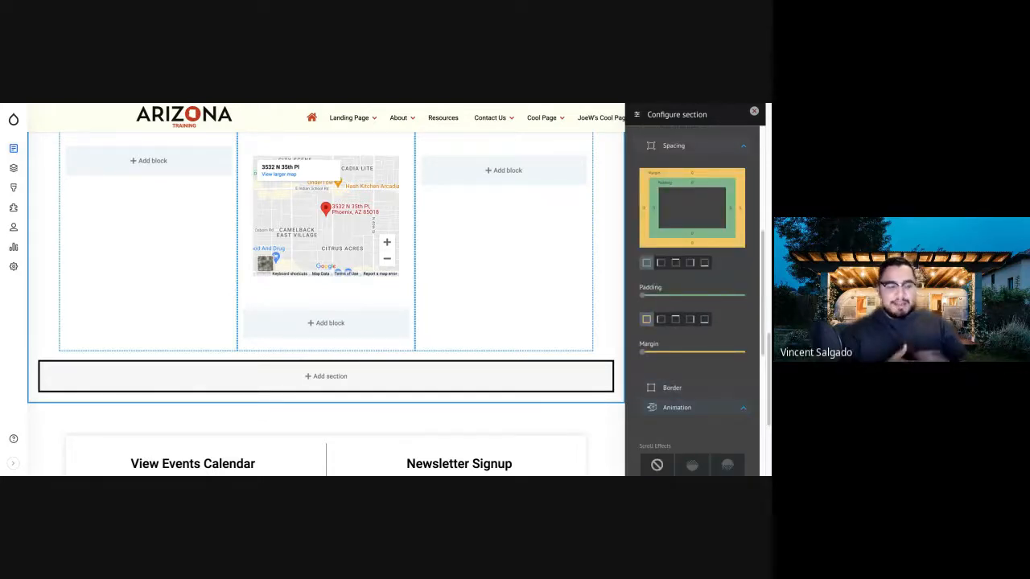
scroll(692, 338, "down", 3)
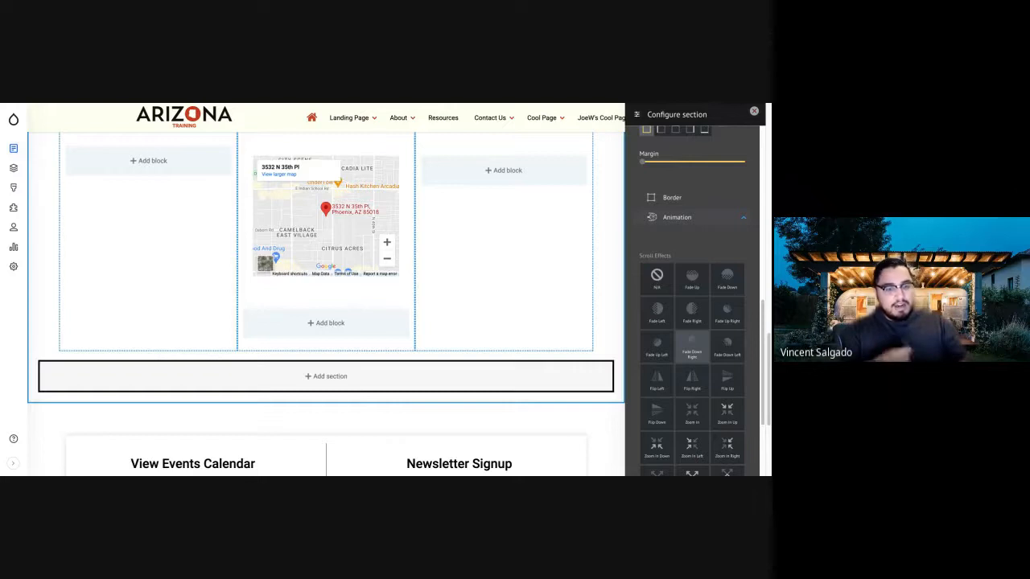
scroll(691, 301, "down", 1)
scroll(692, 322, "down", 2)
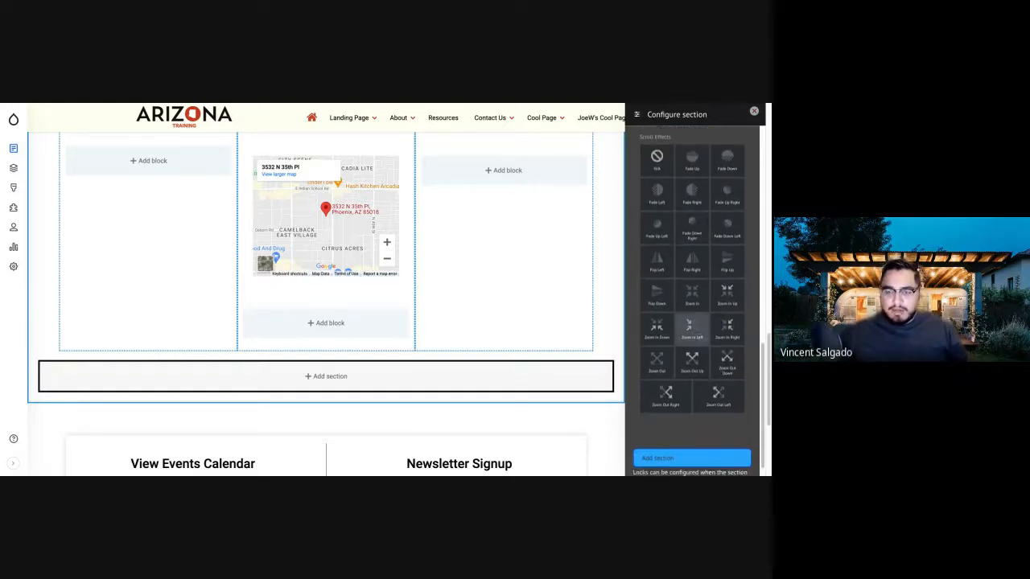
scroll(692, 322, "up", 6)
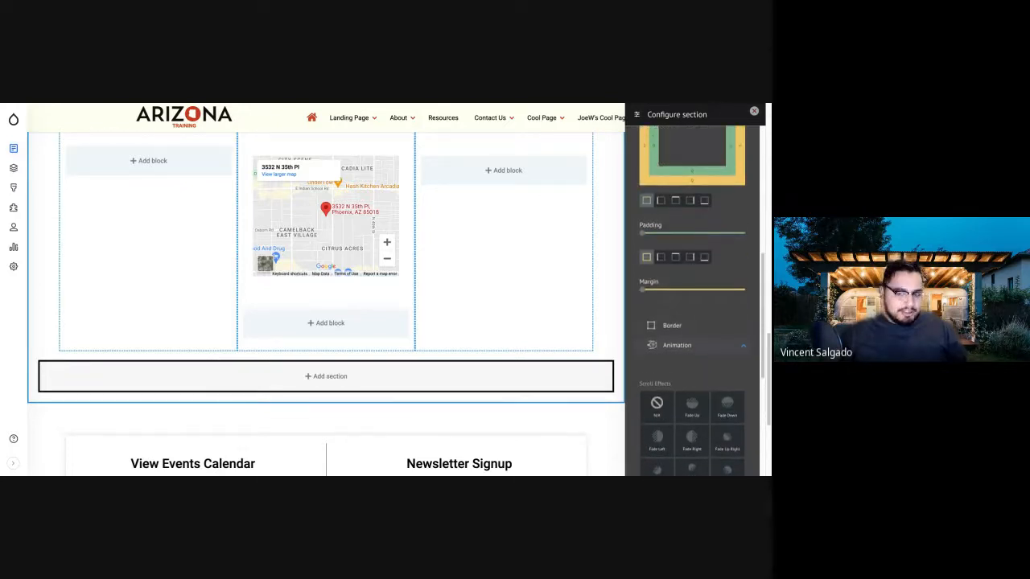
left_click(692, 345)
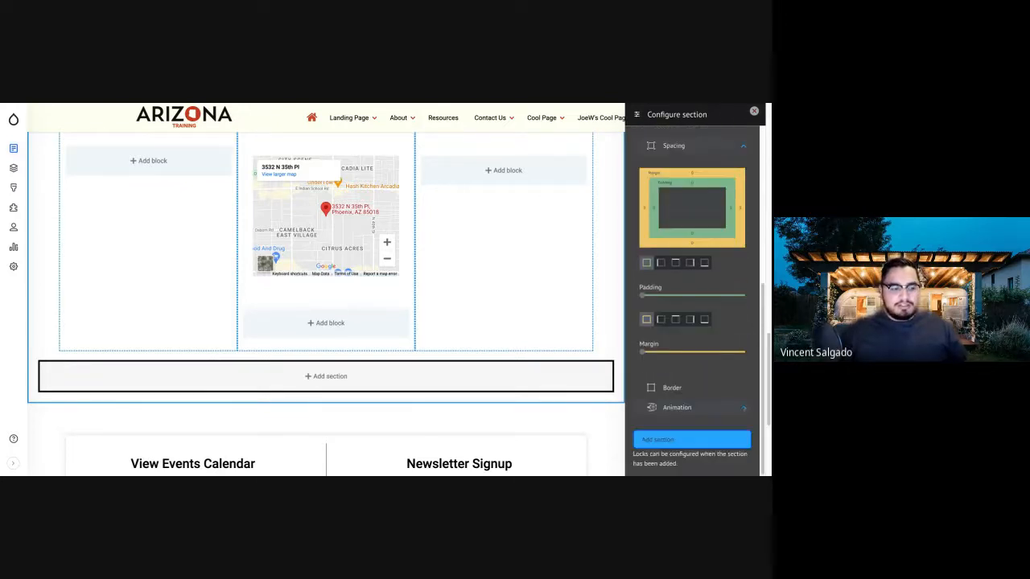
Collapse the spacing and typography options and add the configured one-column section to the Cool Page layout
scroll(692, 301, "up", 1)
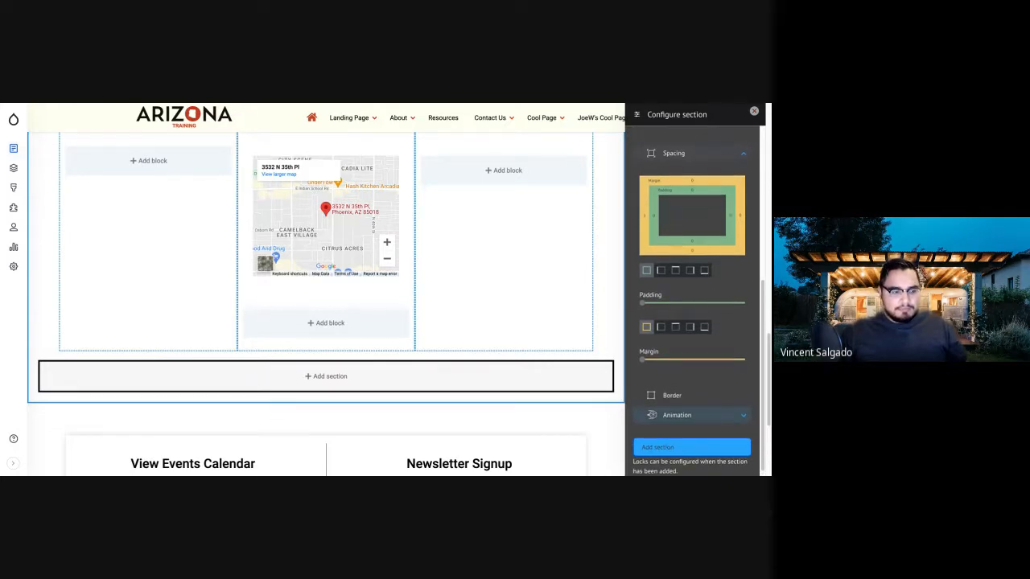
scroll(691, 301, "up", 3)
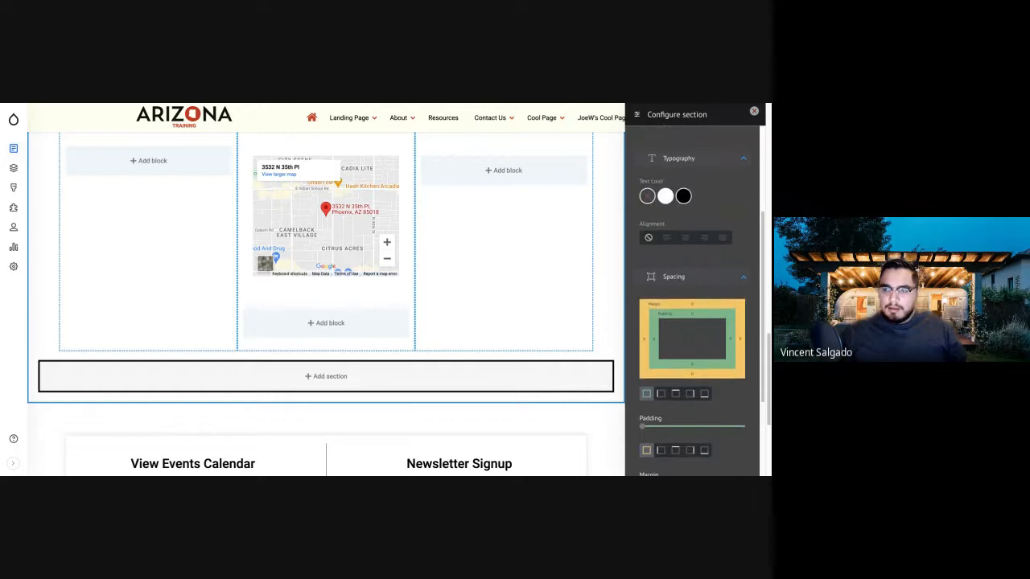
left_click(691, 272)
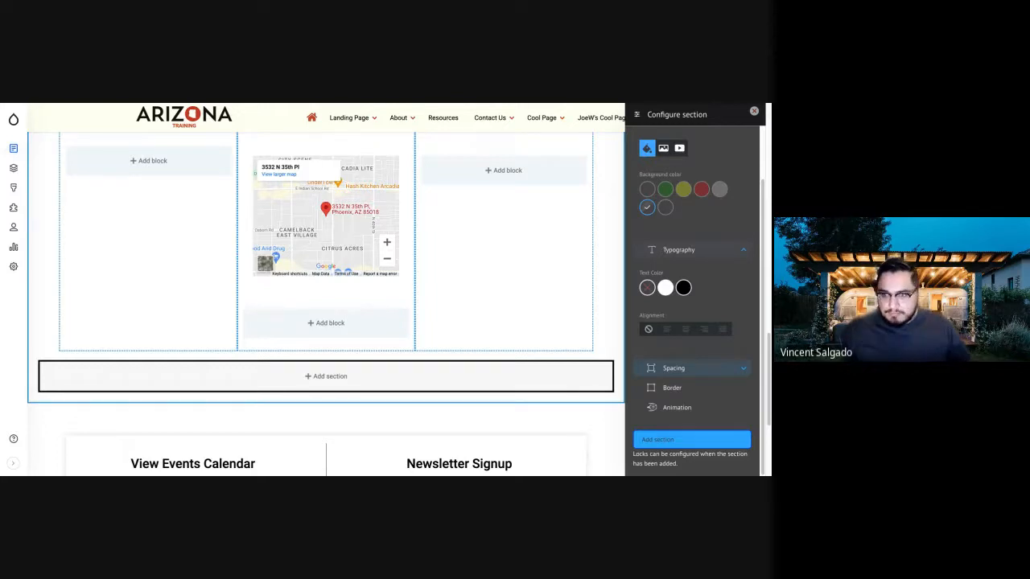
scroll(694, 278, "up", 1)
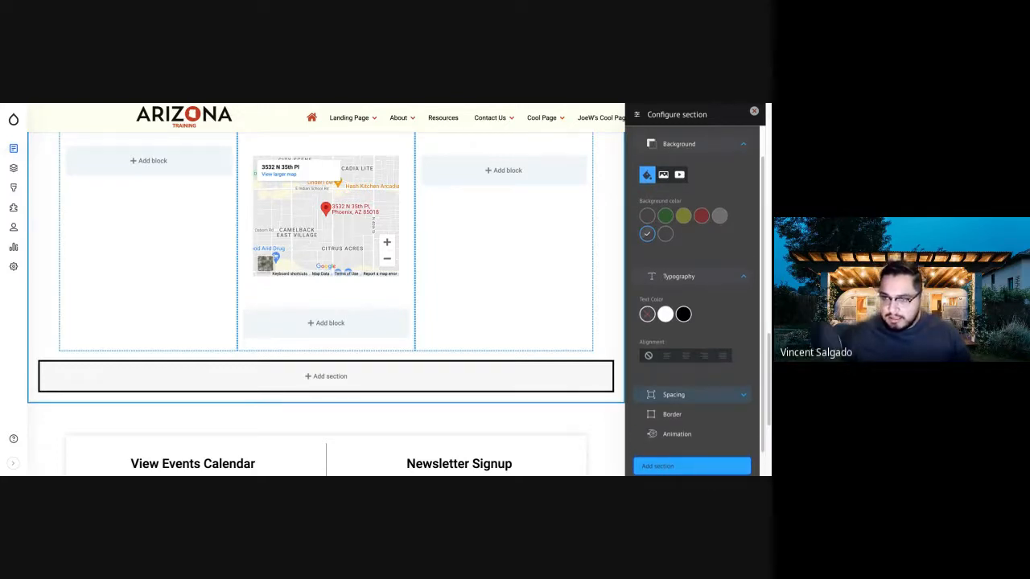
left_click(694, 278)
scroll(326, 281, "up", 1)
scroll(326, 298, "up", 1)
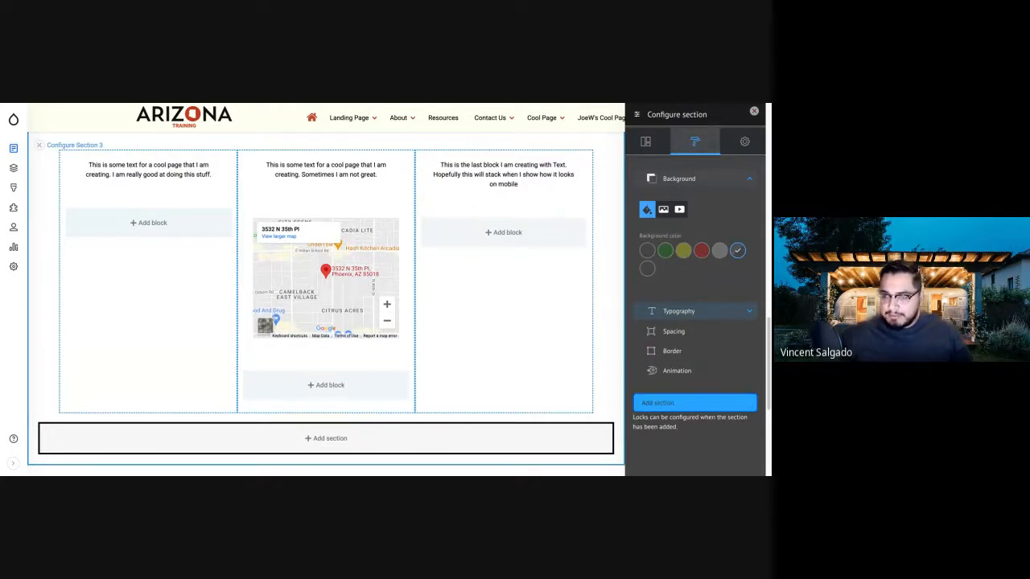
left_click(695, 402)
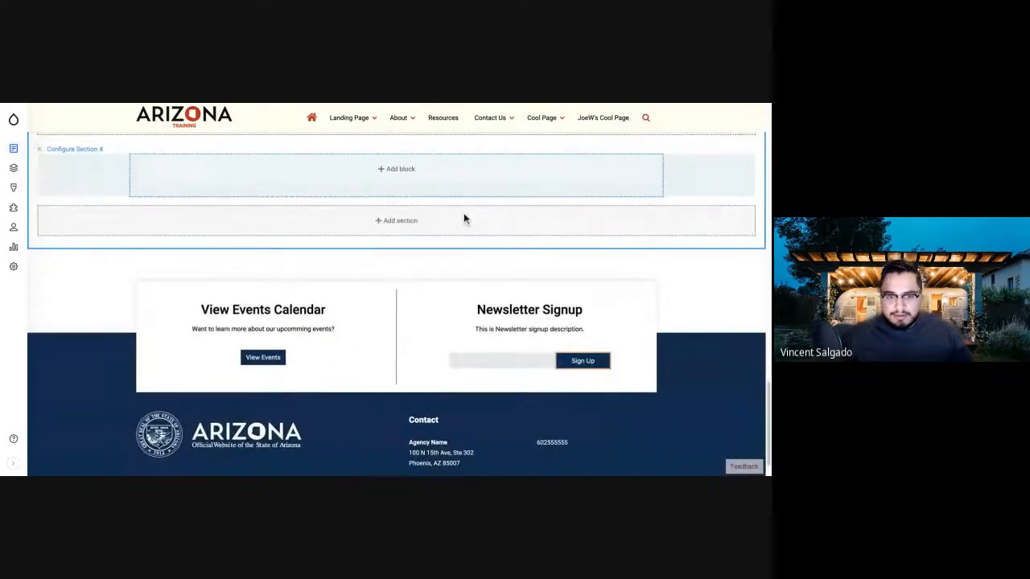
Add a basic block to the new one-column section with the filler paragraph beginning "Jelly jelly gummi bears carrot cake tootsie roll."
scroll(463, 213, "up", 1)
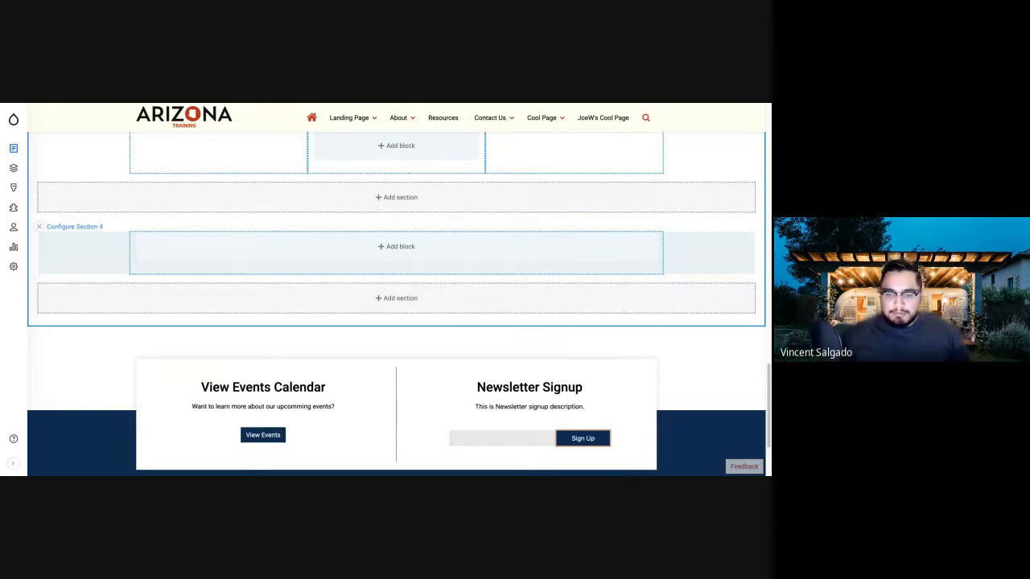
left_click(411, 209)
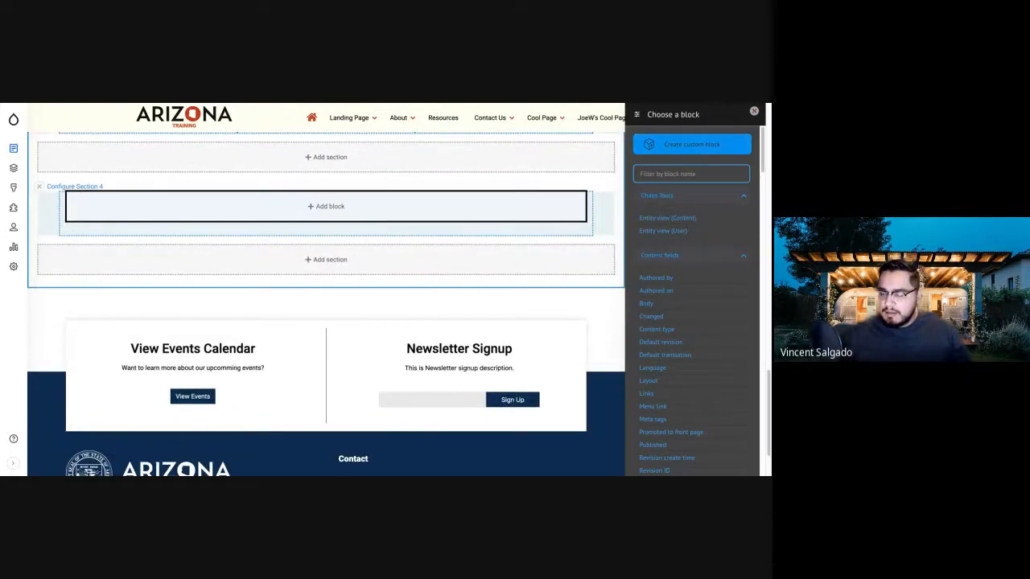
left_click(694, 289)
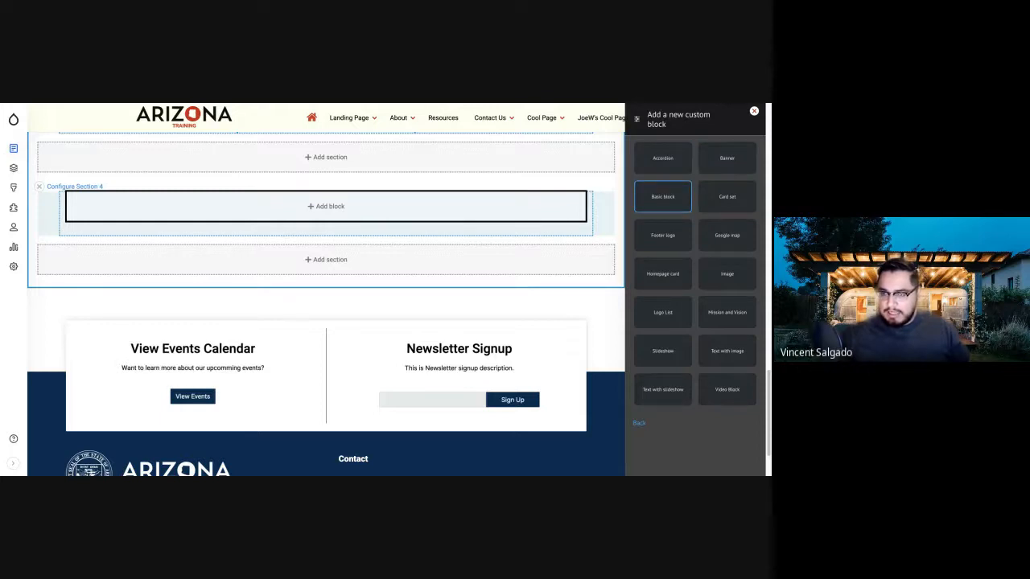
left_click(663, 197)
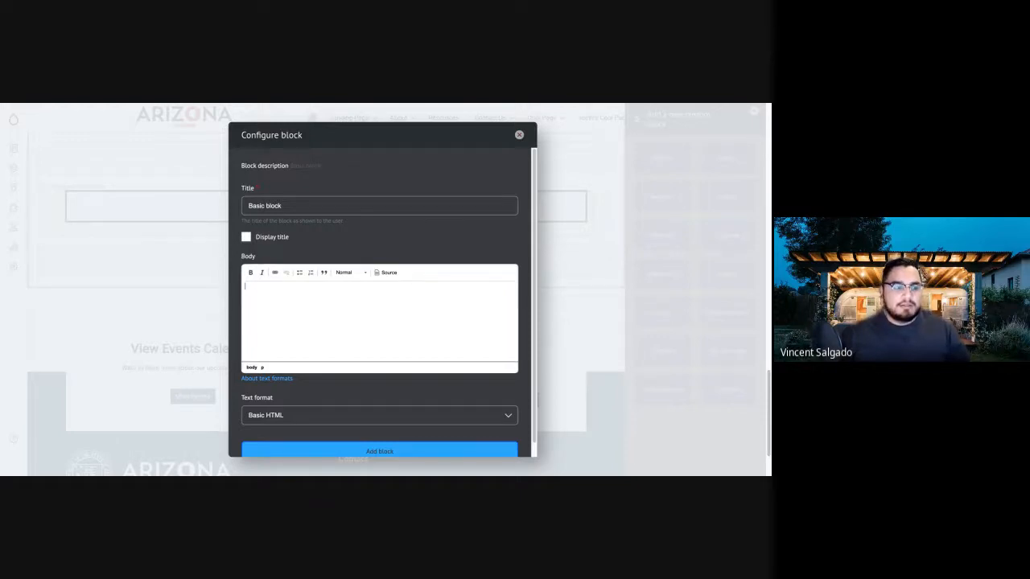
type("Jelly jelly gummi bears carrot cake tootsie roll. Marzipan soufflé brownie candy canes candy canes wafer cupcake macaroon chocolate bar. Chocolate bar apple pie chupa chups topping jelly chocolate cake tiramisu gingerbread.")
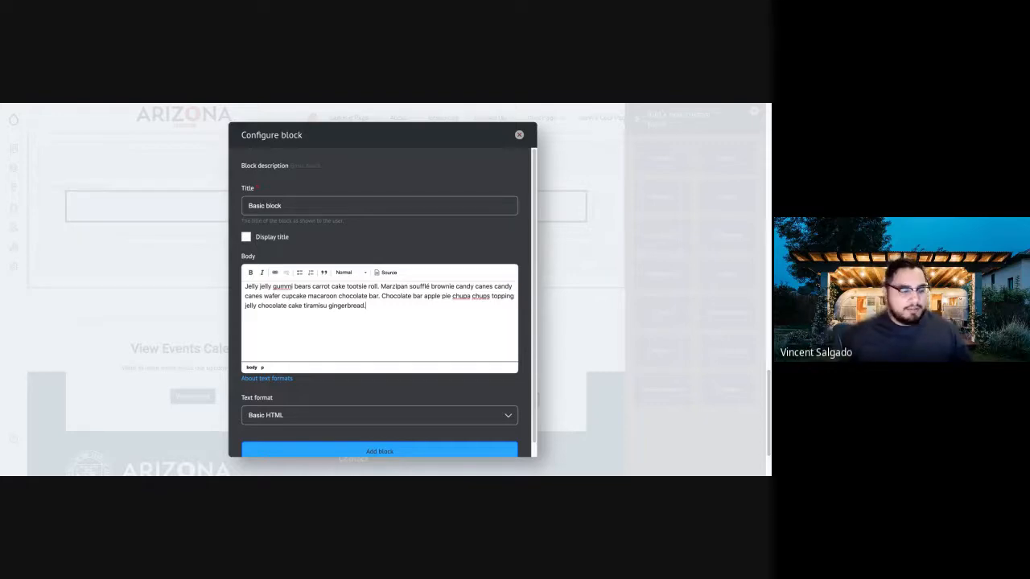
scroll(391, 386, "down", 1)
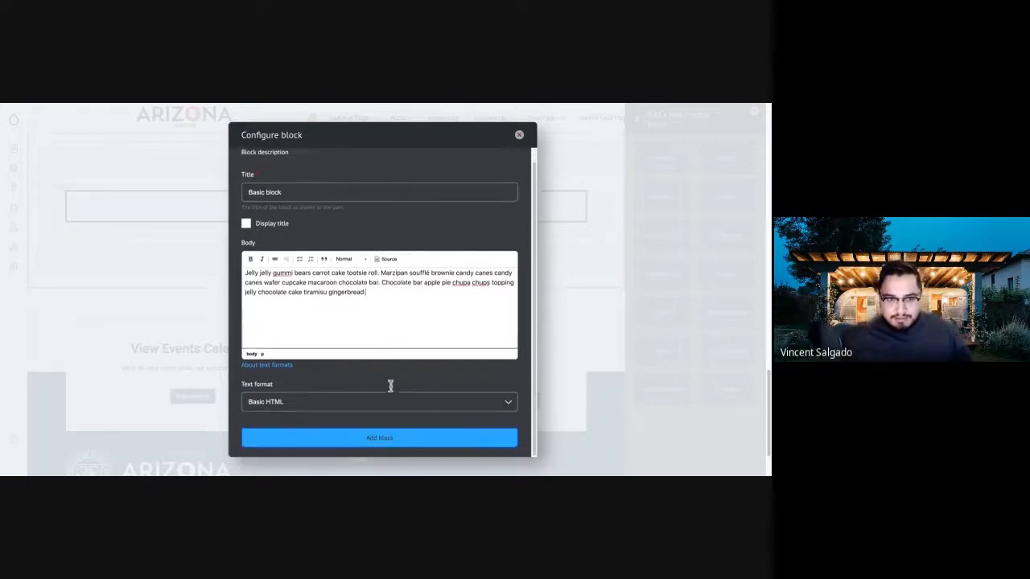
left_click(379, 437)
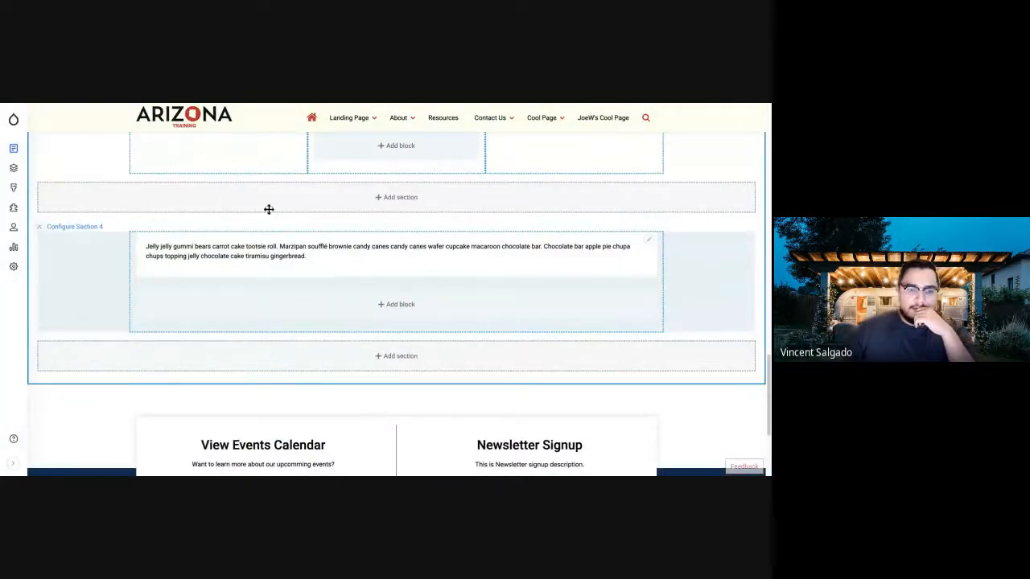
scroll(396, 305, "up", 20)
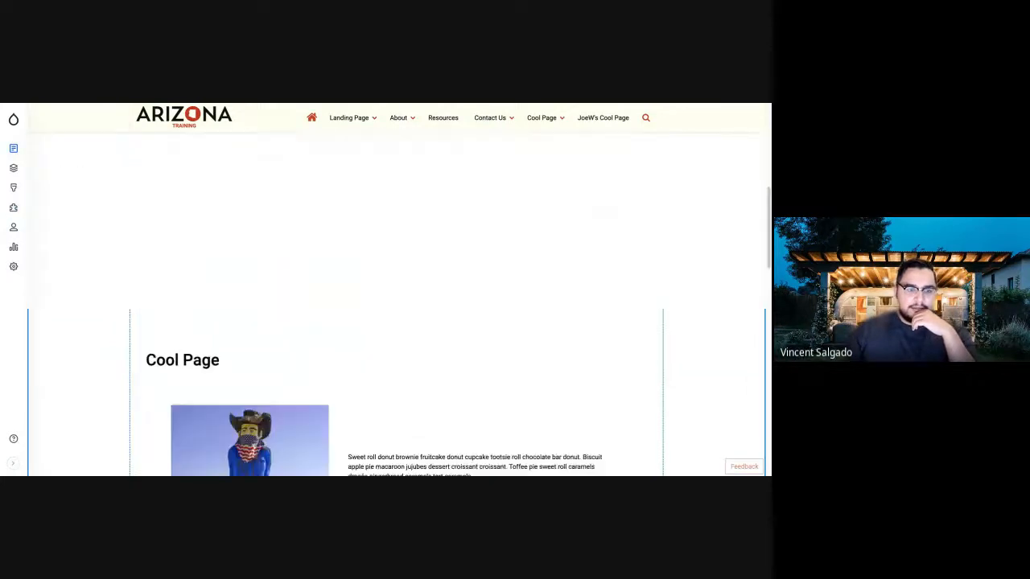
Save the Cool Page layout and review the new filler-text section on the published page
scroll(452, 432, "up", 3)
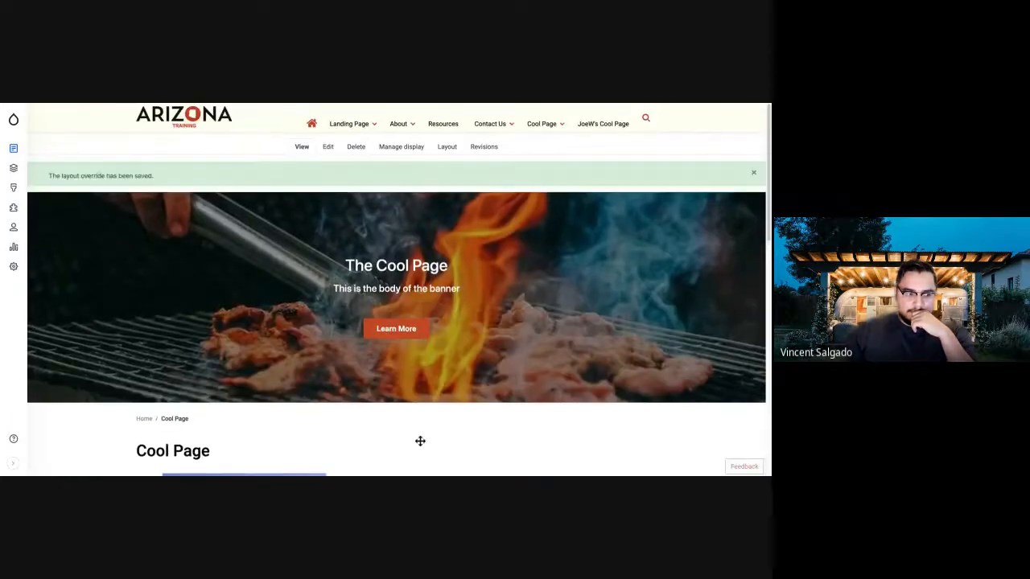
scroll(417, 447, "down", 15)
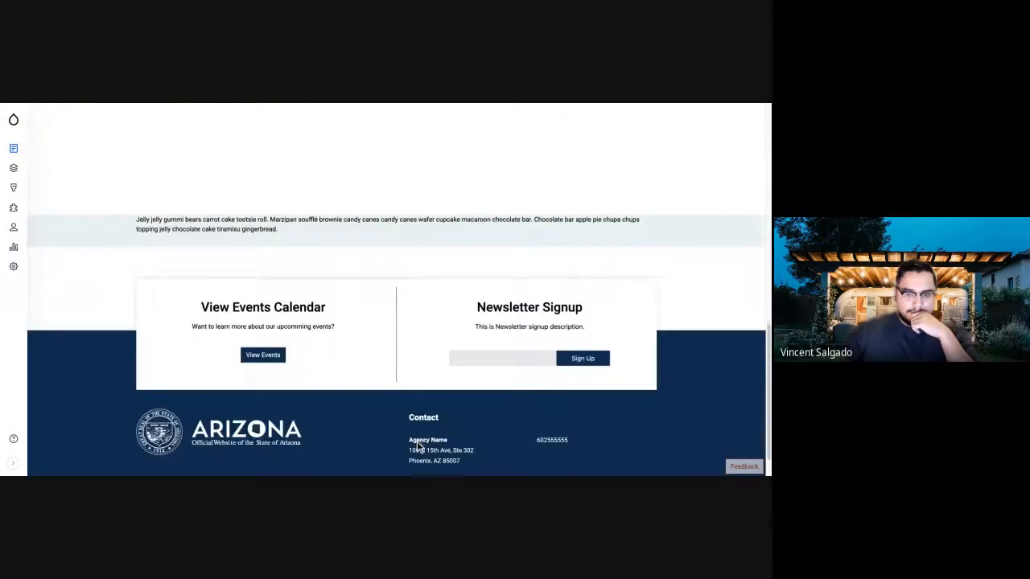
scroll(228, 412, "up", 3)
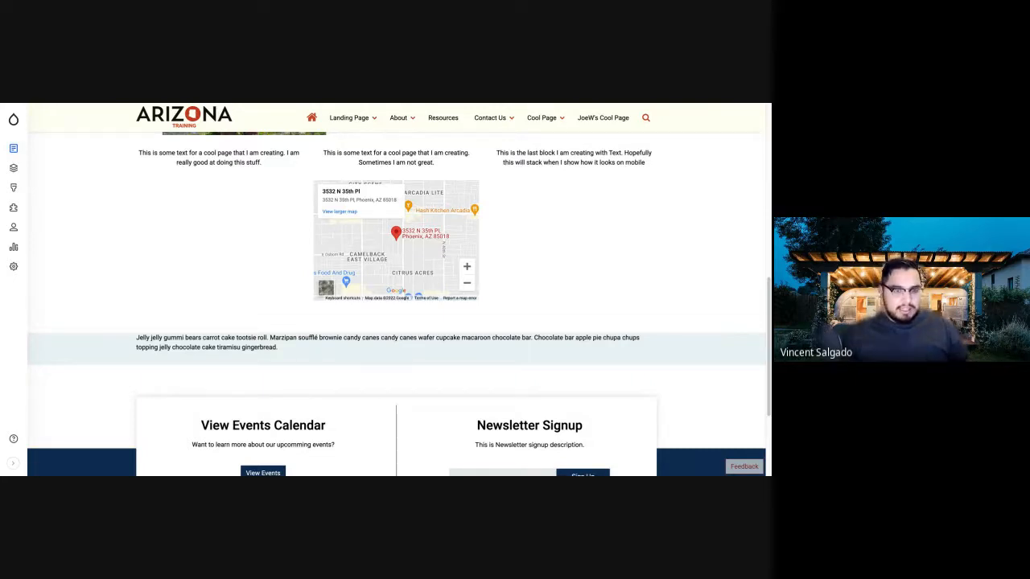
scroll(396, 306, "up", 1)
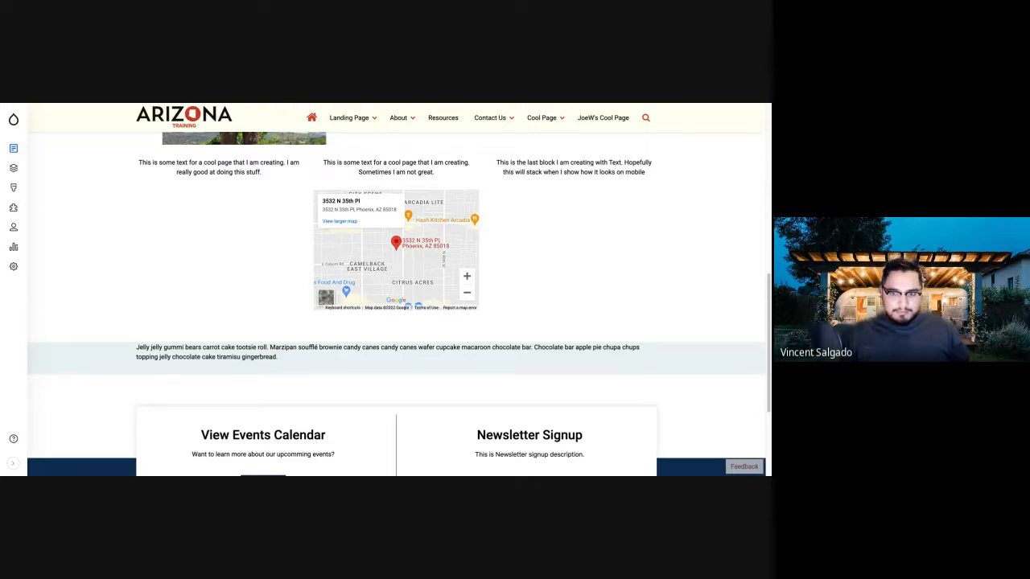
scroll(396, 305, "up", 10)
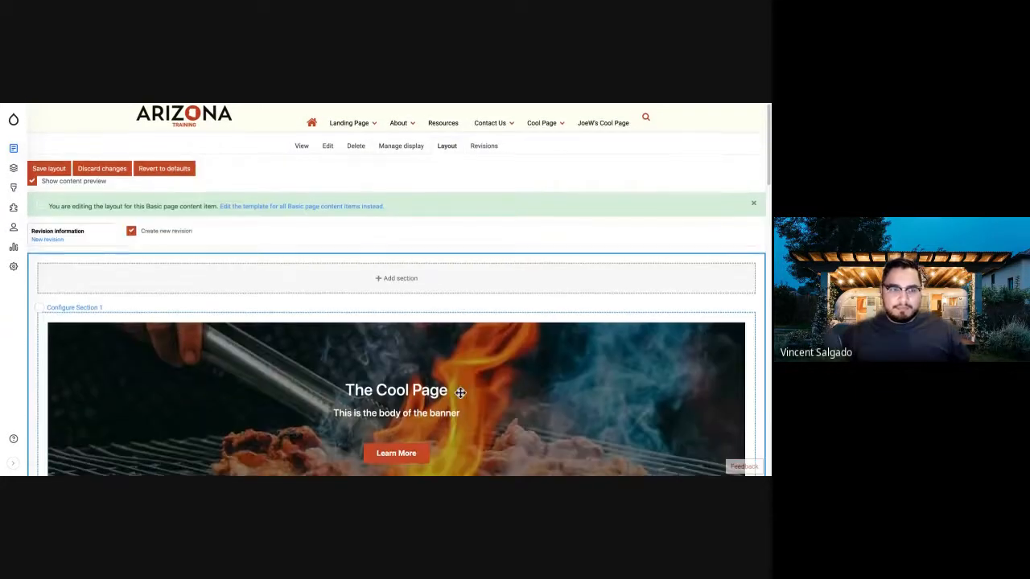
Reopen the page layout for editing and set the top padding of Section 4 to 64
scroll(460, 392, "down", 10)
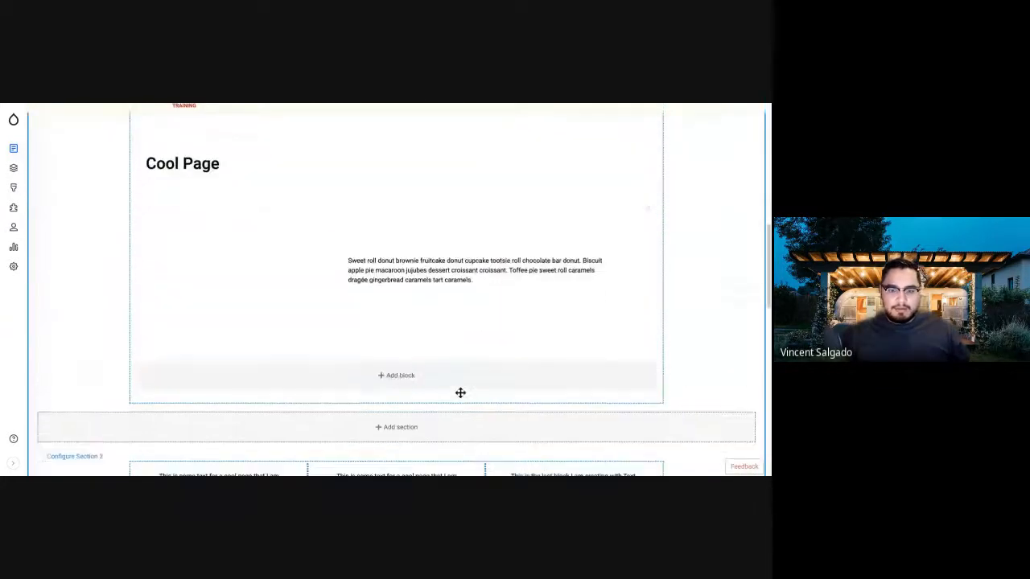
scroll(460, 392, "down", 10)
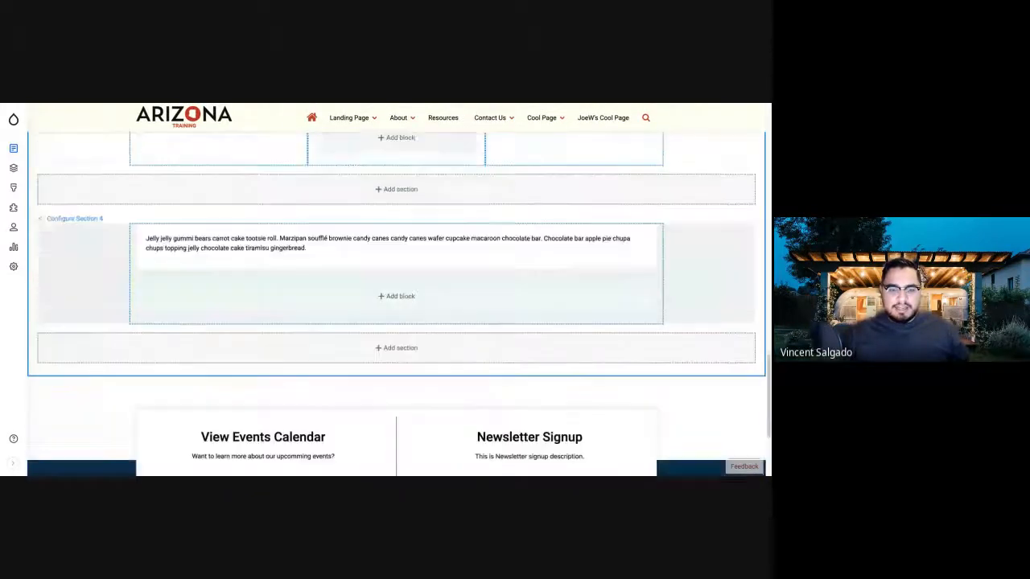
scroll(233, 193, "up", 2)
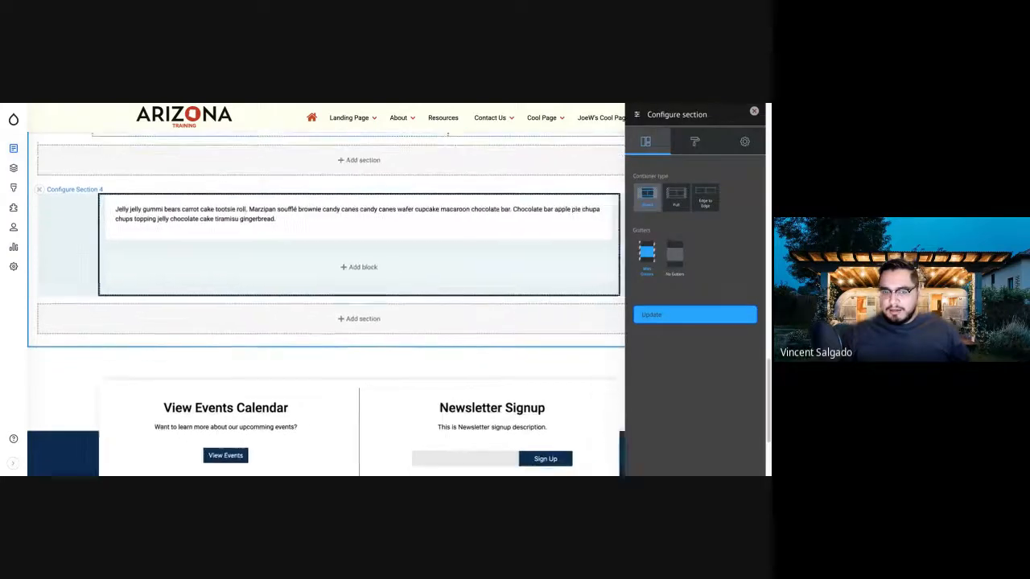
left_click(695, 141)
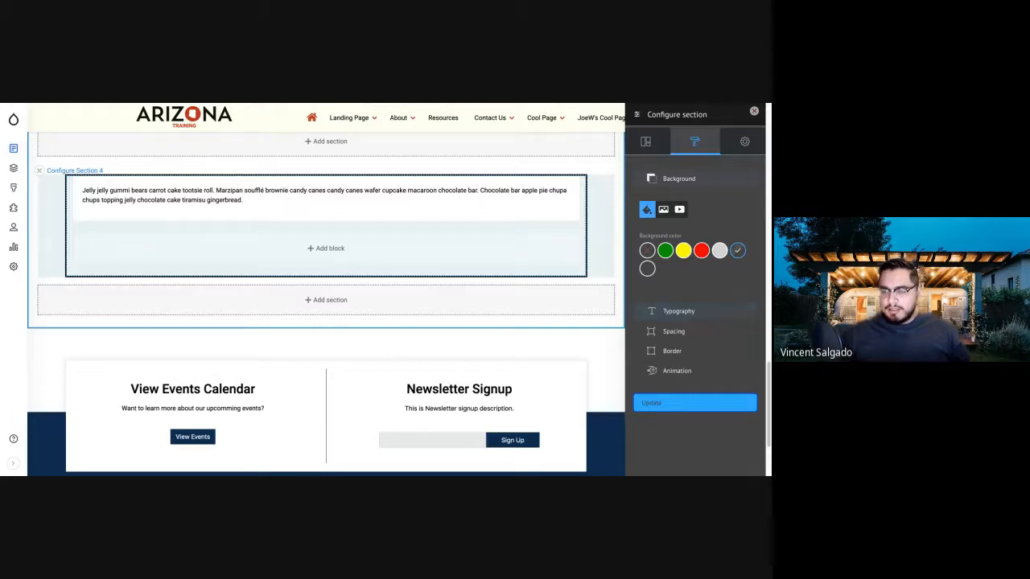
left_click(684, 331)
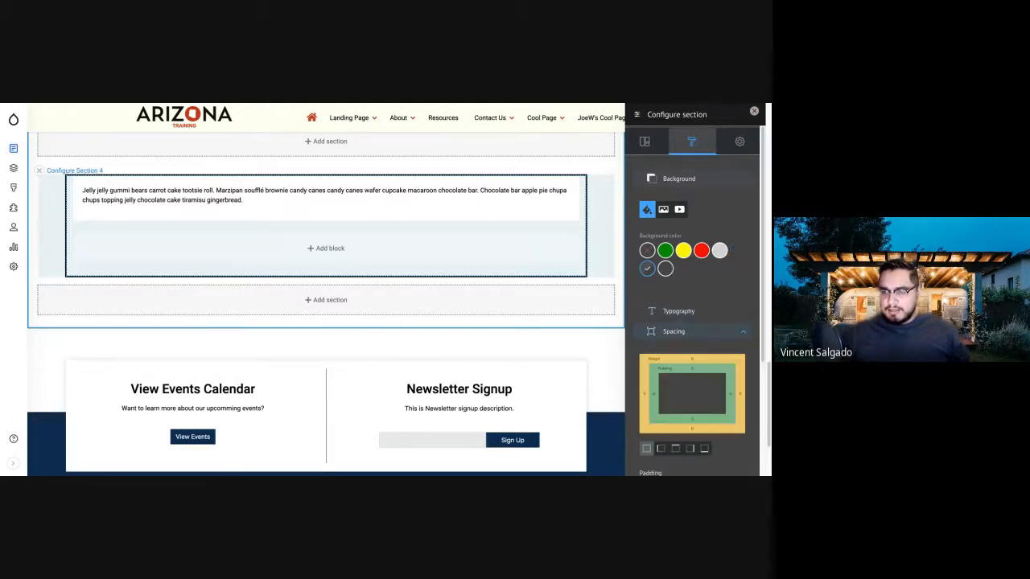
scroll(683, 331, "down", 3)
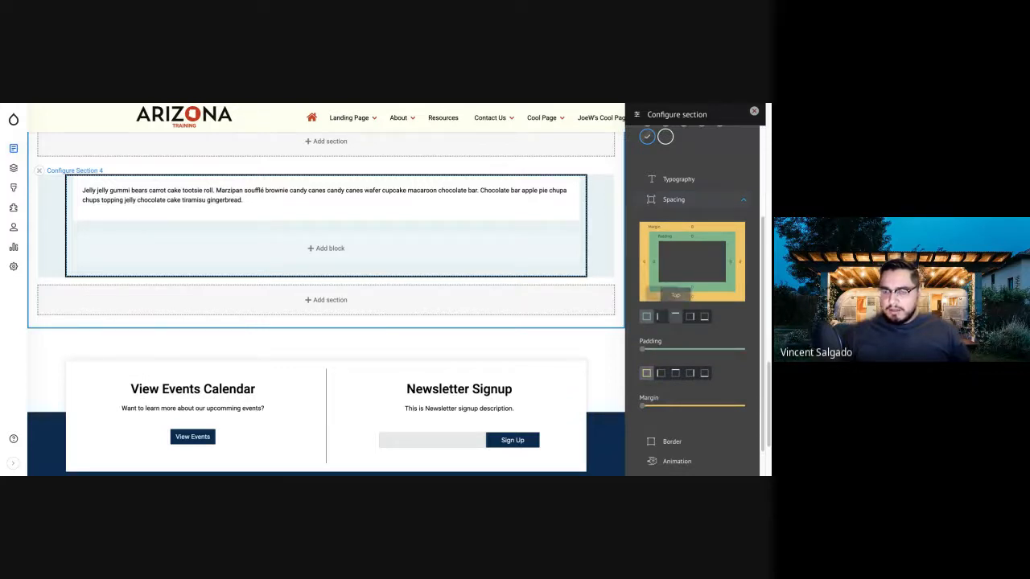
left_click(675, 316)
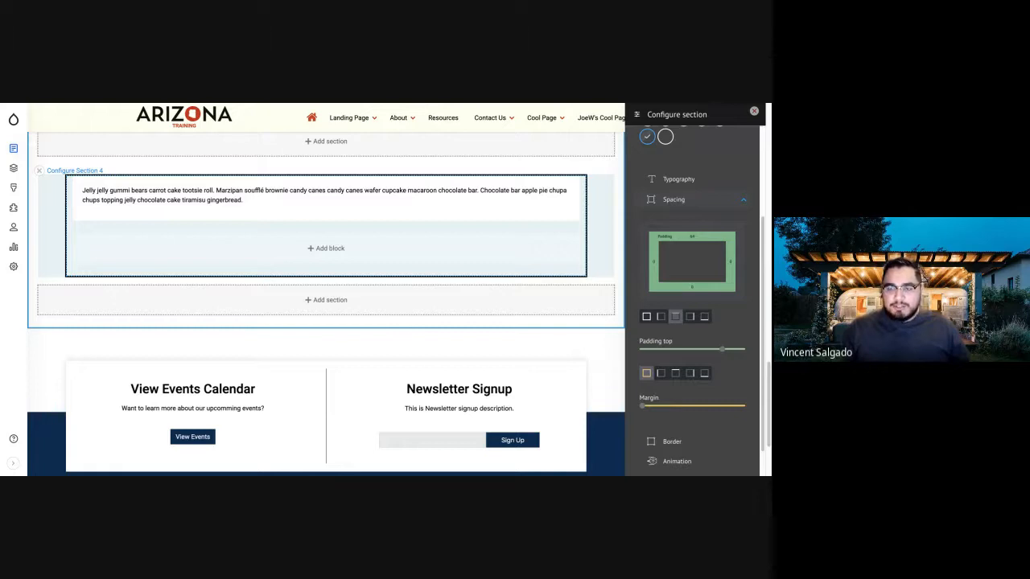
Set the bottom padding of Section 4 to 64 and update the section
left_click(704, 317)
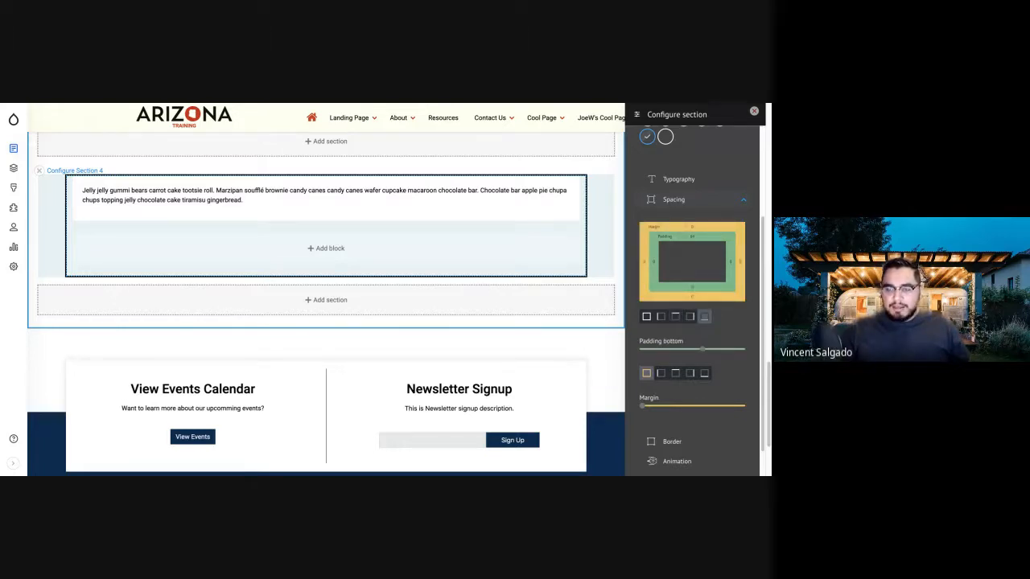
left_click_drag(702, 349, 722, 349)
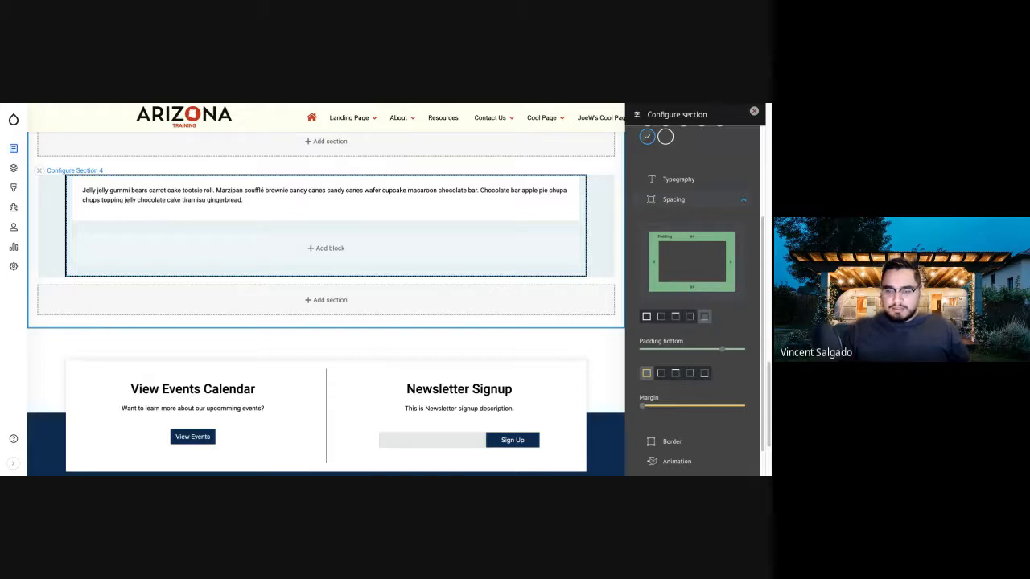
scroll(693, 322, "down", 1)
left_click(692, 458)
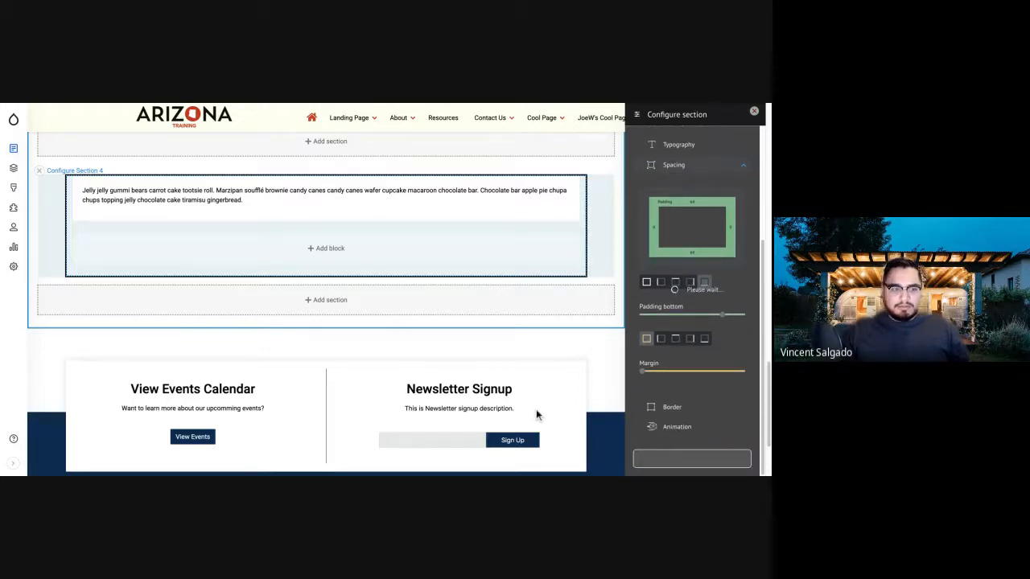
Save the layout with the padded section and review its spacing on the published page
scroll(411, 333, "up", 2)
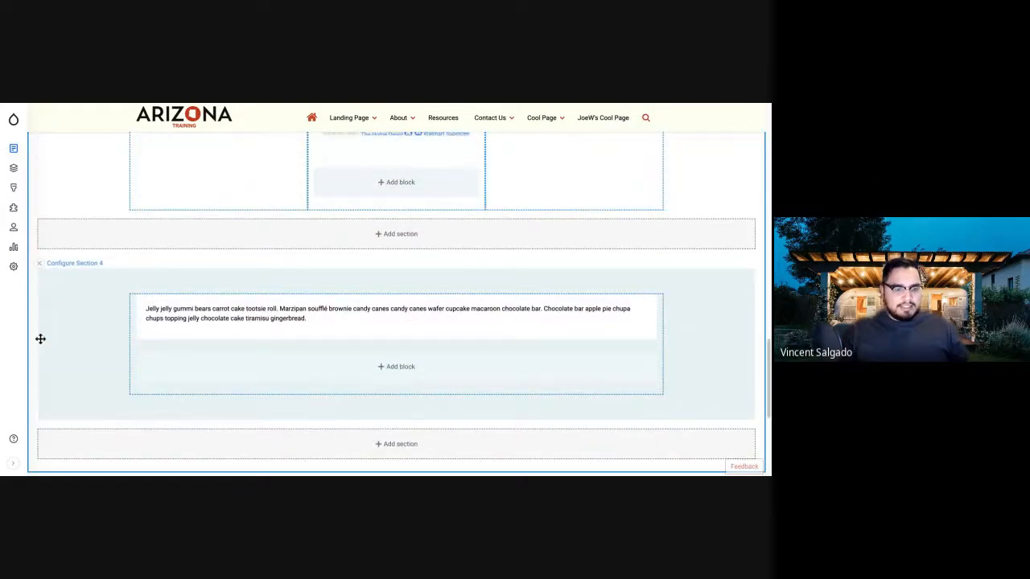
scroll(396, 290, "up", 15)
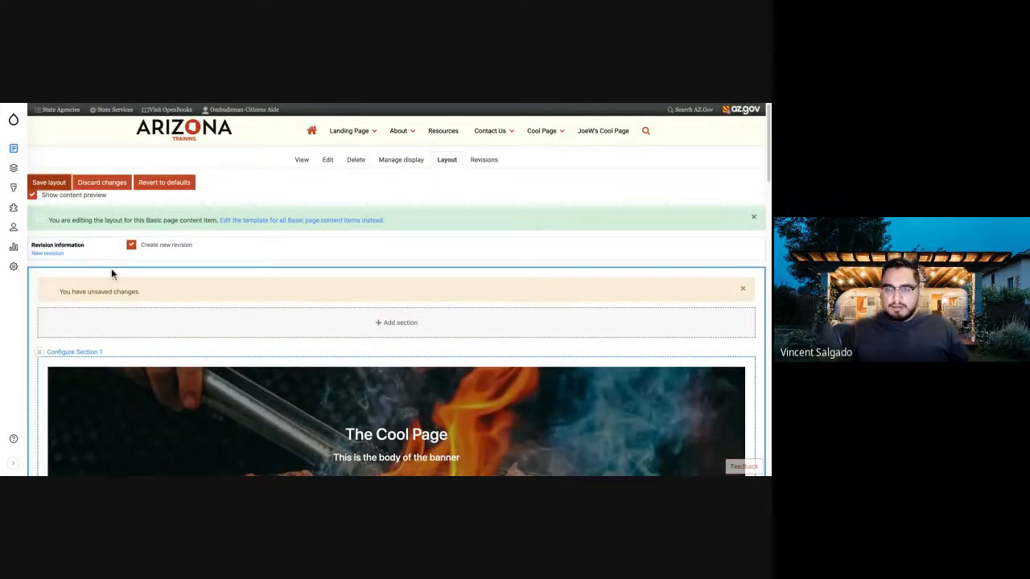
scroll(158, 360, "down", 15)
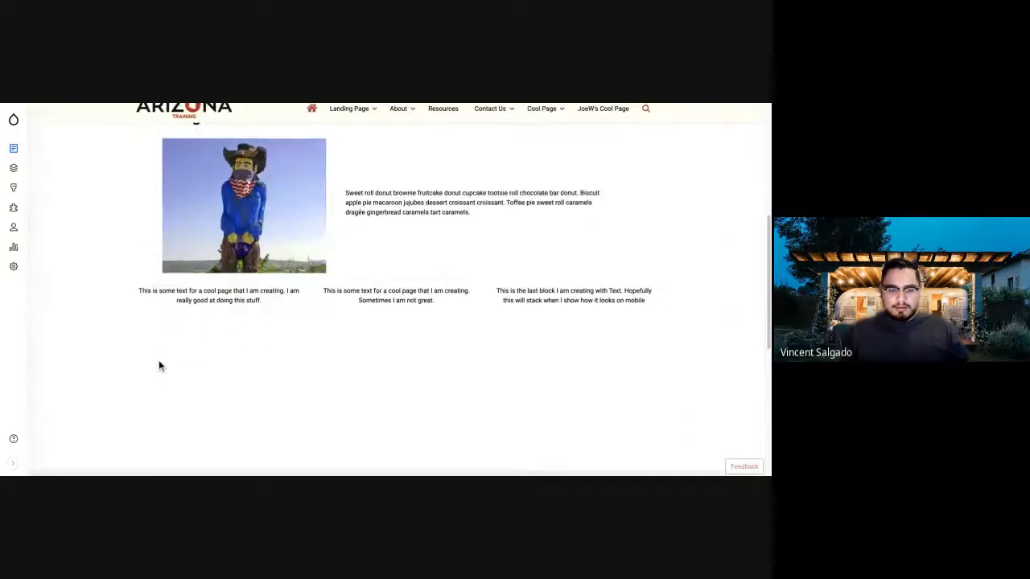
scroll(394, 306, "up", 1)
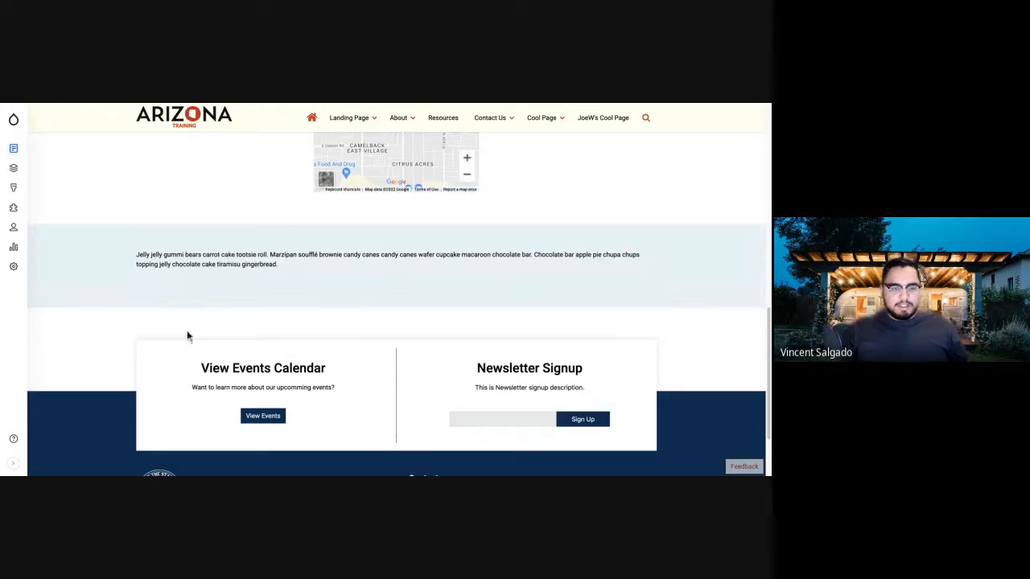
scroll(127, 301, "up", 1)
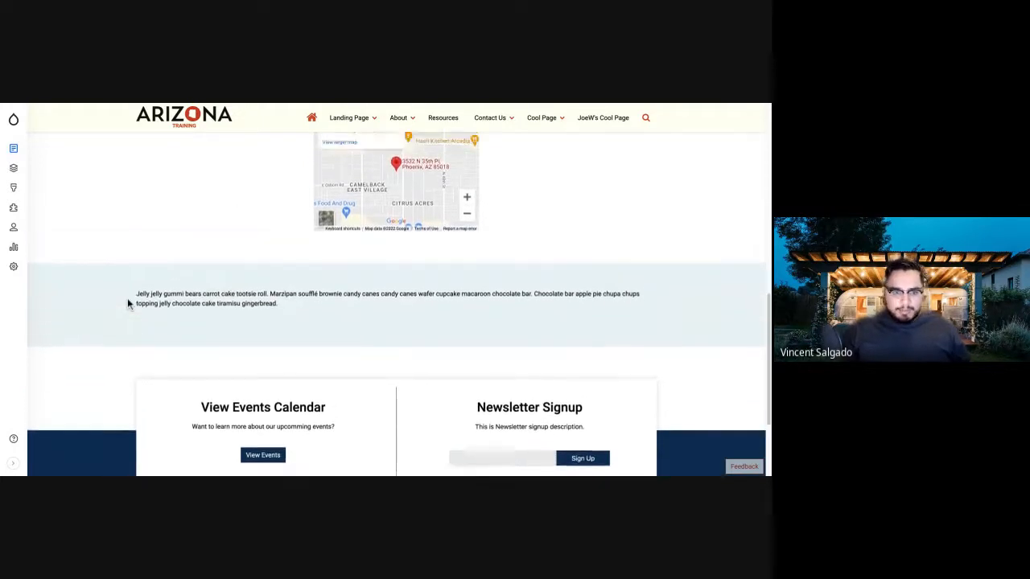
Return to the page's layout editor and set Section 4's background color to green
scroll(127, 302, "up", 10)
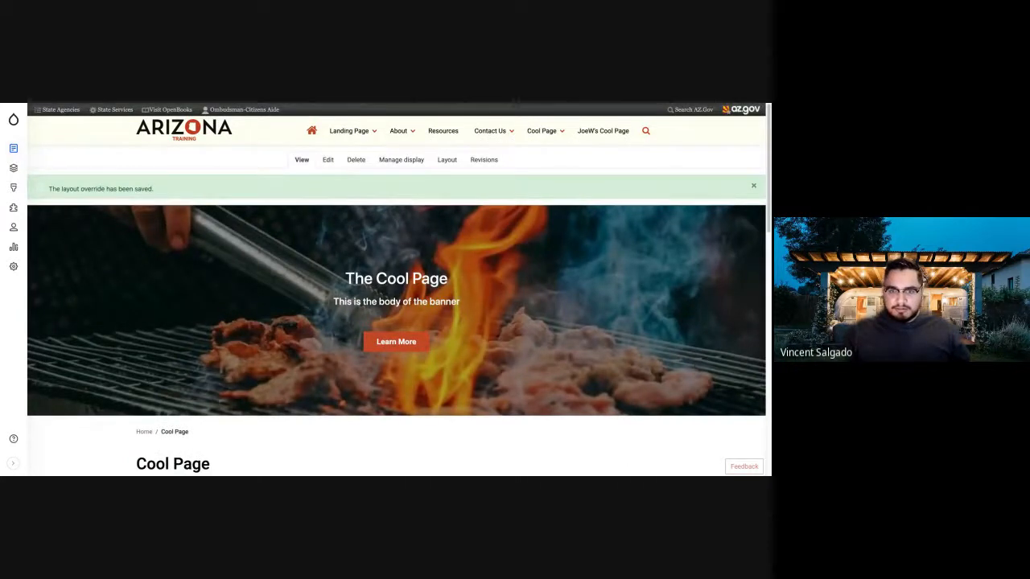
key("alt+Left")
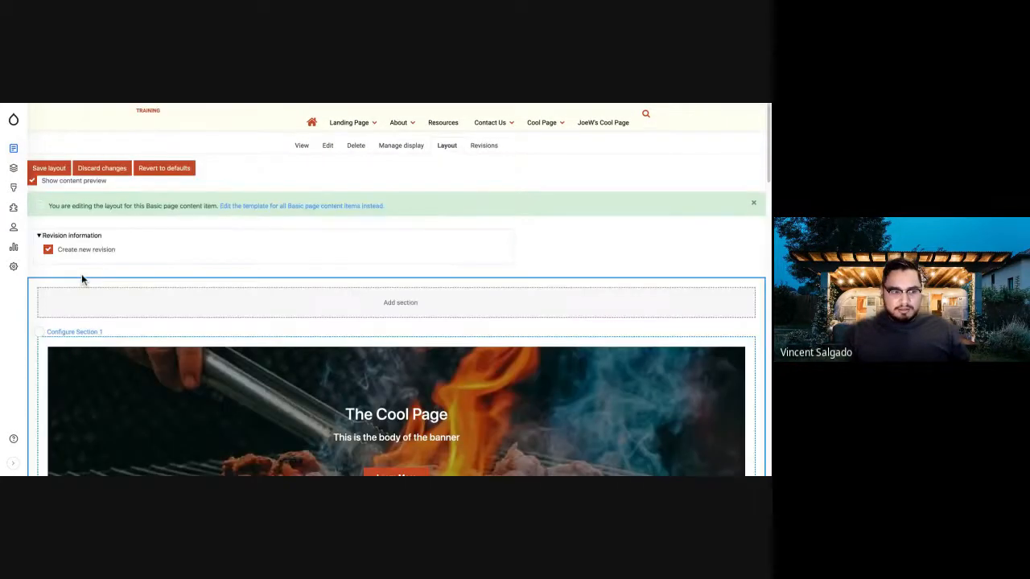
scroll(81, 280, "down", 5)
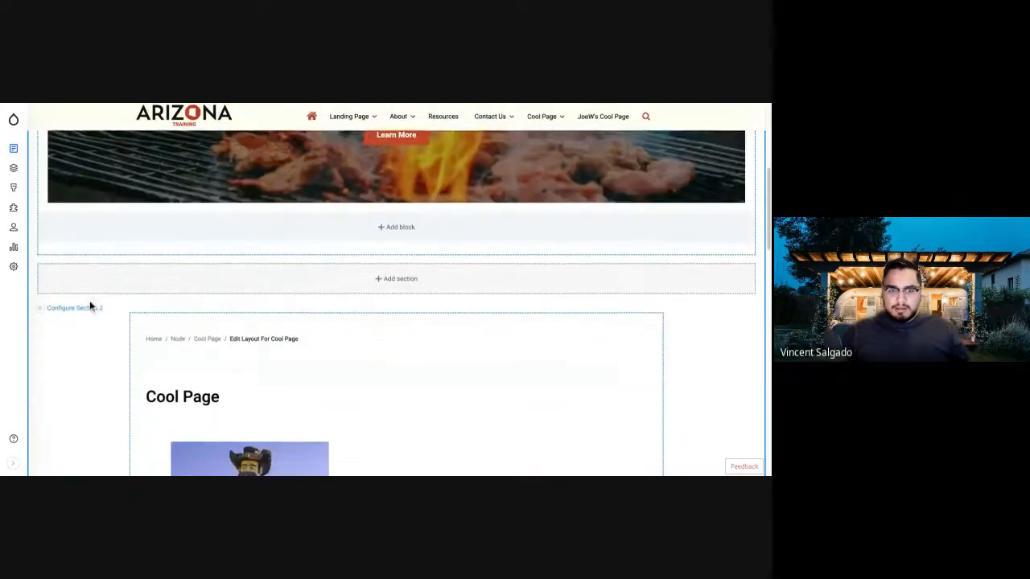
scroll(88, 304, "down", 5)
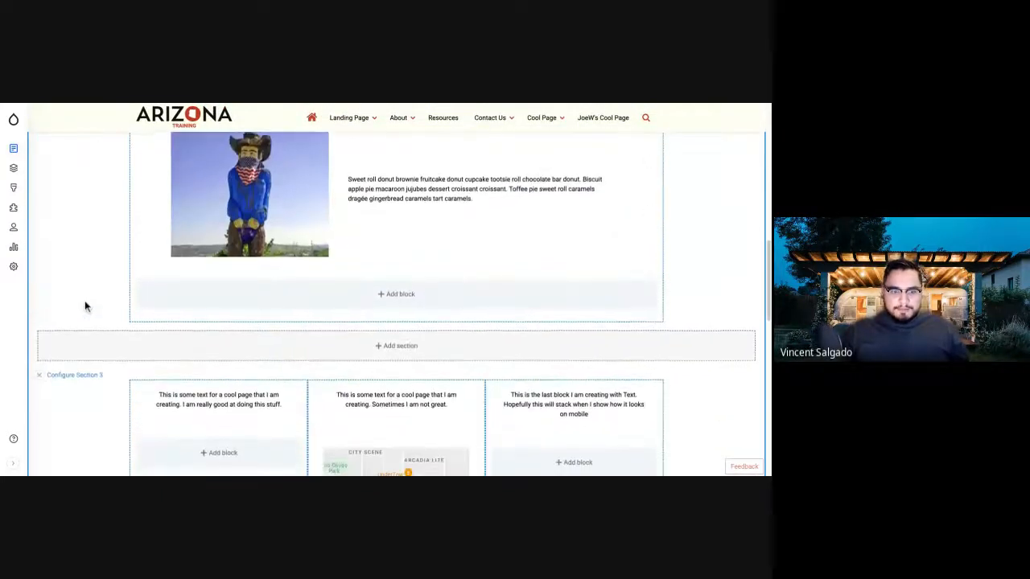
scroll(84, 306, "down", 5)
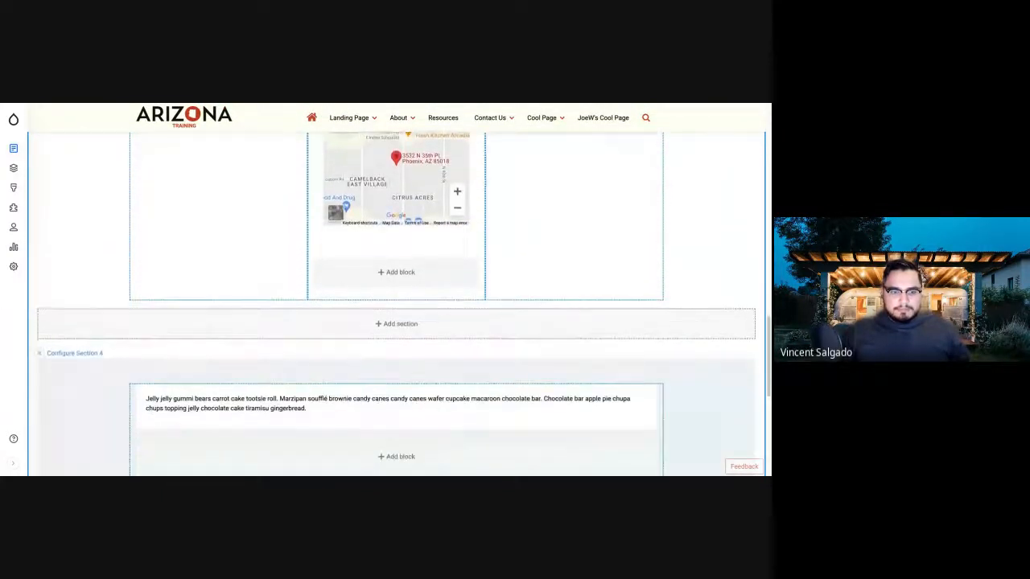
scroll(246, 363, "down", 1)
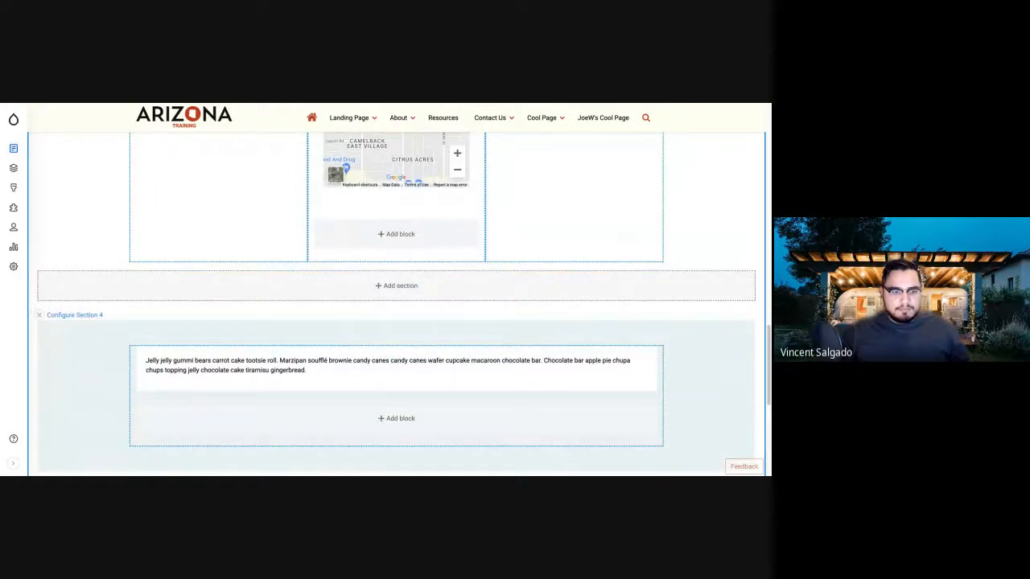
left_click(75, 315)
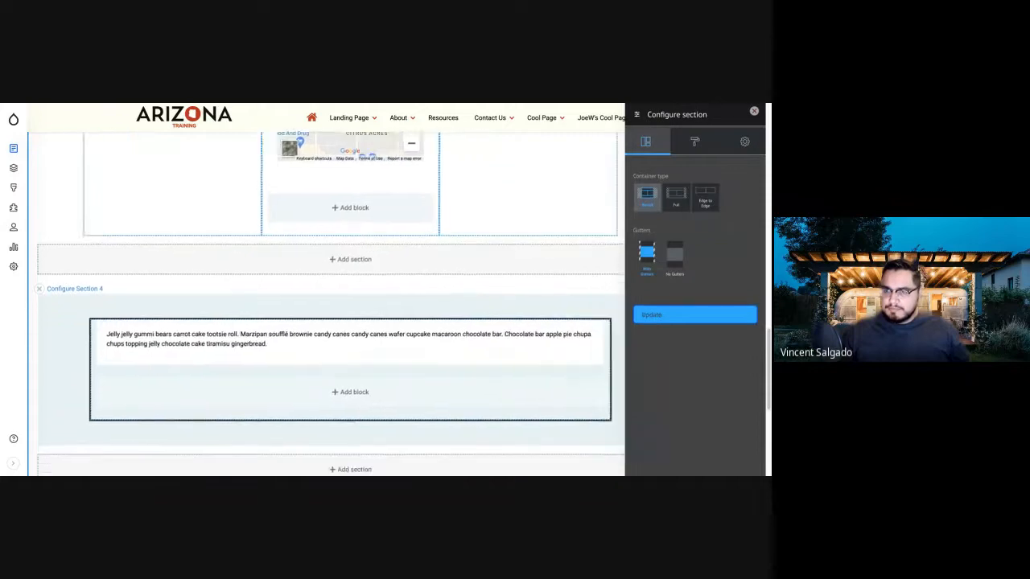
left_click(694, 141)
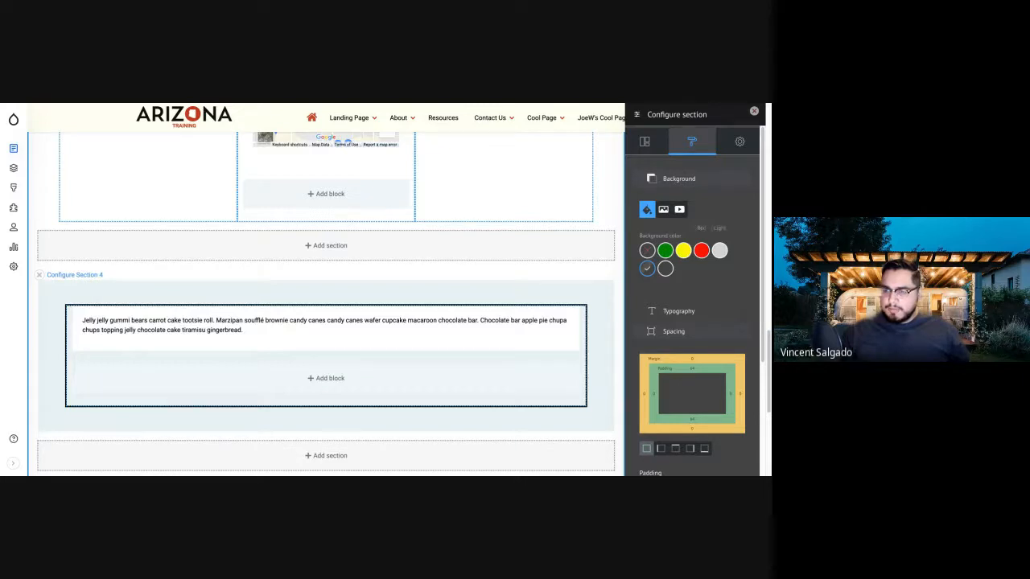
left_click(664, 250)
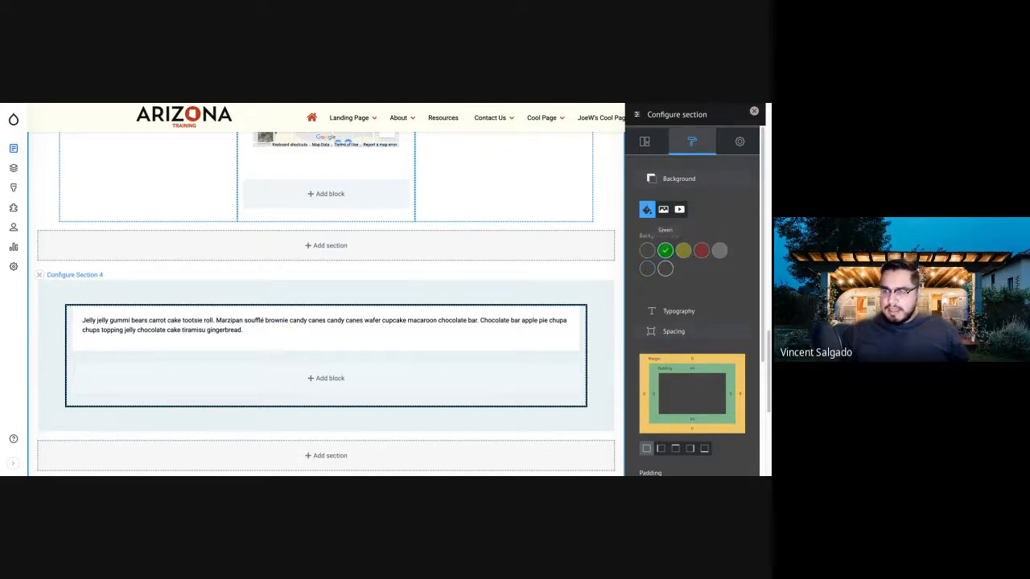
Set Section 4's text color to white and its text alignment to center
left_click(692, 310)
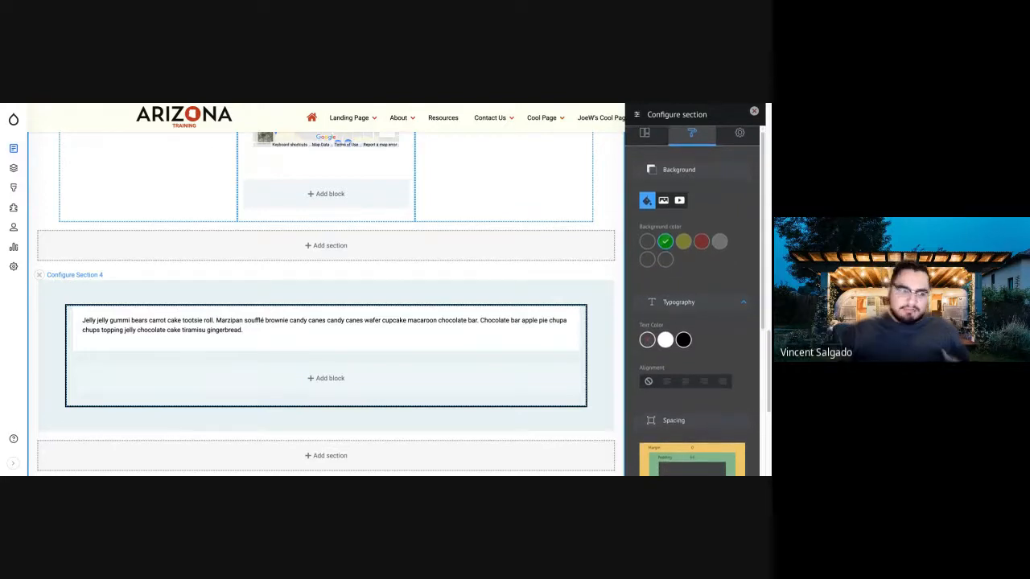
left_click(665, 340)
scroll(692, 306, "down", 1)
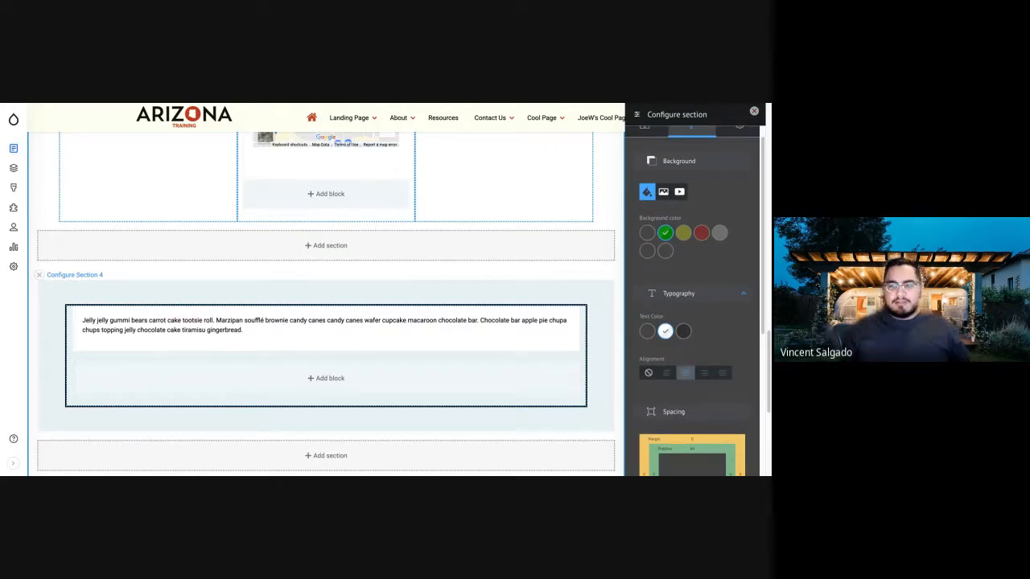
Choose the Fade Up scroll effect for Section 4
scroll(692, 305, "down", 5)
scroll(326, 305, "down", 2)
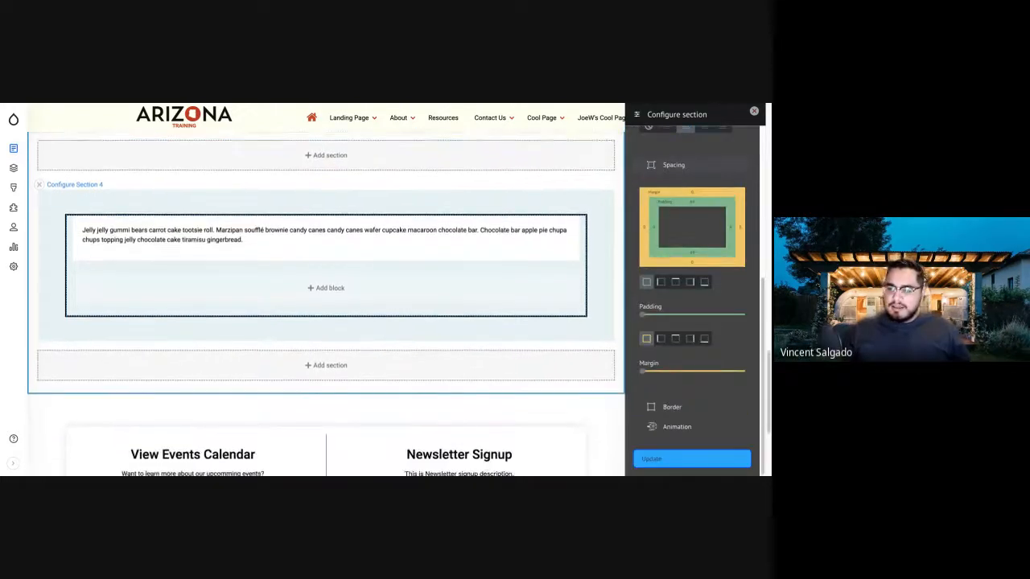
left_click(677, 427)
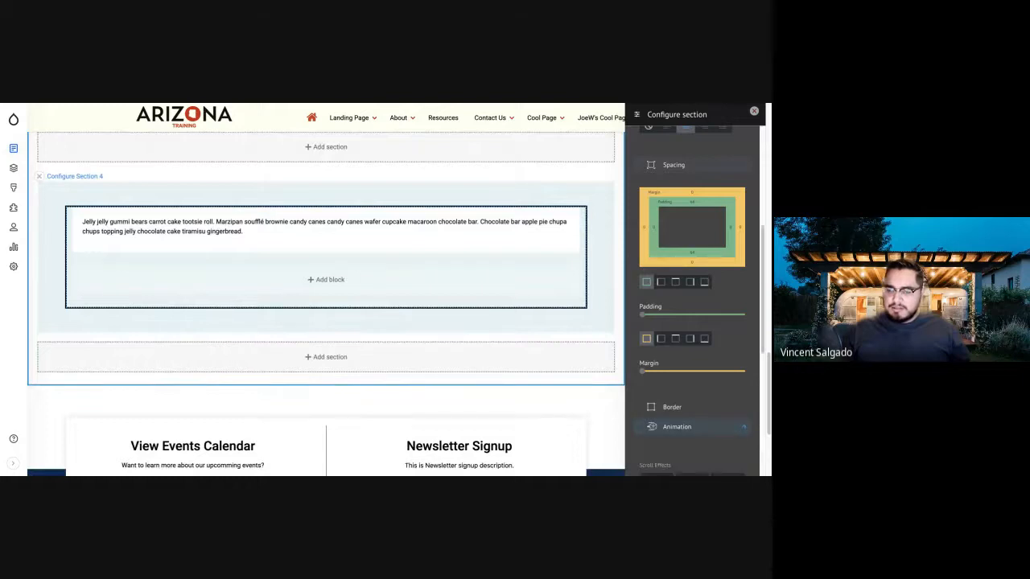
scroll(692, 402, "down", 3)
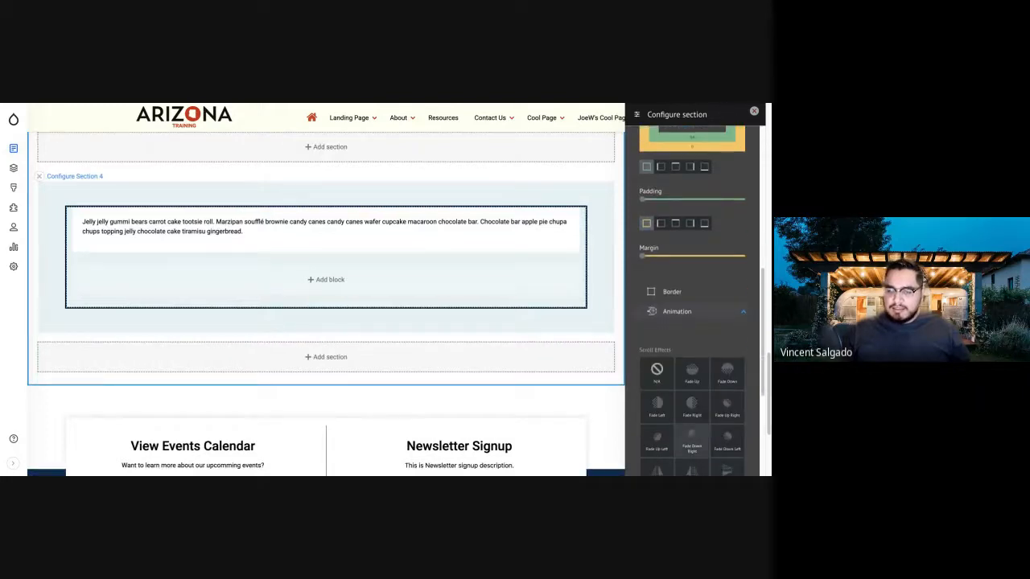
left_click(692, 372)
scroll(691, 306, "up", 5)
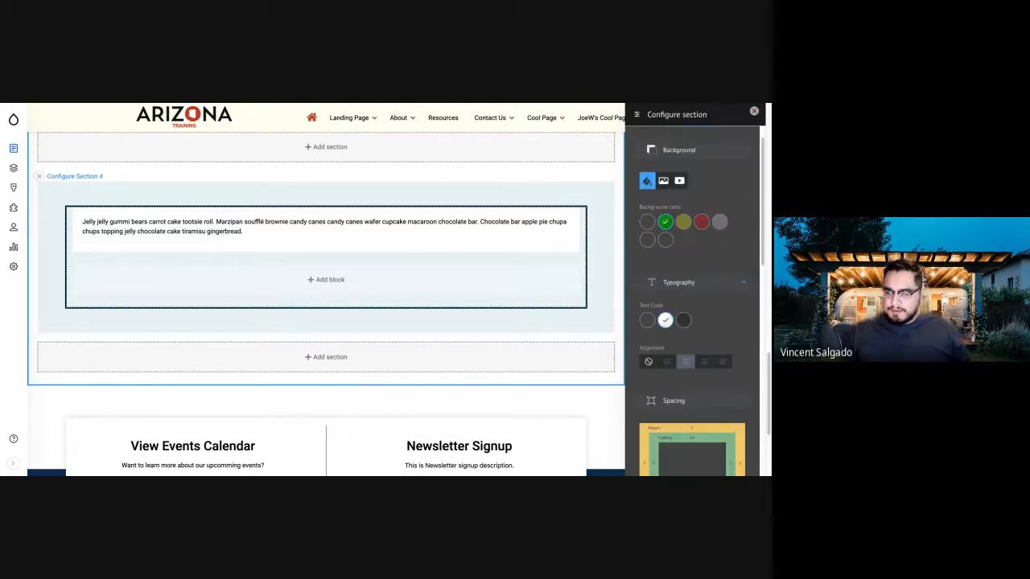
Apply the background, text and scroll effect settings to Section 4
scroll(692, 305, "up", 1)
scroll(692, 305, "down", 10)
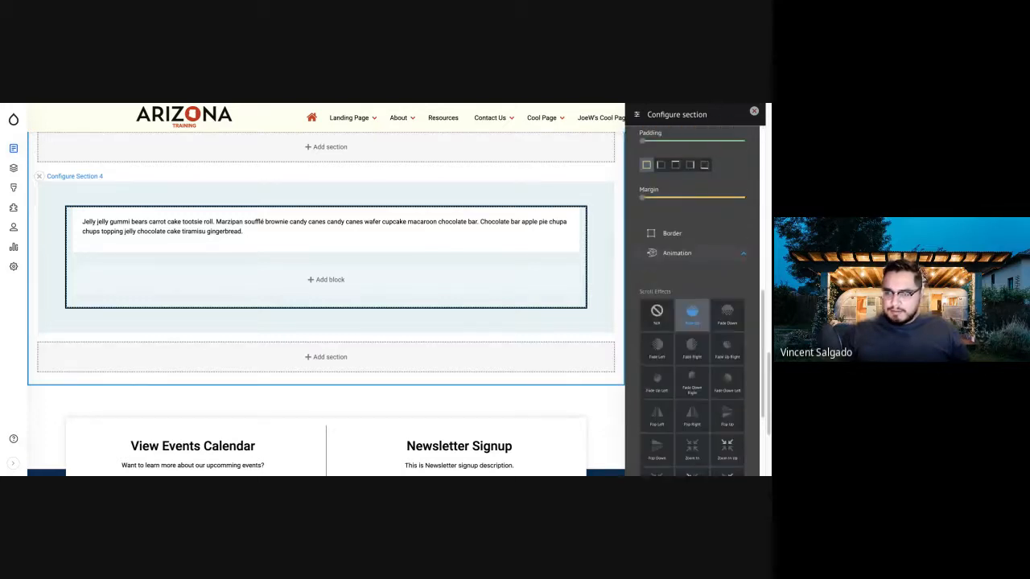
scroll(692, 374, "down", 5)
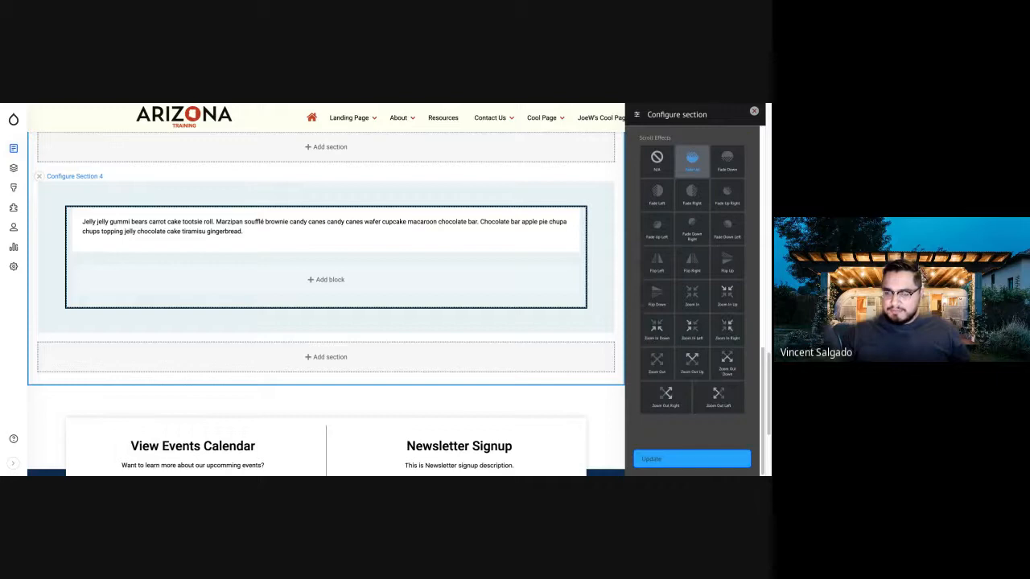
left_click(692, 459)
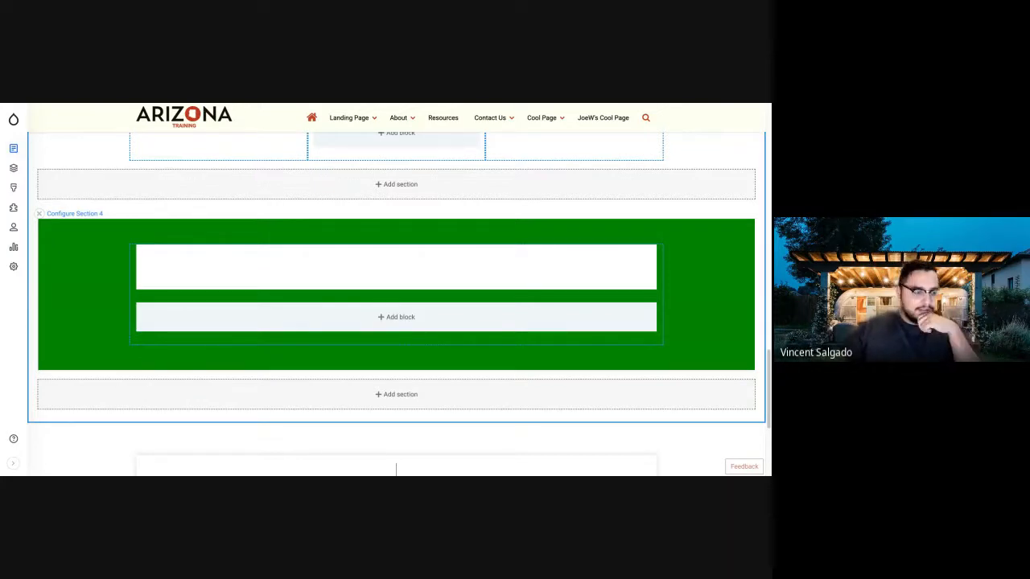
Save the page layout with the restyled Section 4
scroll(396, 451, "up", 1)
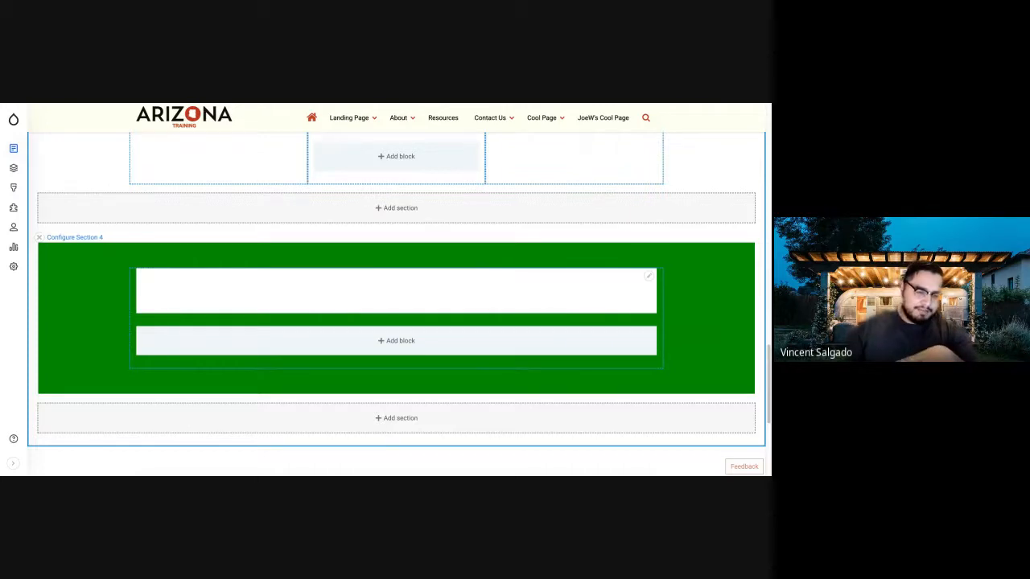
scroll(399, 304, "up", 10)
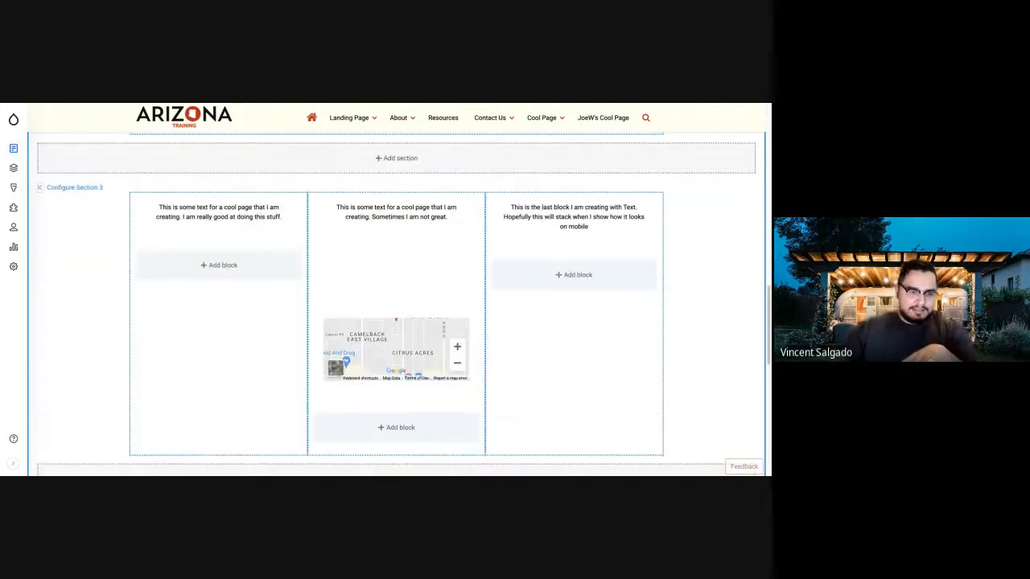
scroll(399, 304, "up", 5)
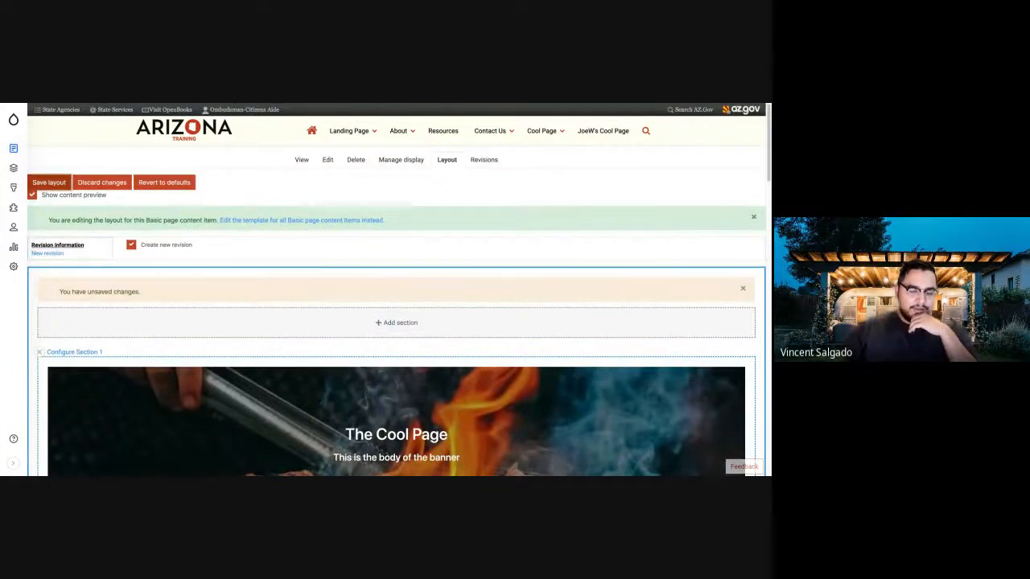
left_click(48, 182)
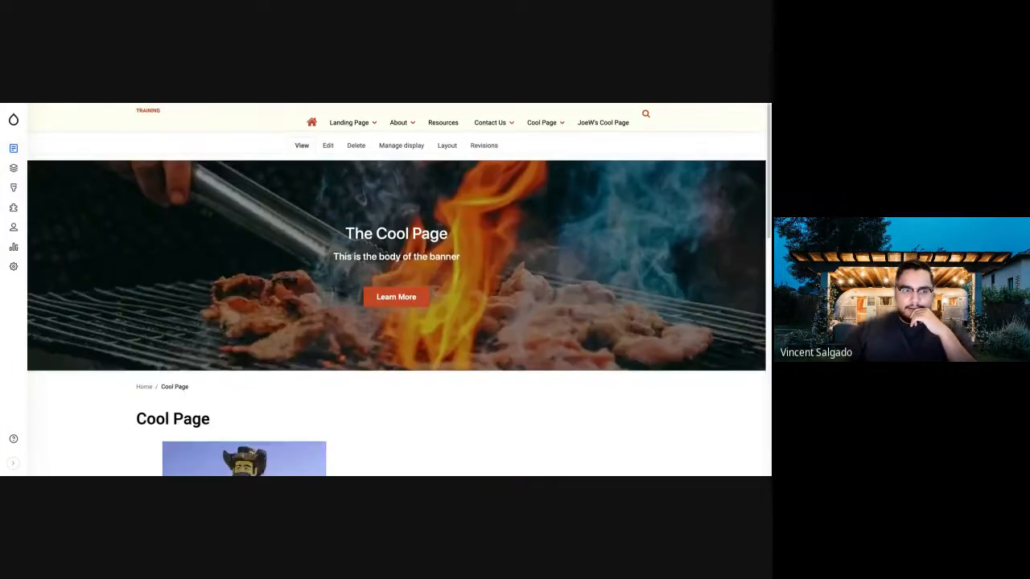
Examine the green text section and its scroll animation on the published Cool Page
scroll(396, 306, "down", 5)
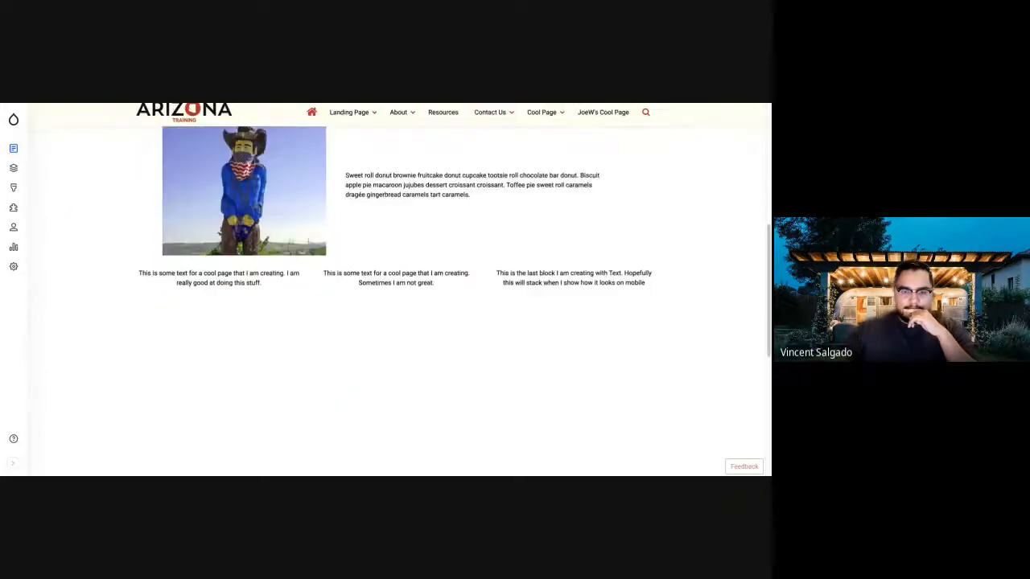
scroll(396, 306, "down", 5)
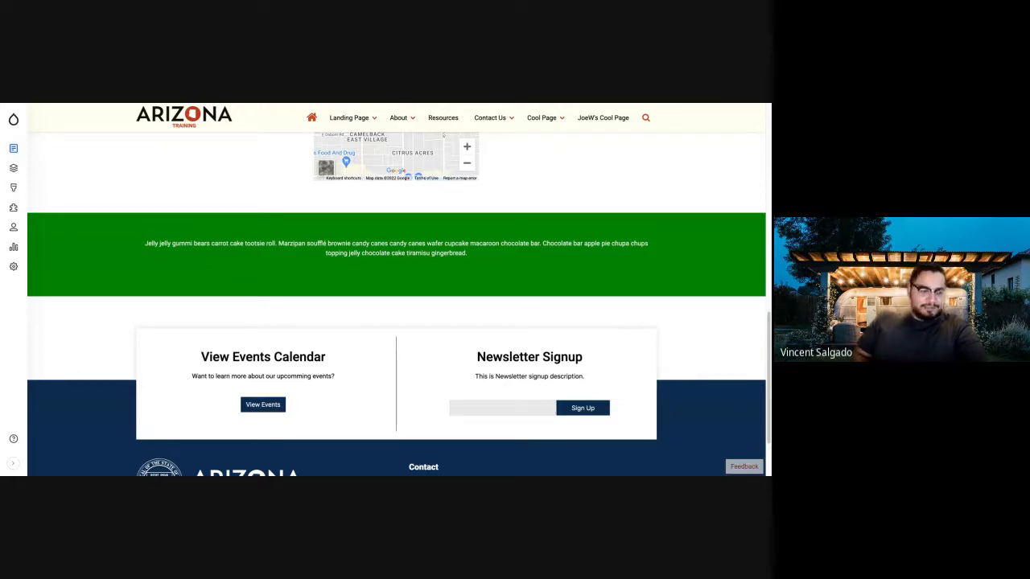
scroll(396, 305, "up", 3)
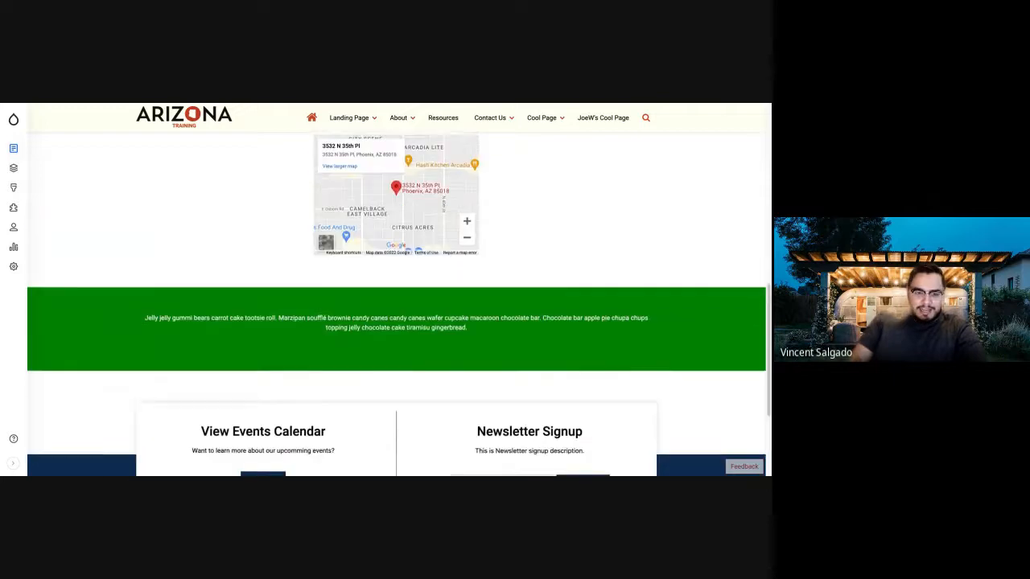
scroll(396, 304, "up", 5)
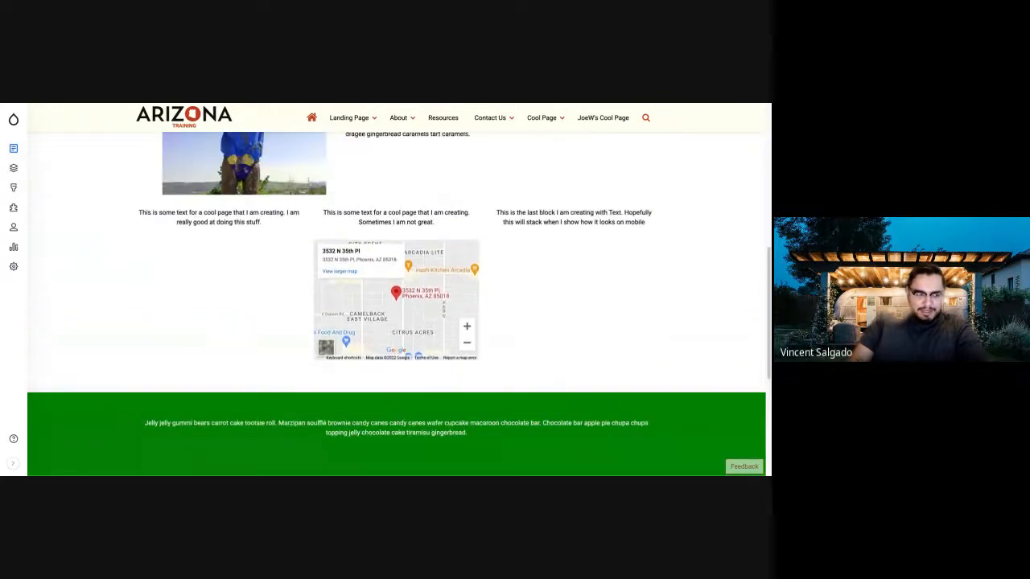
scroll(396, 304, "down", 4)
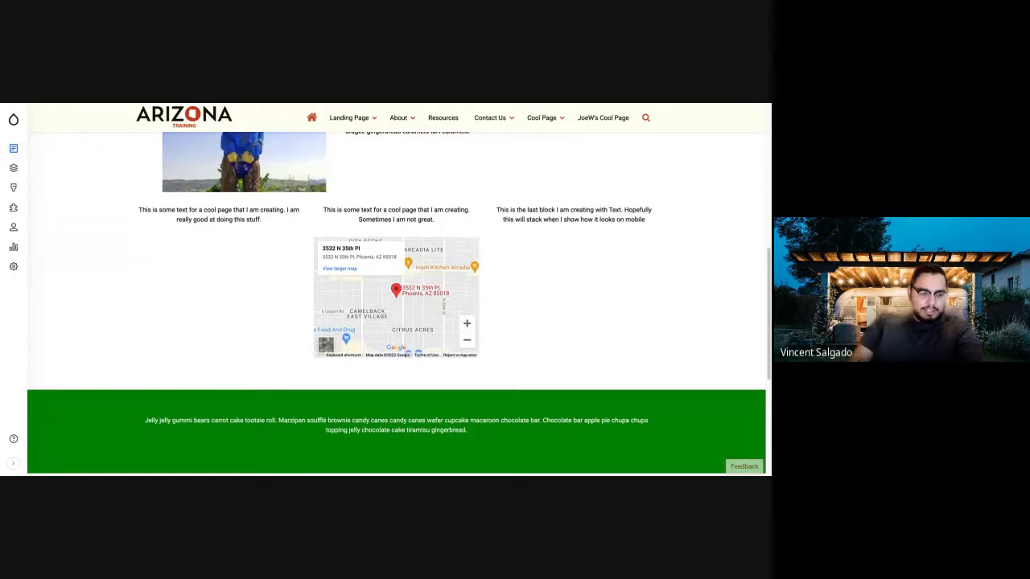
scroll(396, 305, "up", 8)
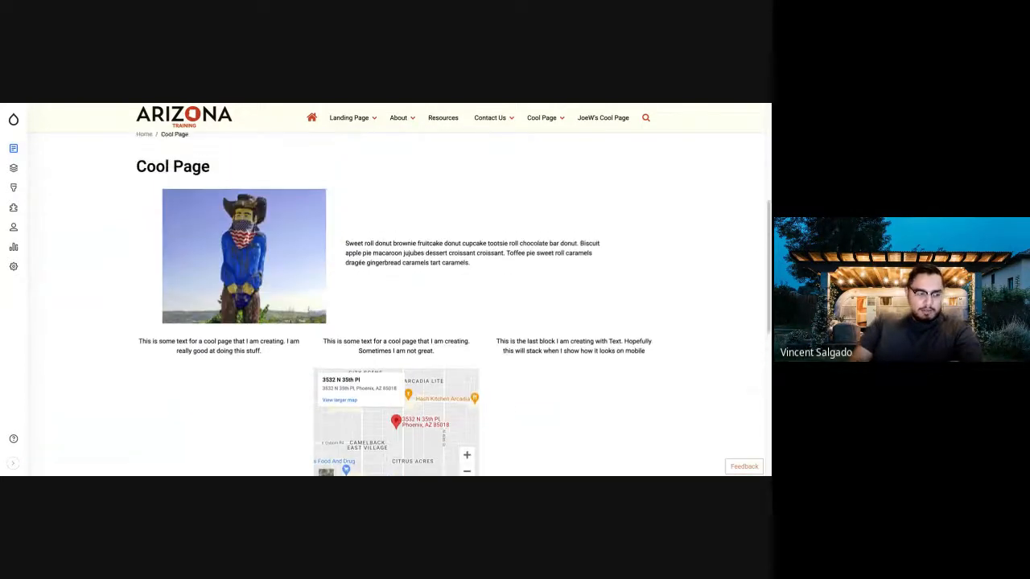
scroll(395, 304, "down", 4)
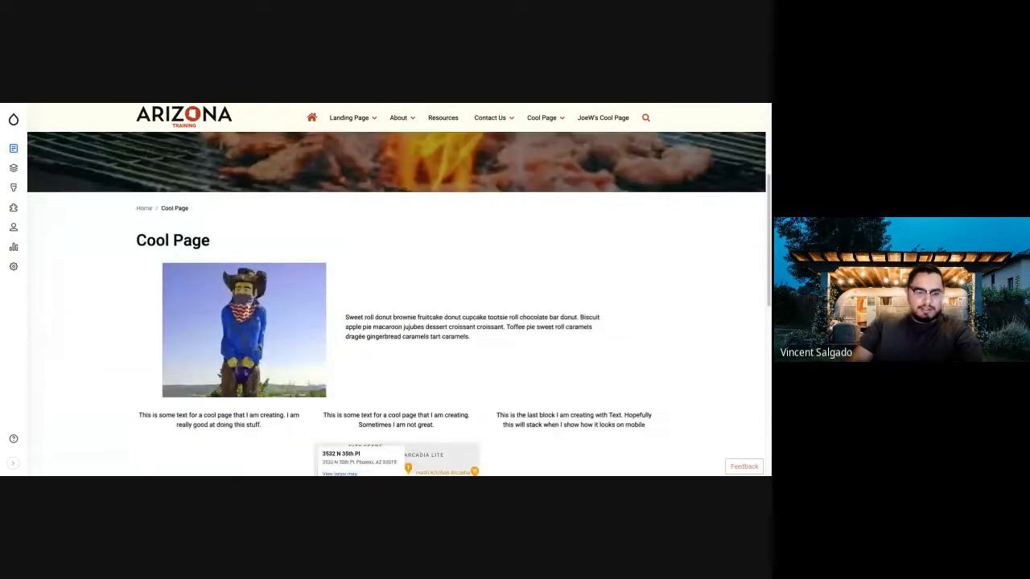
scroll(395, 304, "down", 5)
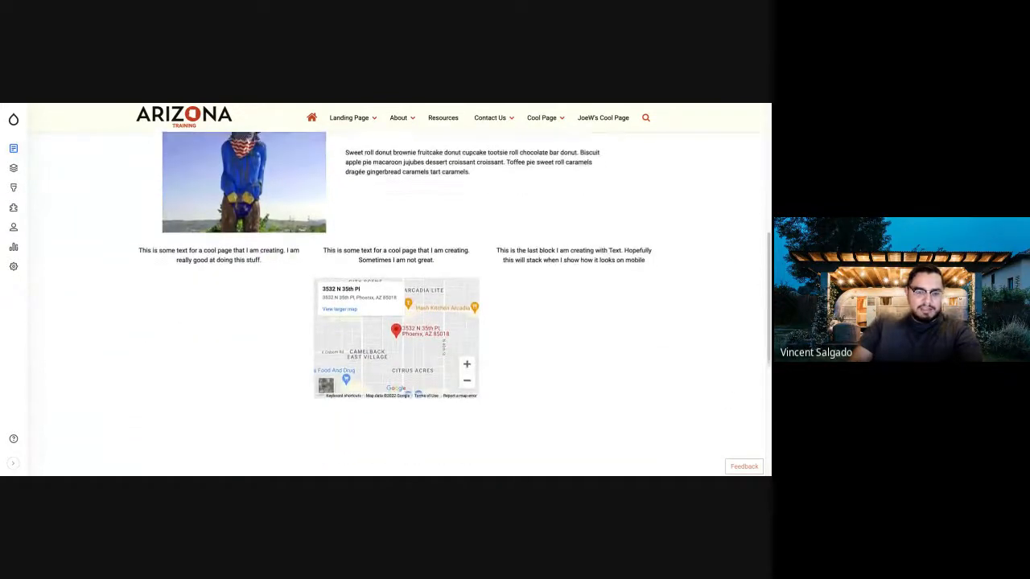
scroll(396, 304, "down", 3)
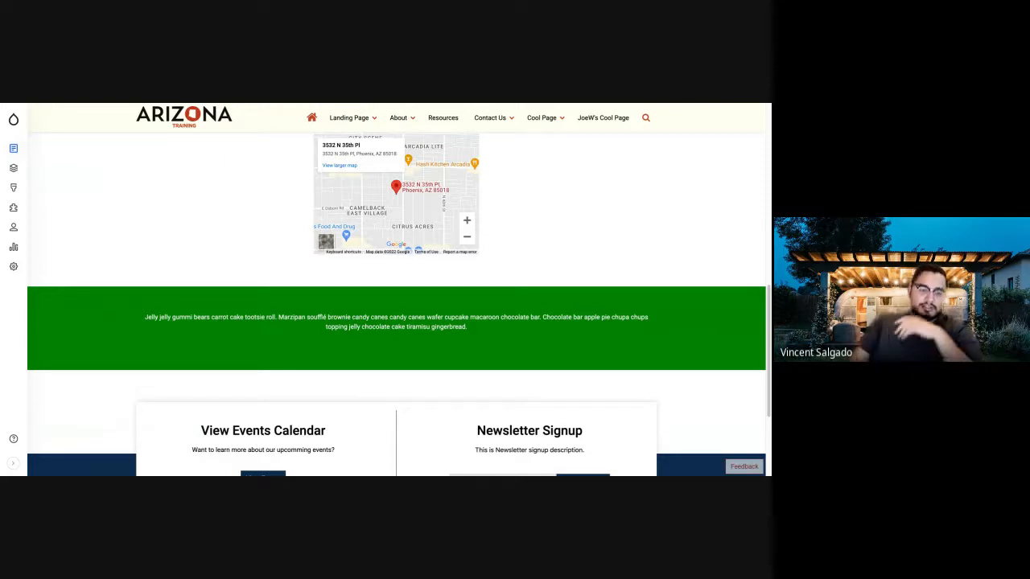
Return to the page's layout editor and set Section 4's scroll effect to N/A, applying the change
scroll(396, 290, "up", 11)
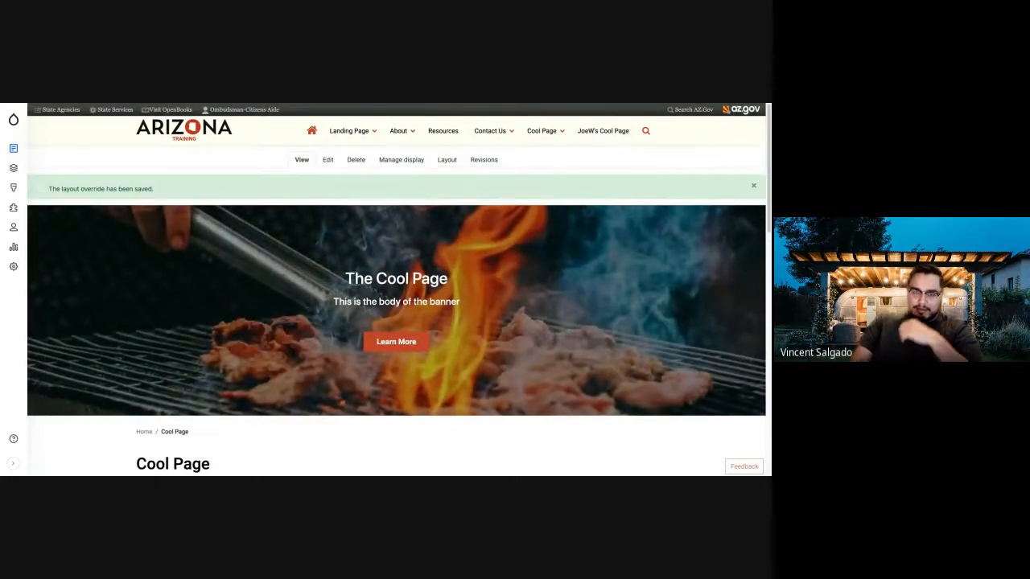
left_click(446, 160)
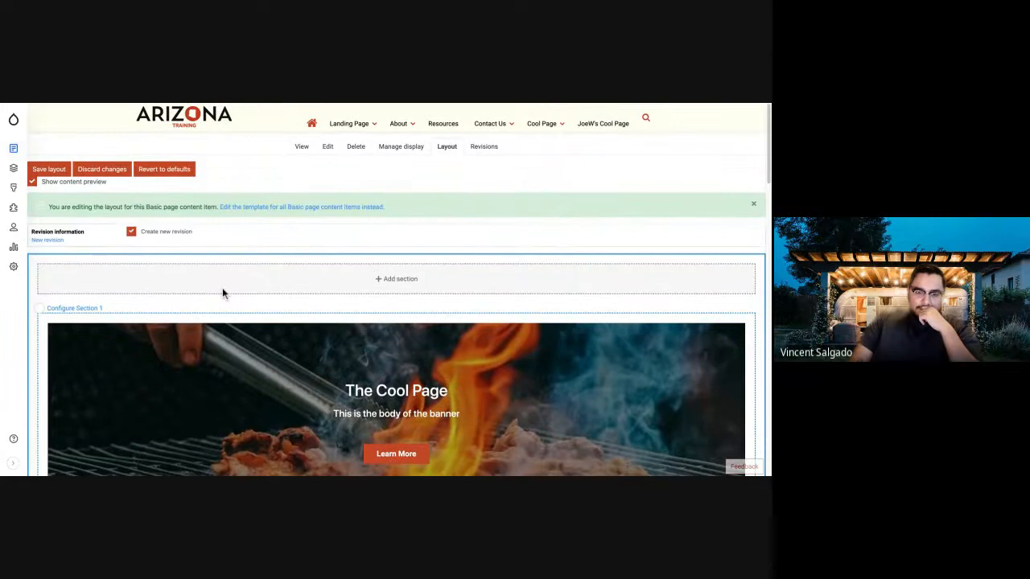
scroll(223, 291, "down", 15)
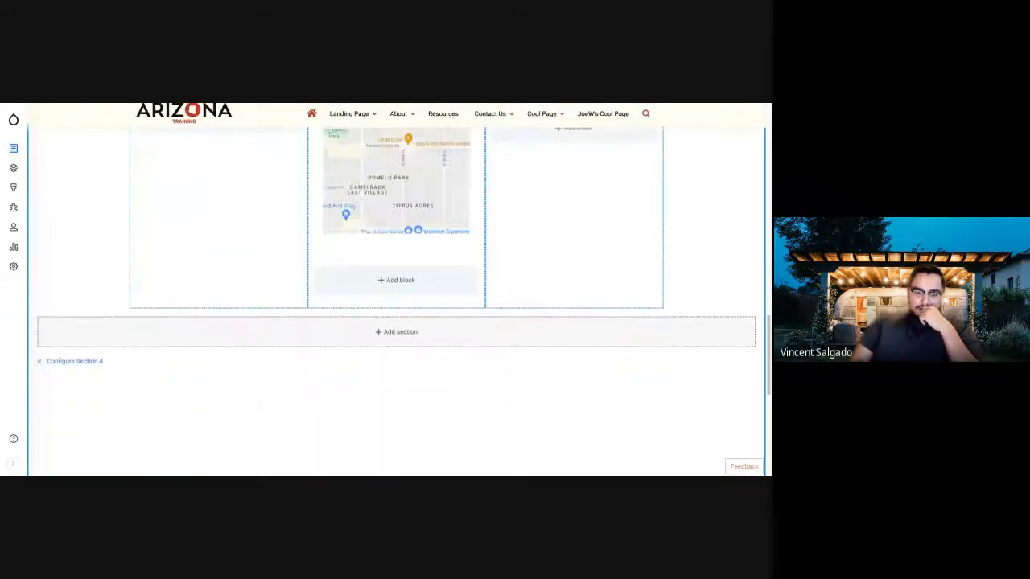
scroll(120, 277, "up", 3)
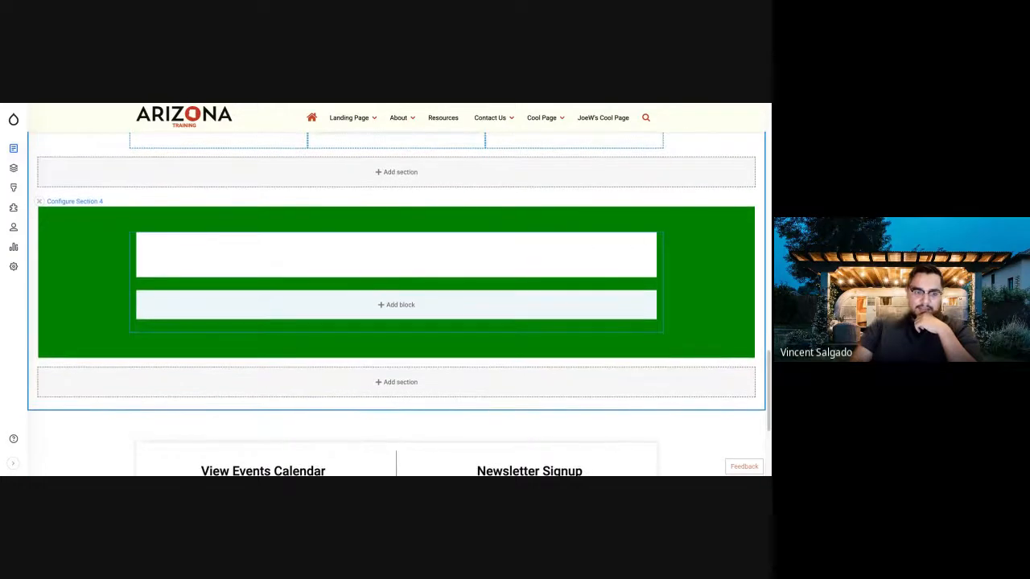
left_click(75, 201)
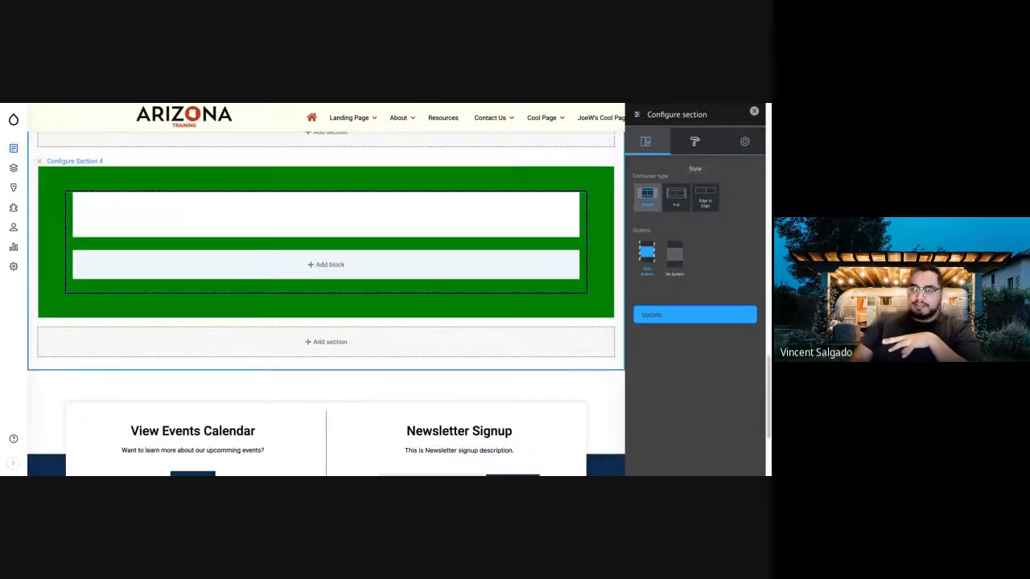
left_click(695, 142)
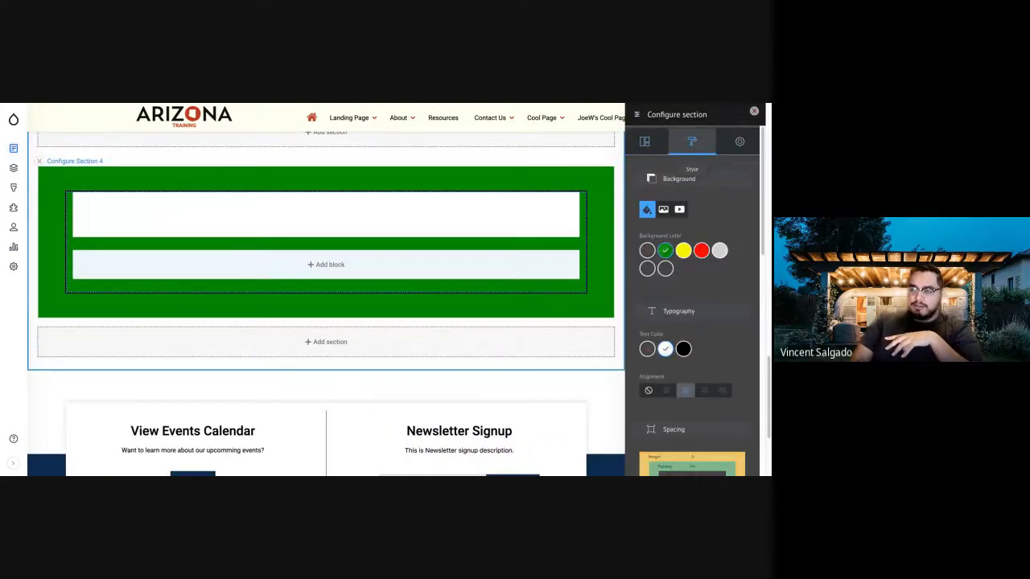
scroll(692, 297, "down", 6)
scroll(692, 298, "down", 3)
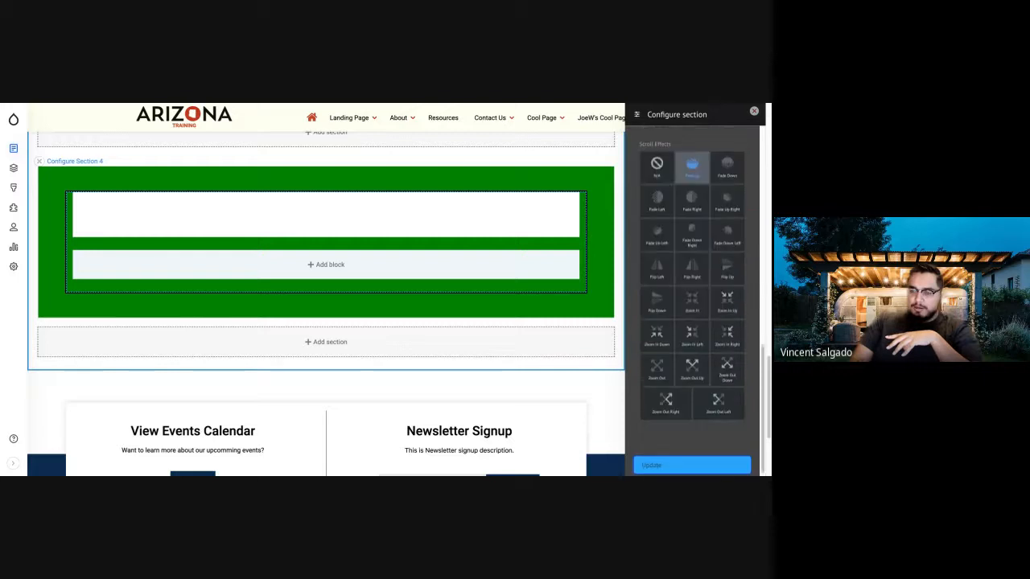
scroll(695, 328, "up", 1)
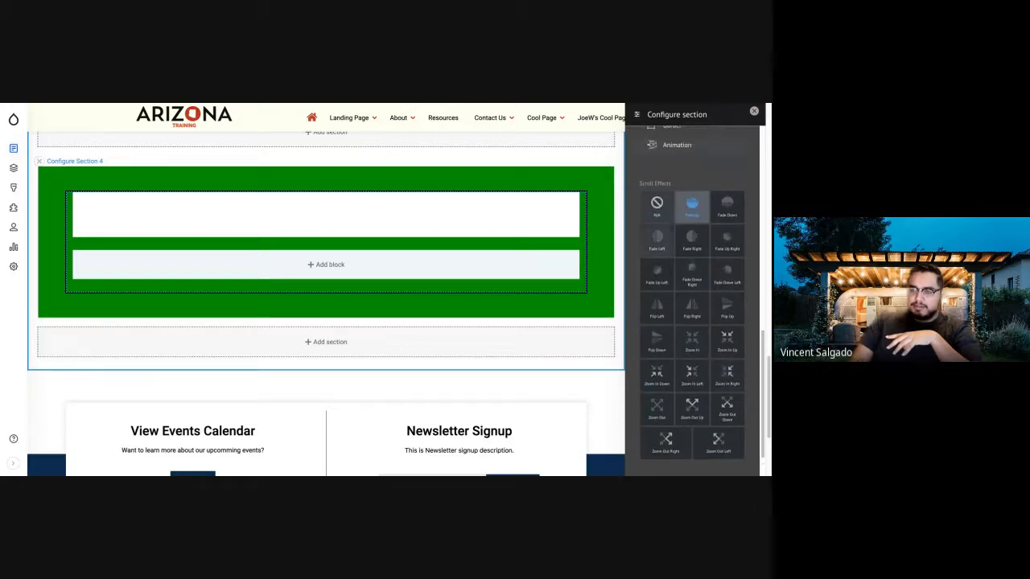
left_click(657, 207)
scroll(656, 342, "down", 1)
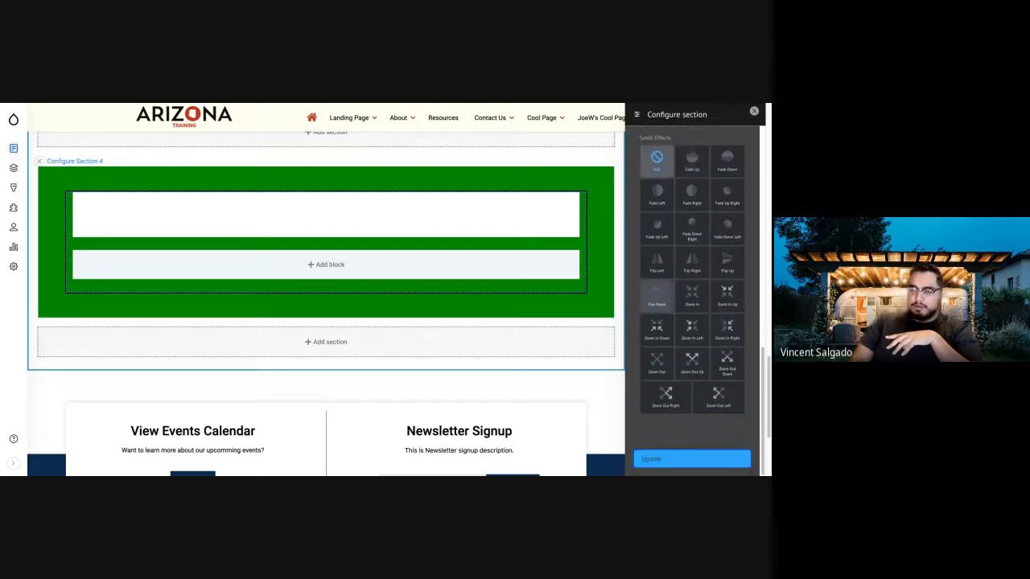
left_click(691, 458)
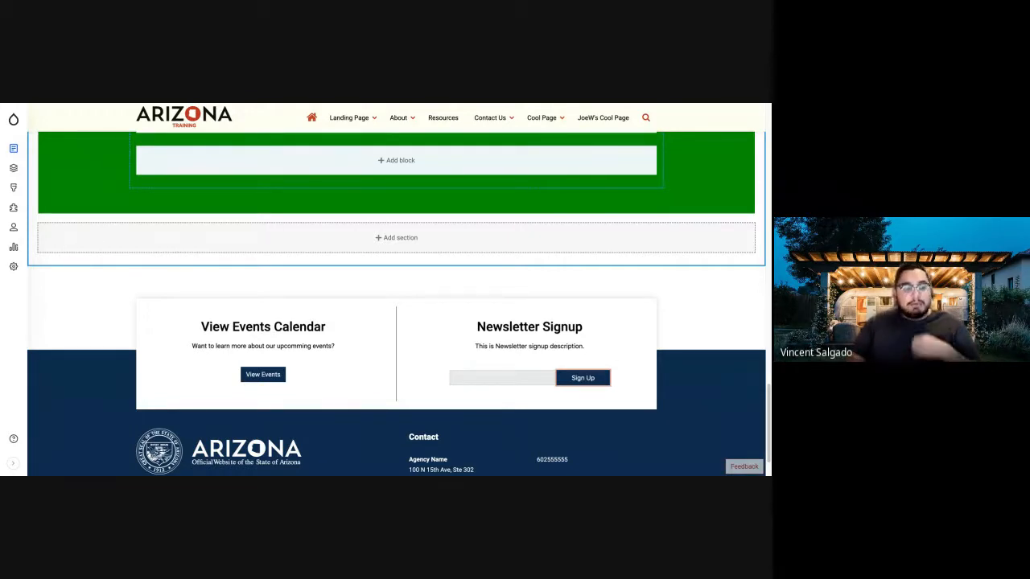
Check the block attributes of the text block in Section 4, leaving them as they are
scroll(512, 203, "up", 2)
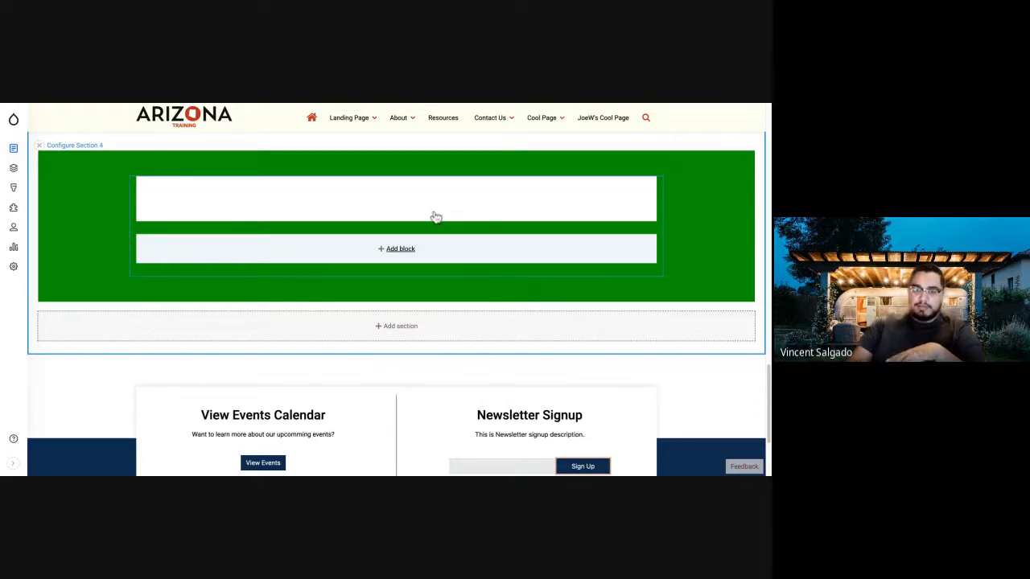
left_click(648, 184)
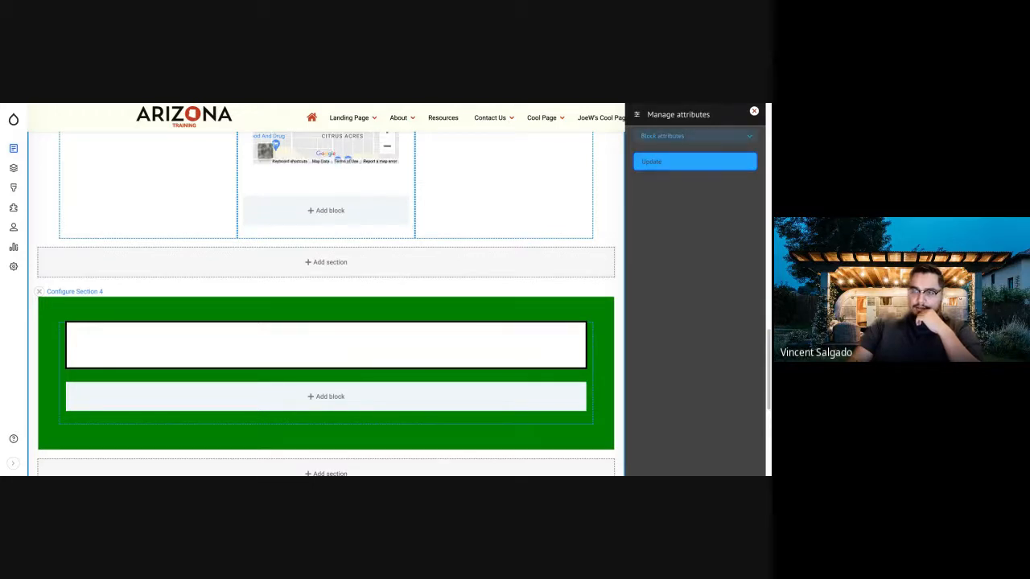
left_click(695, 135)
left_click(754, 111)
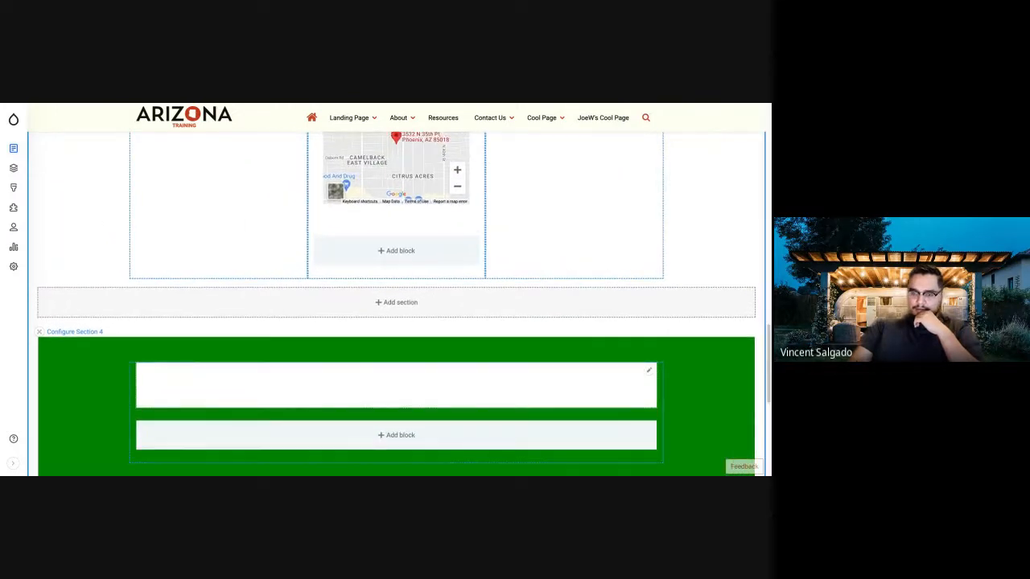
Review the title, body and text format in the configuration of Section 4's text block, then close it without changes
left_click(649, 371)
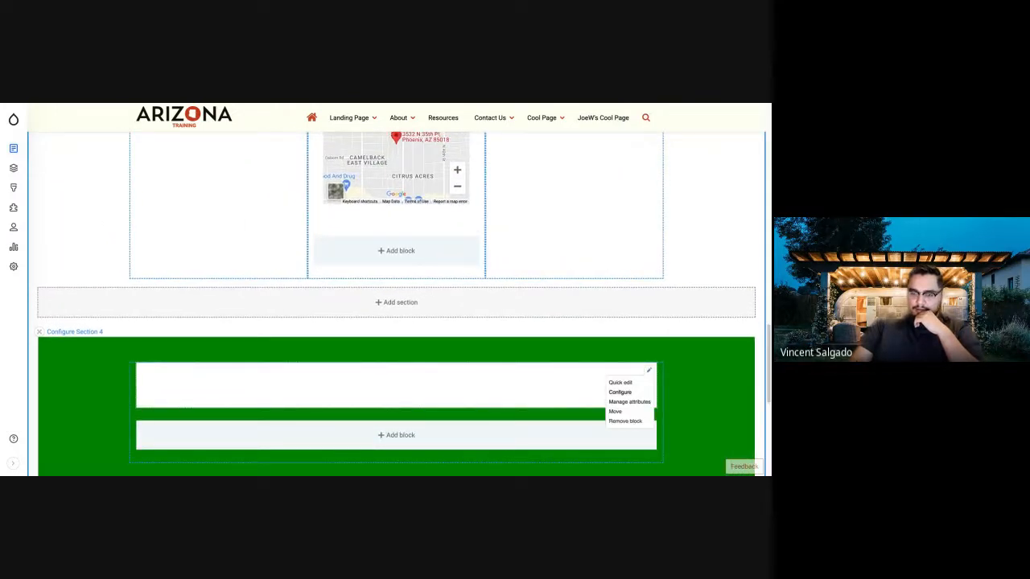
left_click(647, 392)
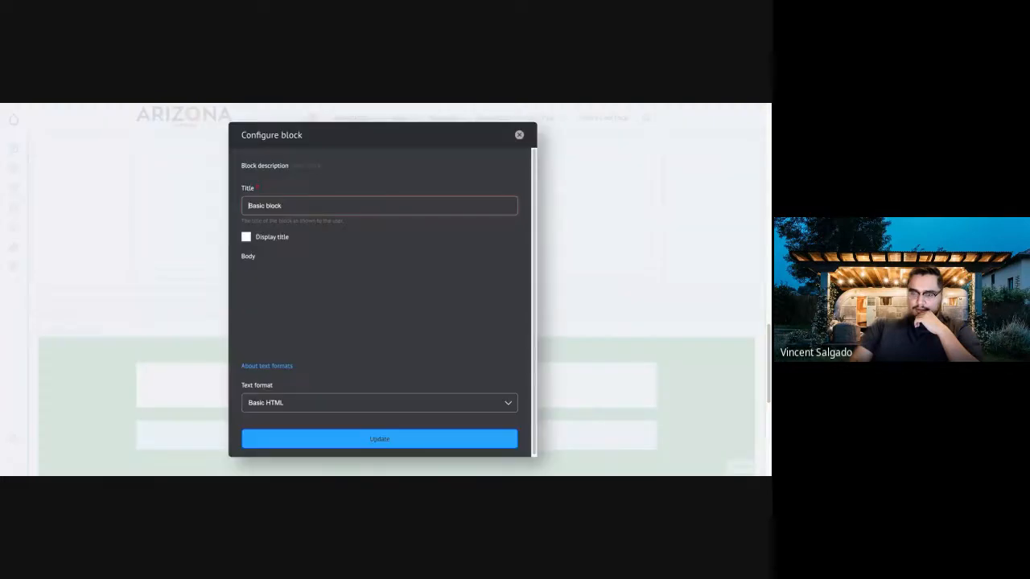
scroll(429, 350, "down", 1)
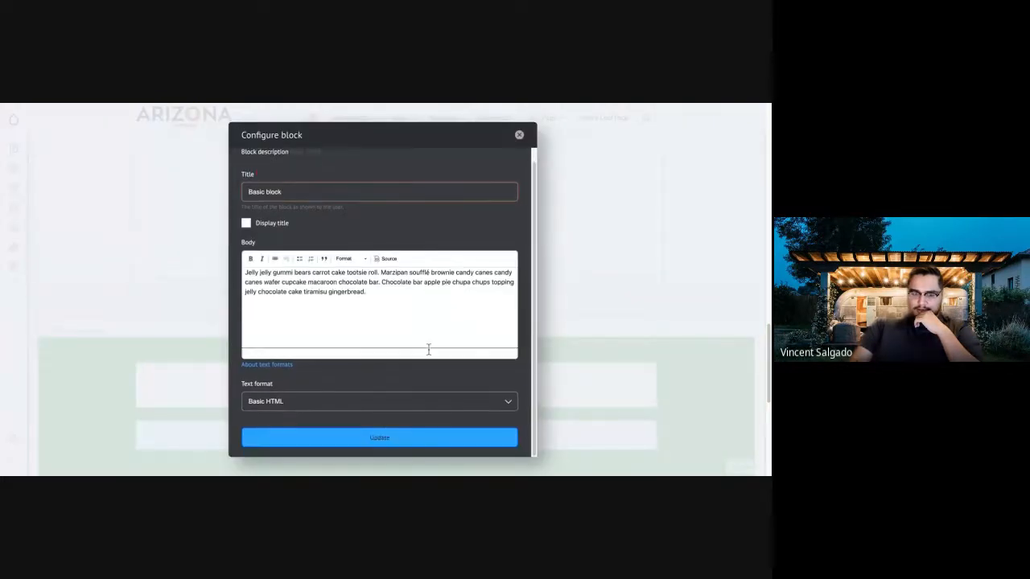
scroll(429, 350, "up", 1)
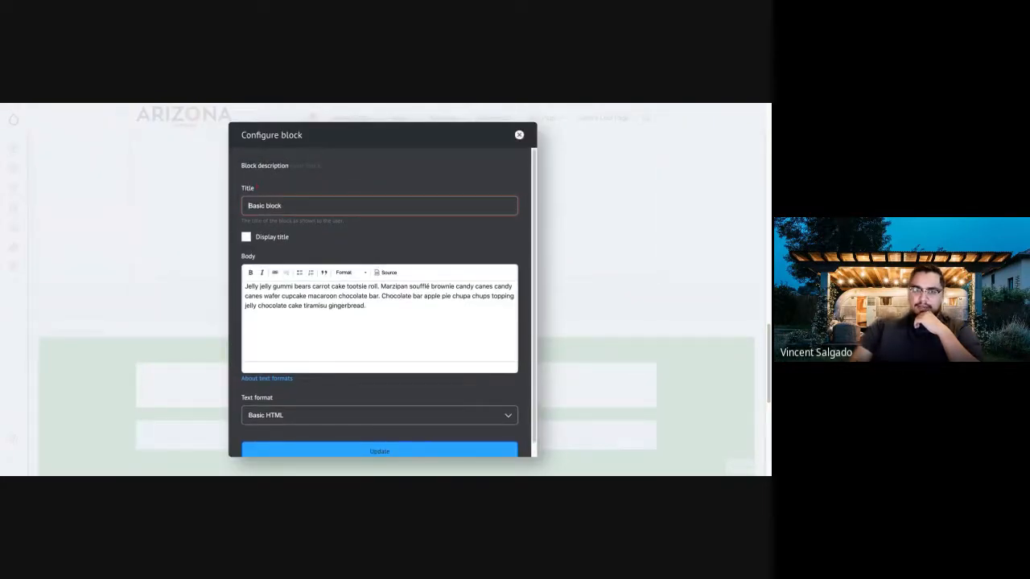
key("Escape")
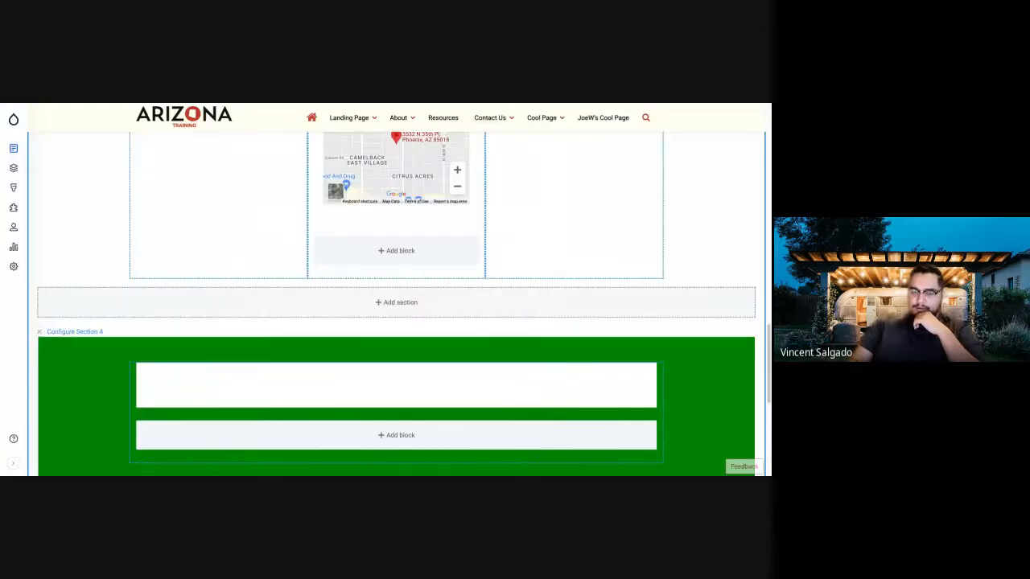
Review the class setting in the block attributes of Section 4's text block and close it without changes
left_click(649, 371)
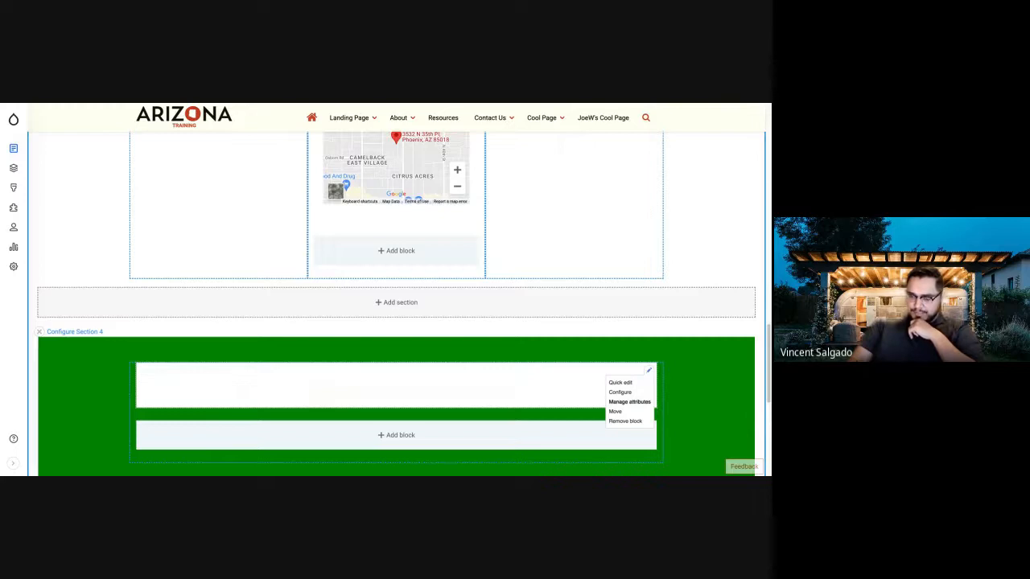
left_click(629, 401)
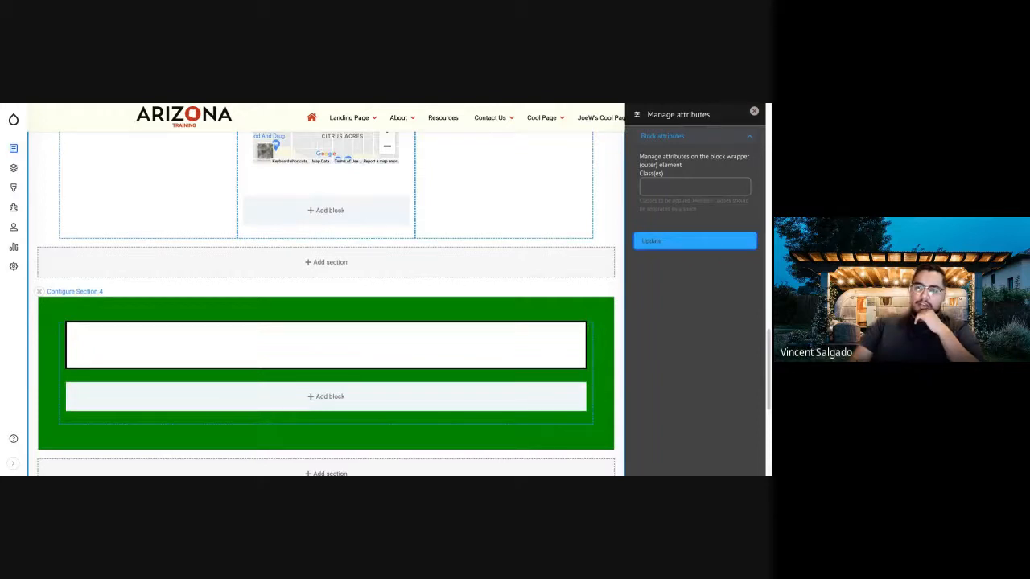
left_click(695, 136)
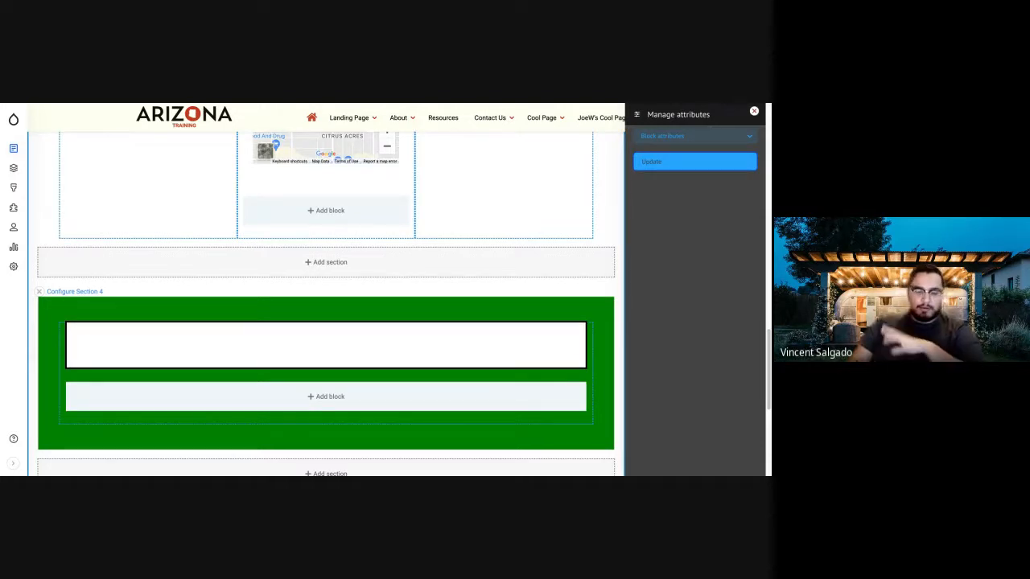
left_click(754, 111)
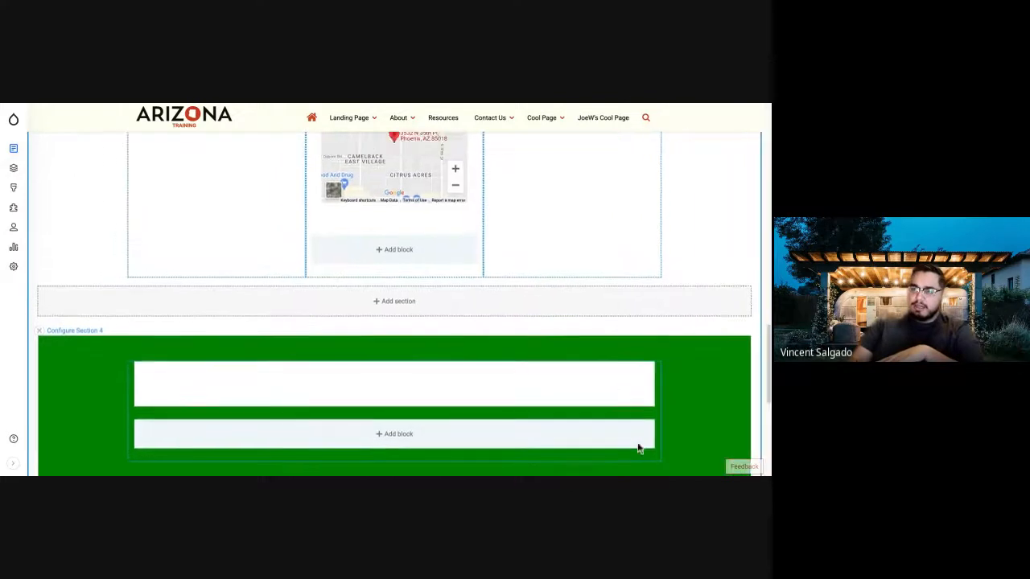
scroll(628, 472, "down", 3)
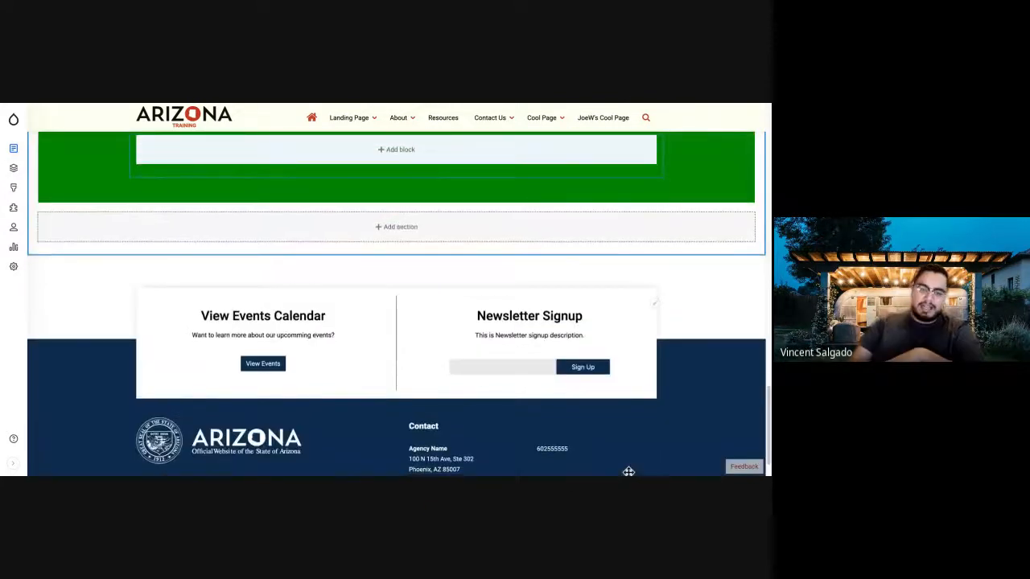
scroll(628, 472, "up", 4)
scroll(396, 302, "down", 1)
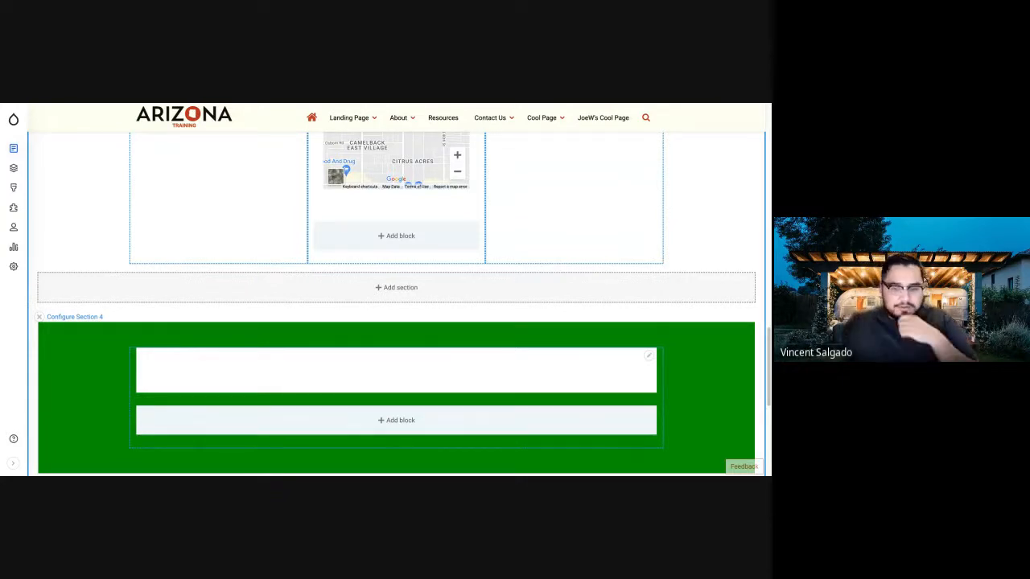
scroll(626, 457, "up", 2)
scroll(626, 456, "up", 3)
scroll(626, 456, "down", 6)
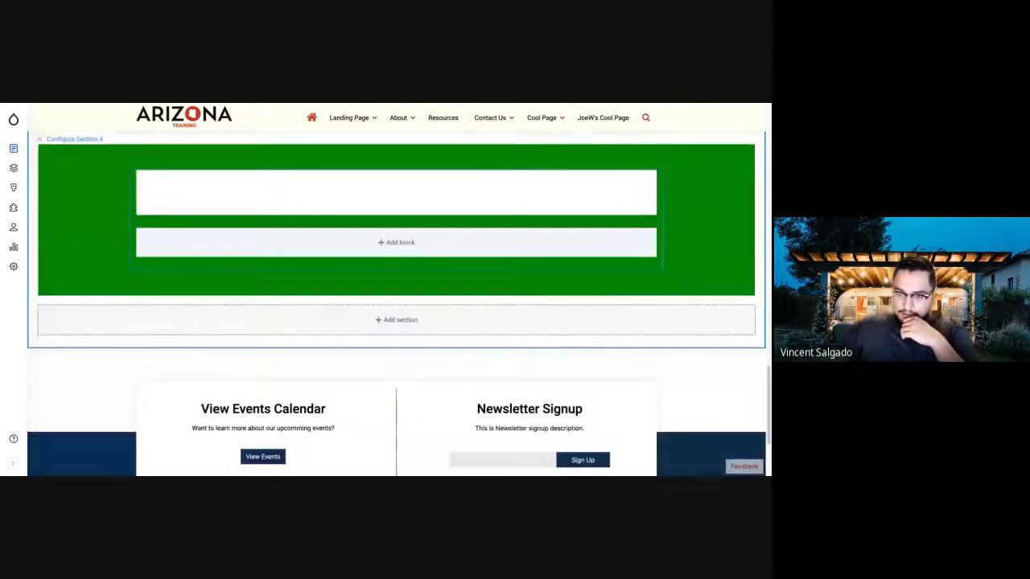
In Section 4's style configuration, set the background color to light gray and the text color to black
scroll(723, 322, "up", 1)
scroll(378, 289, "up", 4)
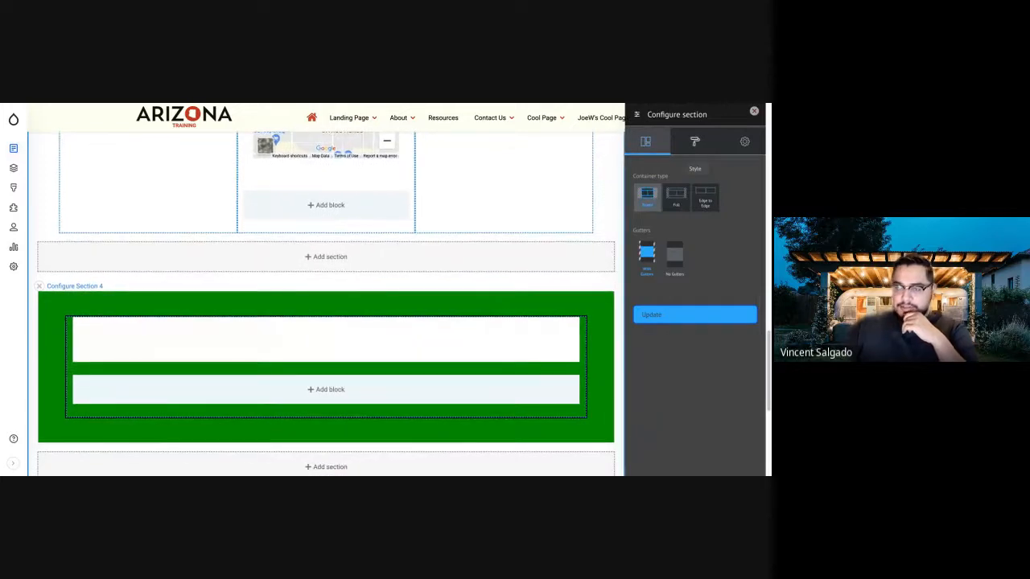
left_click(695, 141)
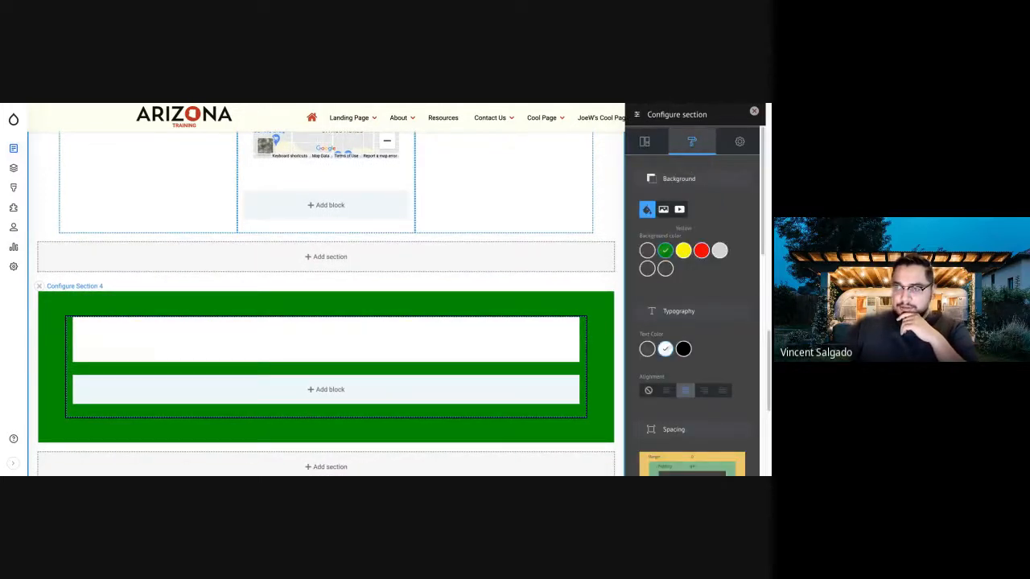
left_click(719, 250)
left_click(683, 348)
scroll(683, 348, "down", 3)
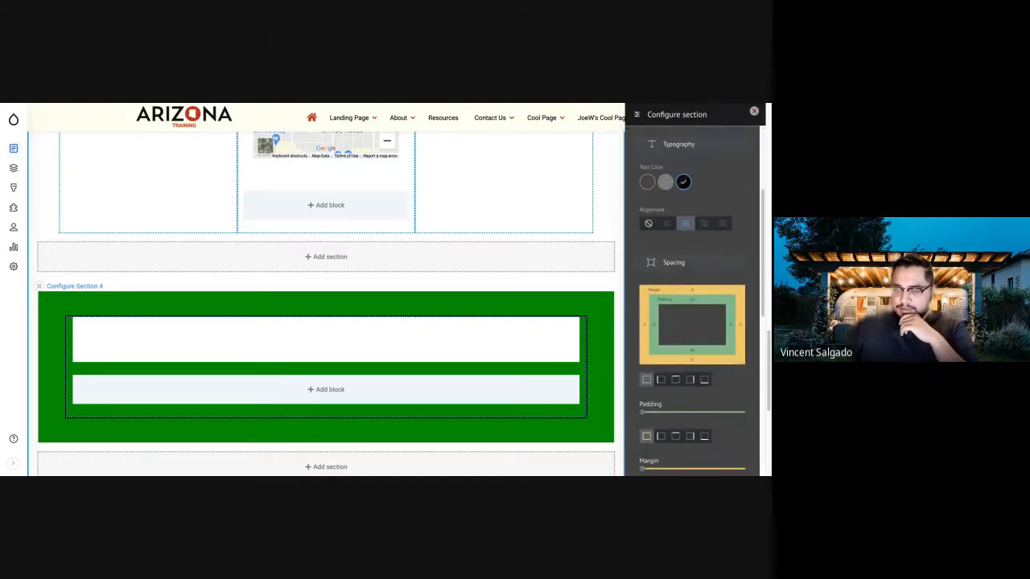
Set Section 4's scroll effect to Fade Up and apply the section's updated styling
scroll(692, 321, "down", 3)
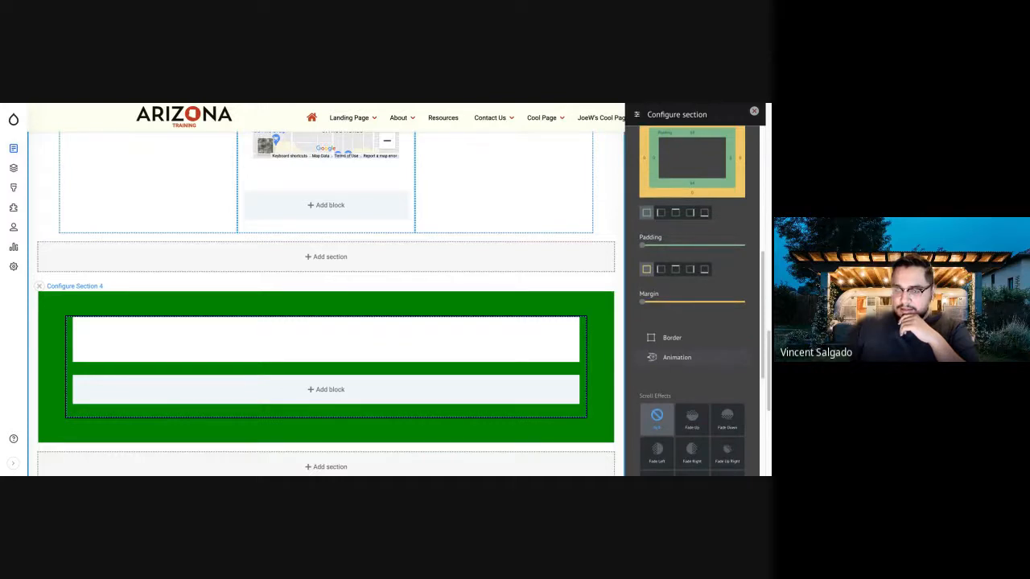
scroll(692, 322, "down", 4)
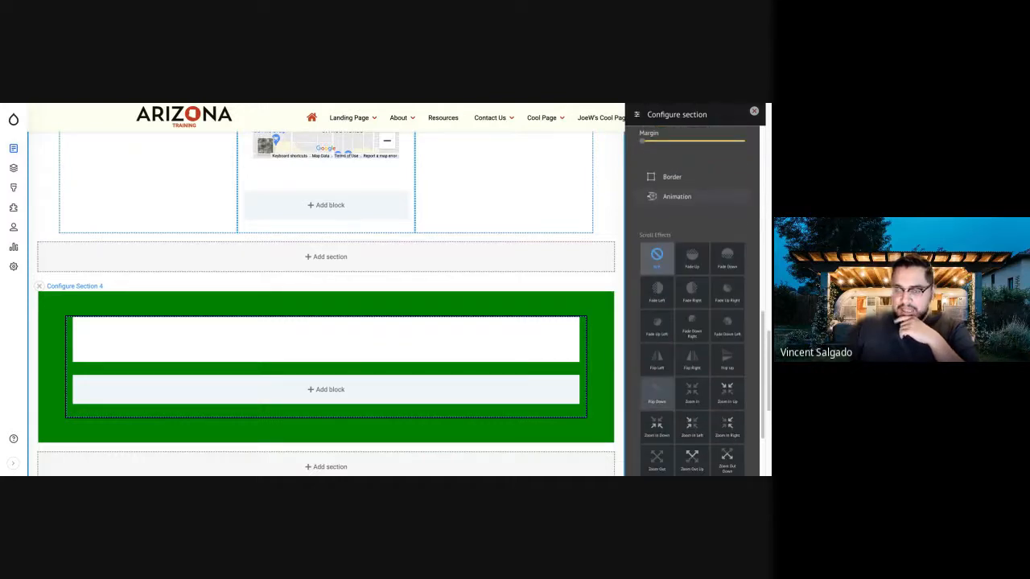
scroll(656, 394, "down", 1)
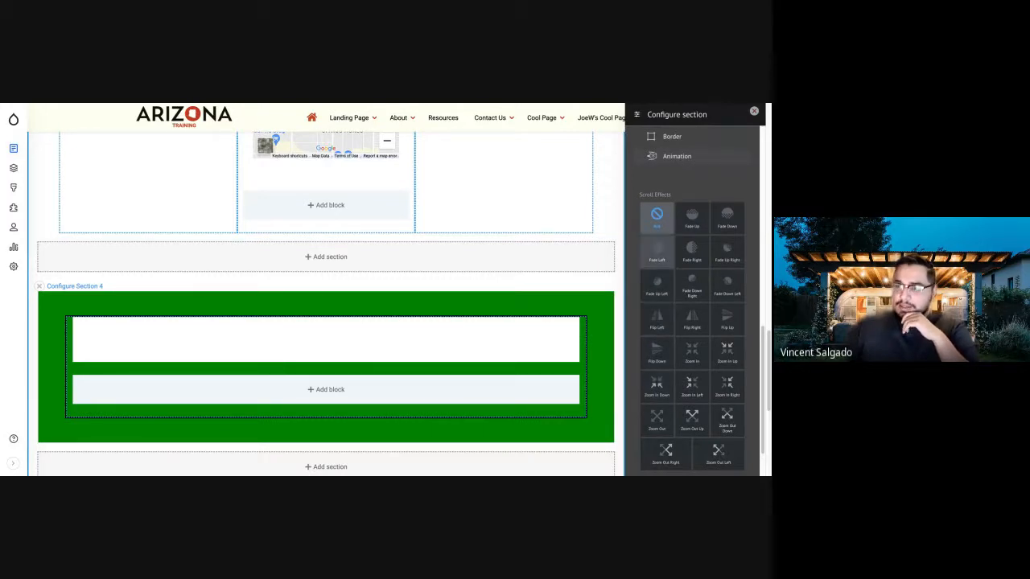
left_click(691, 217)
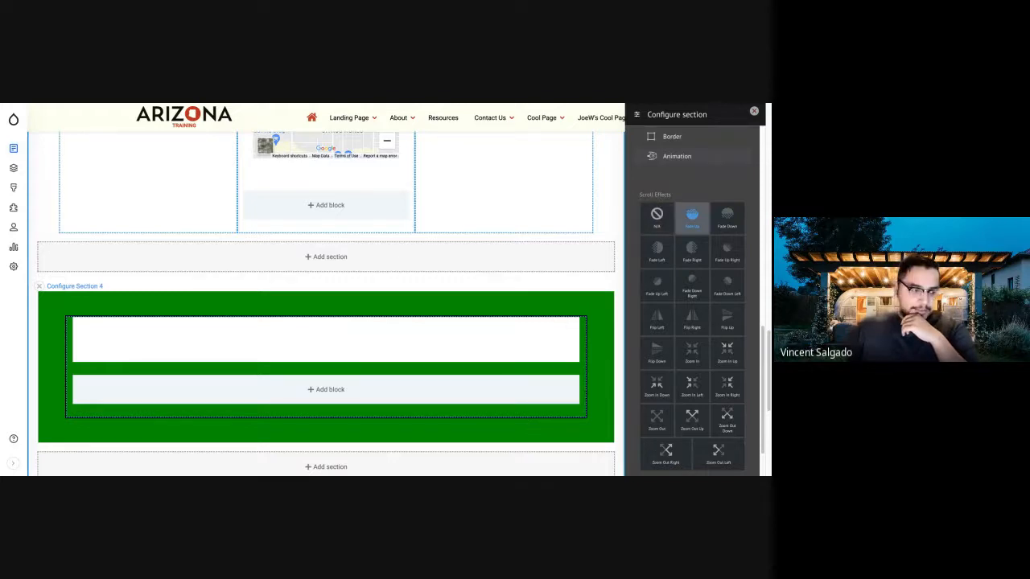
scroll(692, 386, "down", 1)
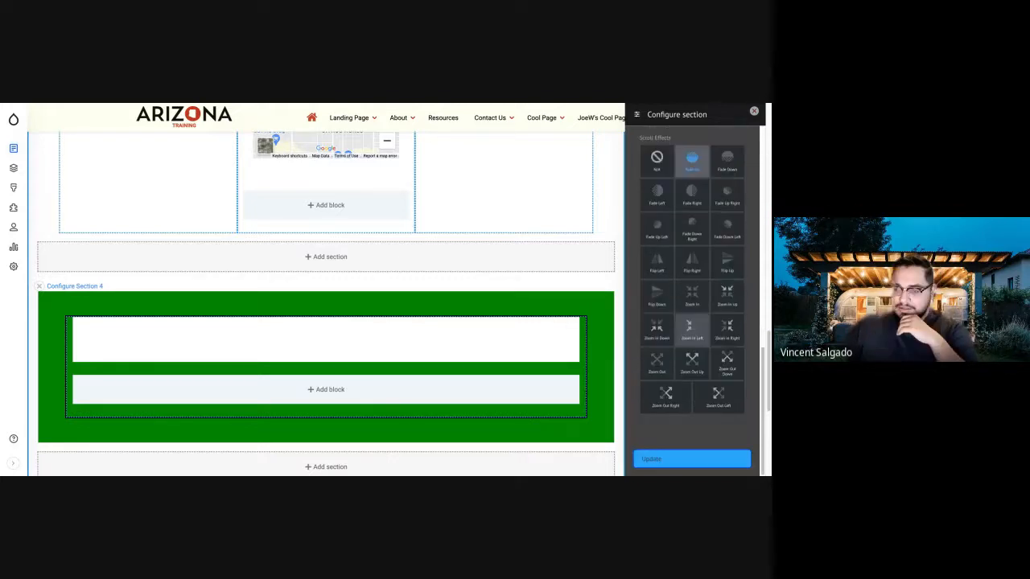
left_click(691, 458)
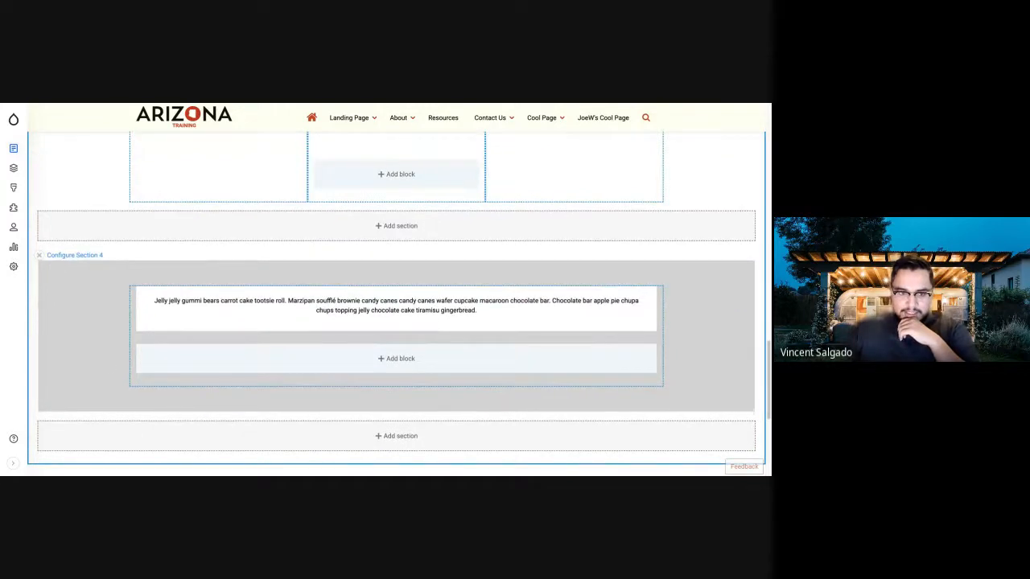
Save the Cool Page layout with its revised Section 4
mouse_move(14, 148)
scroll(42, 251, "up", 20)
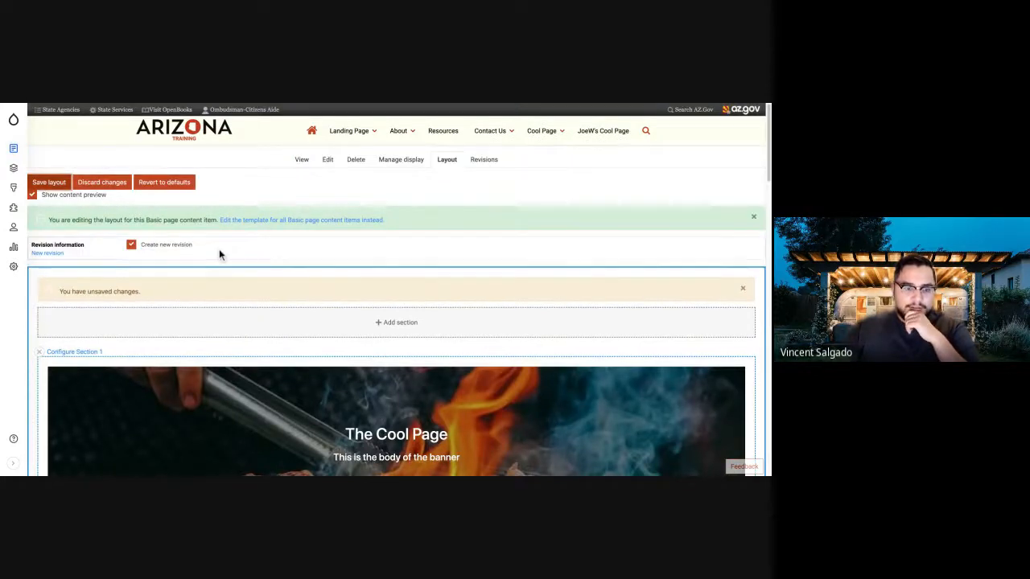
left_click(49, 182)
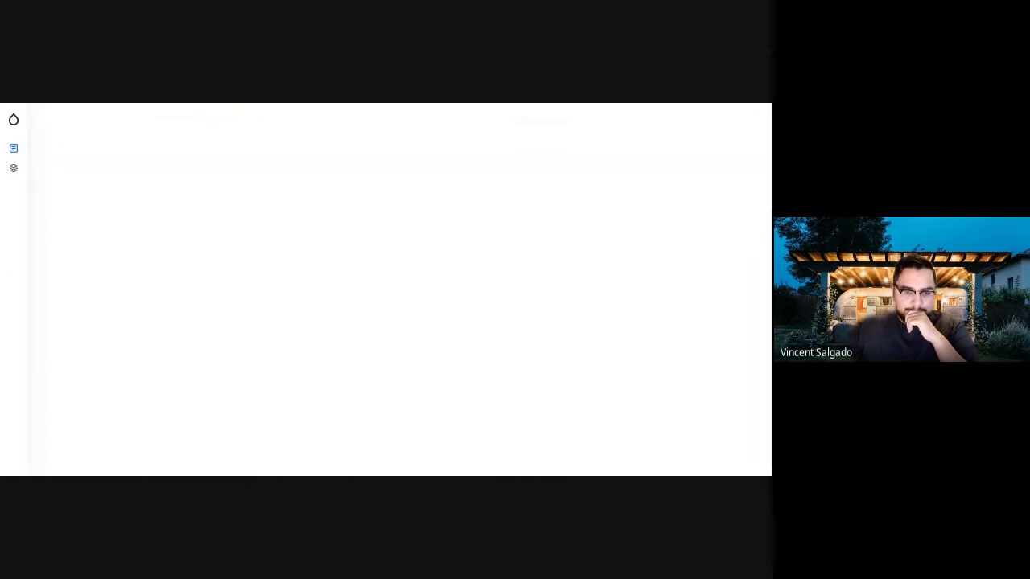
Examine the gray text section, banner, image and text blocks, and map on the published Cool Page
scroll(395, 290, "down", 3)
scroll(396, 290, "down", 10)
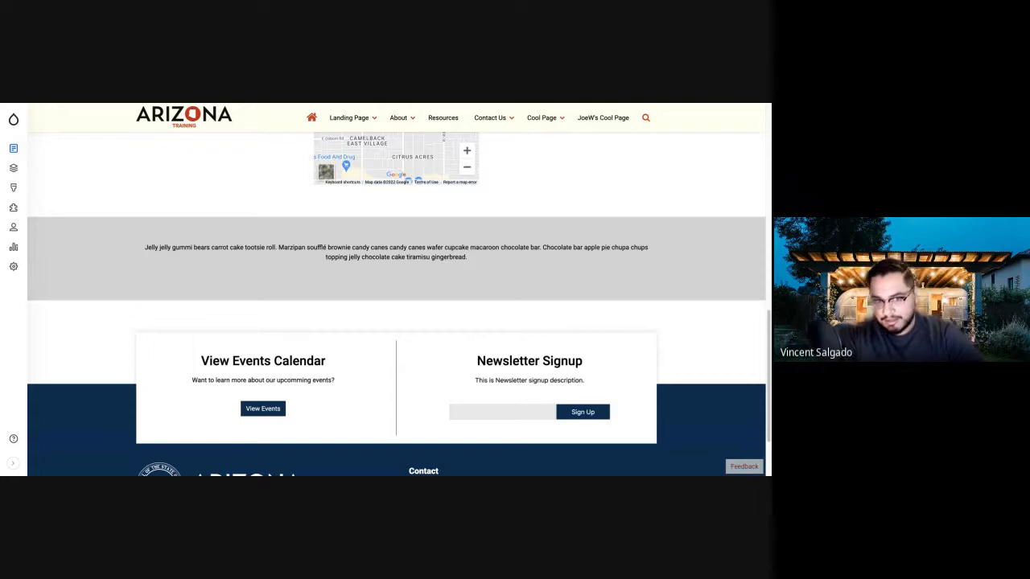
scroll(269, 216, "up", 2)
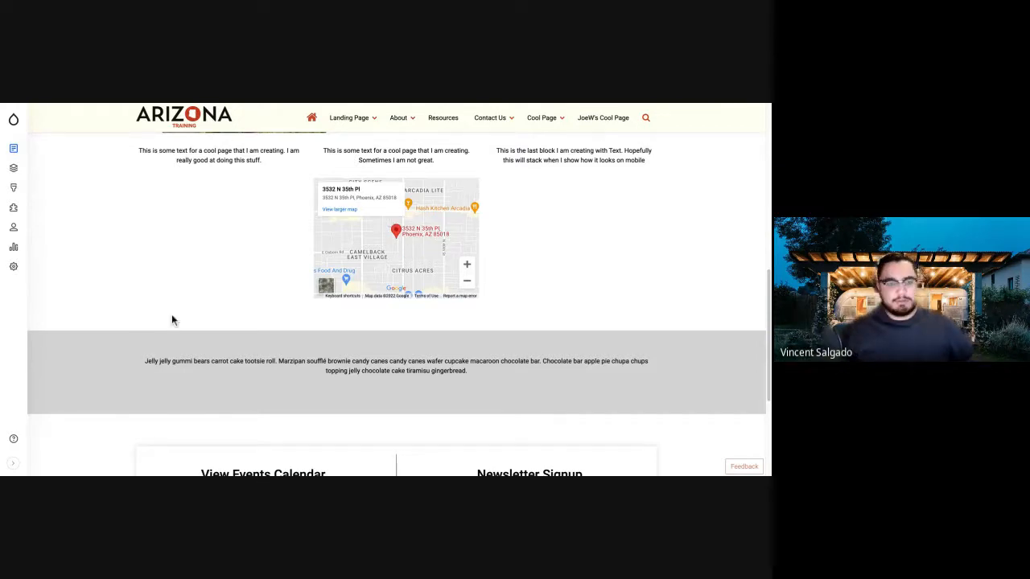
scroll(169, 322, "up", 1)
scroll(170, 322, "up", 2)
scroll(170, 322, "up", 5)
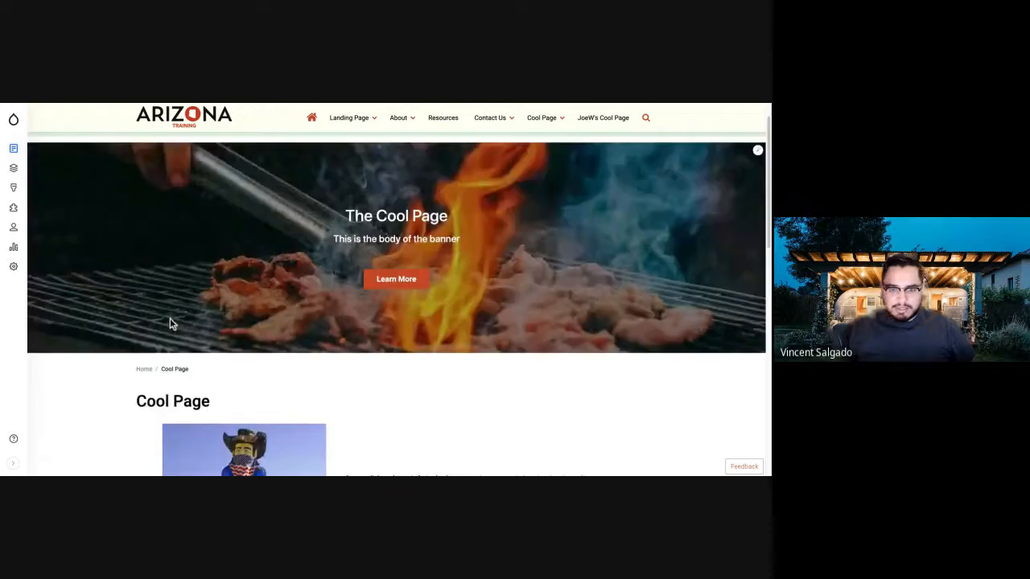
scroll(169, 318, "up", 1)
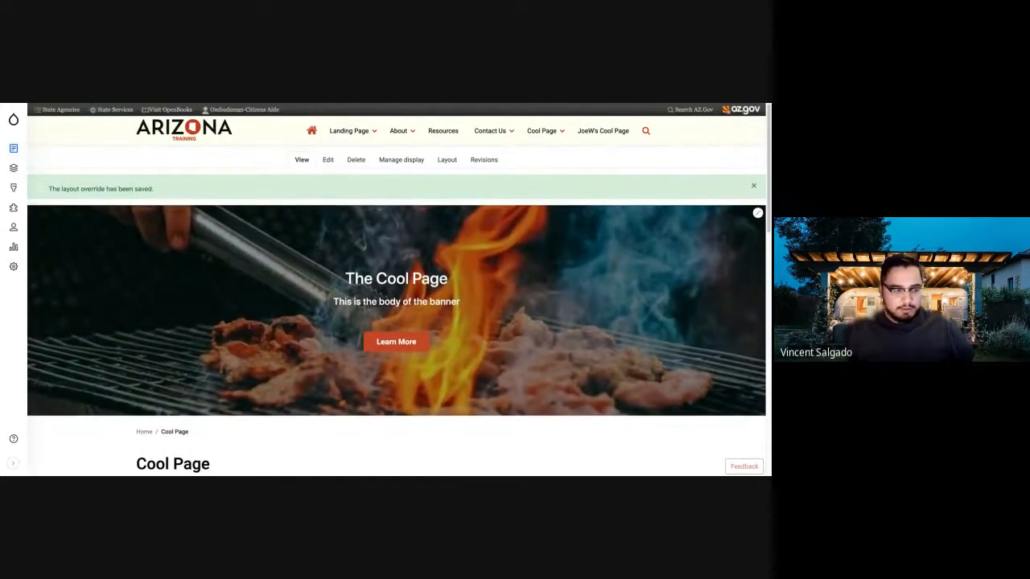
scroll(398, 290, "down", 3)
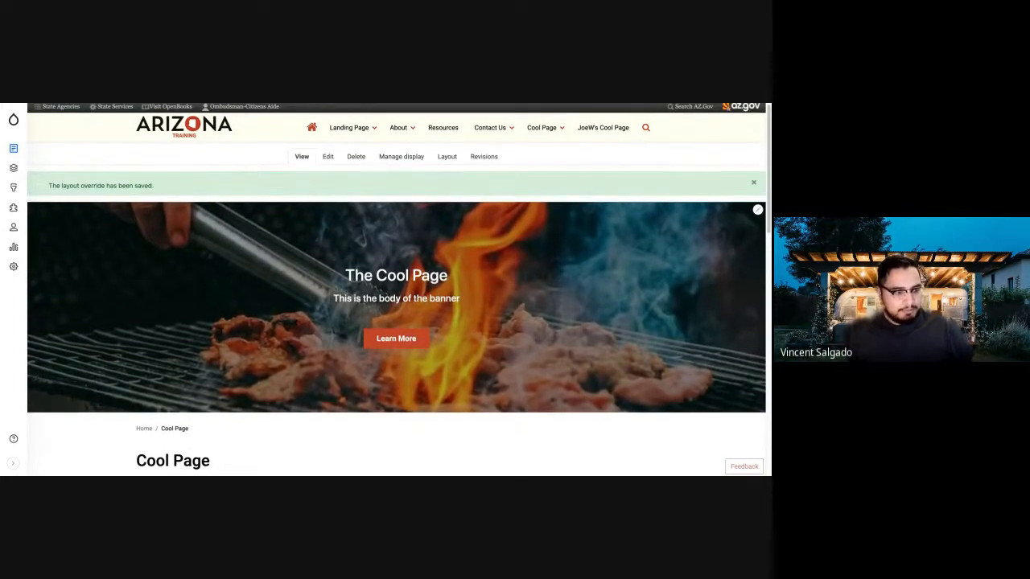
scroll(398, 289, "down", 2)
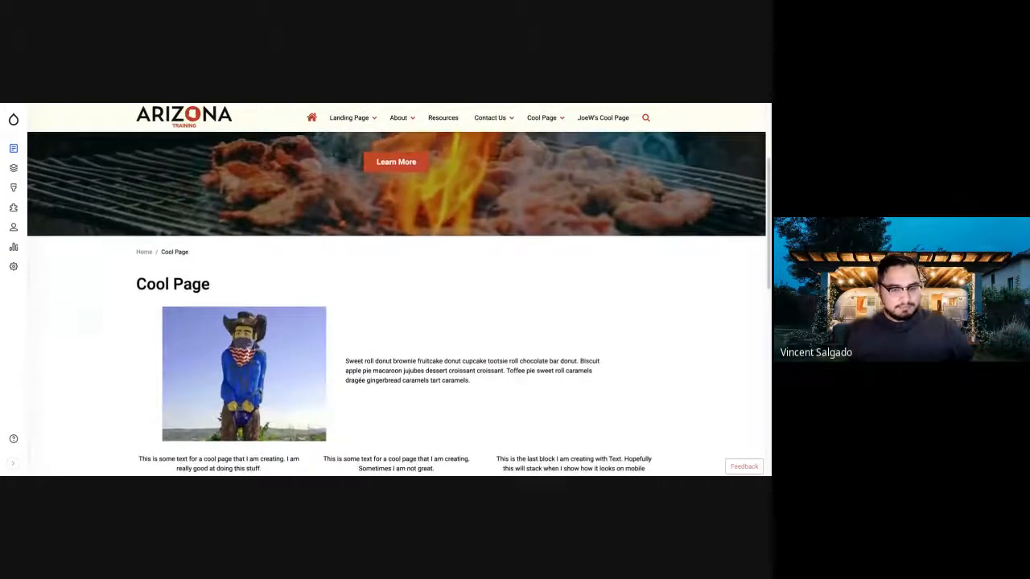
scroll(398, 303, "down", 1)
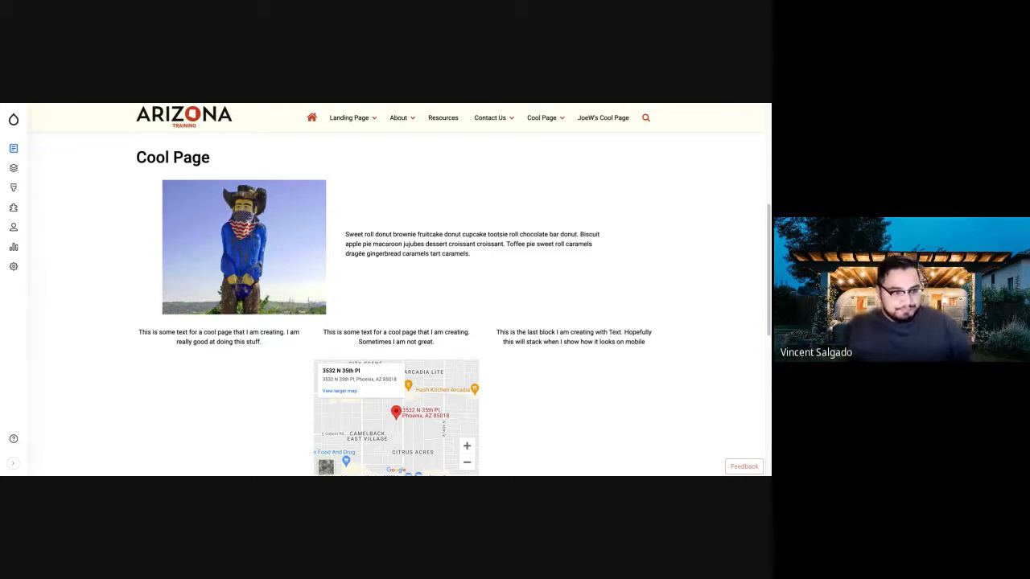
scroll(396, 304, "up", 6)
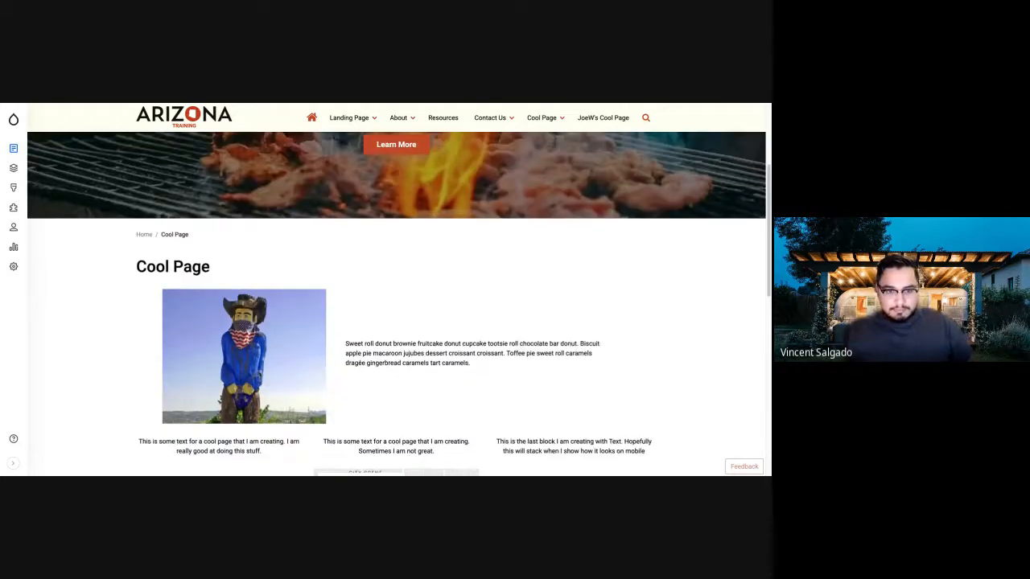
scroll(397, 303, "up", 1)
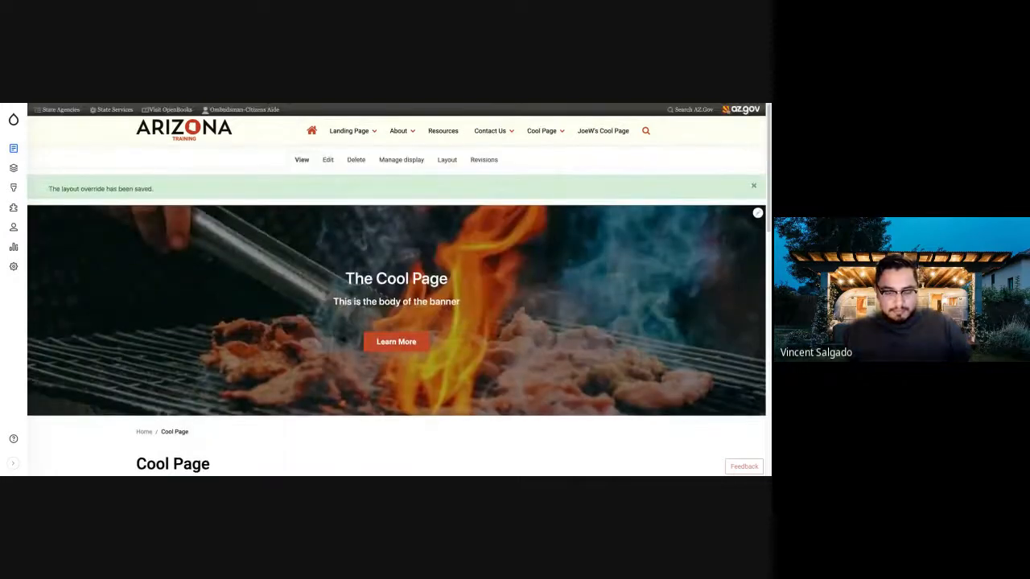
scroll(397, 303, "down", 2)
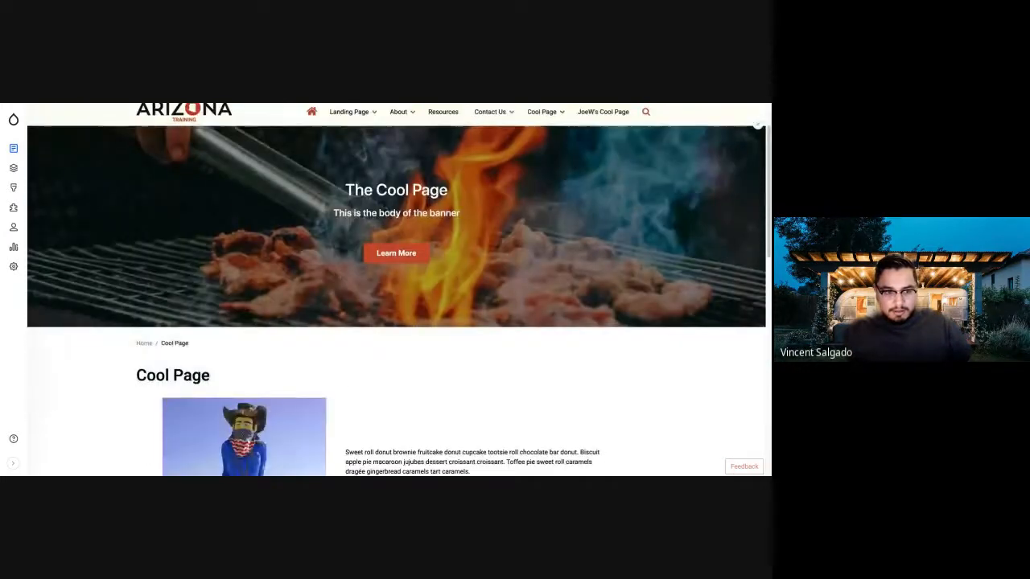
scroll(397, 304, "up", 2)
scroll(399, 322, "down", 3)
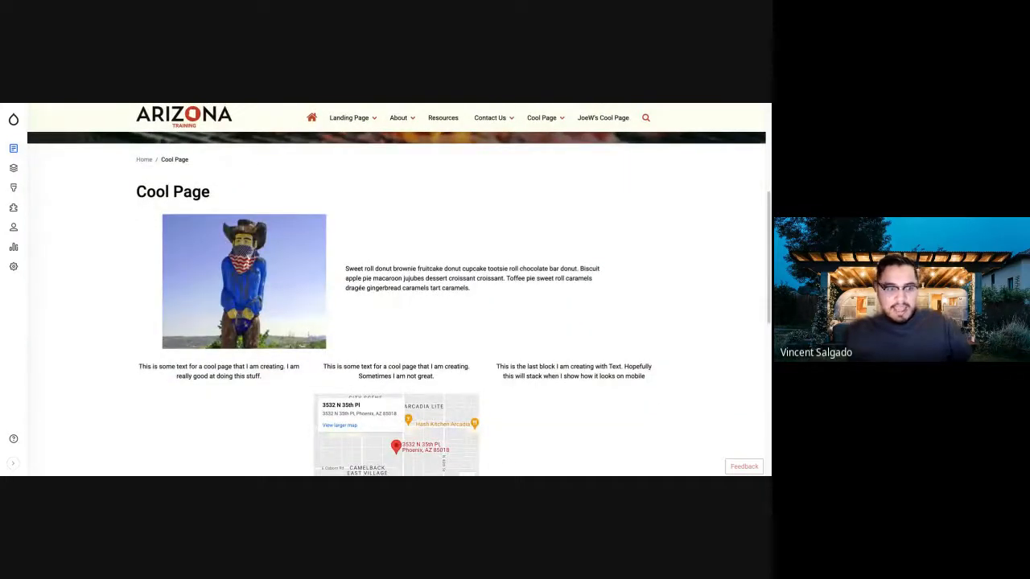
In the Cool Page layout, add the class 50-50 to the block attributes of Section 2's text with image block
scroll(595, 354, "up", 1)
scroll(544, 357, "up", 3)
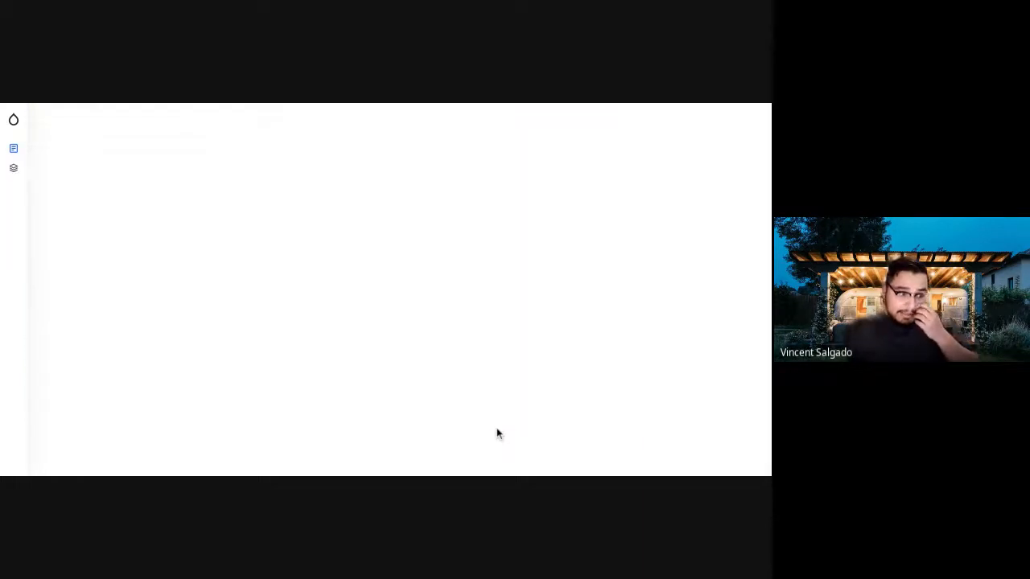
scroll(496, 427, "down", 5)
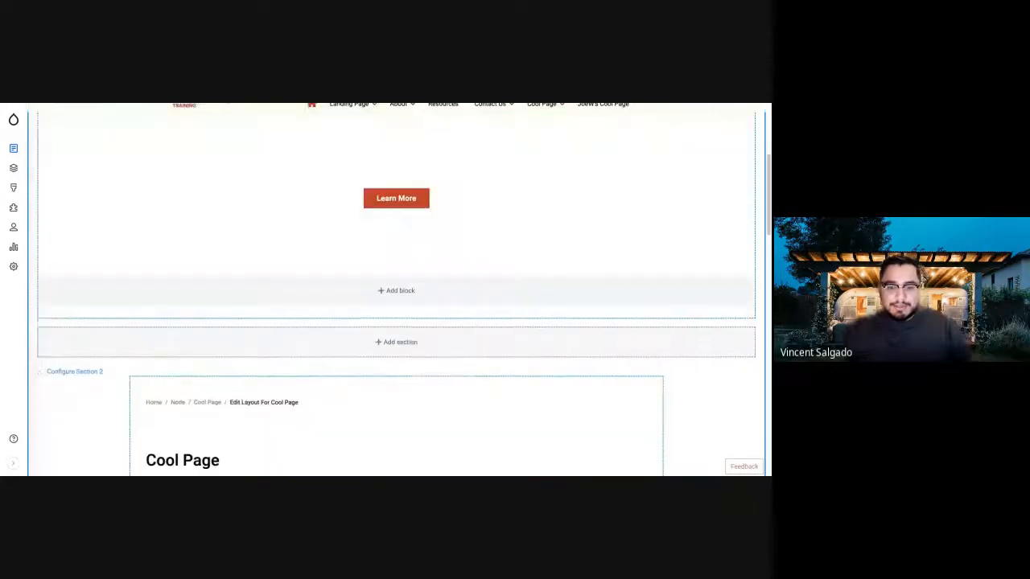
scroll(371, 462, "down", 2)
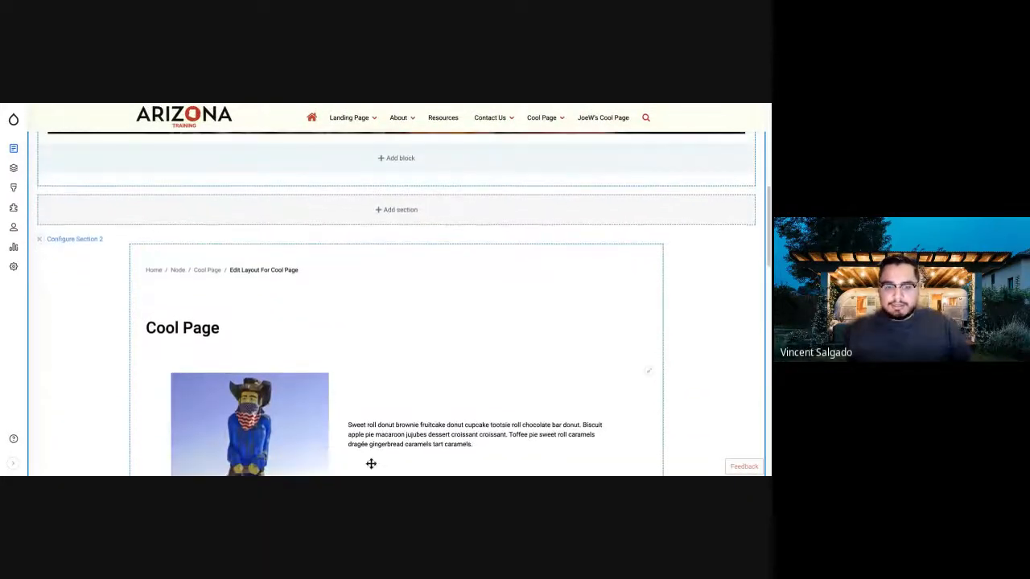
scroll(396, 322, "down", 2)
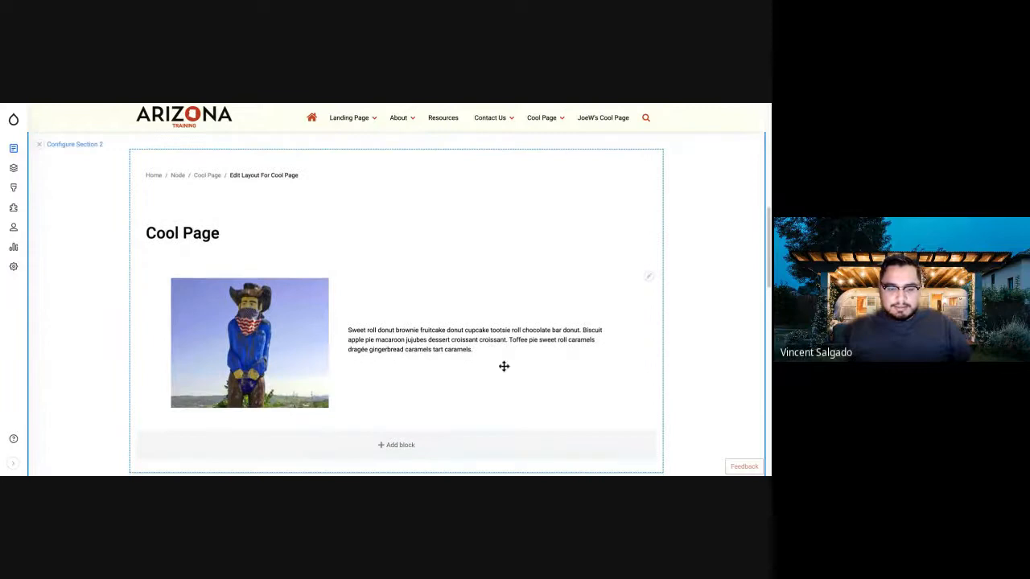
left_click(649, 277)
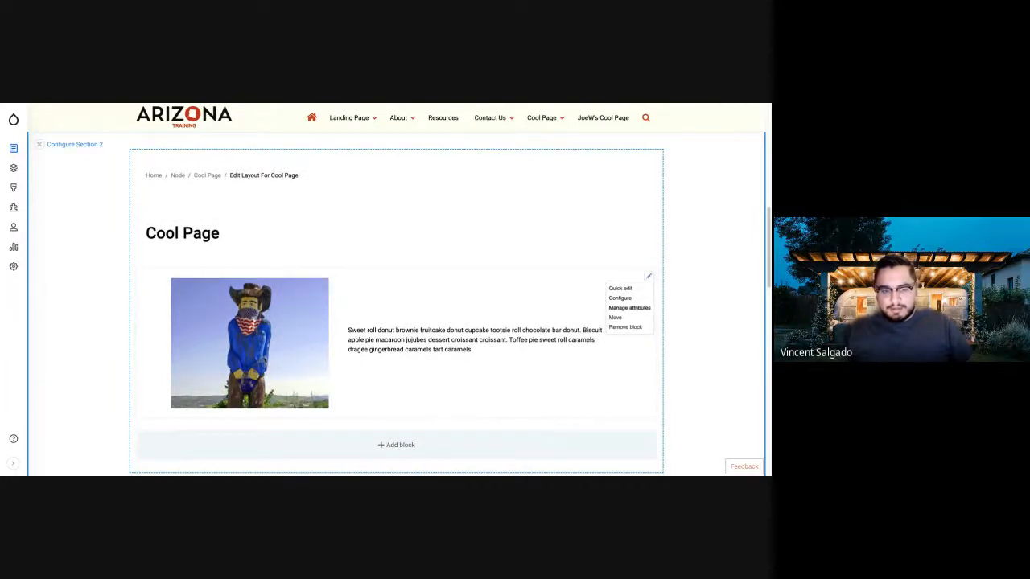
left_click(629, 308)
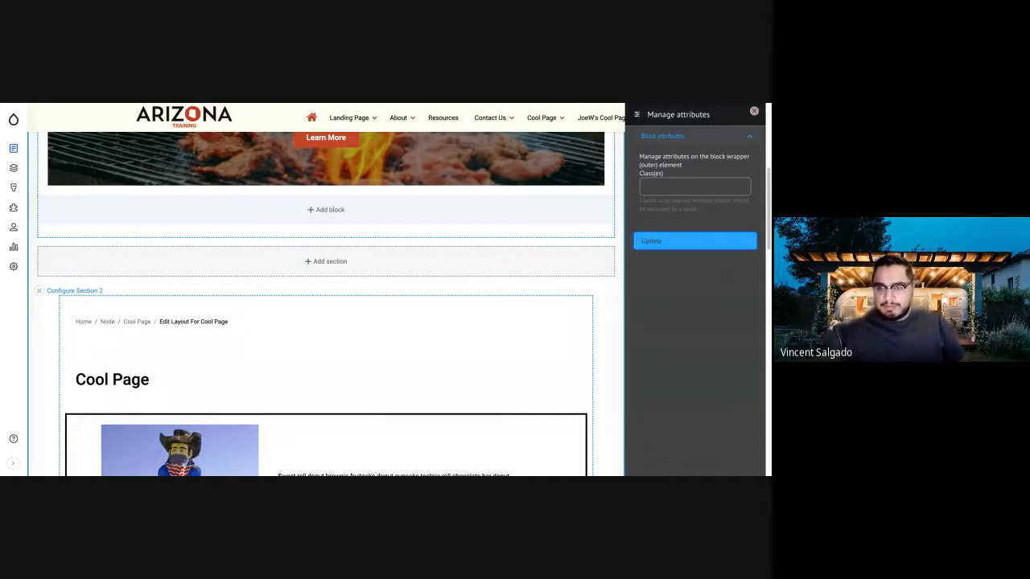
type("50-50")
key("Return")
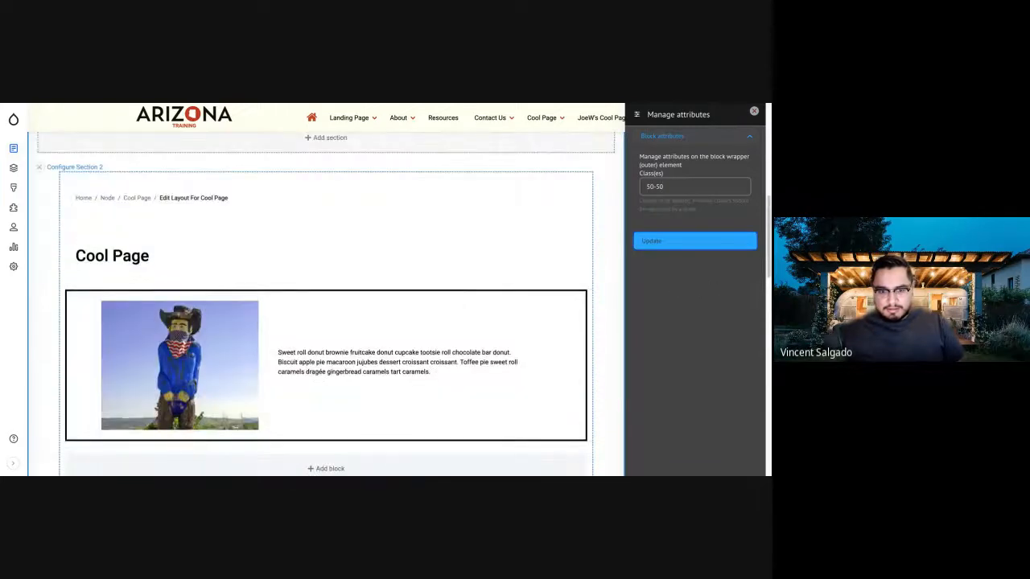
Clear the class from the text with image block's attributes and update the block
key("ctrl+a")
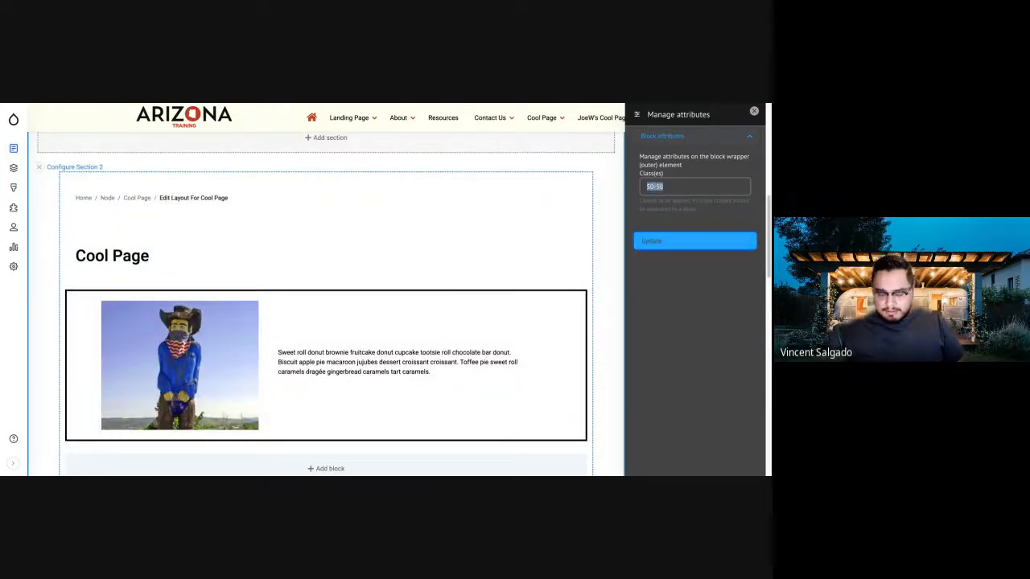
key("BackSpace")
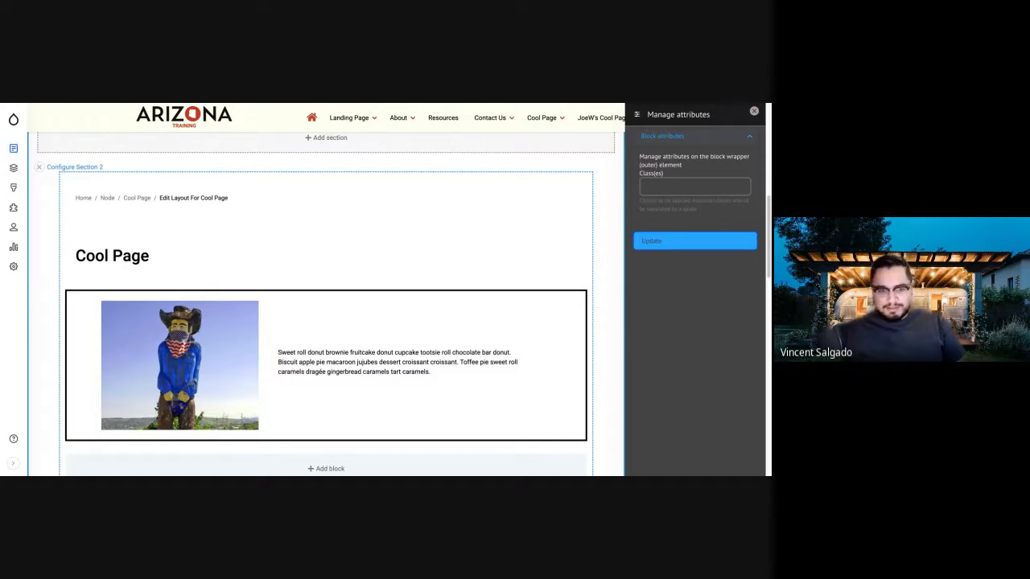
left_click(663, 136)
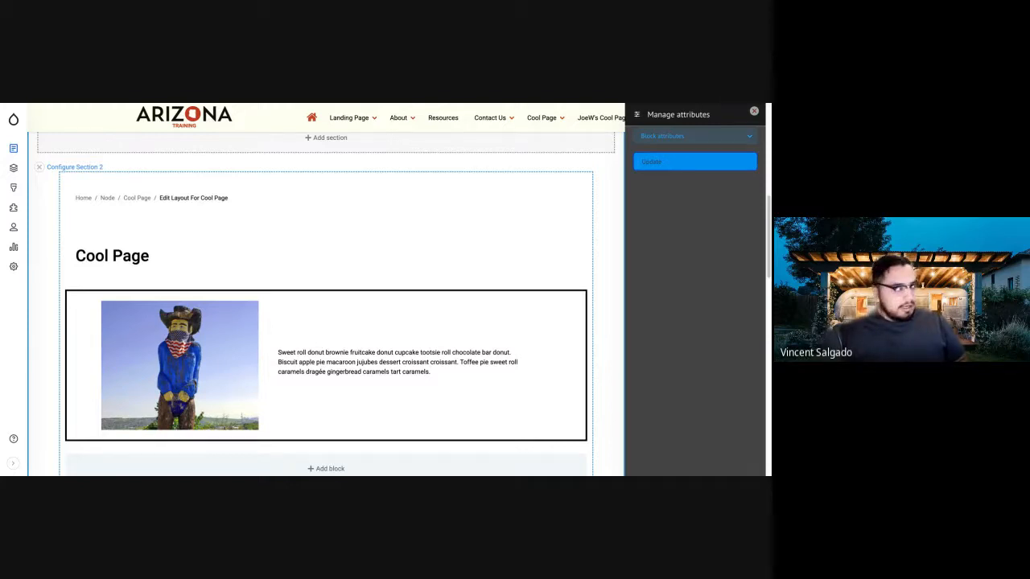
left_click(694, 162)
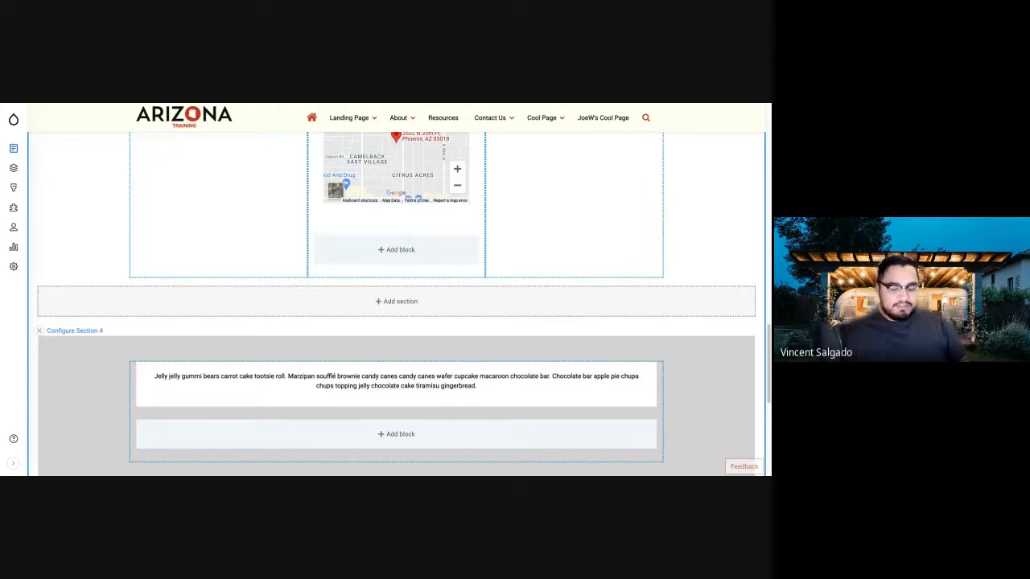
Look over the Cool Page layout and switch to the presentation slide with the Task 3: Get Creative instructions
scroll(591, 201, "up", 5)
scroll(590, 197, "up", 2)
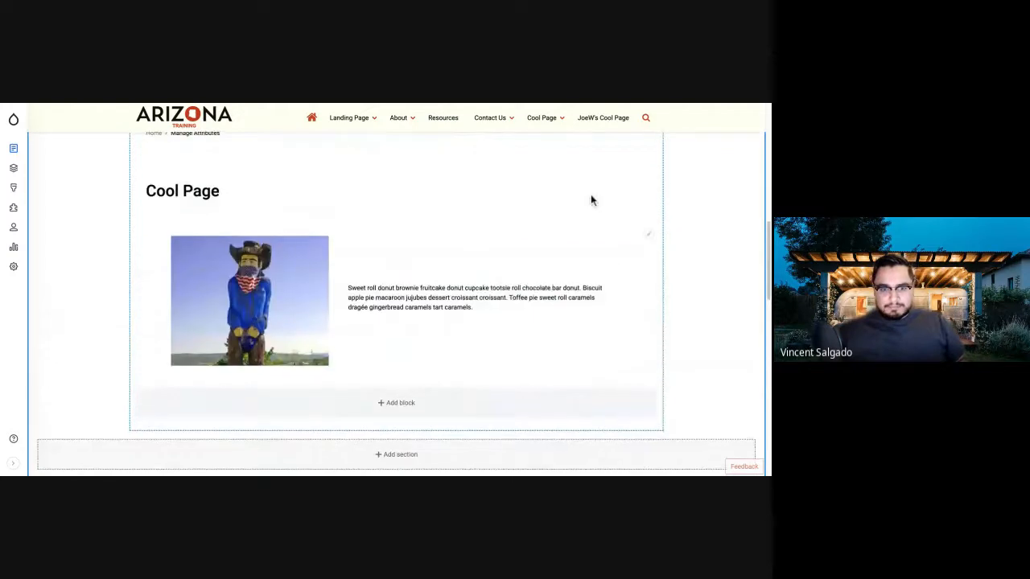
scroll(590, 197, "up", 2)
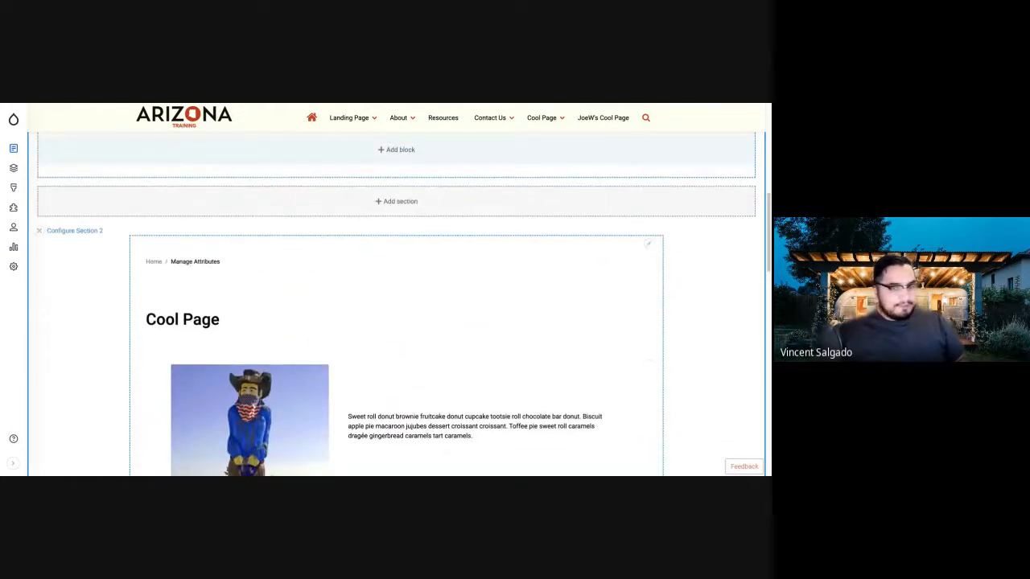
scroll(397, 304, "down", 2)
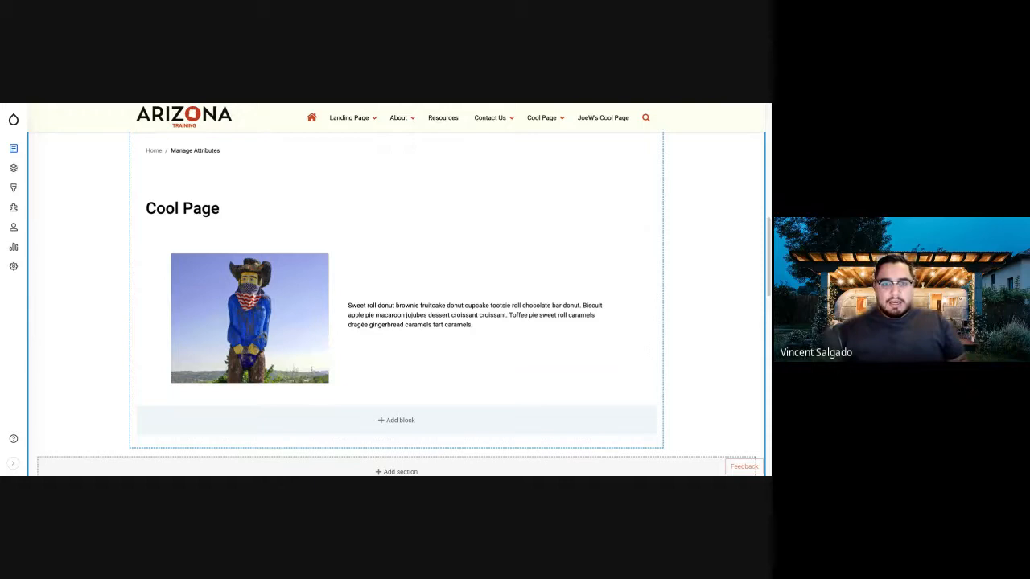
key("alt+Tab")
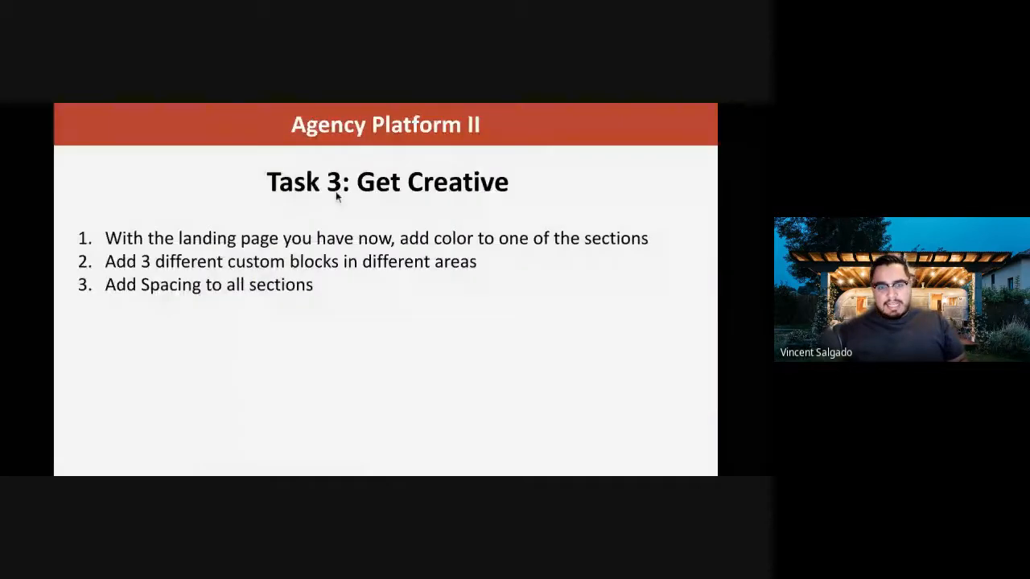
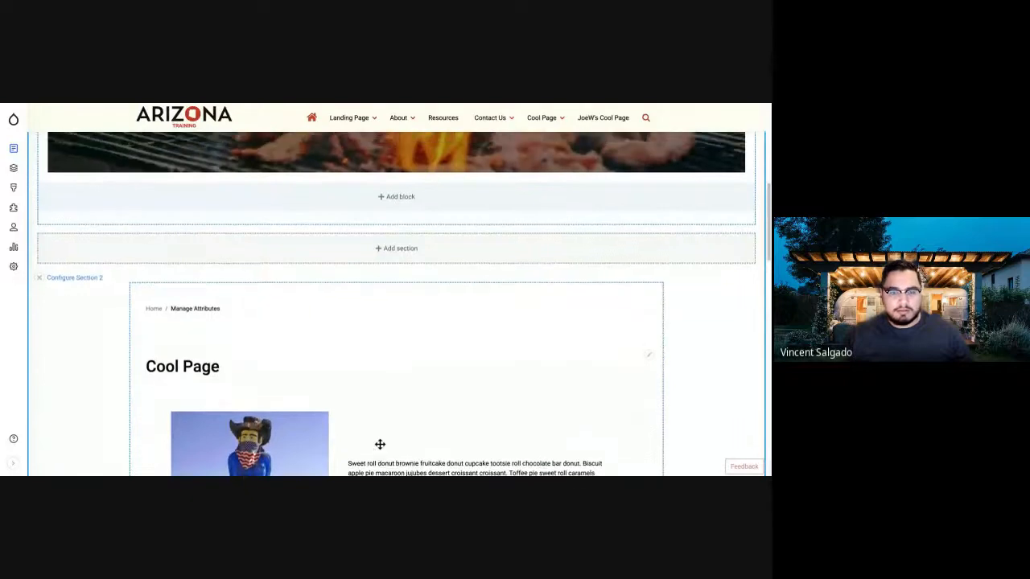
Remove the Cool Page title block and the text with image block from Section 2
scroll(380, 442, "down", 2)
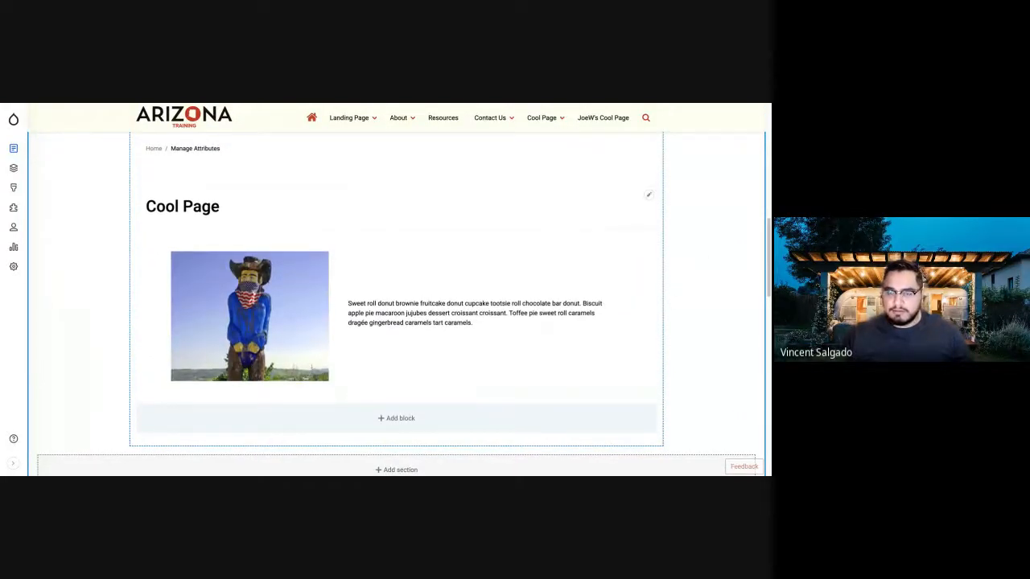
left_click(649, 196)
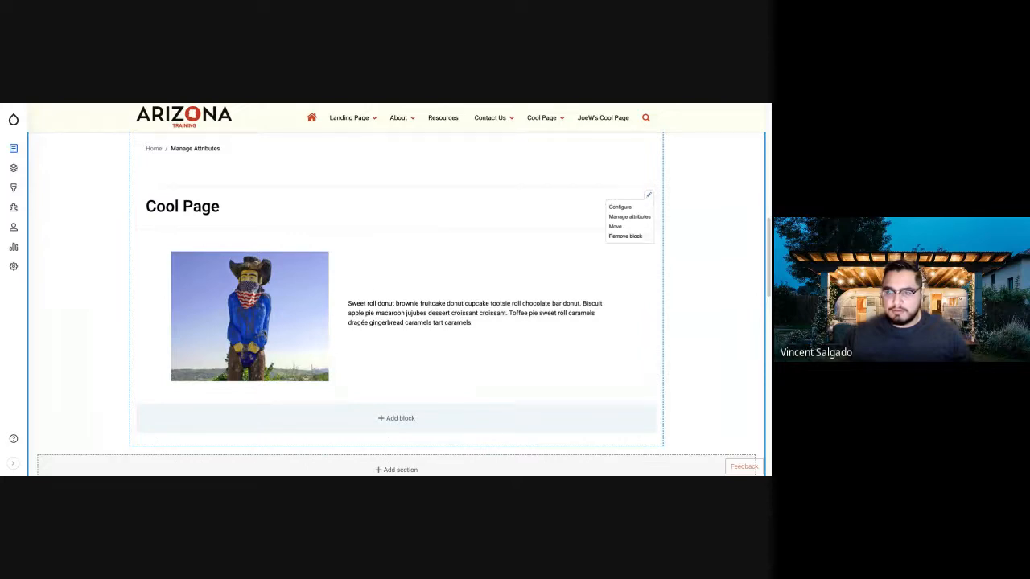
left_click(625, 236)
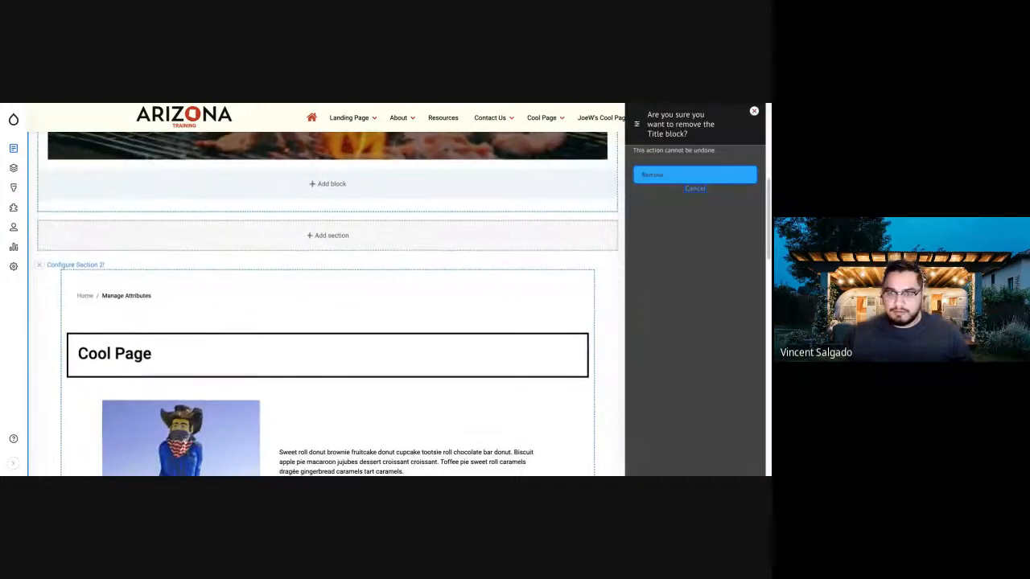
left_click(694, 174)
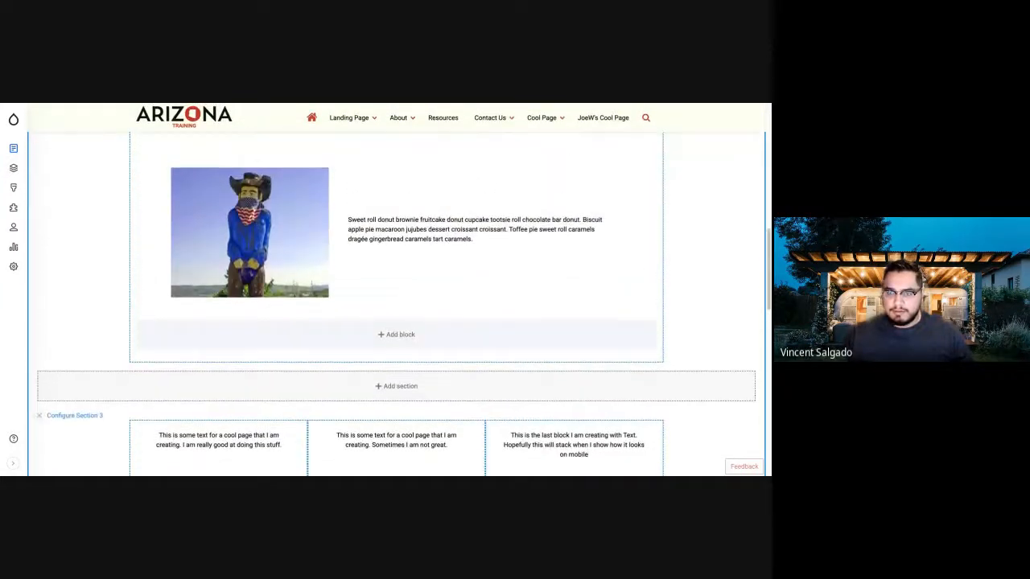
left_click(649, 165)
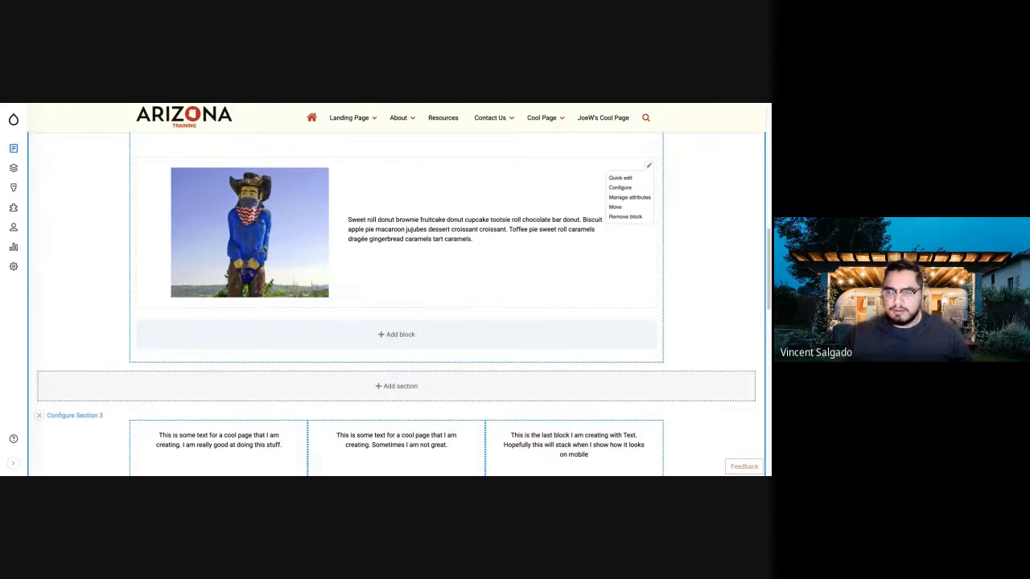
left_click(625, 217)
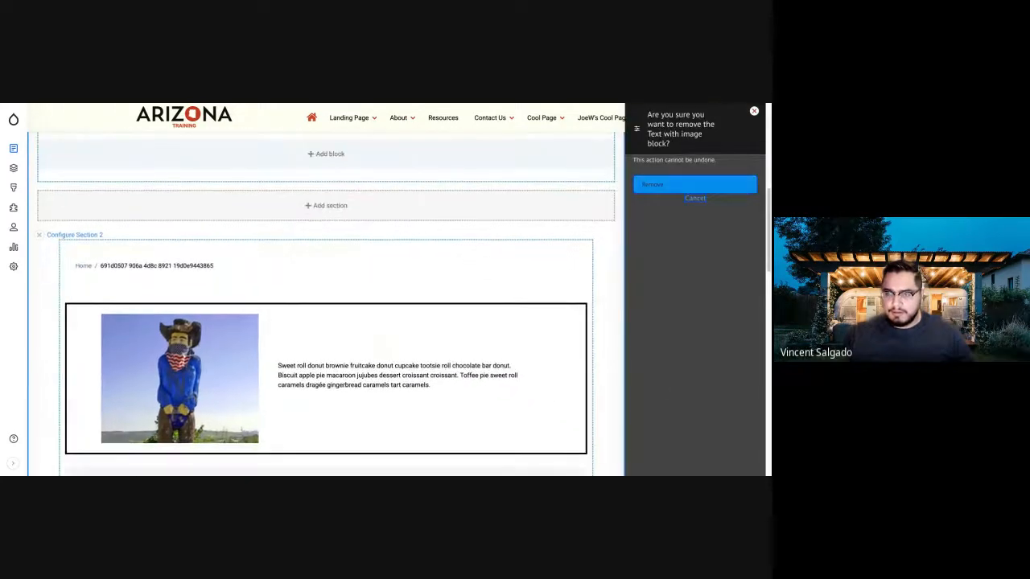
left_click(695, 185)
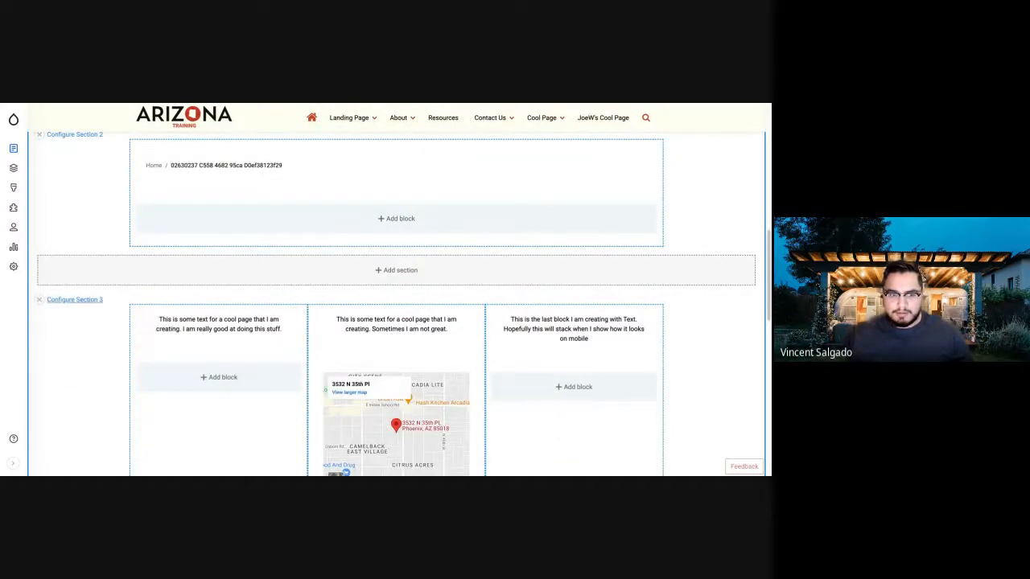
Remove the three-column text and map section and the gray text section from the layout
left_click(38, 299)
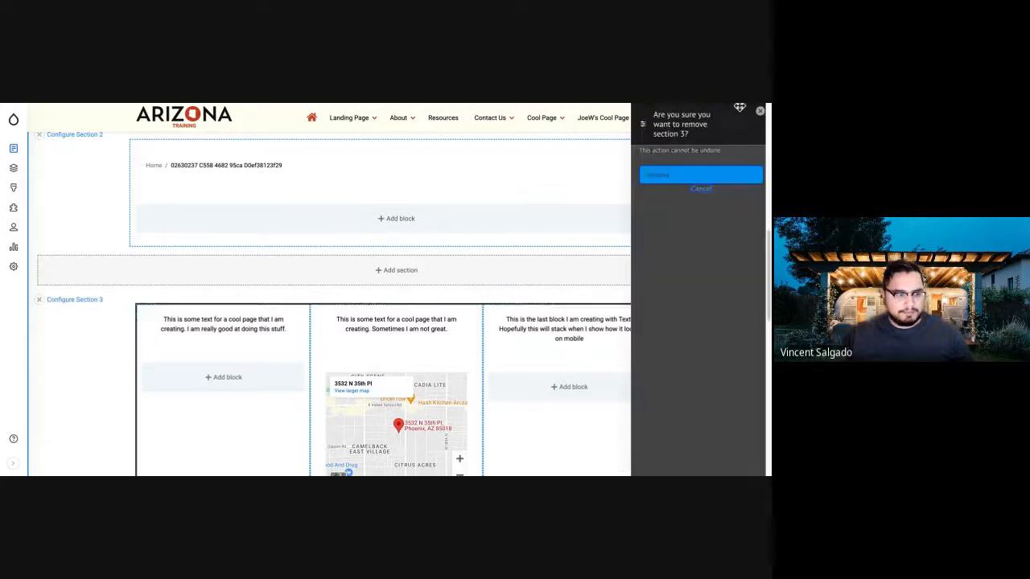
left_click(695, 175)
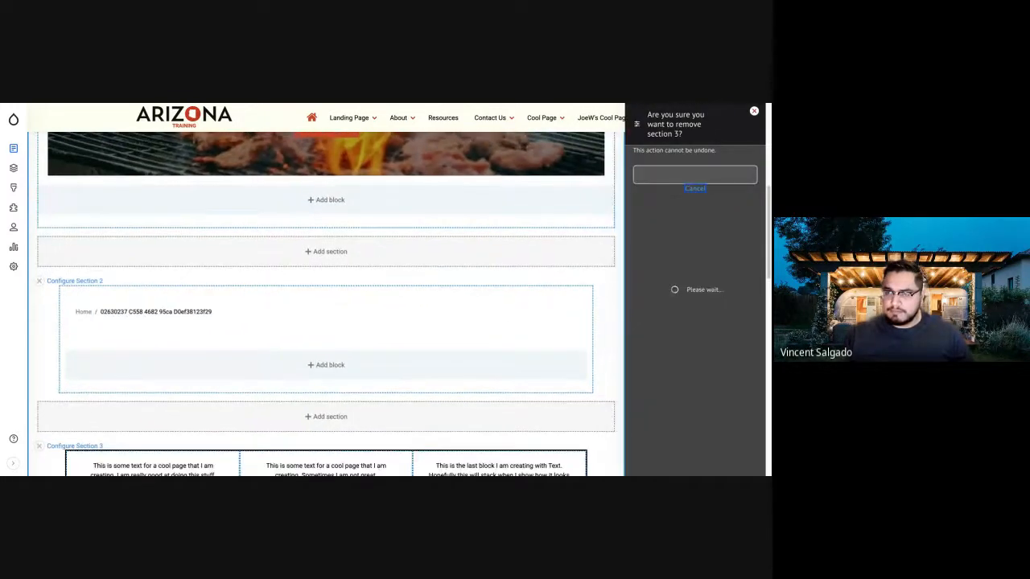
scroll(289, 322, "down", 2)
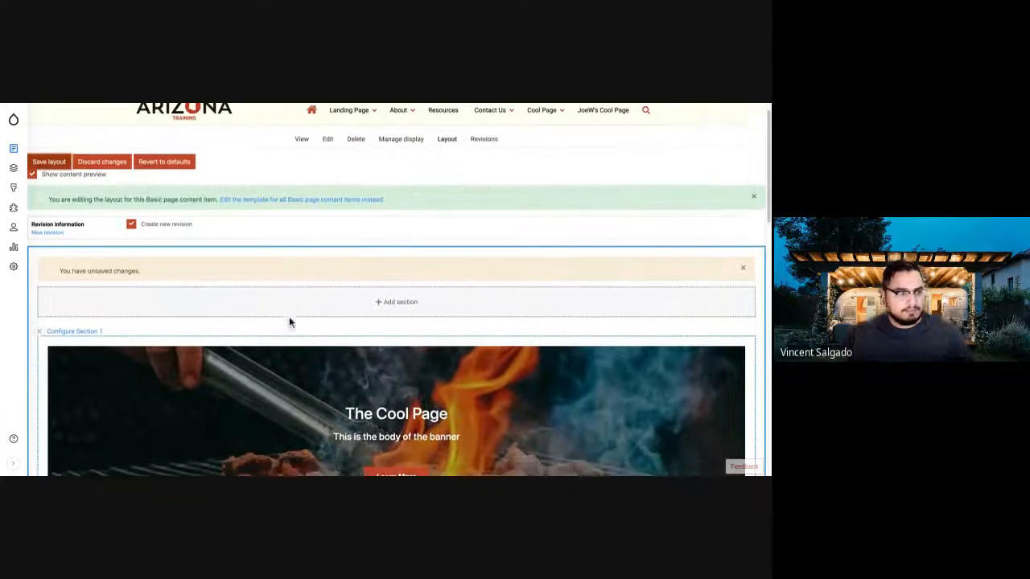
scroll(289, 322, "down", 5)
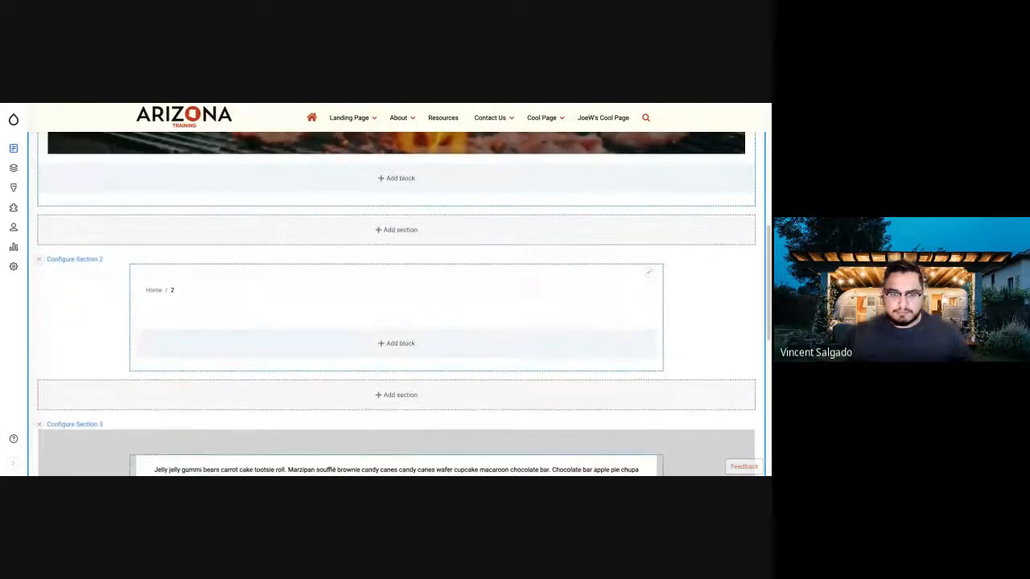
scroll(396, 306, "down", 3)
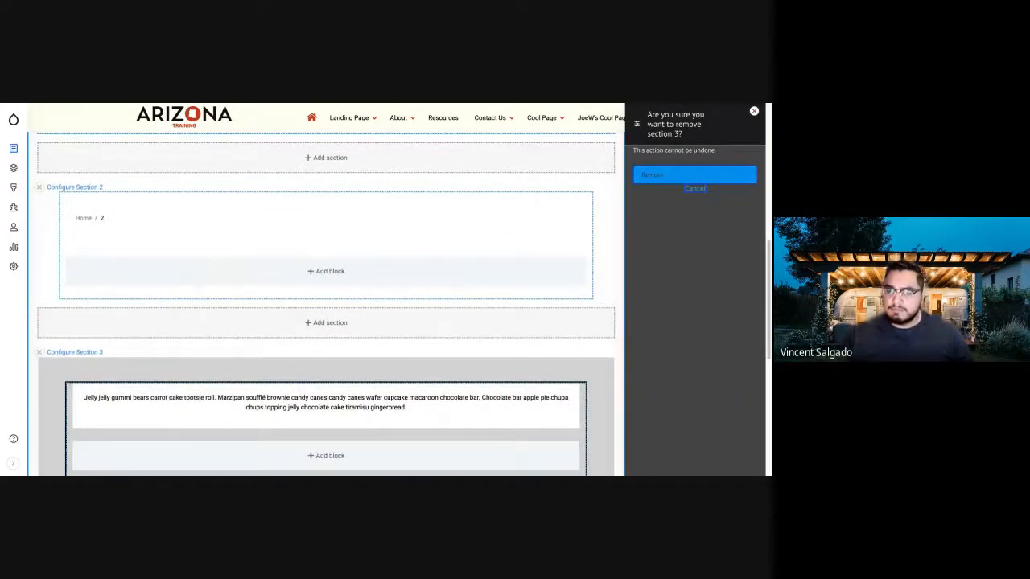
left_click(695, 174)
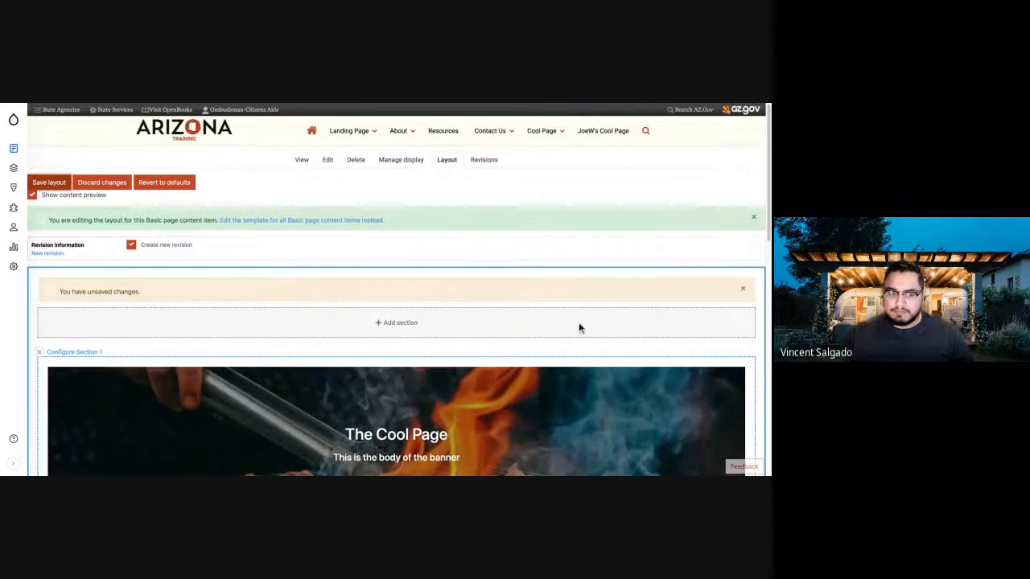
Start a new Card set custom block in Section 2, below the breadcrumb
scroll(574, 324, "down", 5)
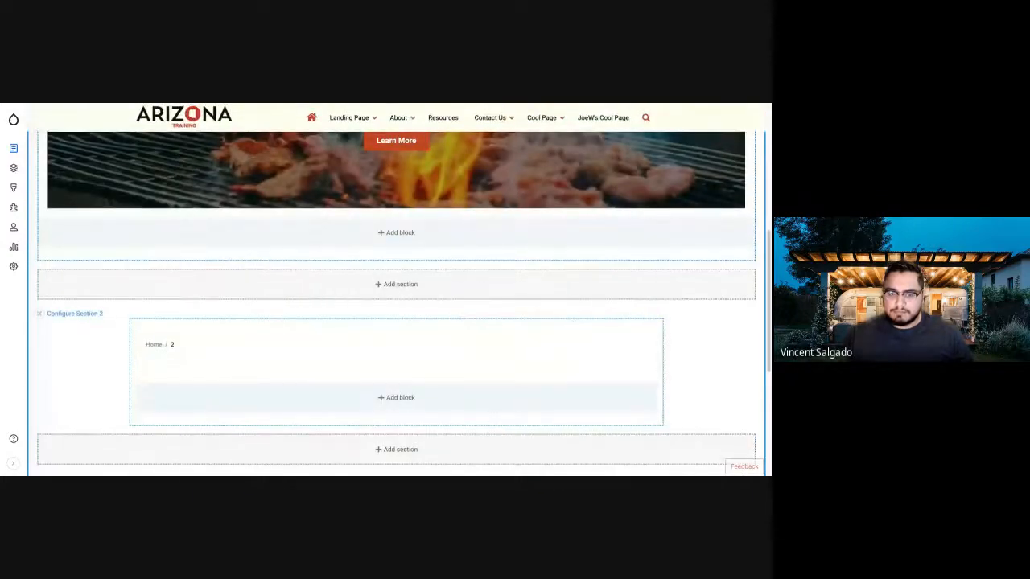
left_click(399, 398)
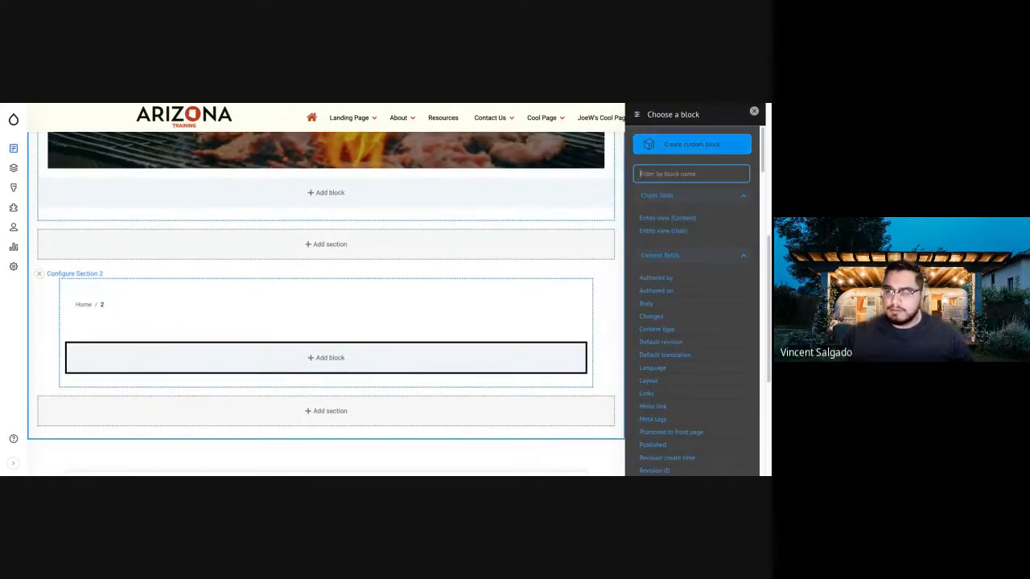
left_click(694, 290)
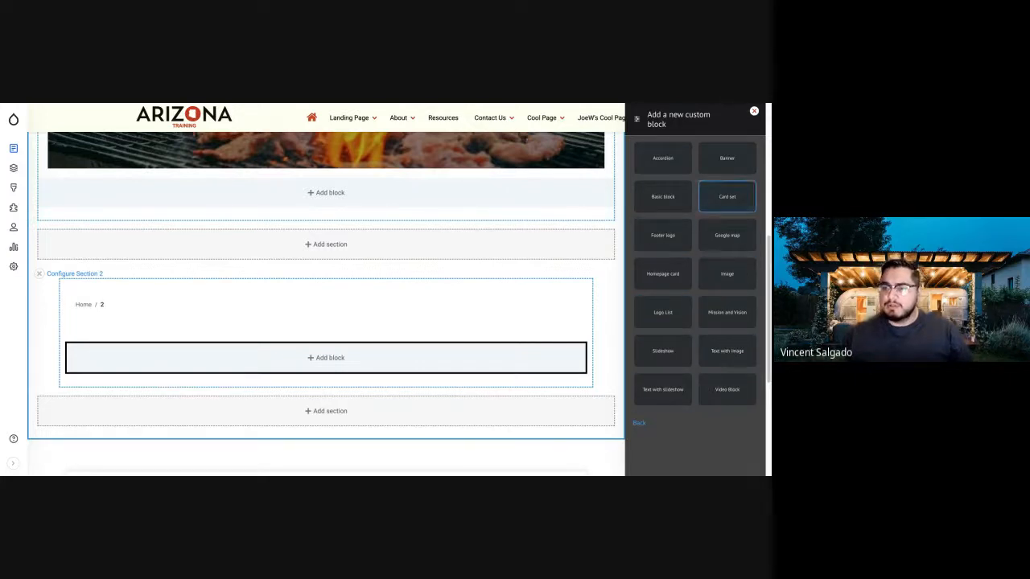
left_click(727, 196)
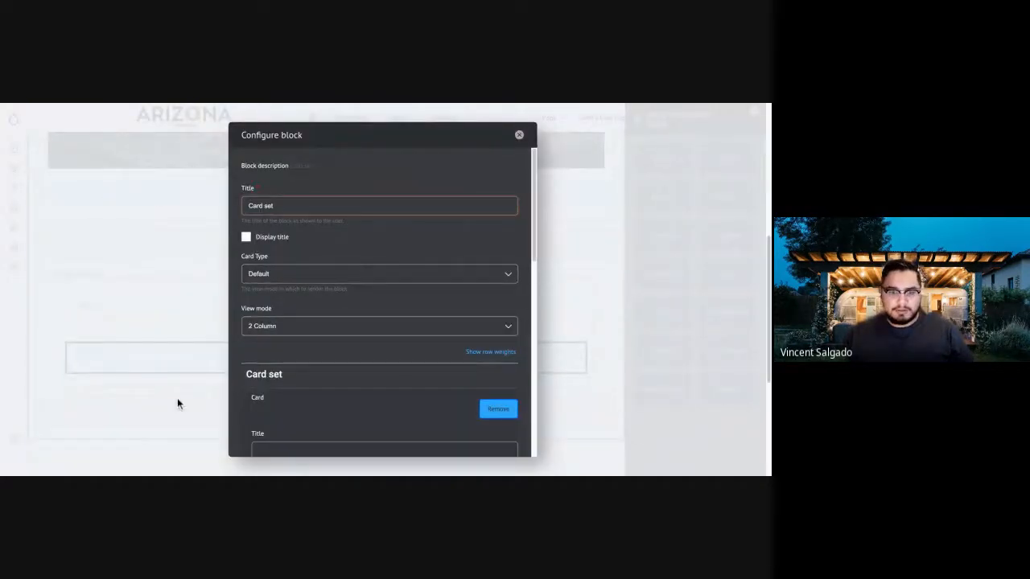
Title the first card Test Card and insert Dania_Beach.jpg from the media library as its image
scroll(179, 402, "down", 1)
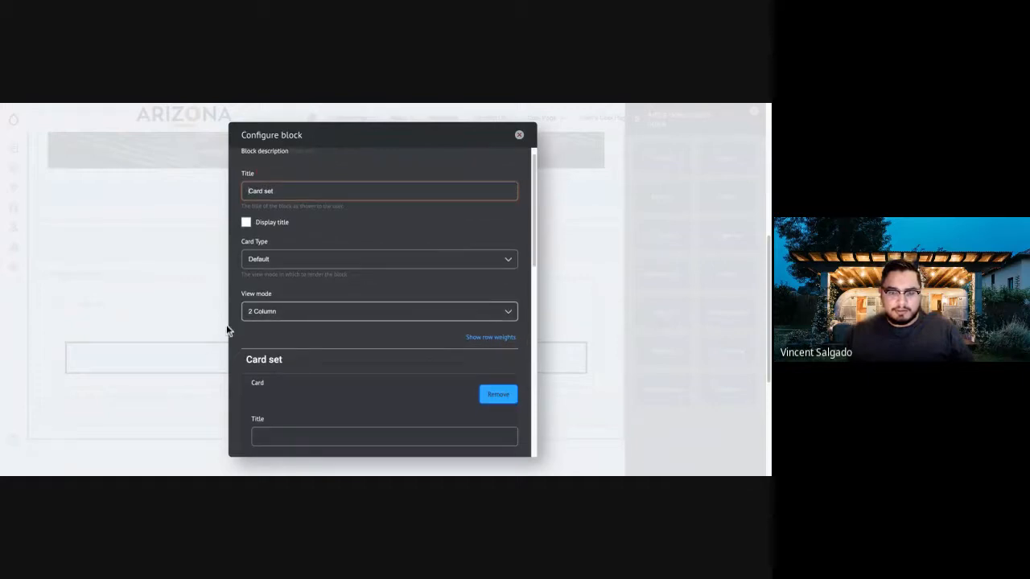
scroll(206, 415, "down", 3)
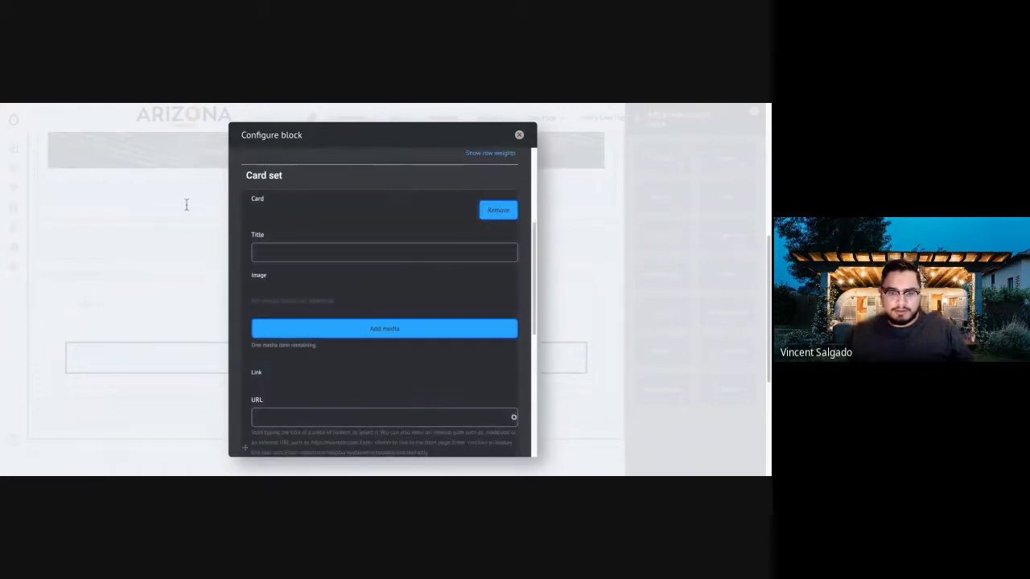
type("Card")
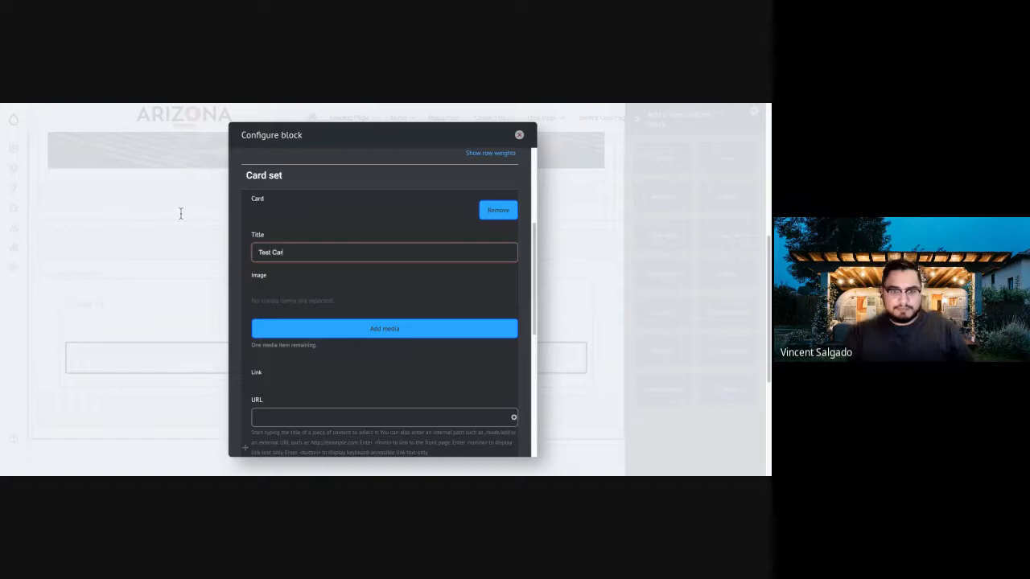
left_click(164, 366)
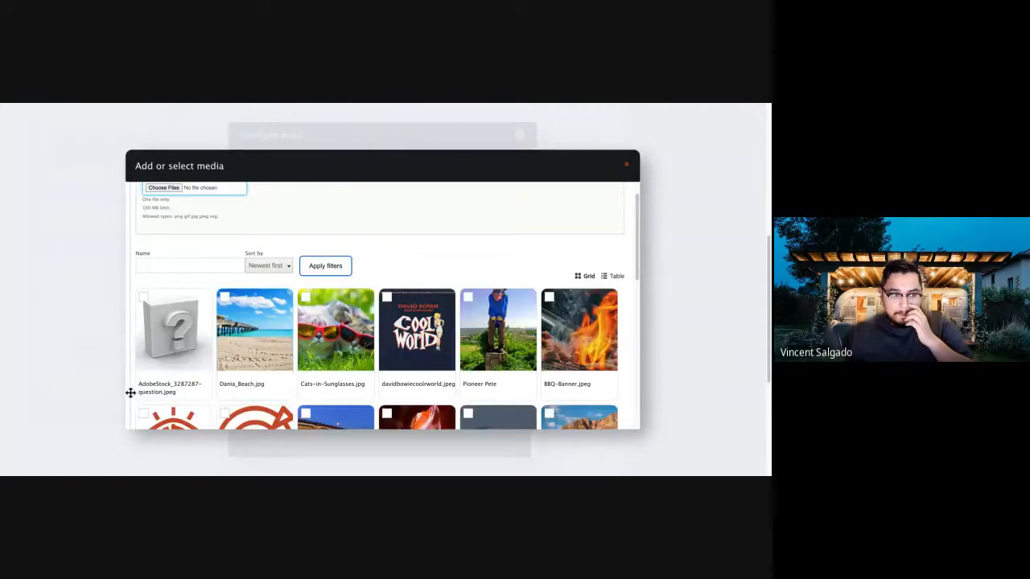
left_click(233, 397)
scroll(233, 399, "down", 3)
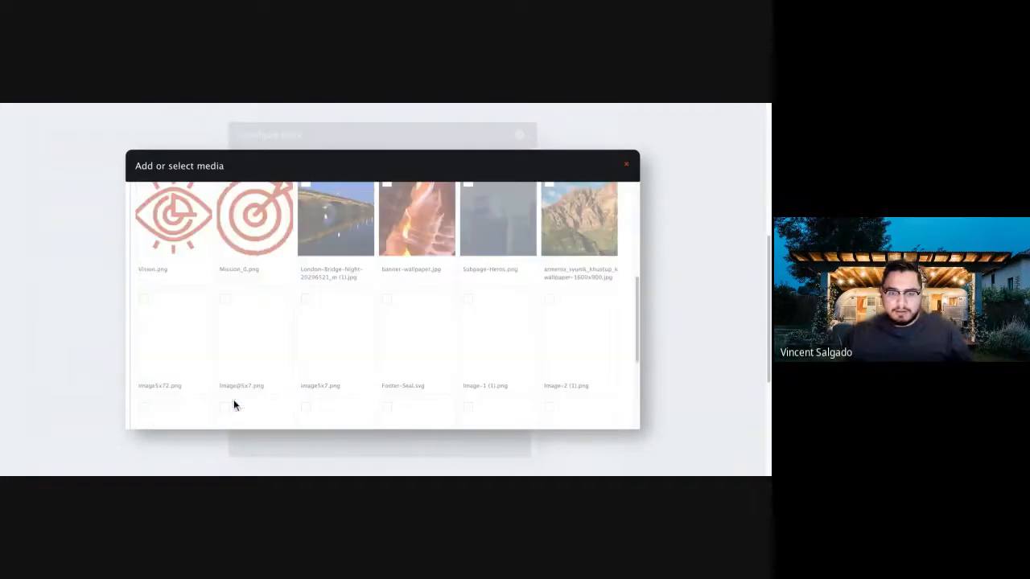
scroll(102, 442, "down", 3)
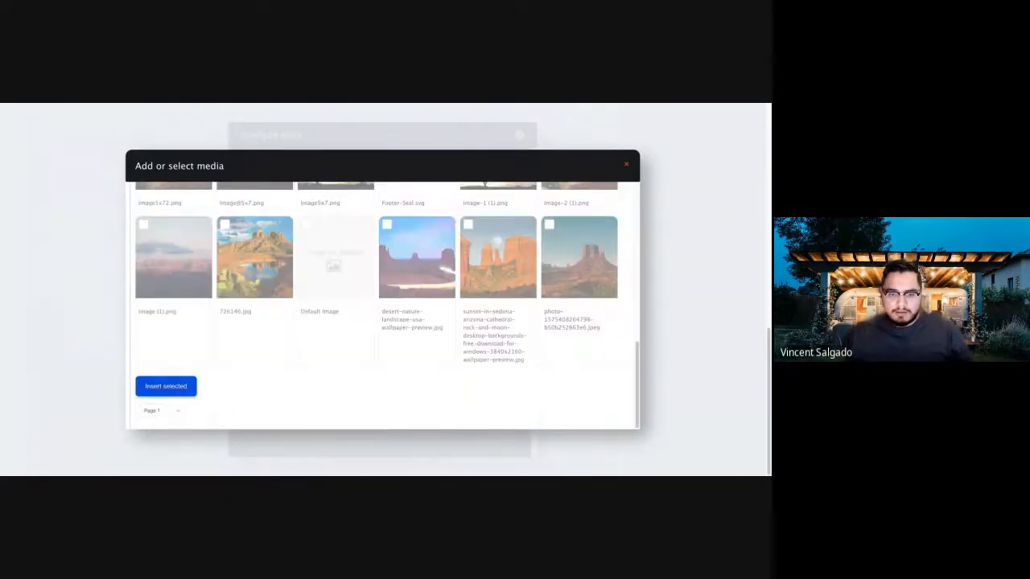
left_click(165, 386)
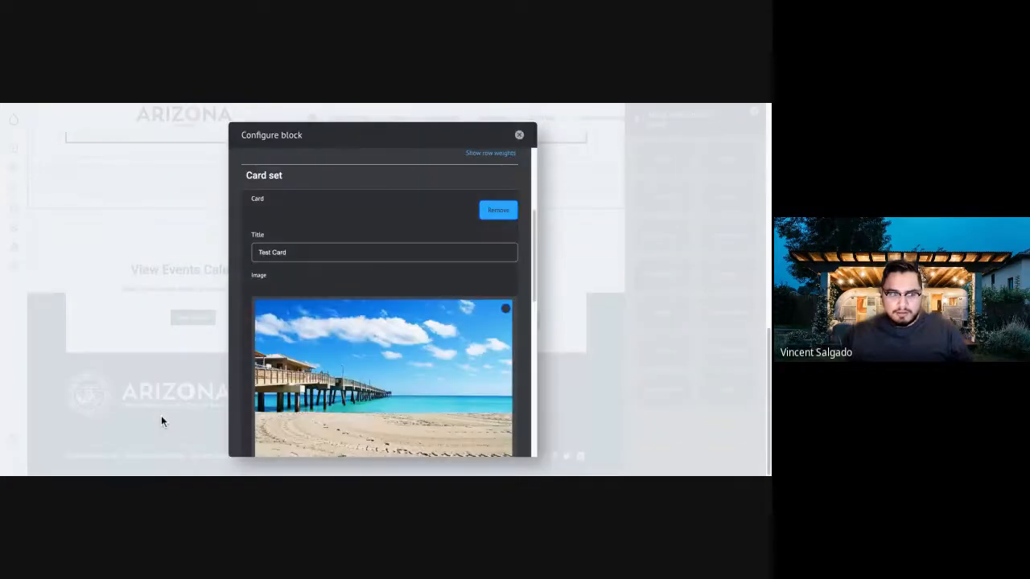
scroll(285, 455, "down", 5)
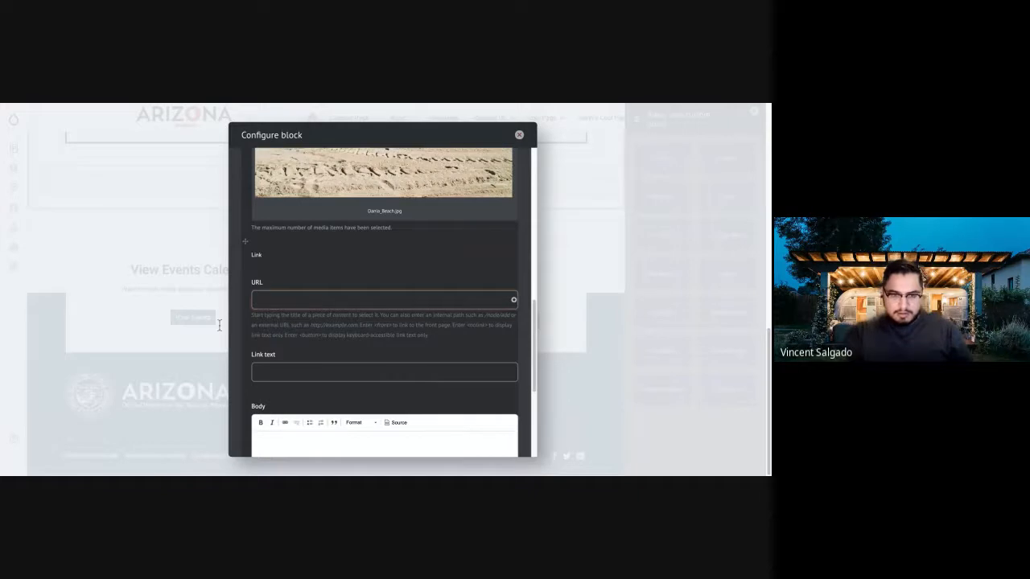
type("https://")
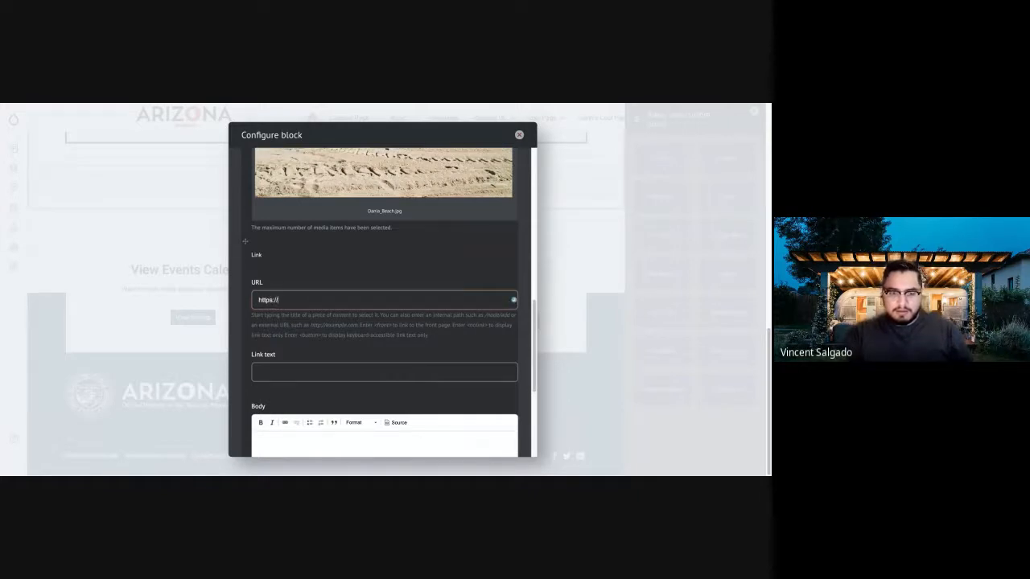
type("www.goog")
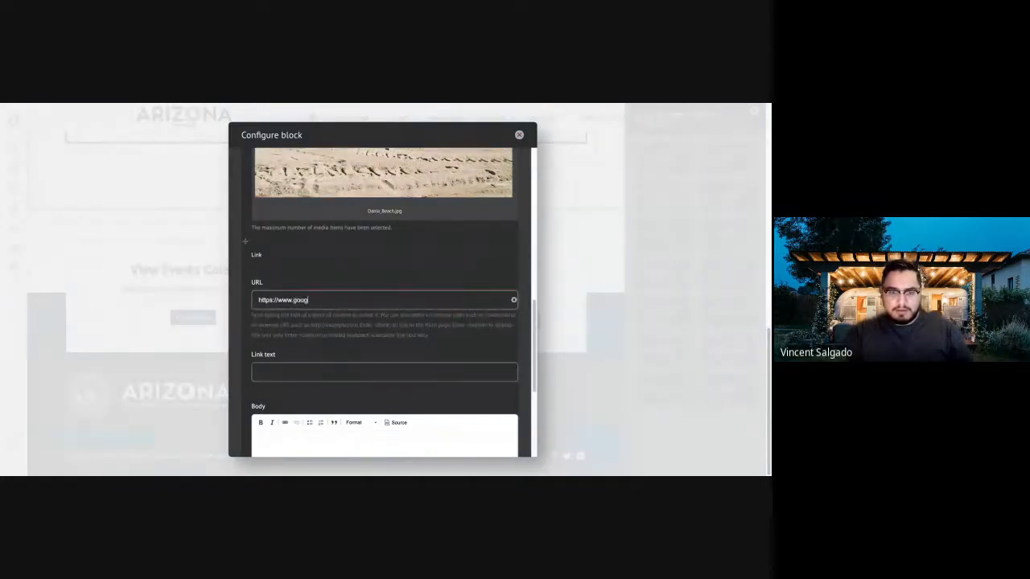
type("le.com")
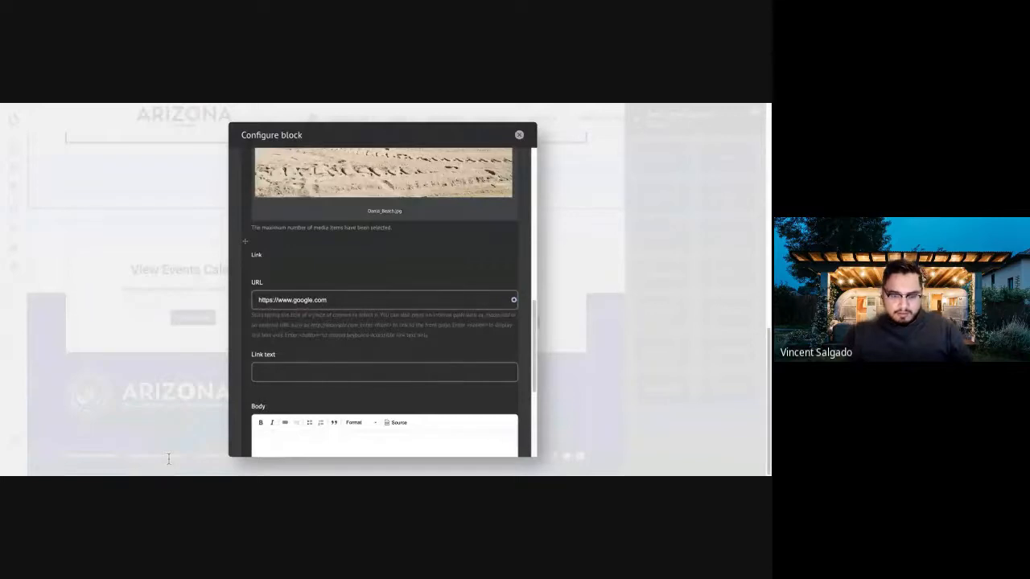
type("Learn More")
scroll(384, 303, "down", 1)
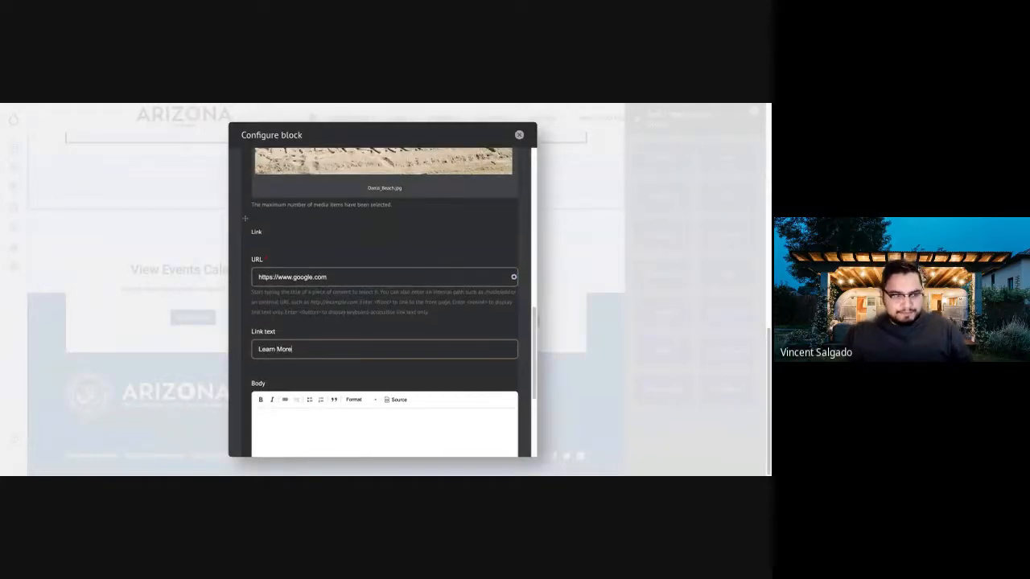
Fill the first card's body with the placeholder paragraph beginning "Jelly jelly gummi bears carrot cake tootsie roll."
left_click(257, 396)
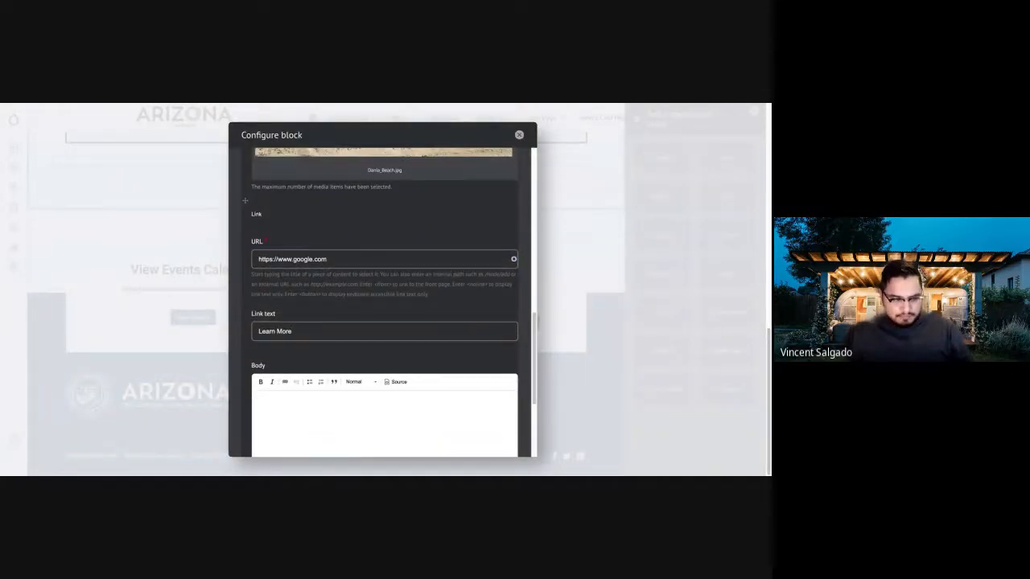
type("Jelly jelly gummi bears carrot cake tootsie roll. Marzipan soufflé brownie candy canes candy canes wafer cupcake macaroon chocolate bar. Chocolate bar apple pie chupa chups topping jelly chocolate cake tiramisu gingerbread.")
scroll(384, 303, "down", 4)
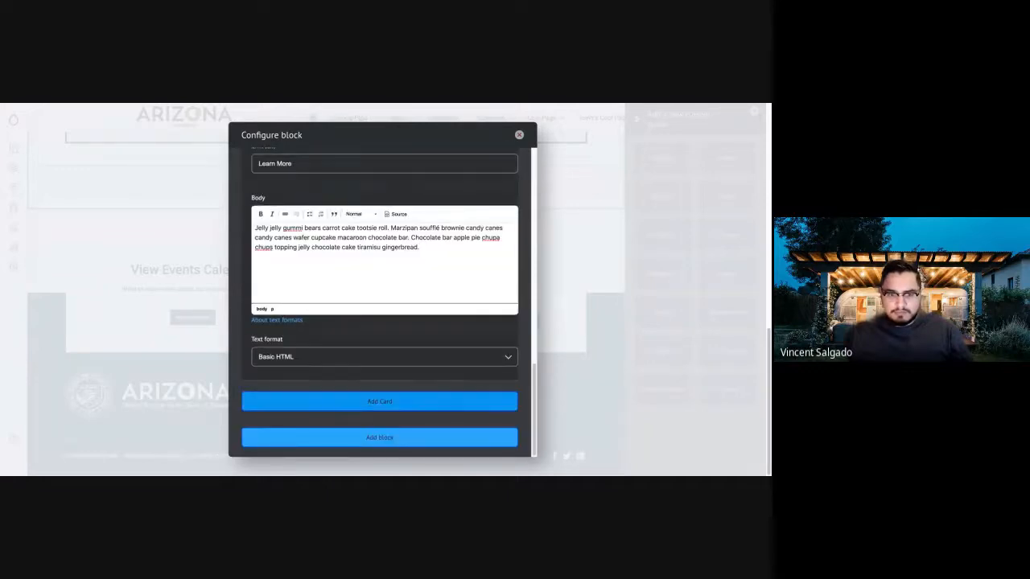
Add a second card titled Card 2 with davidbowiecoolworld.jpeg from the media library as its image
left_click(379, 438)
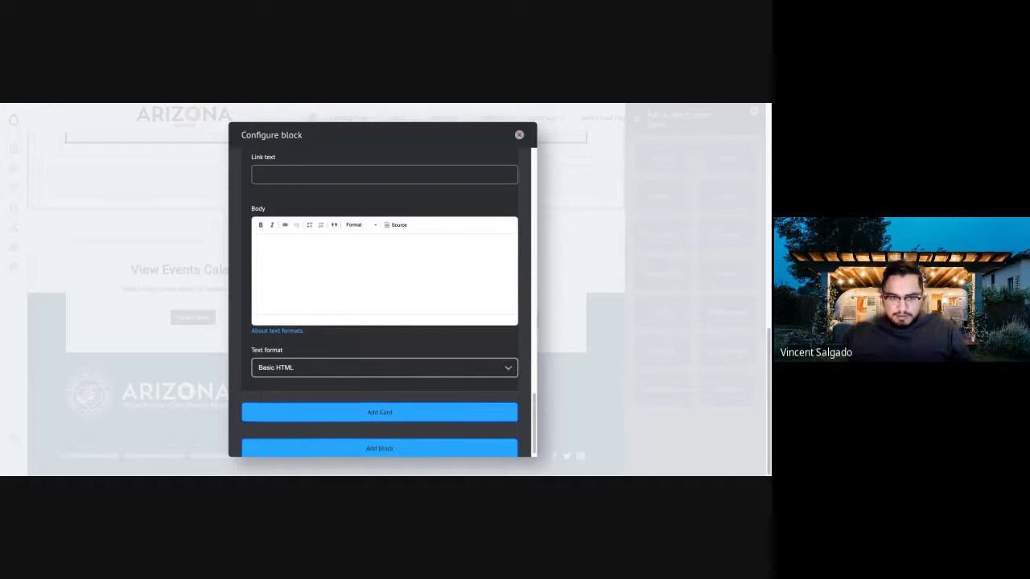
scroll(246, 336, "up", 3)
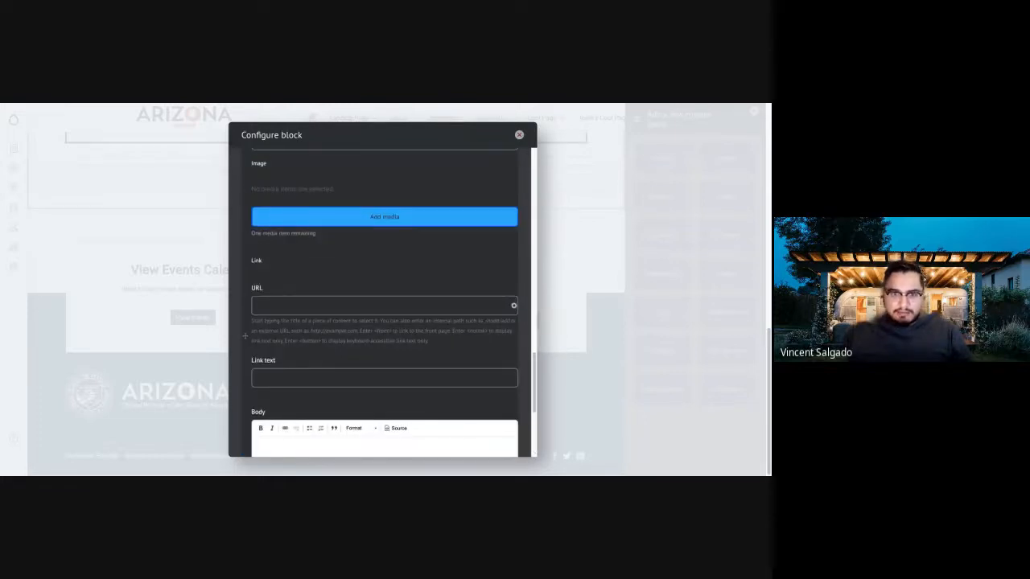
scroll(385, 306, "up", 2)
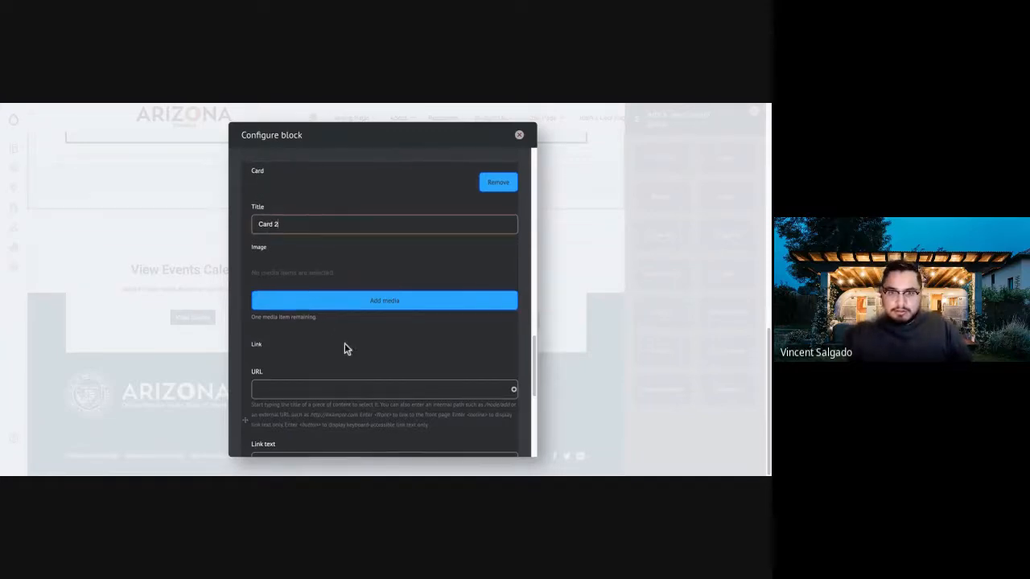
left_click(365, 312)
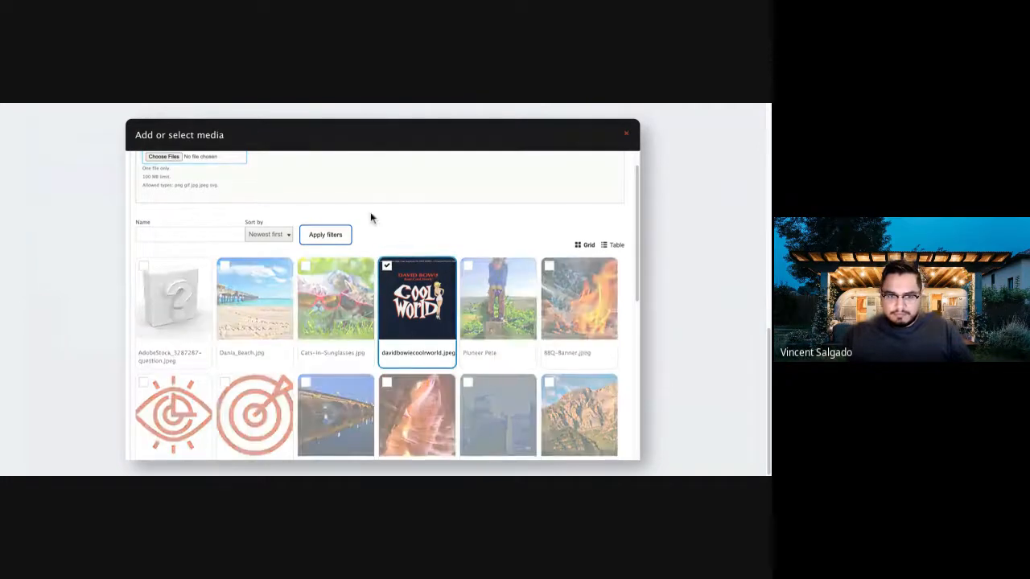
scroll(312, 313, "down", 3)
scroll(311, 312, "down", 2)
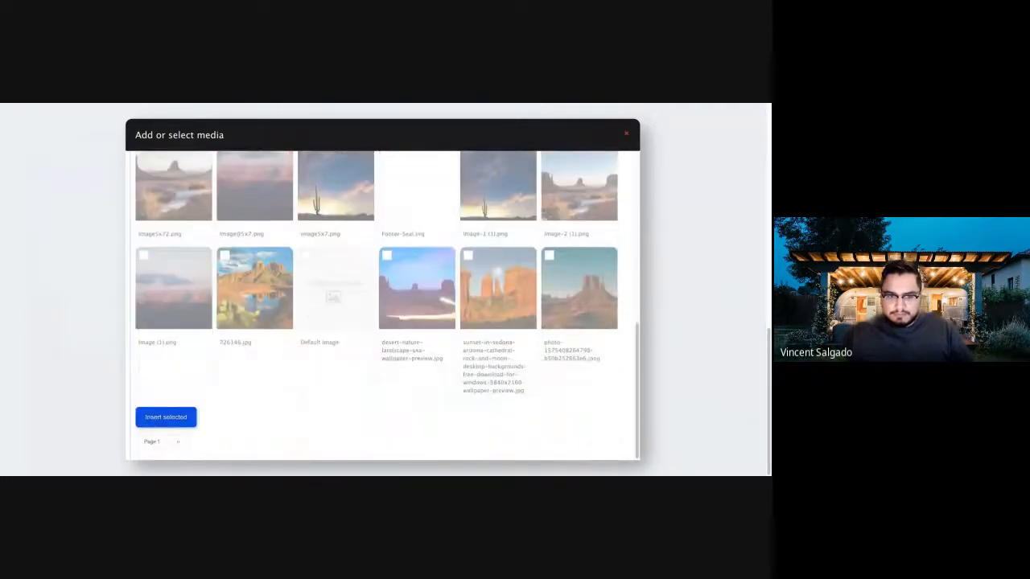
left_click(166, 417)
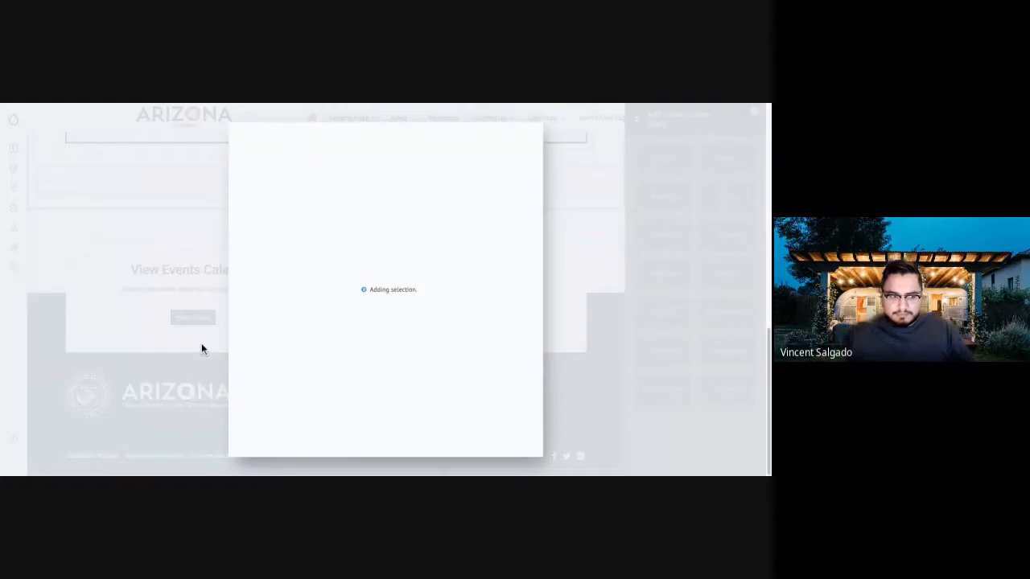
scroll(300, 320, "down", 5)
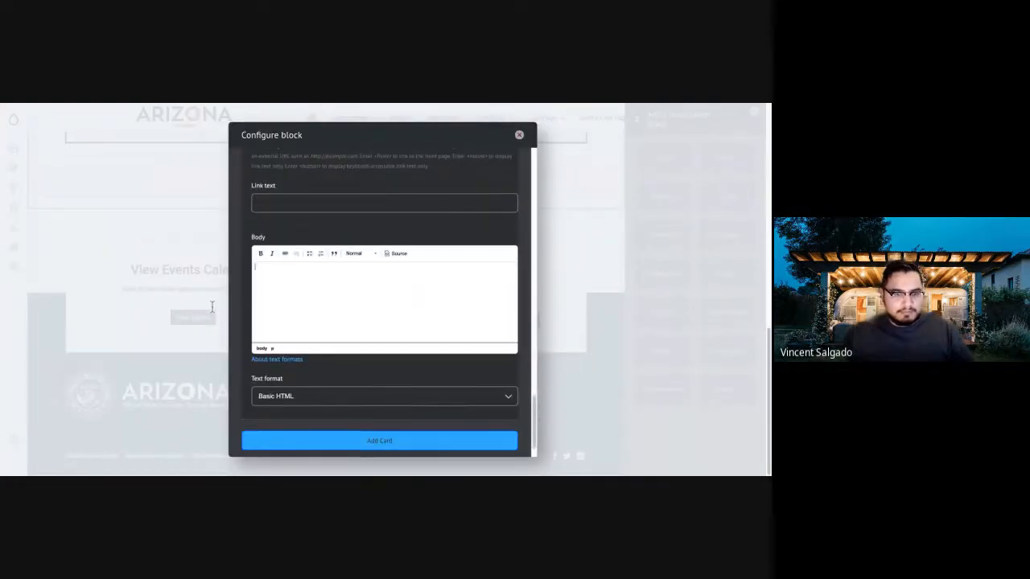
scroll(211, 305, "up", 5)
scroll(385, 302, "down", 4)
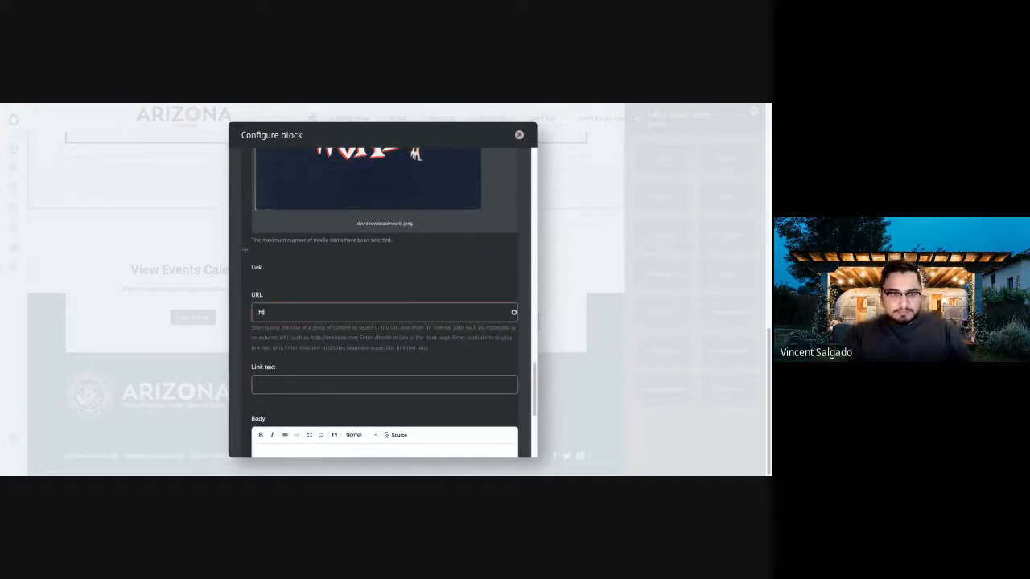
type("www.google.com")
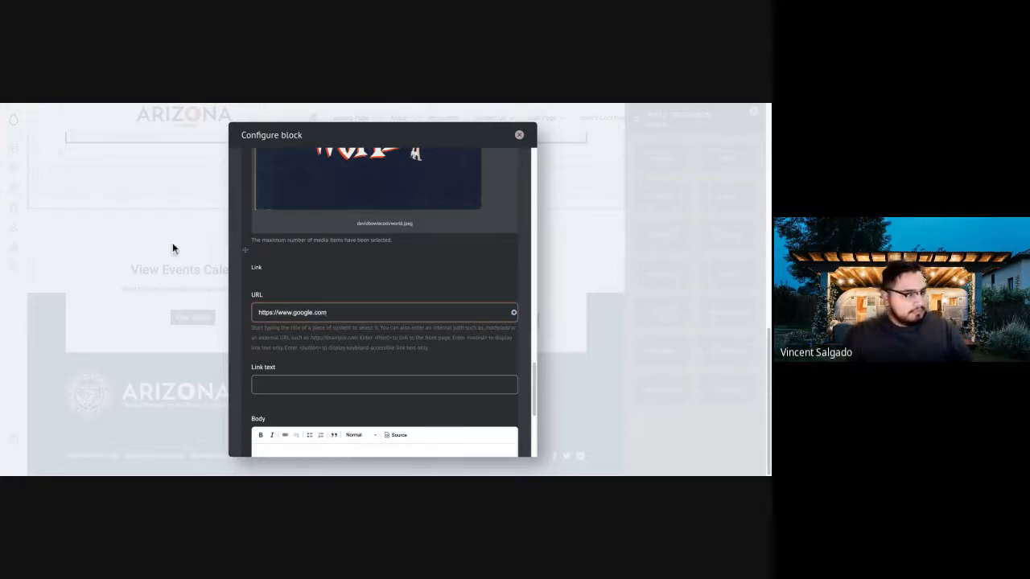
type("Le")
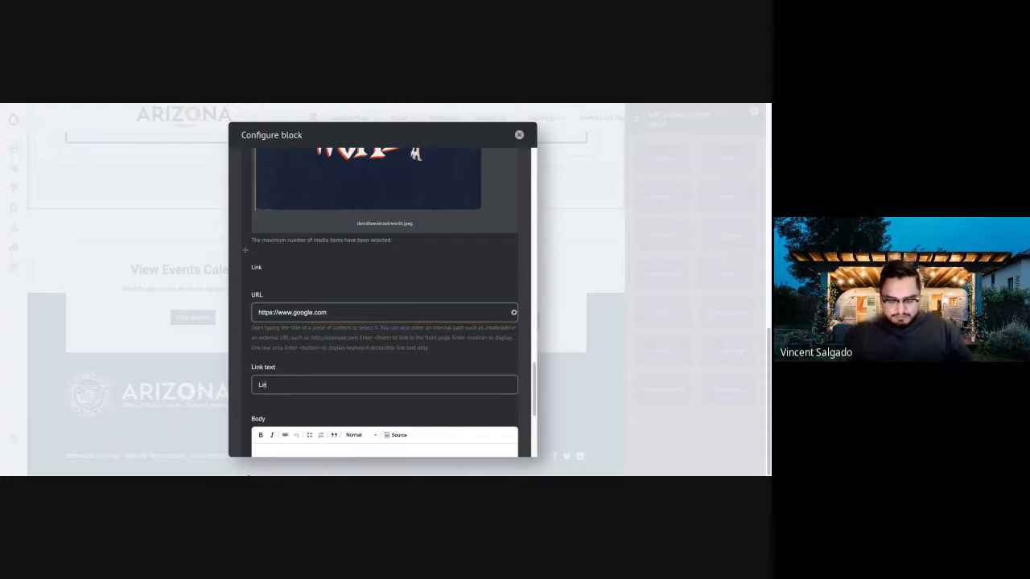
type("arn more")
key("Down")
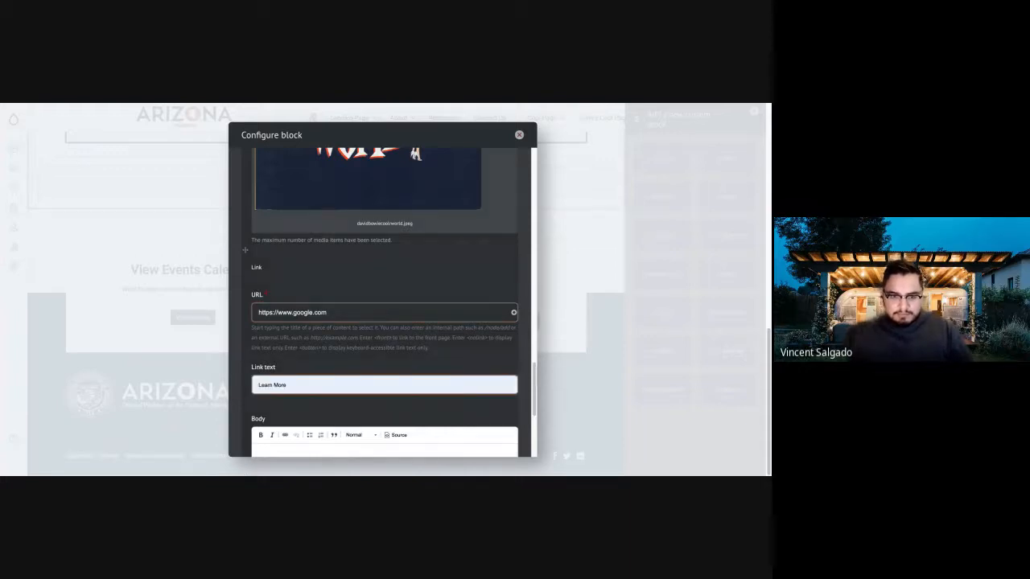
key("Return")
key("Tab")
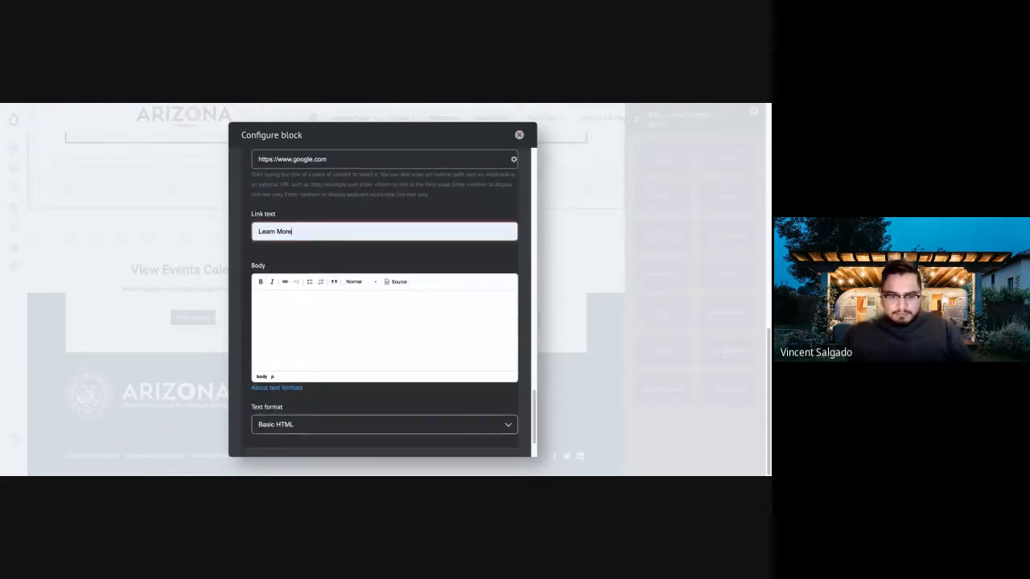
Fill Card 2's body with the same "Jelly jelly gummi bears" placeholder paragraph and add the card set block to the layout
type("Jelly jelly gummi bears carrot cake tootsie roll. Marzipan soufflé brownie candy canes candy canes wafer cupcake macaroon chocolate bar. Chocolate bar apple pie chupa chups topping jelly chocolate cake tiramisu gingerbread.")
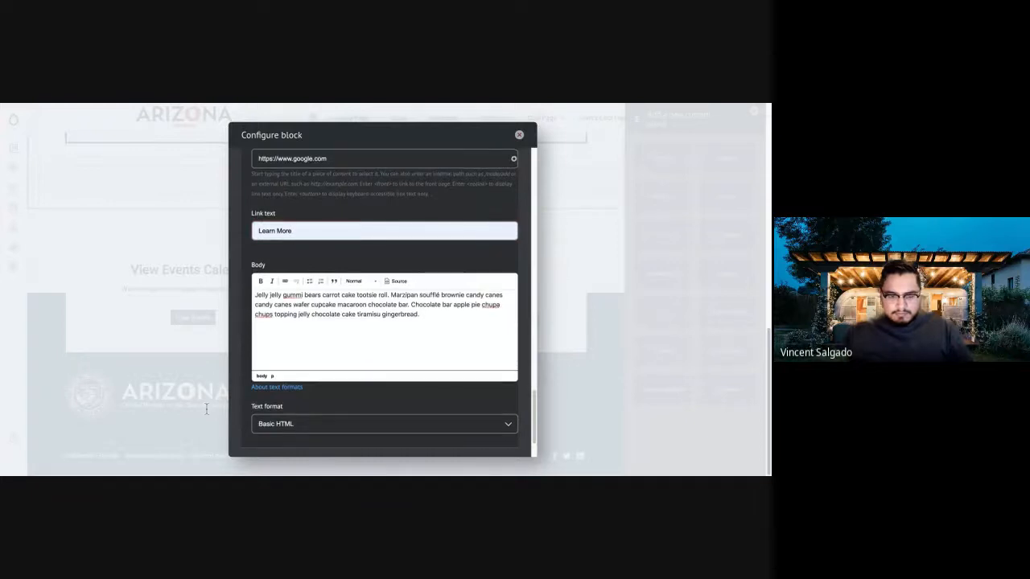
scroll(206, 409, "down", 1)
left_click(379, 437)
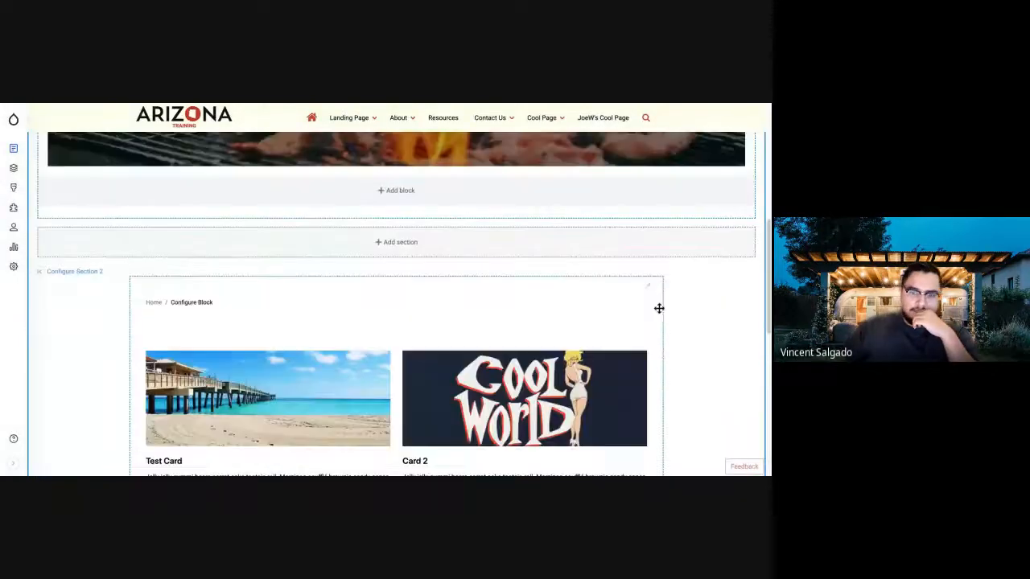
Change the card set block in Section 2 to the Basic card type and update the block
scroll(658, 308, "up", 1)
scroll(658, 308, "down", 3)
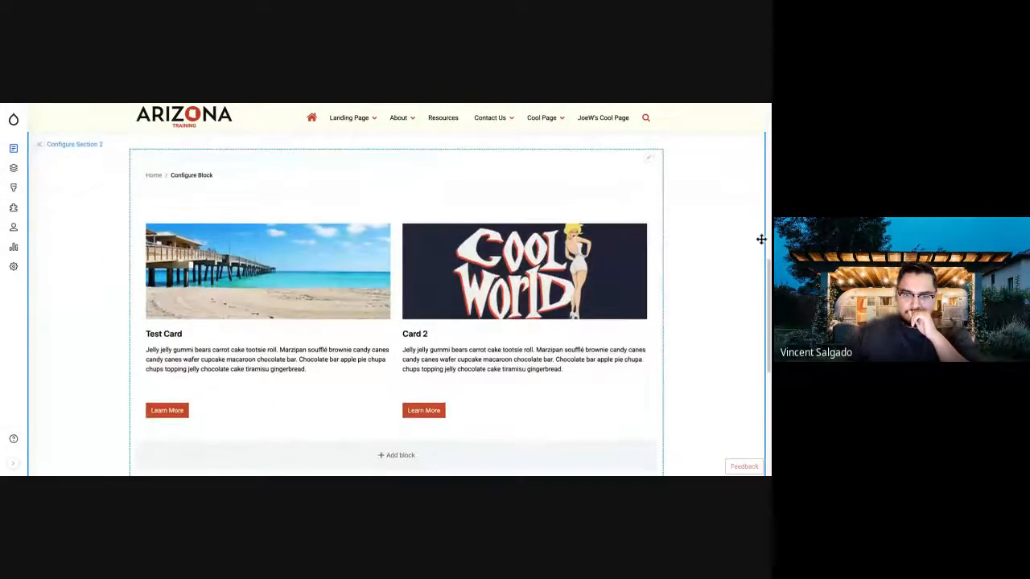
left_click(649, 222)
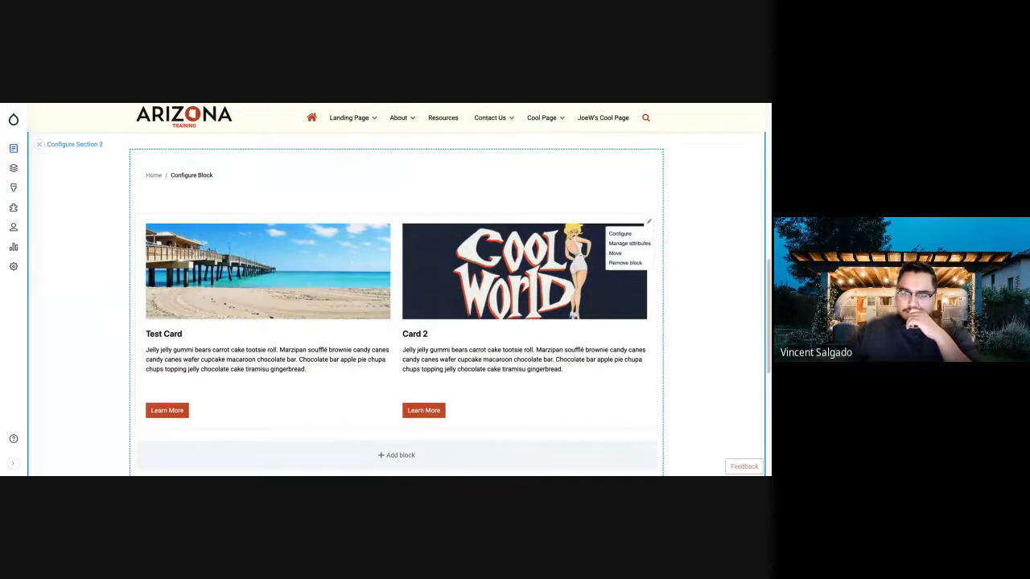
left_click(620, 233)
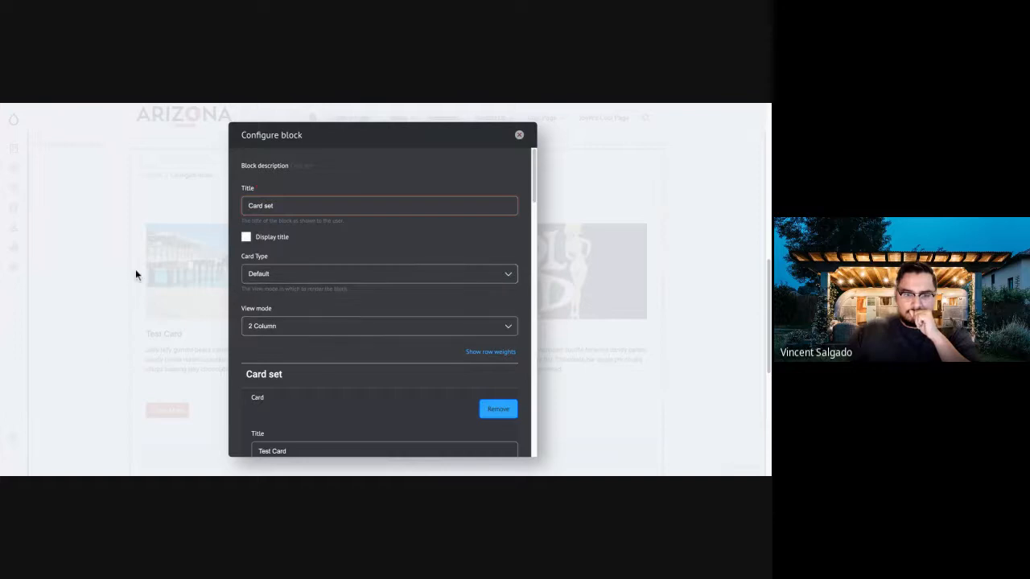
key("Tab")
key("Tab")
key("Down")
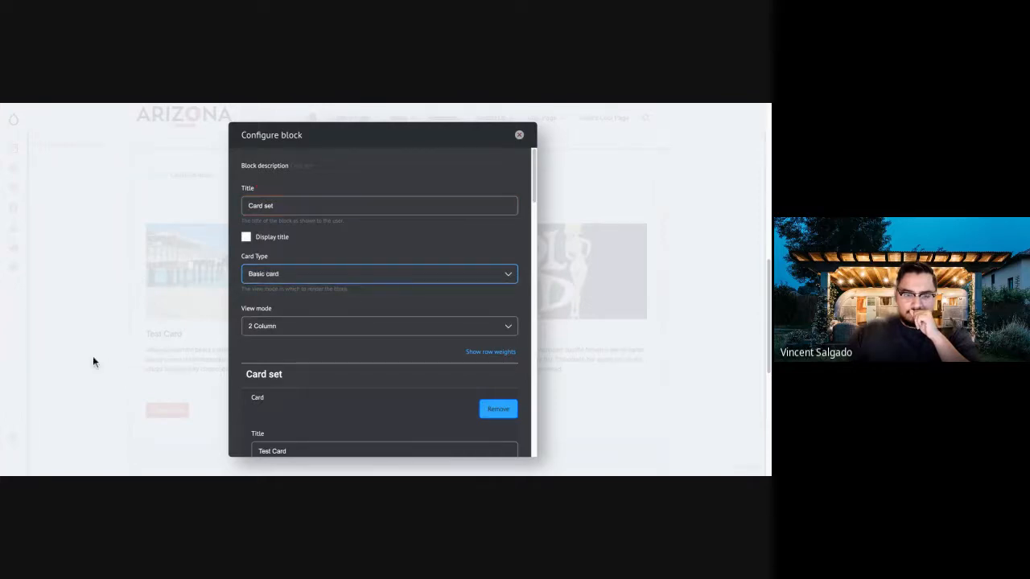
scroll(109, 376, "down", 5)
scroll(109, 374, "down", 10)
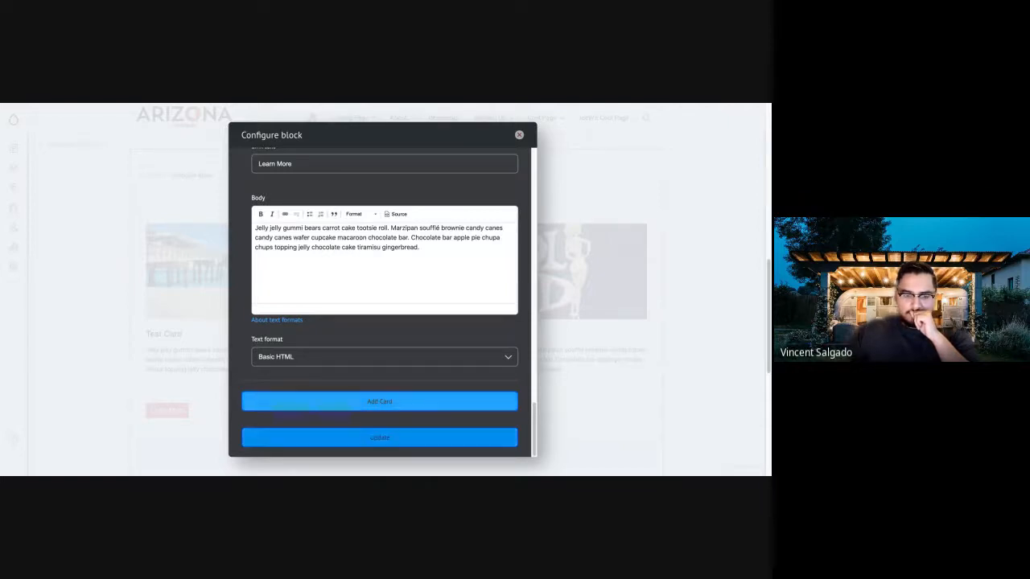
left_click(380, 437)
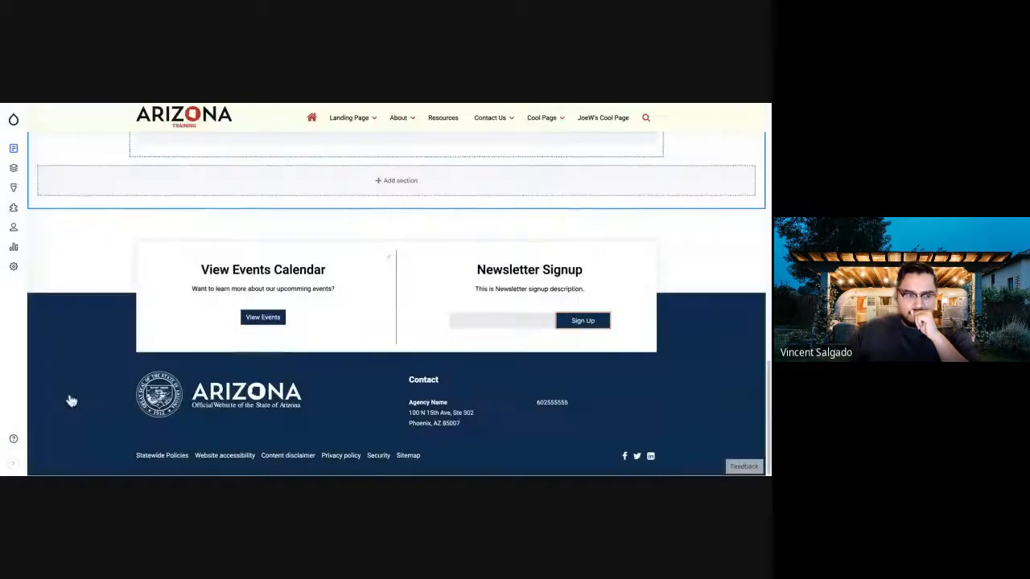
scroll(232, 340, "up", 5)
scroll(213, 364, "up", 3)
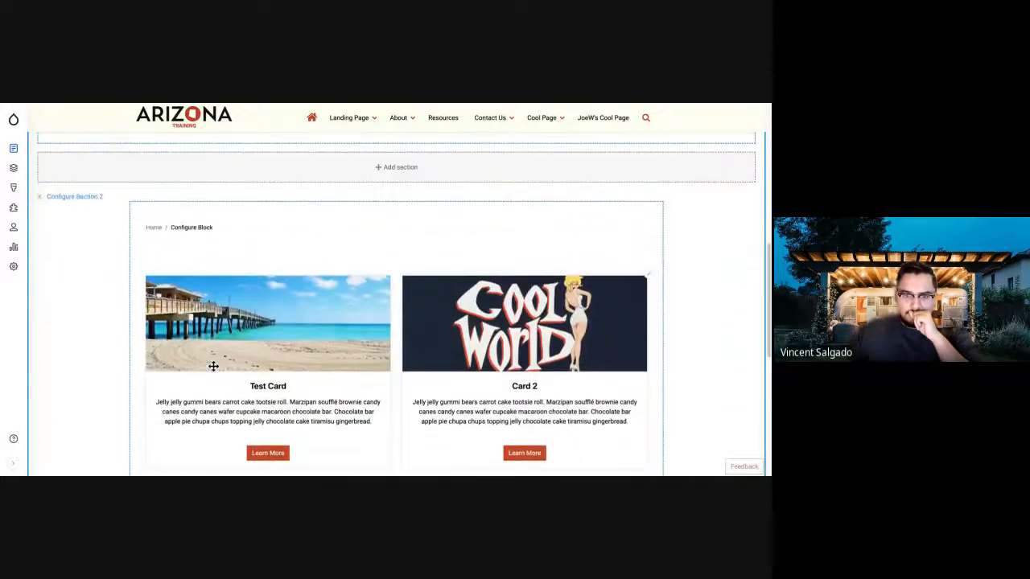
Start a new section directly above Section 2 and give it the Fade Up scroll effect
scroll(207, 378, "up", 4)
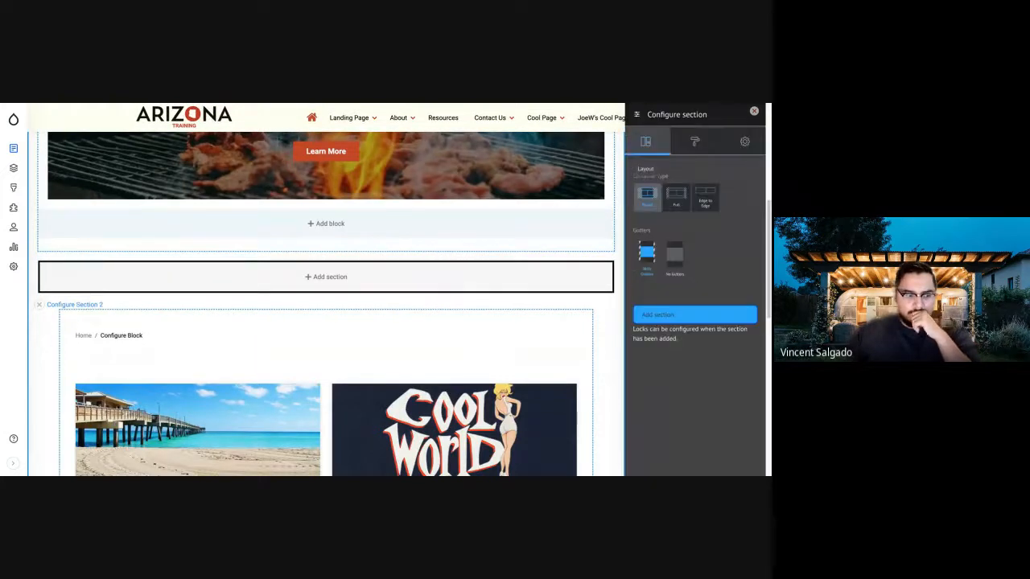
left_click(692, 142)
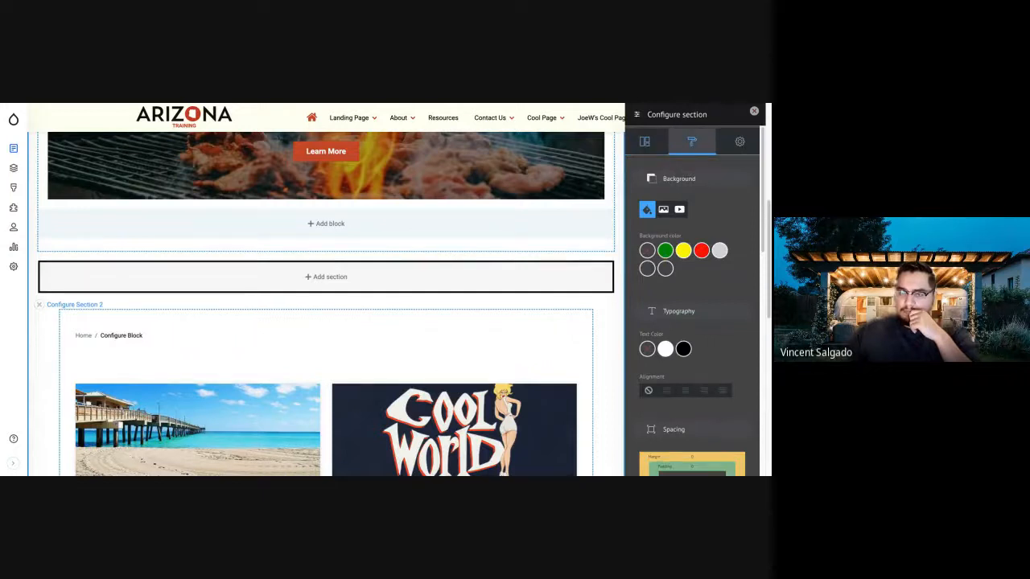
scroll(692, 301, "down", 2)
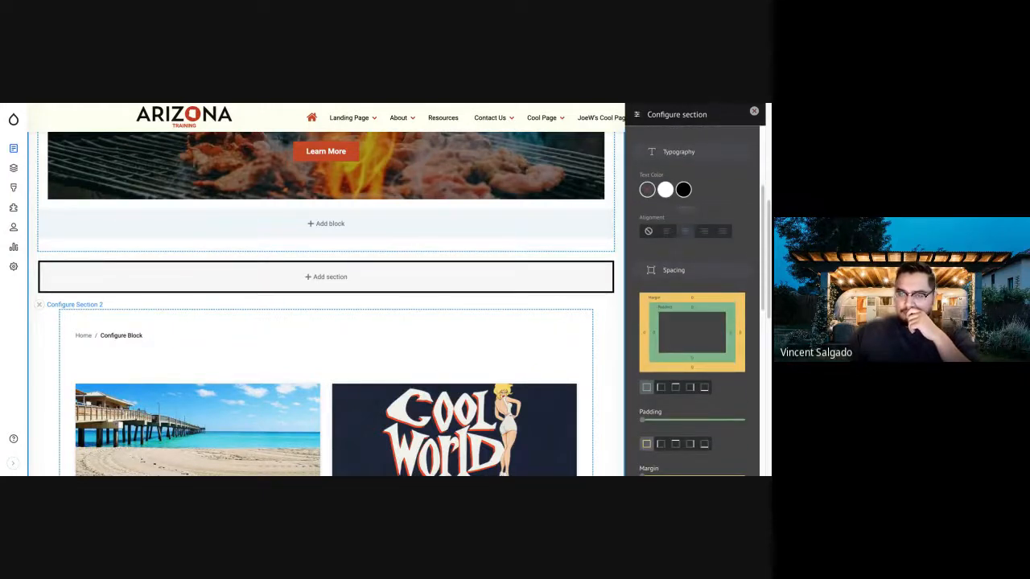
scroll(692, 322, "down", 3)
scroll(692, 314, "down", 1)
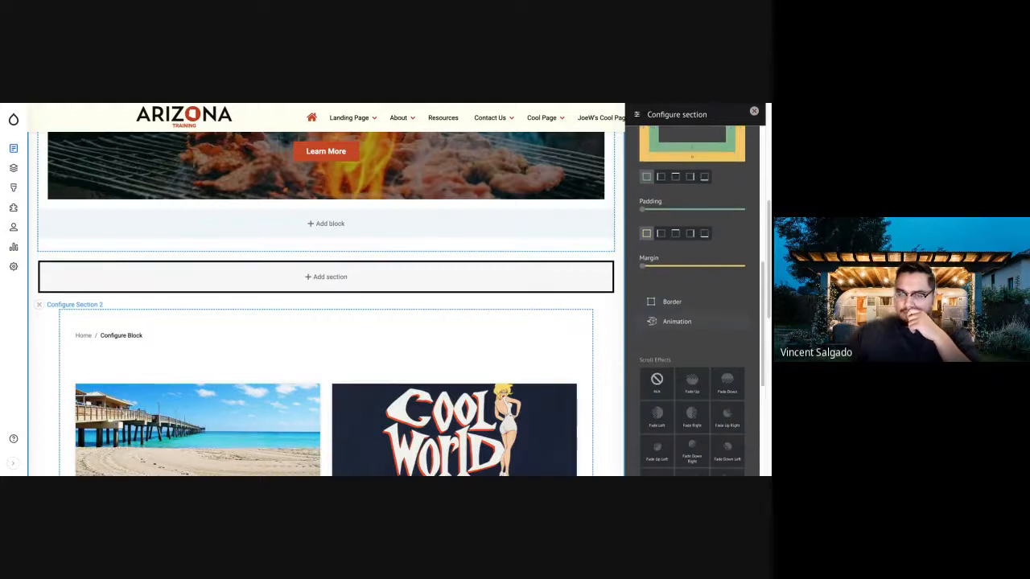
left_click(692, 384)
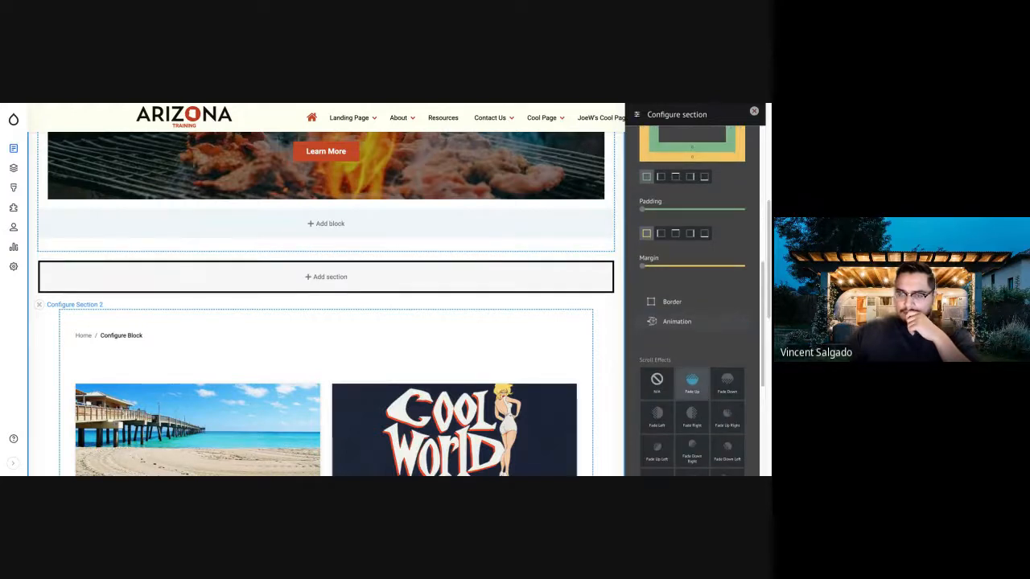
Set the new section's top and bottom padding to about three quarters of the maximum and add the section to the layout
left_click(676, 177)
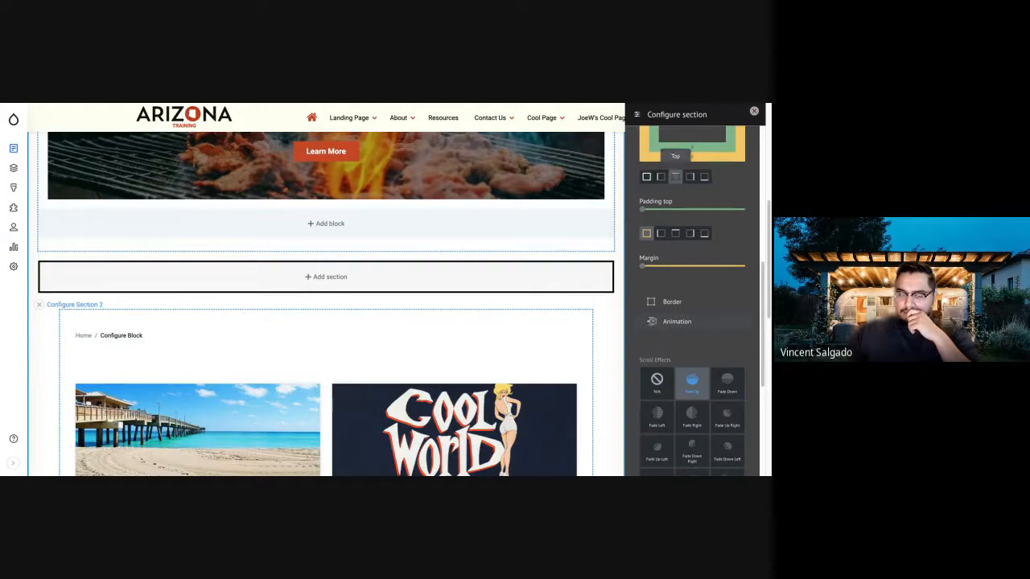
left_click_drag(641, 209, 722, 209)
left_click(704, 177)
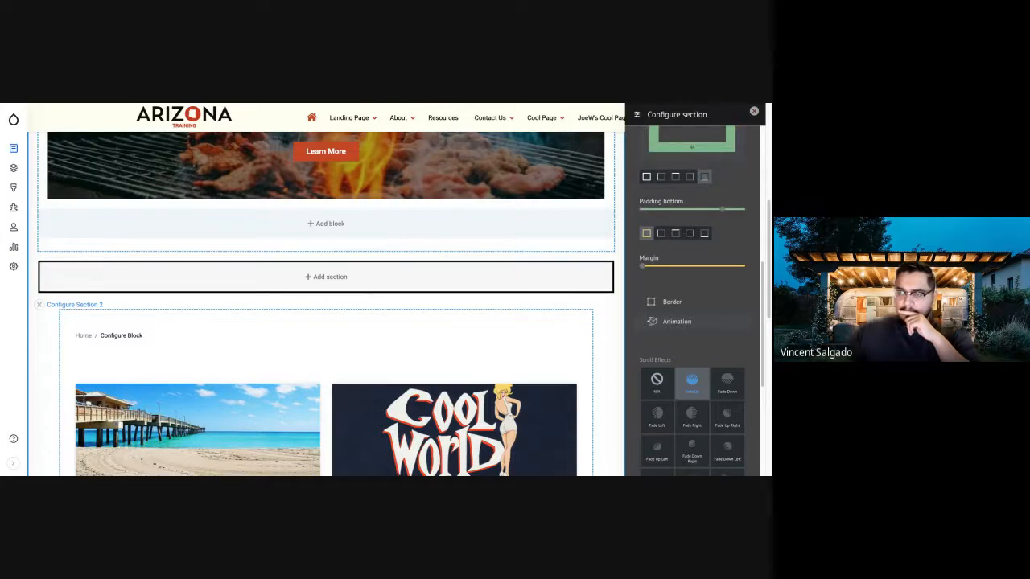
scroll(692, 322, "down", 3)
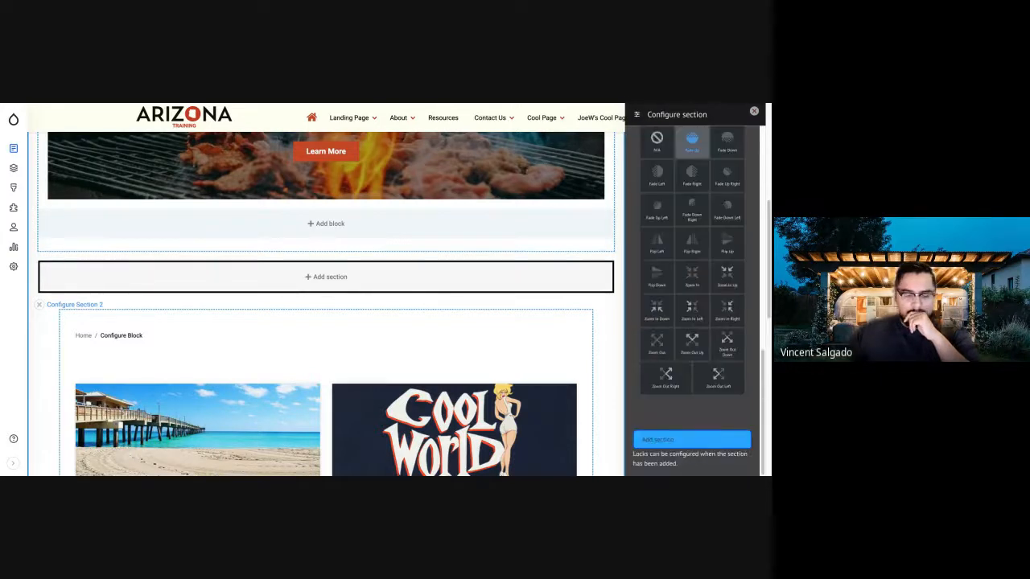
left_click(691, 439)
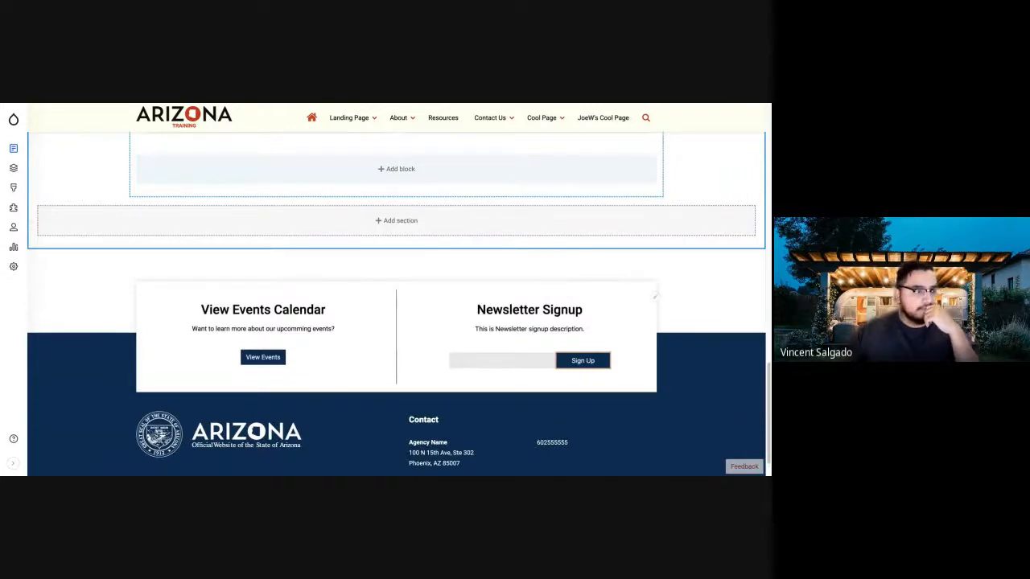
scroll(655, 296, "up", 3)
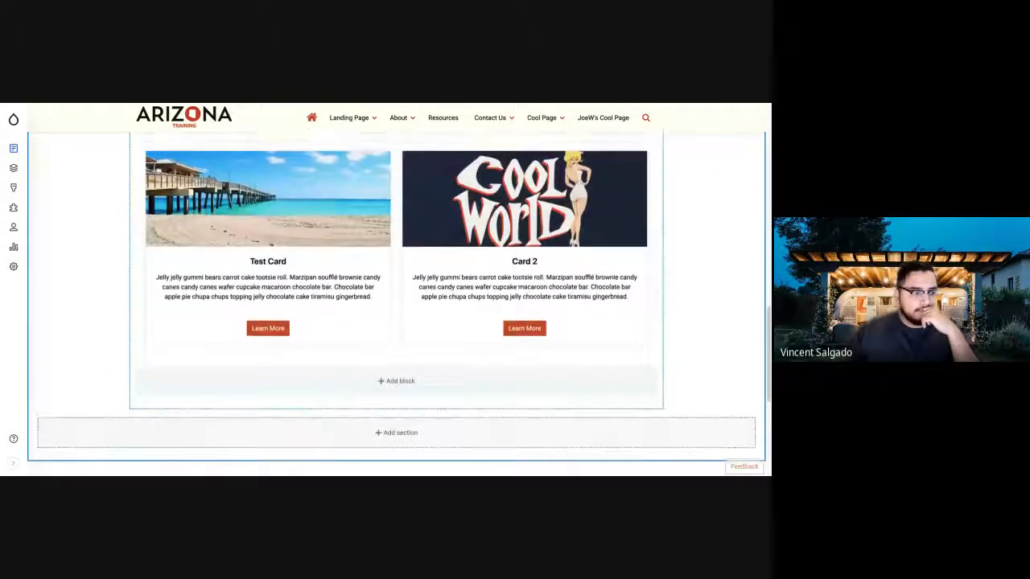
scroll(654, 296, "up", 1)
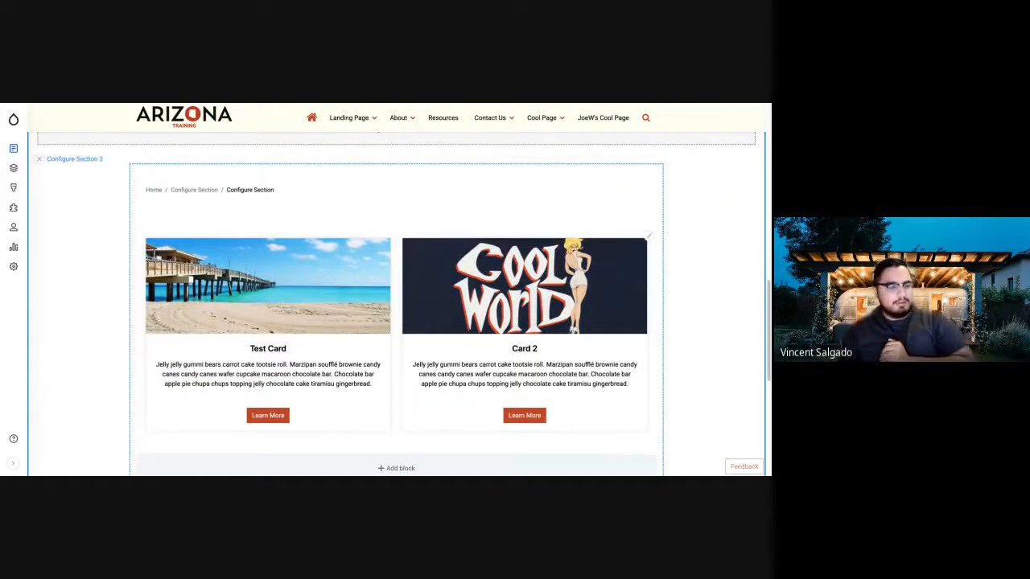